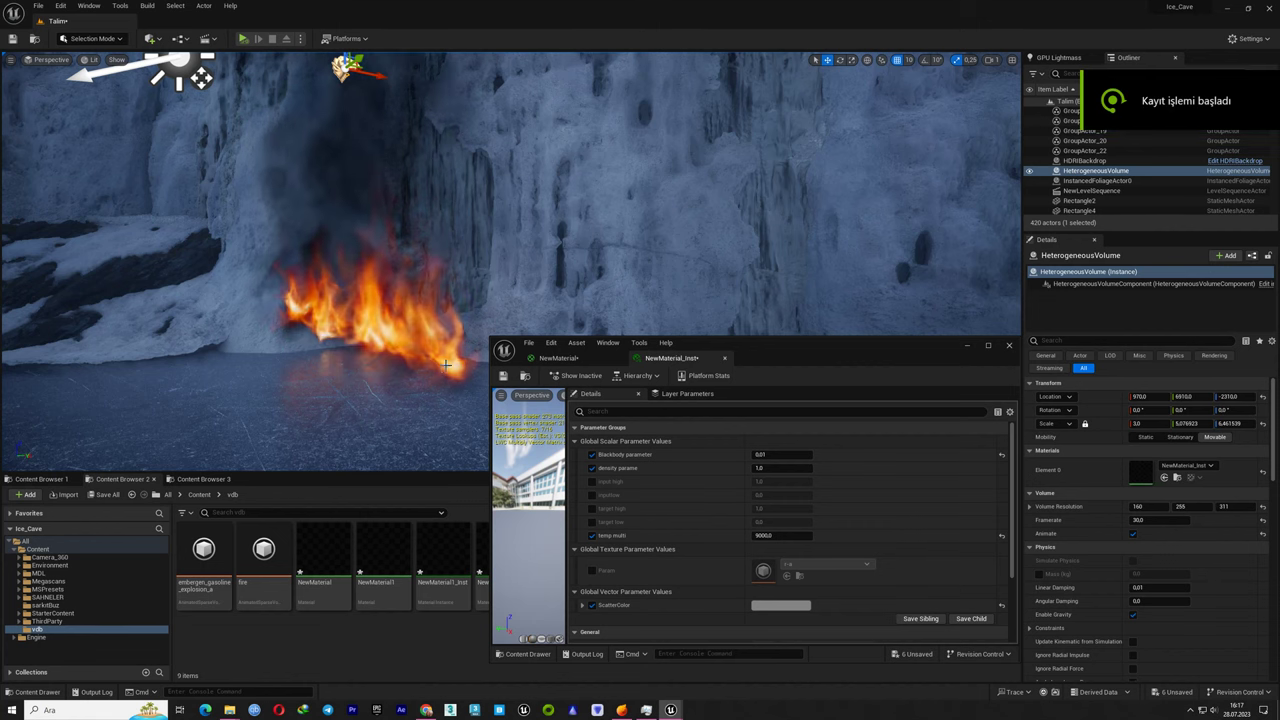
Compare against the EmberGen fire simulation, orbiting it, then return to the Unreal cave scene
click(621, 710)
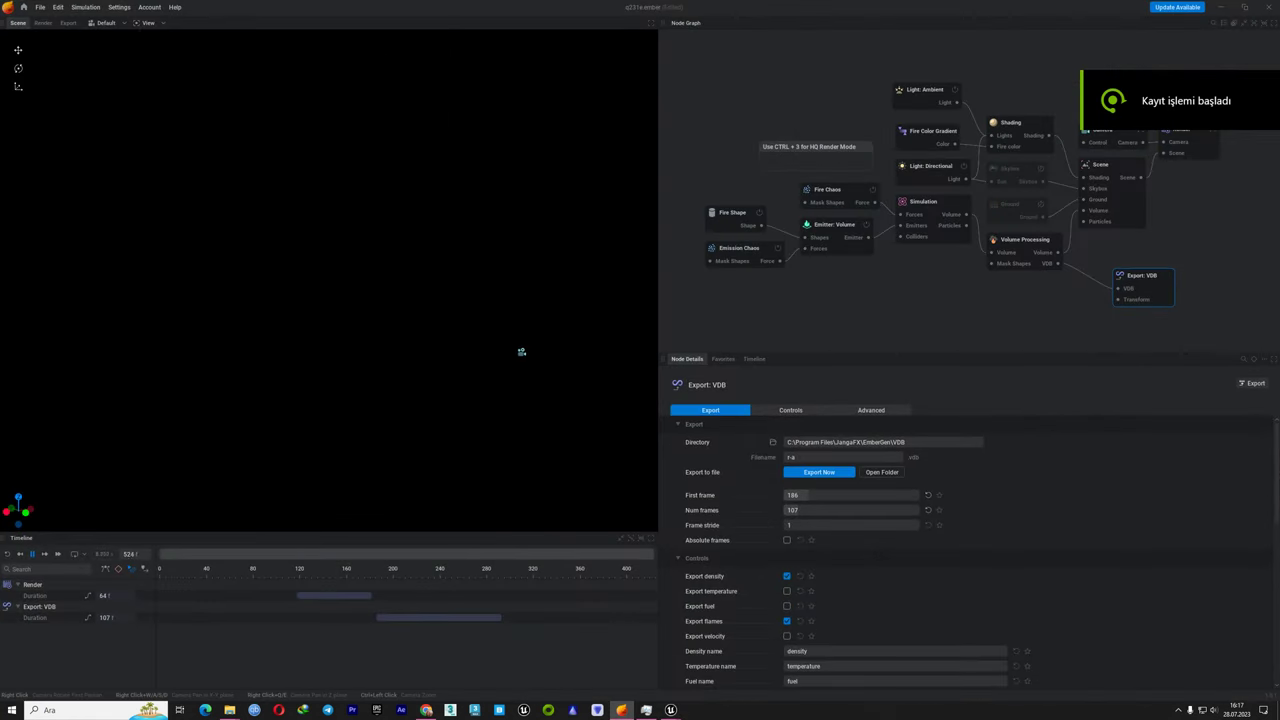
mouse_move(520, 351)
right_down()
mouse_move(620, 343)
mouse_move(560, 400)
mouse_move(551, 480)
right_up()
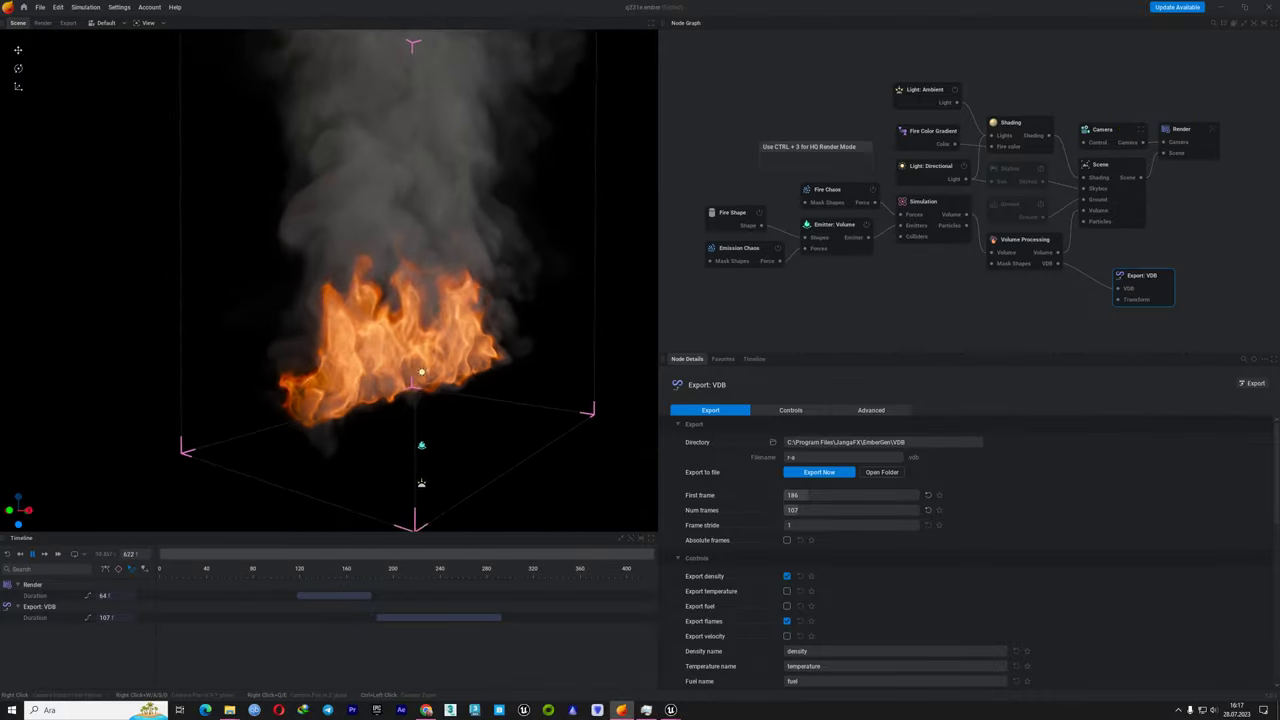
click(621, 712)
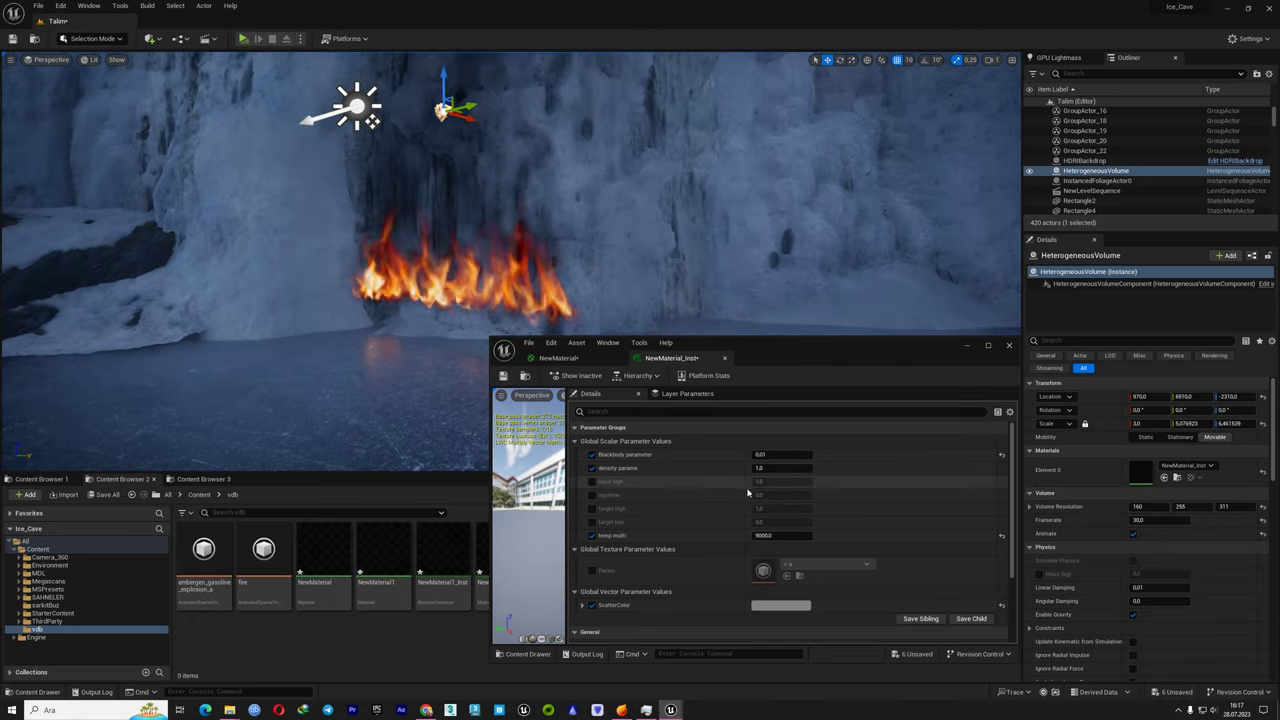
Try density 3.0 and temp multi 12000, then set density 1 and temp multi 8500
click(778, 468)
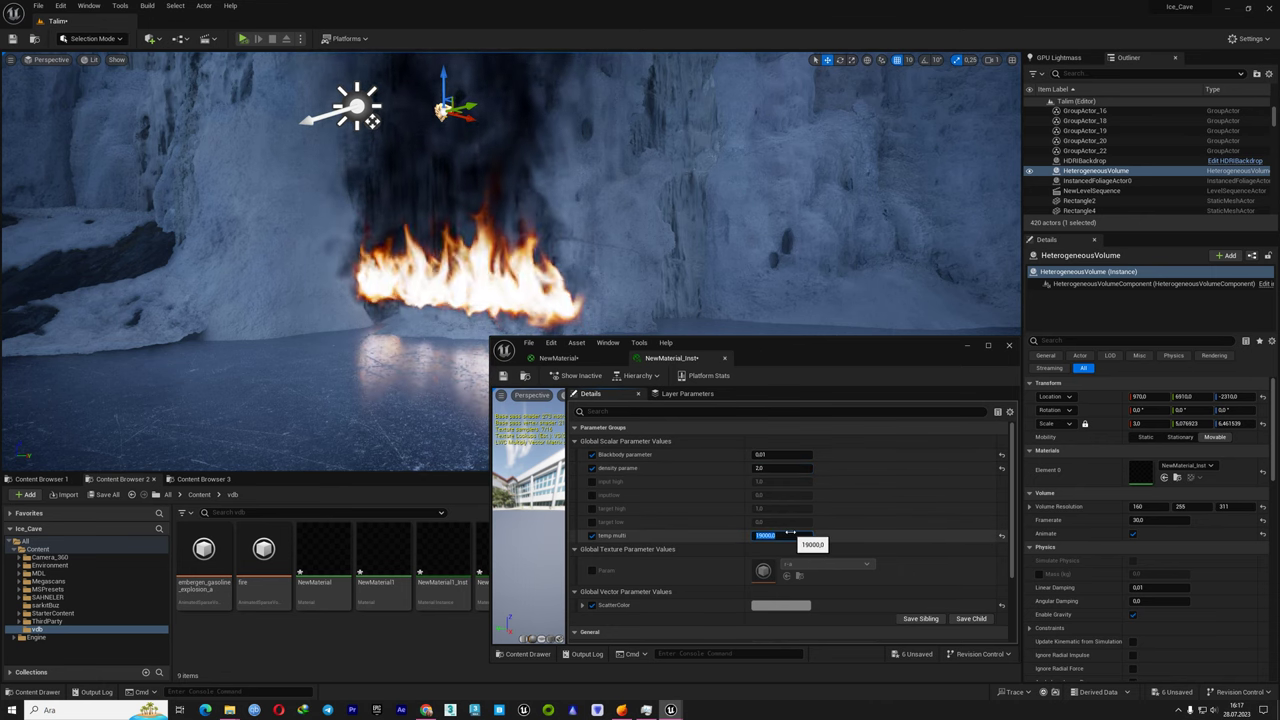
key(Return)
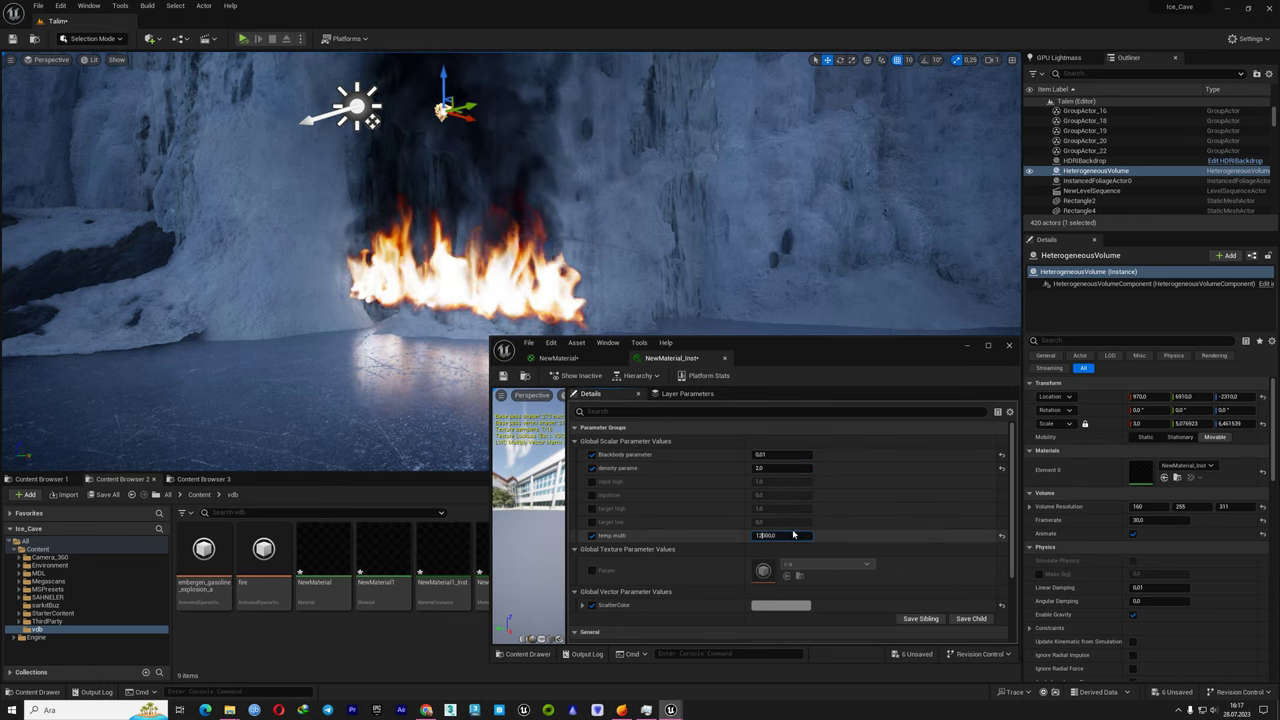
click(793, 535)
key(Return)
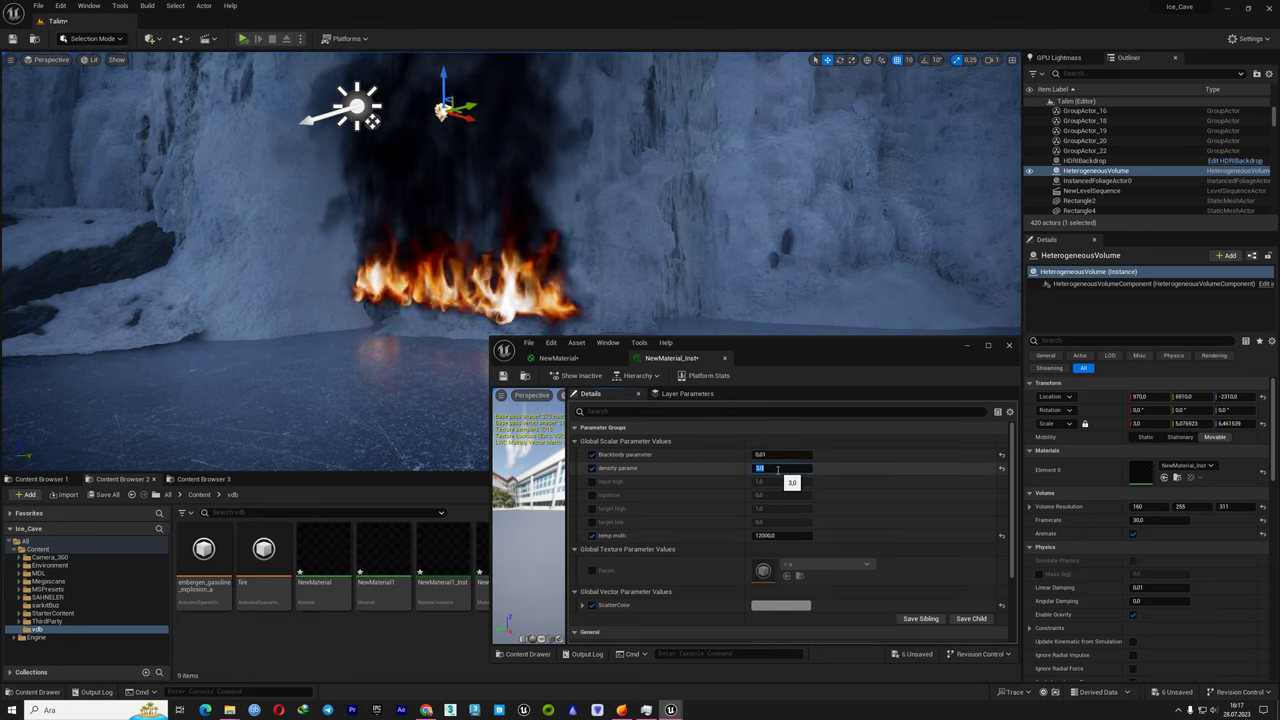
key(Return)
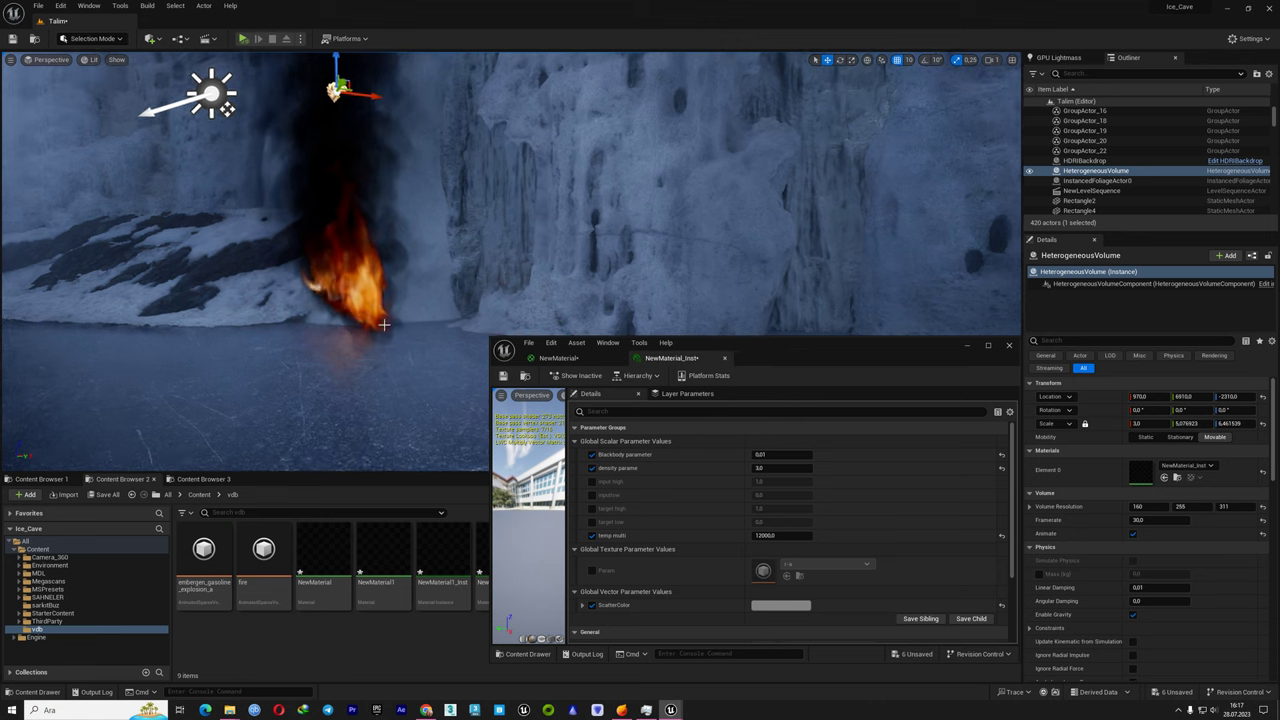
double_click(777, 470)
text(1)
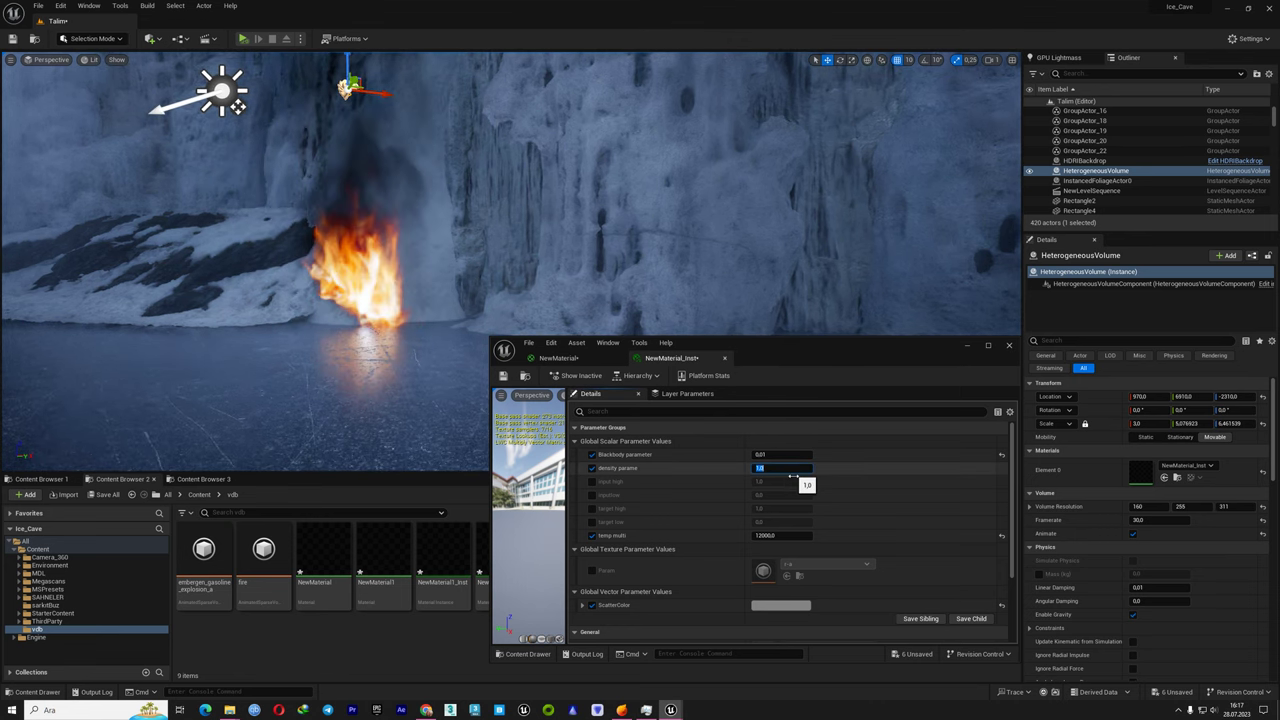
click(775, 537)
text(8500)
key(Return)
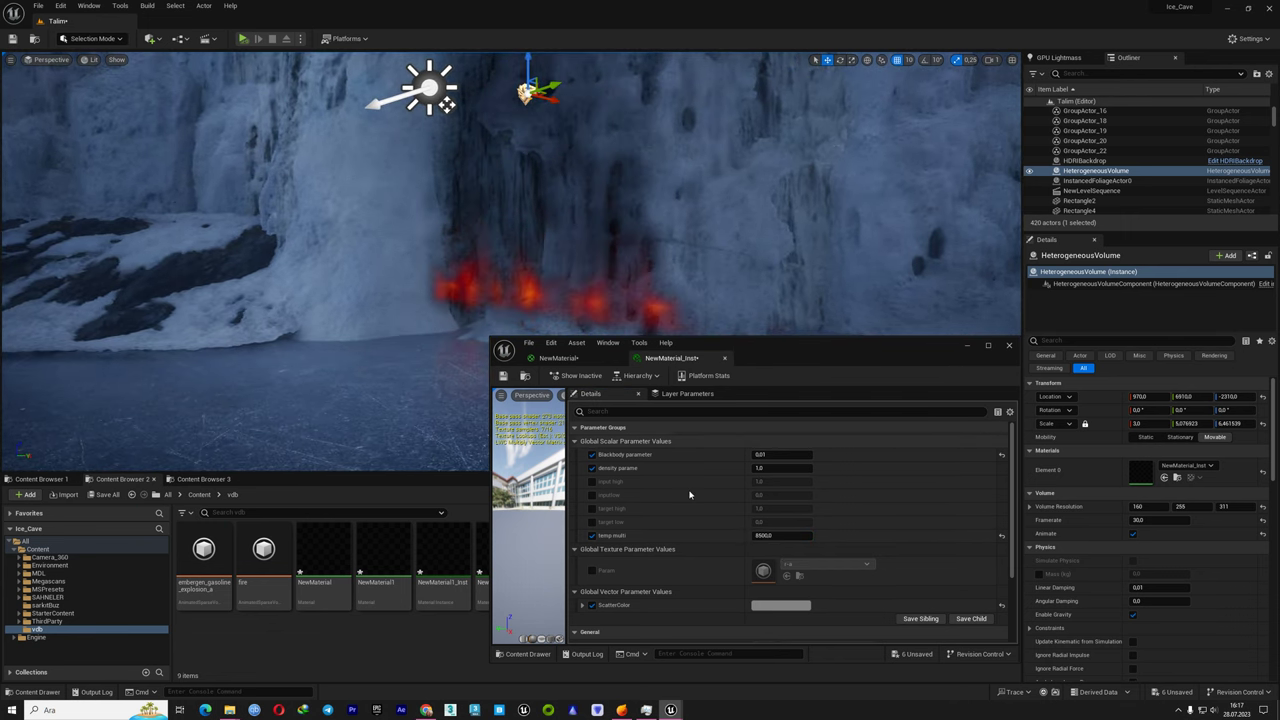
Test Blackbody 0.1, density 0 and temp multi 4200, ending at Blackbody 1.0, density ~1.86, temp multi 5500
click(784, 454)
text(0.1)
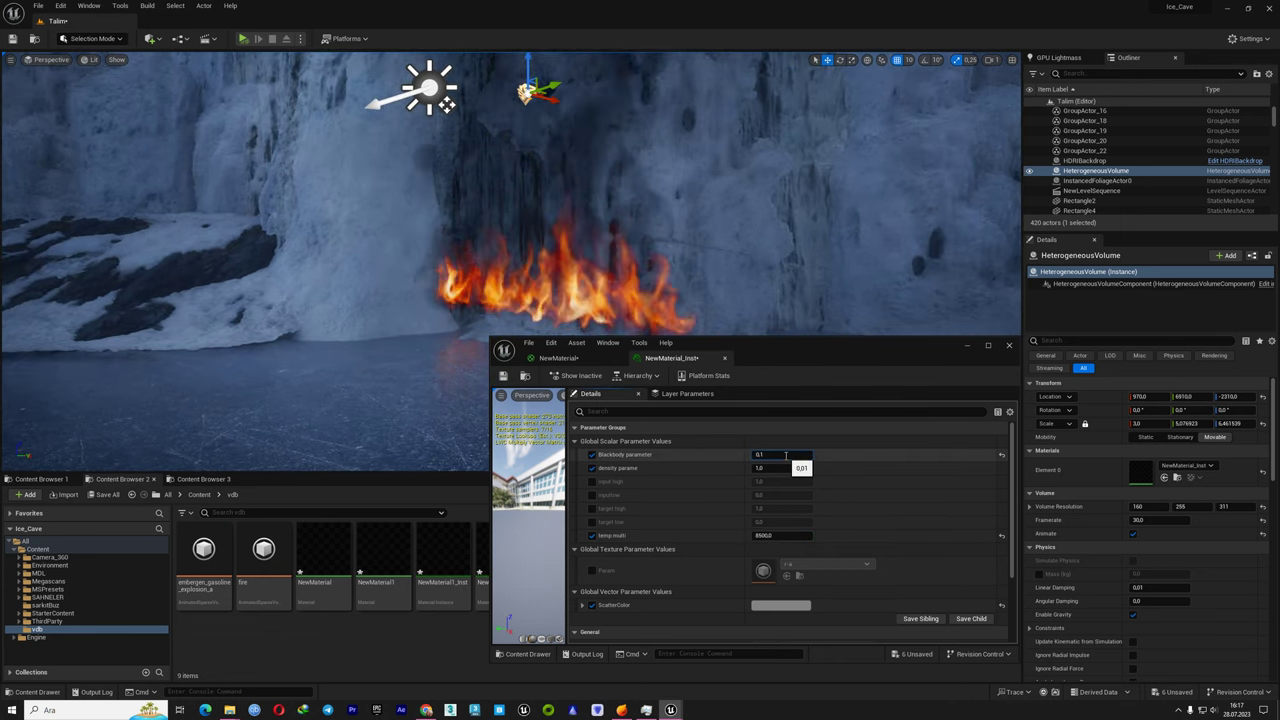
key(Return)
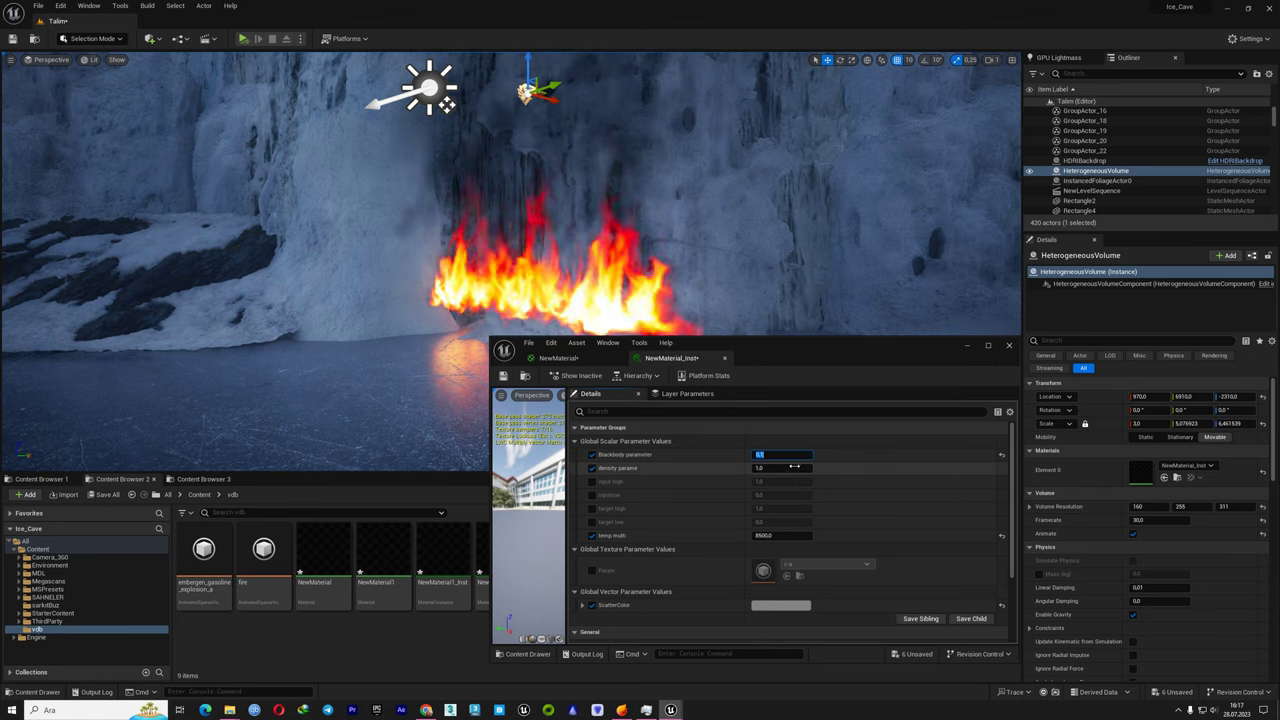
click(794, 467)
text(0,0)
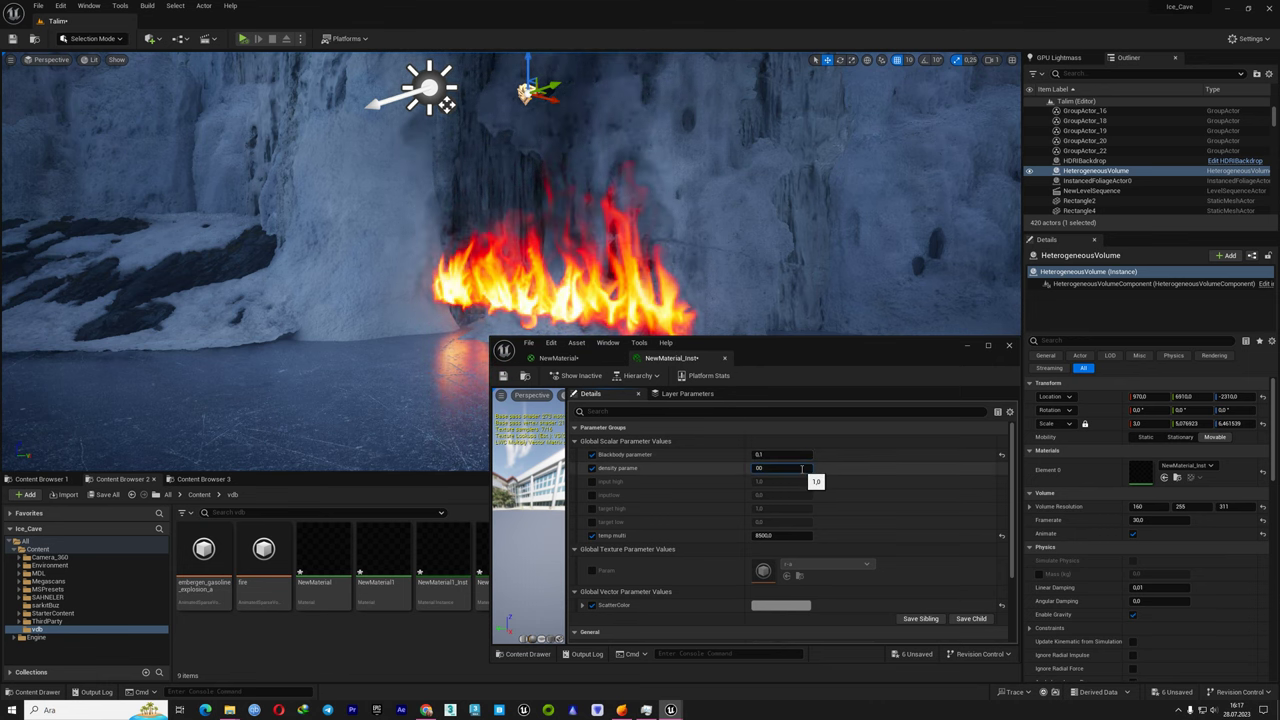
key(Return)
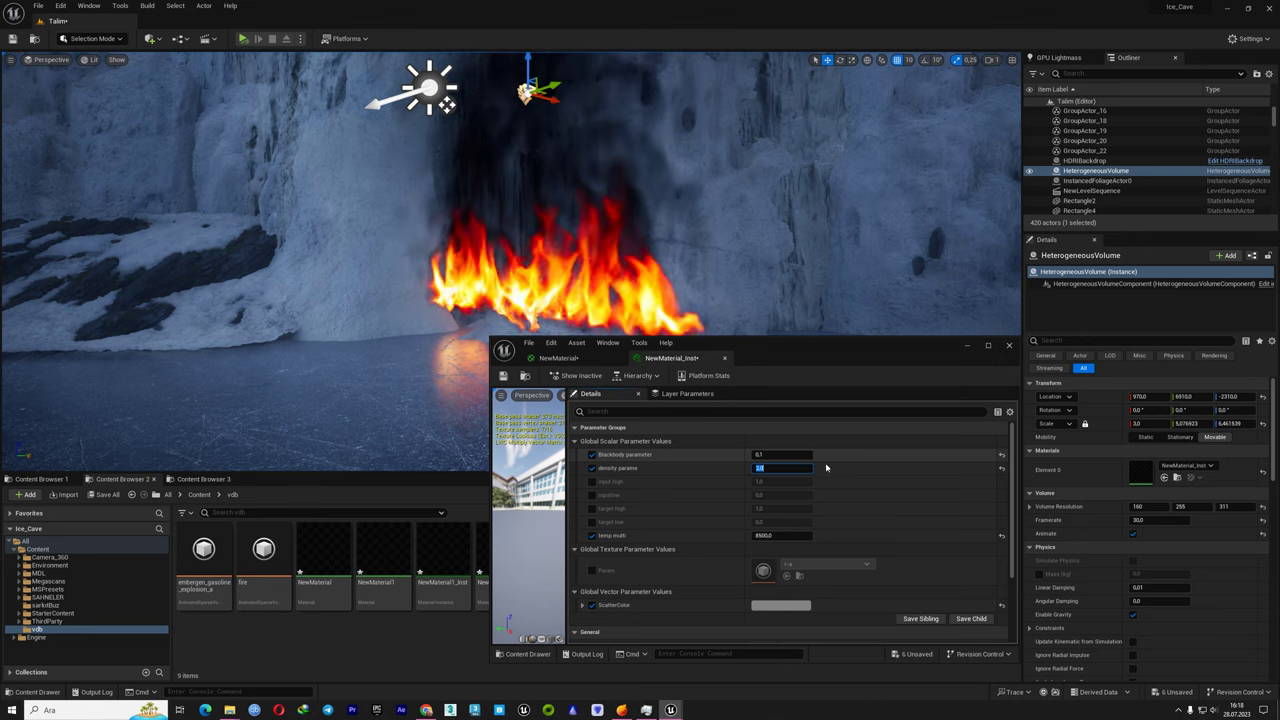
drag(785, 535, 760, 535)
text(4)
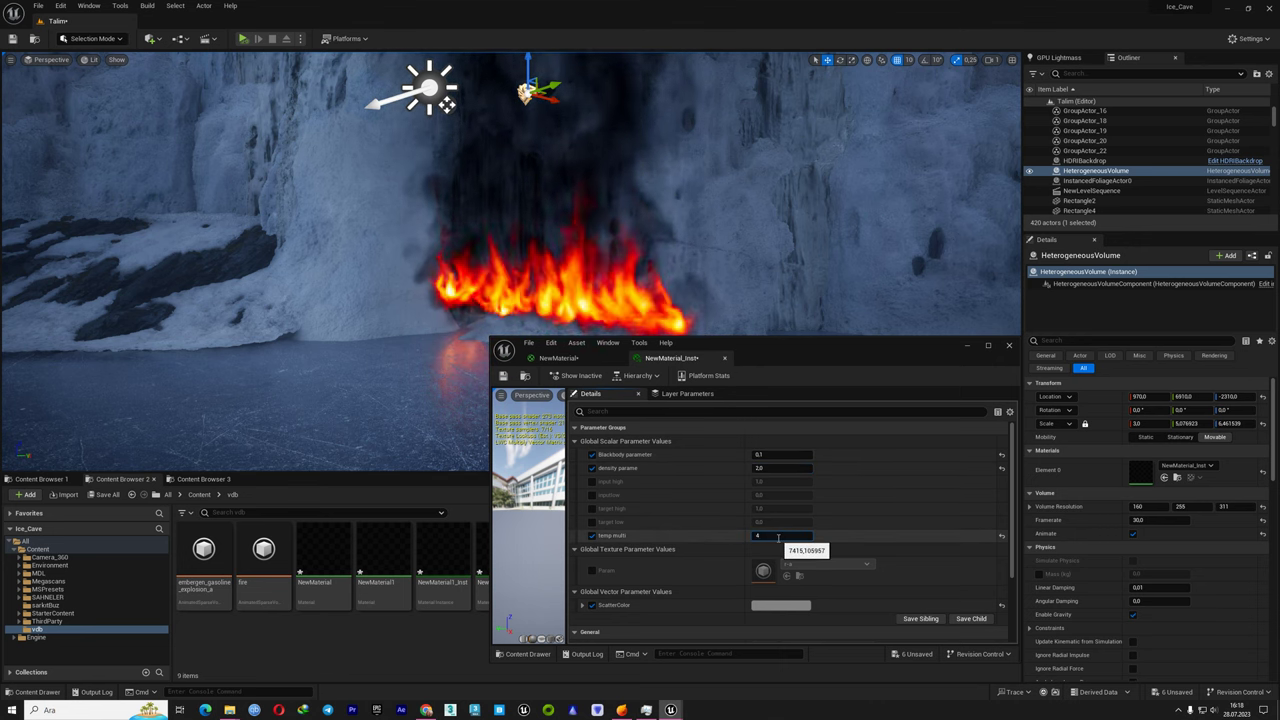
text(200)
key(Return)
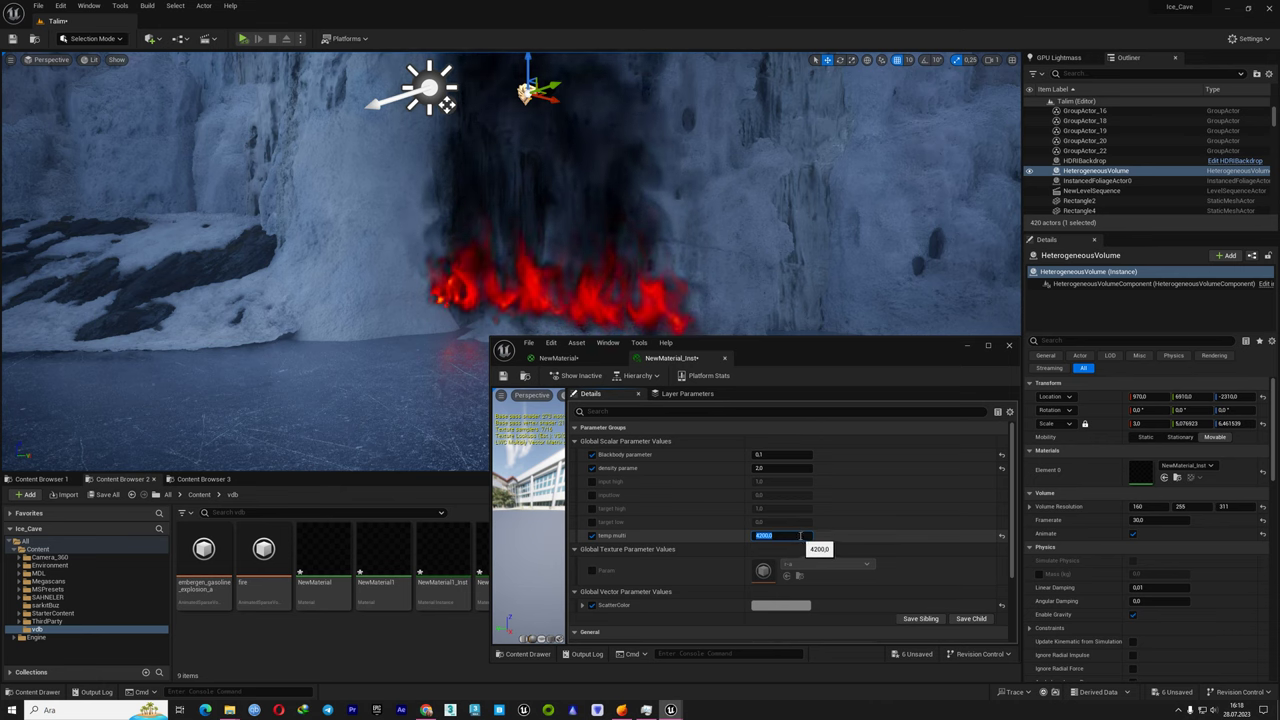
text(55)
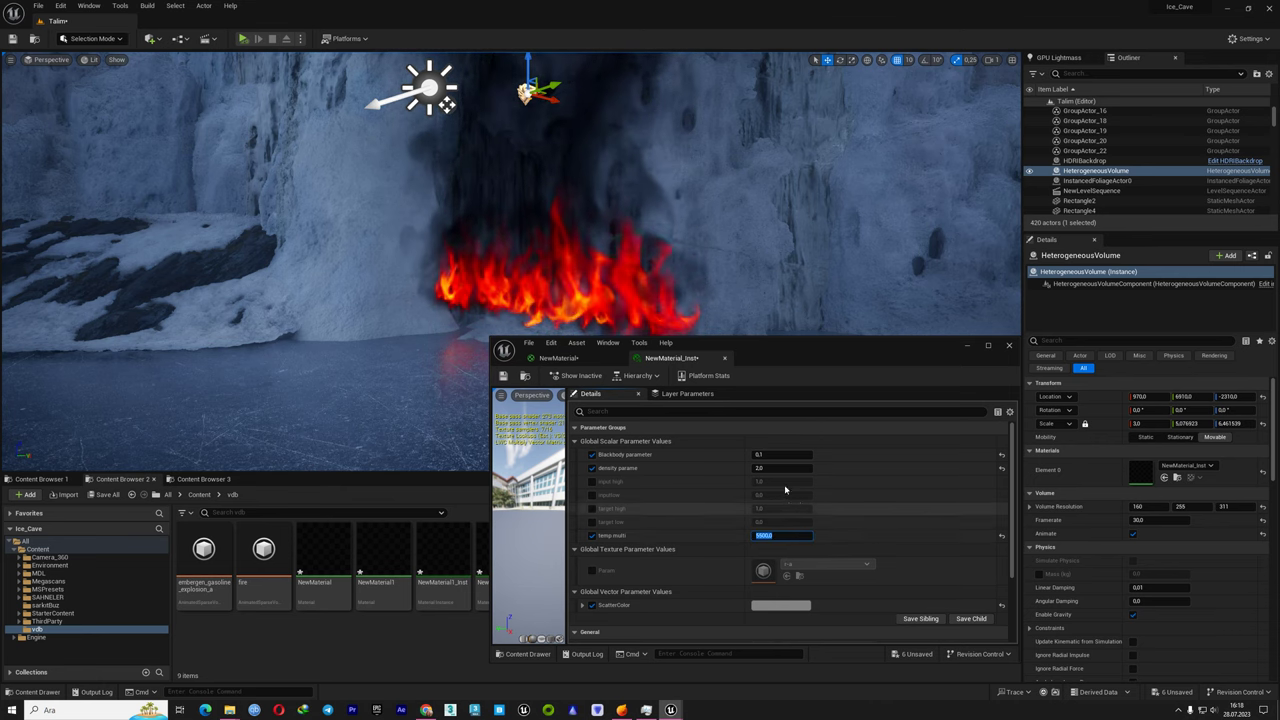
drag(780, 467, 800, 467)
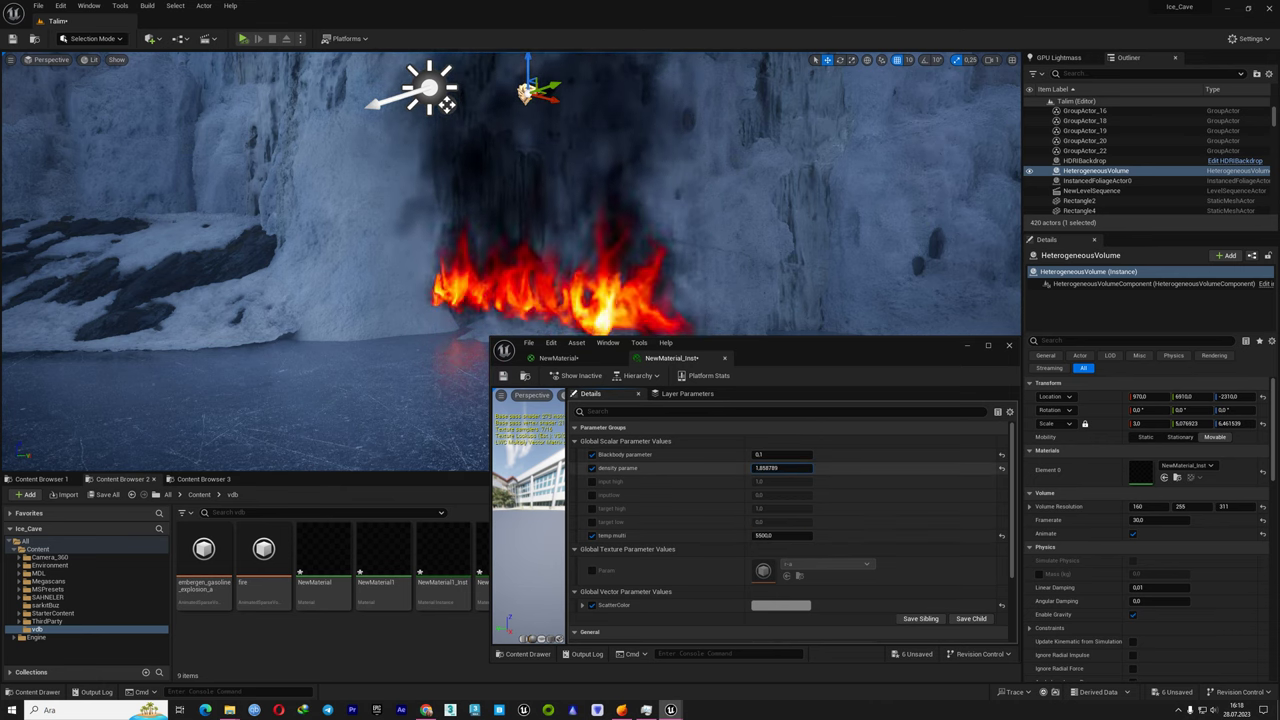
text(1)
key(Return)
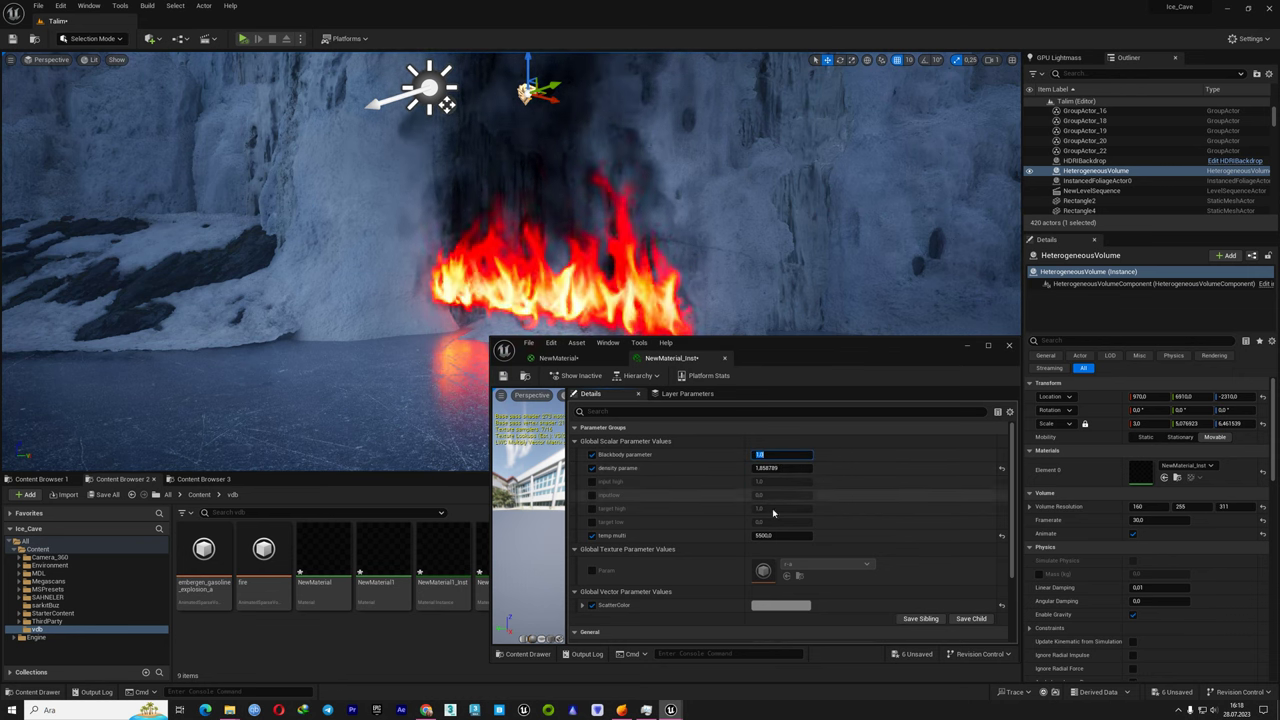
Disable the Blackbody and density overrides, keeping temp multi overridden at 4200
click(592, 467)
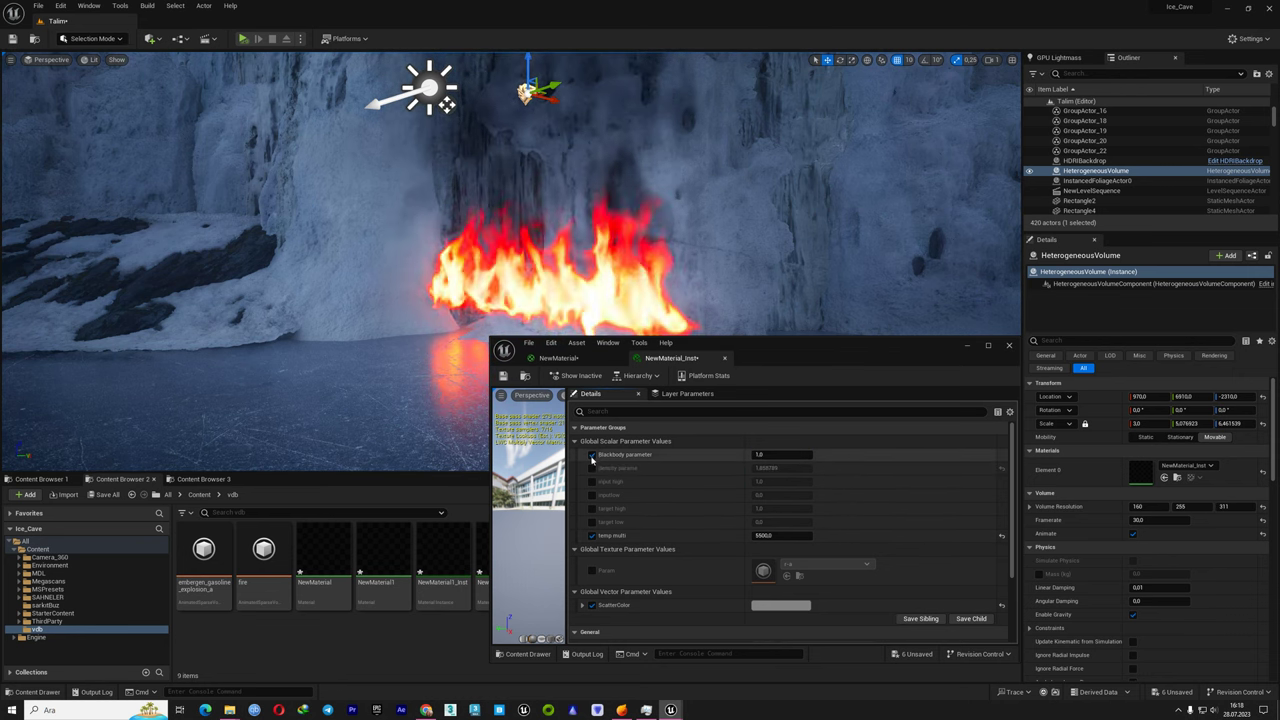
click(592, 454)
click(592, 536)
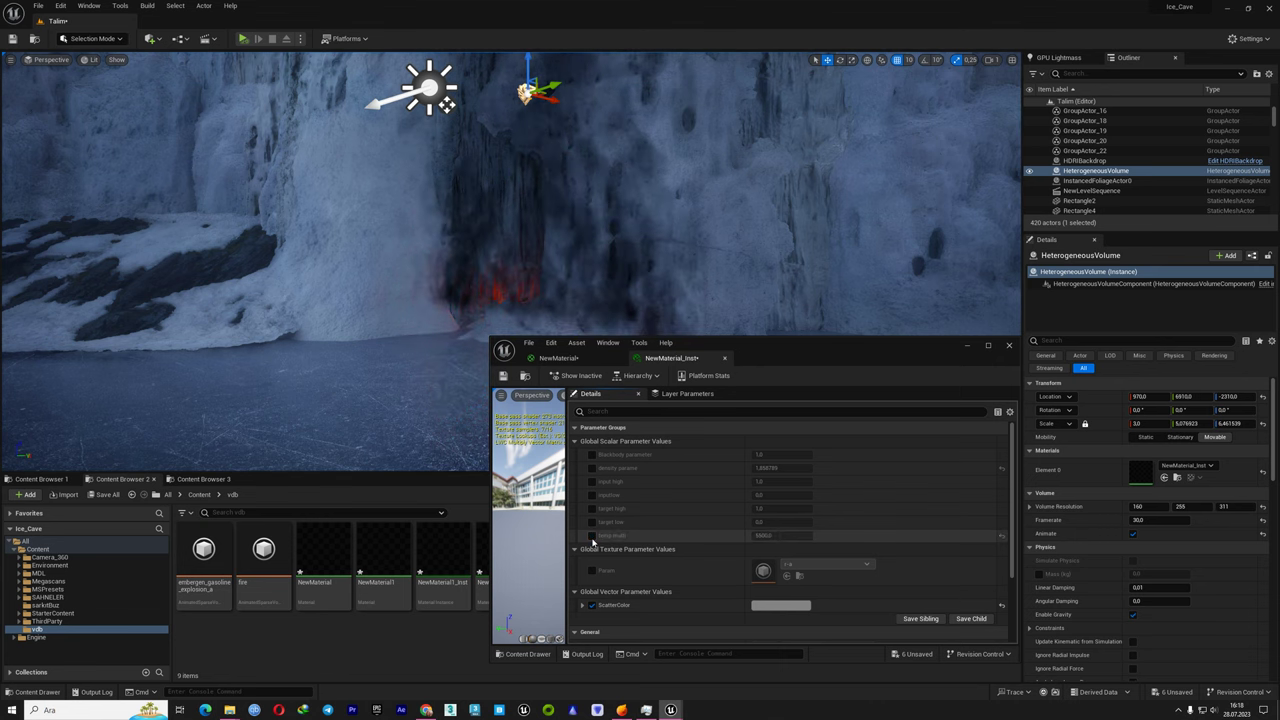
click(592, 536)
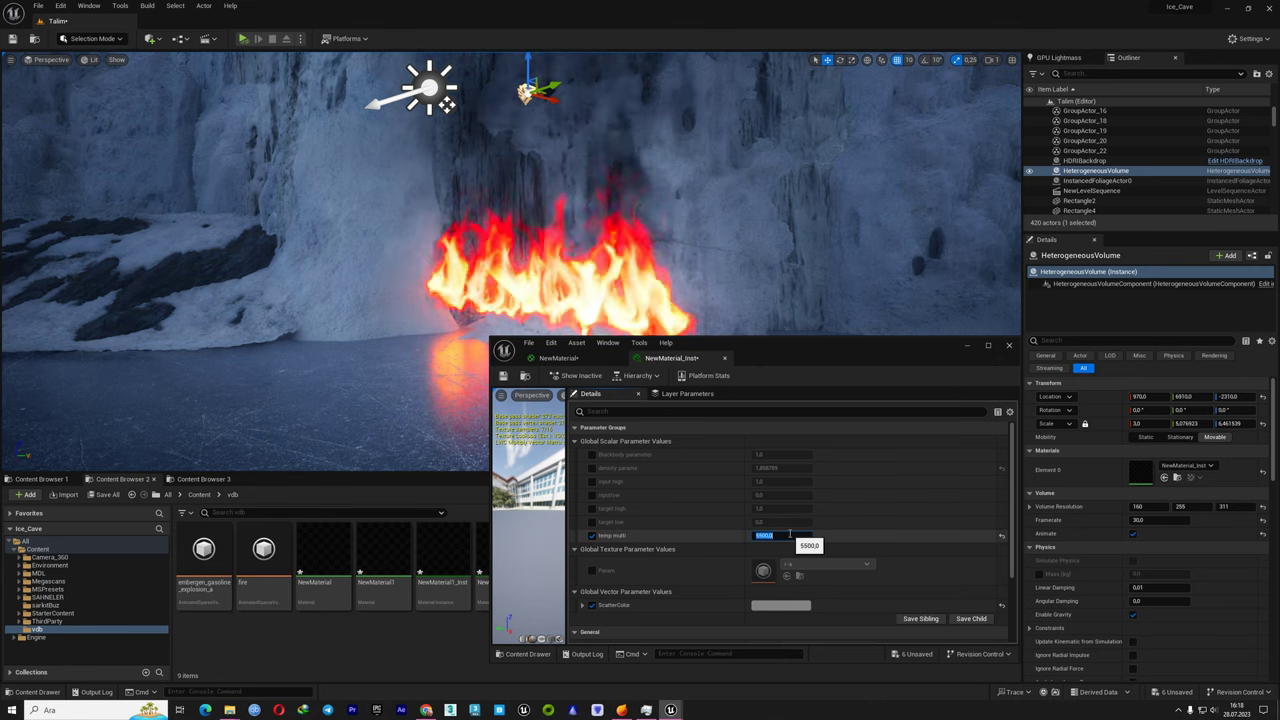
text(4200)
key(Return)
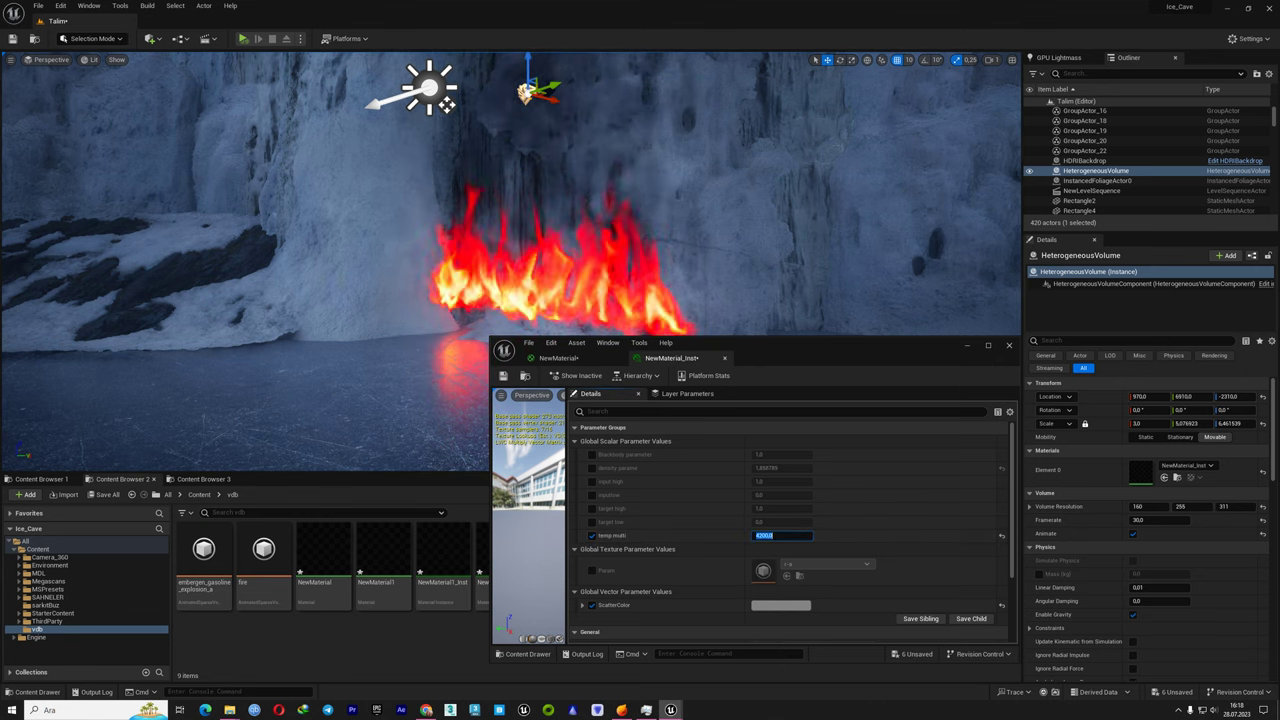
Frame the fire against the ice wall, re-enable Blackbody at 0.1 and raise temp multi to 12200
right_drag(400, 250, 550, 250)
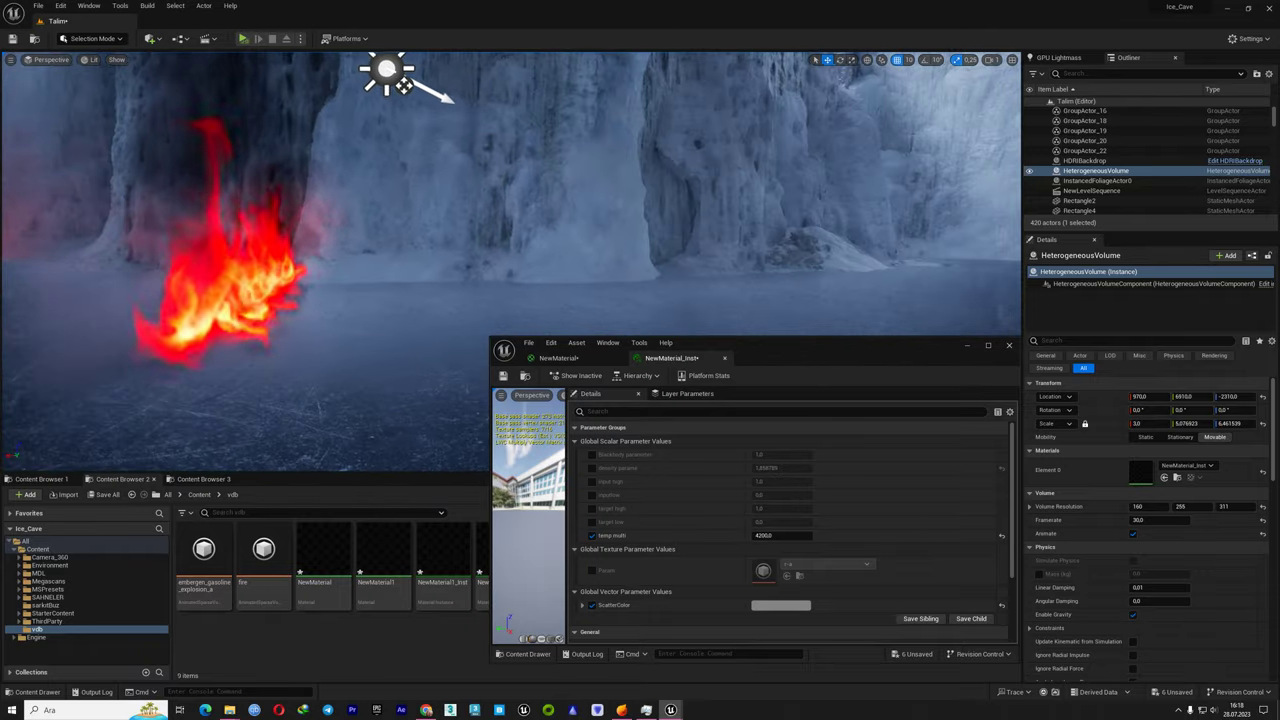
right_drag(400, 250, 550, 250)
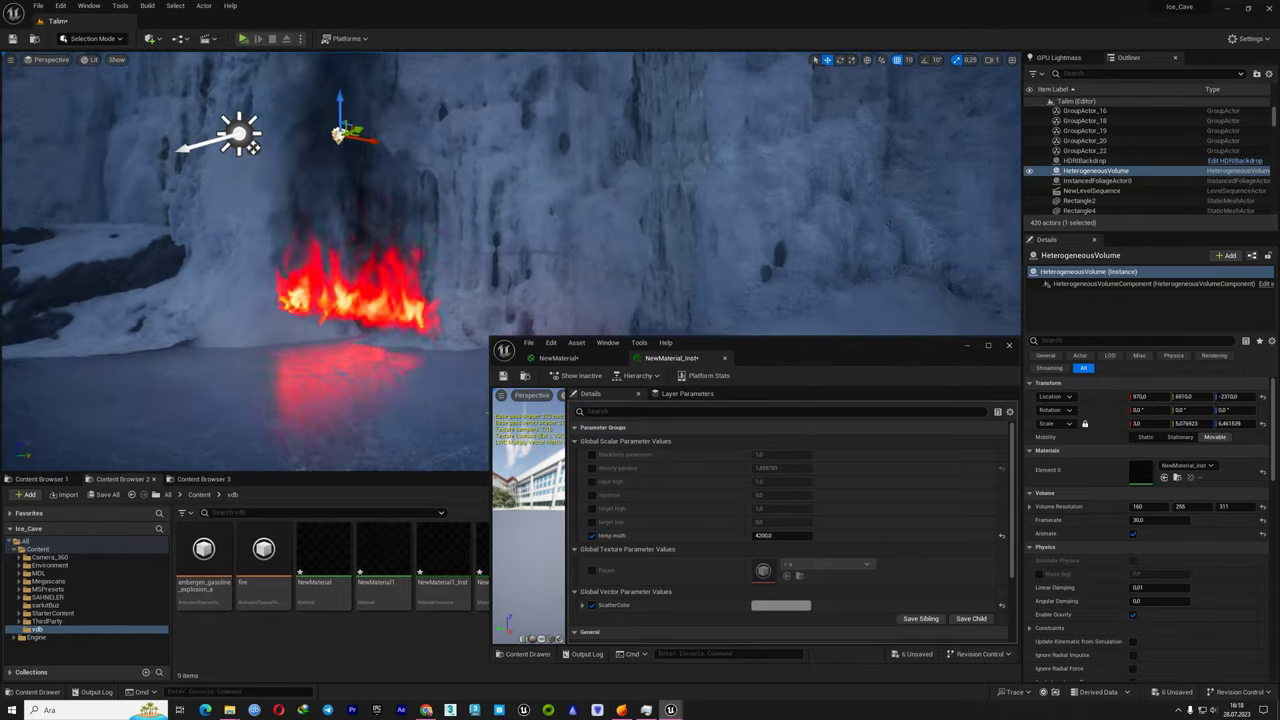
right_drag(400, 250, 250, 250)
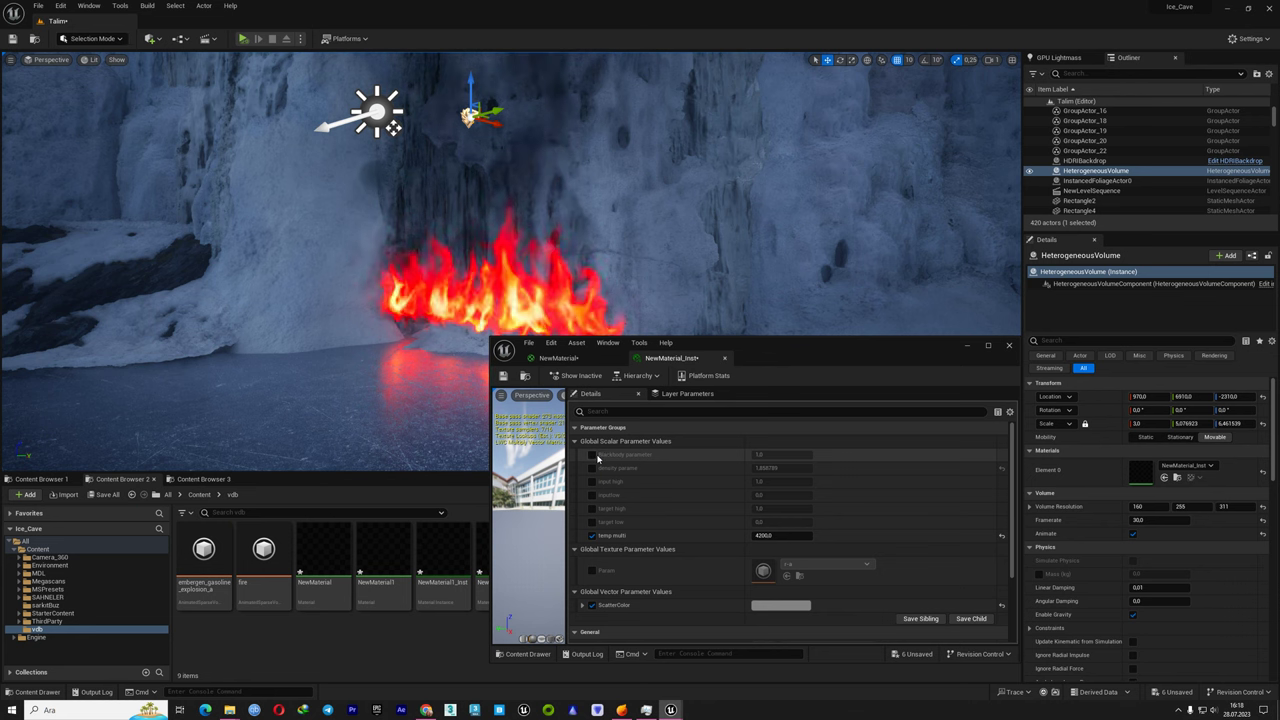
click(593, 455)
text(0.1)
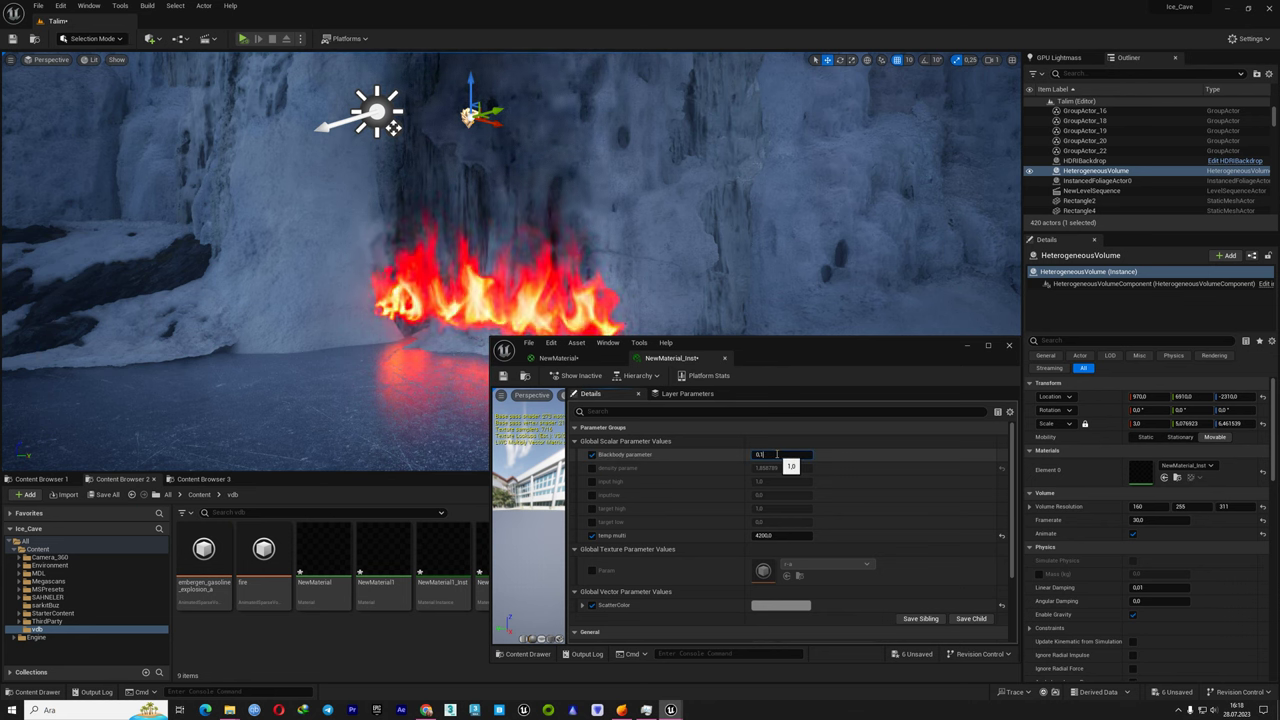
key(Return)
click(764, 536)
text(12200)
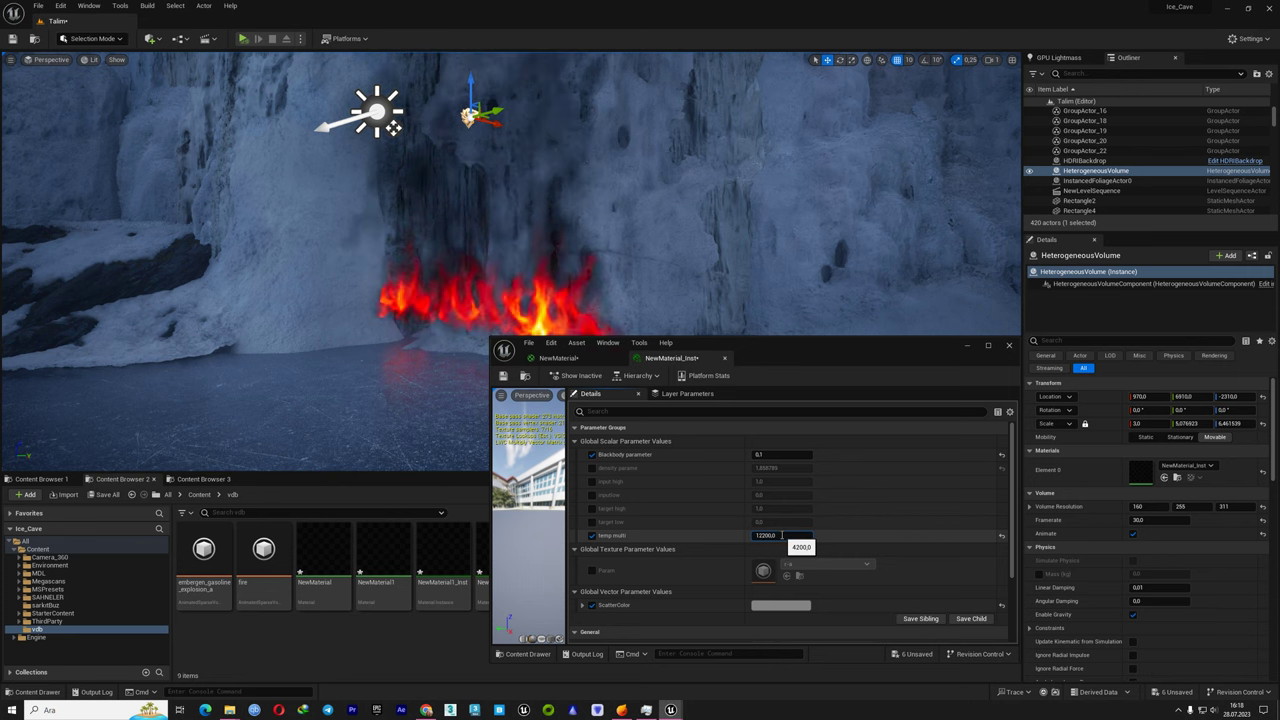
key(Return)
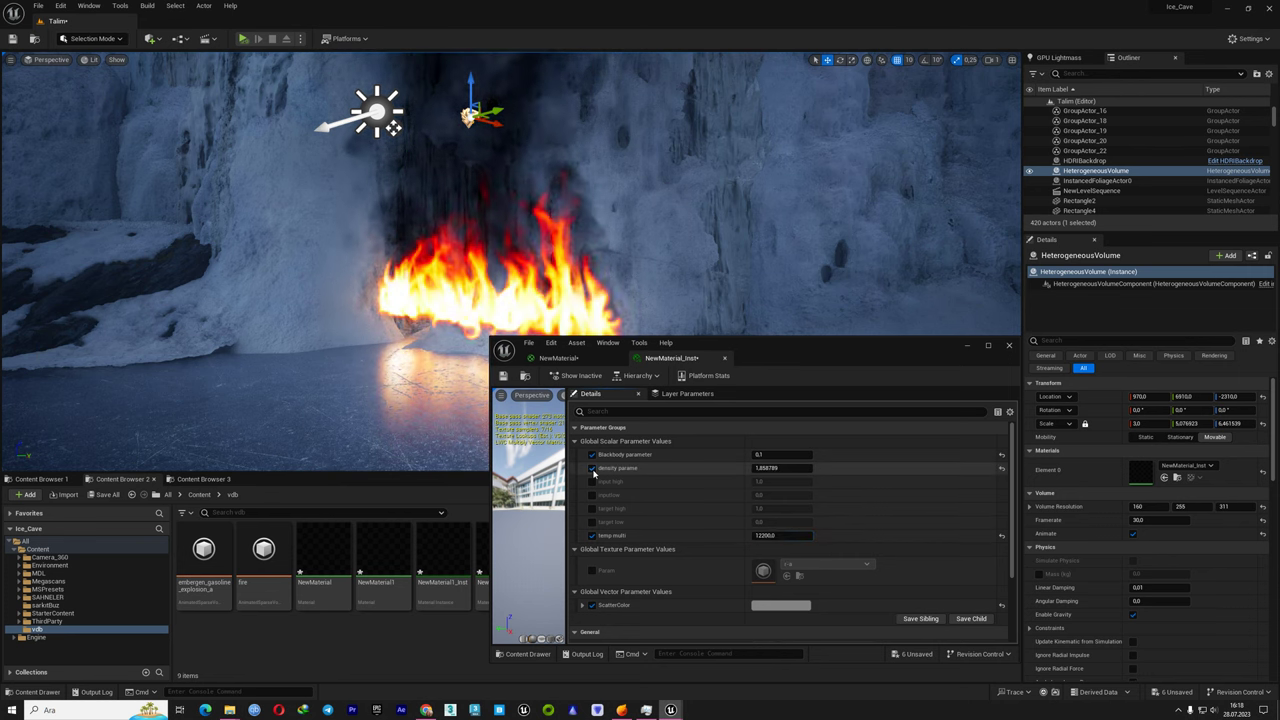
Lower Blackbody to 0.01, then settle near 0.03 and compare with the EmberGen simulation
click(780, 455)
text(0.01)
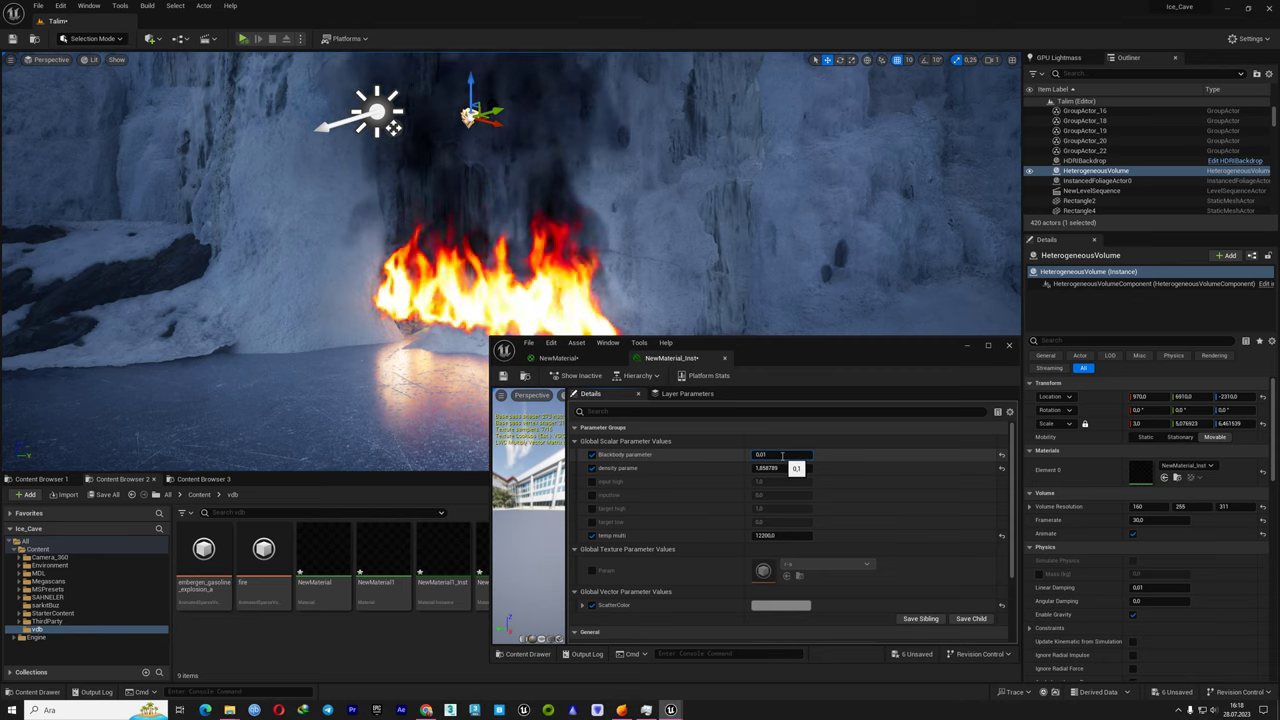
key(Return)
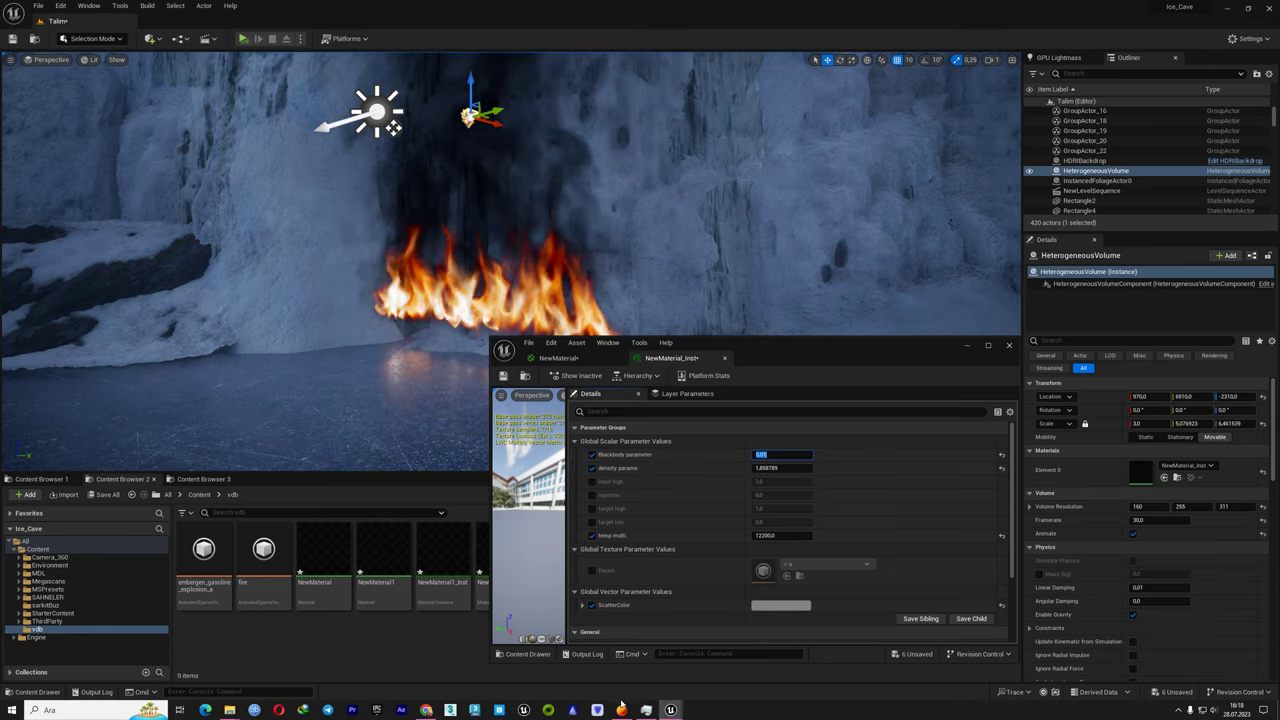
click(621, 710)
click(621, 710)
text(0.02)
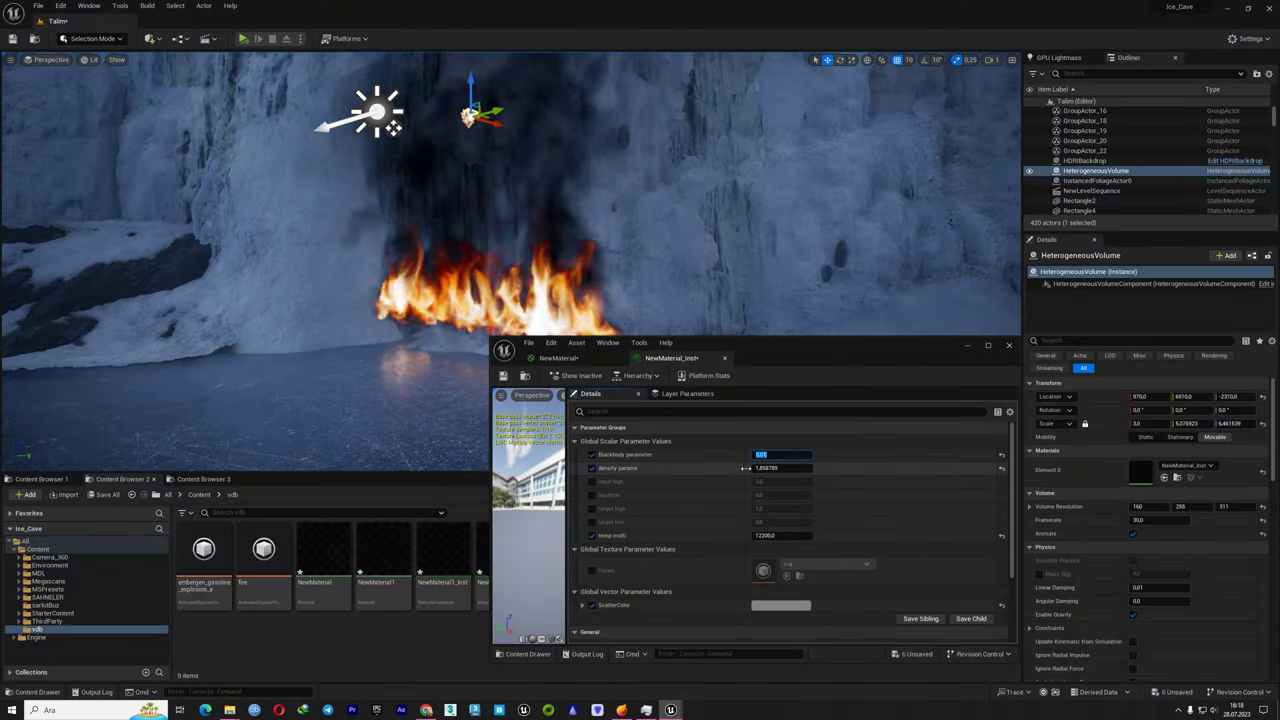
click(823, 475)
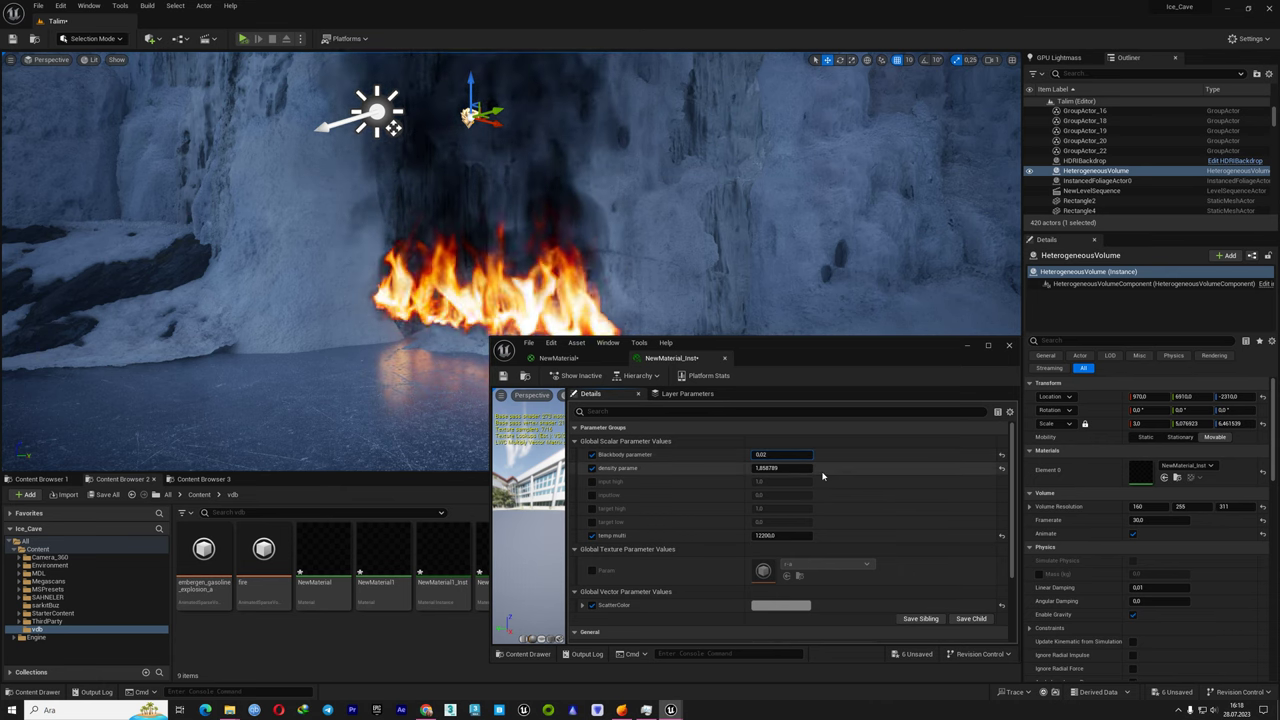
right_drag(700, 250, 560, 230)
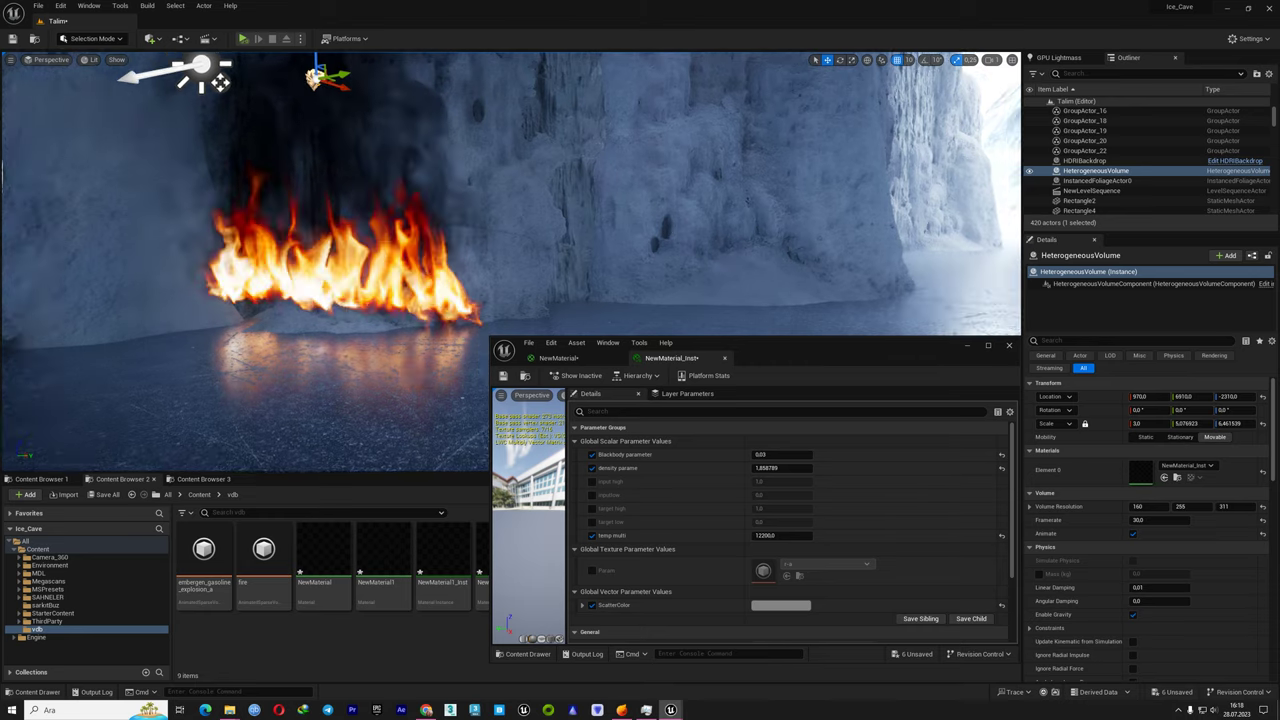
click(621, 710)
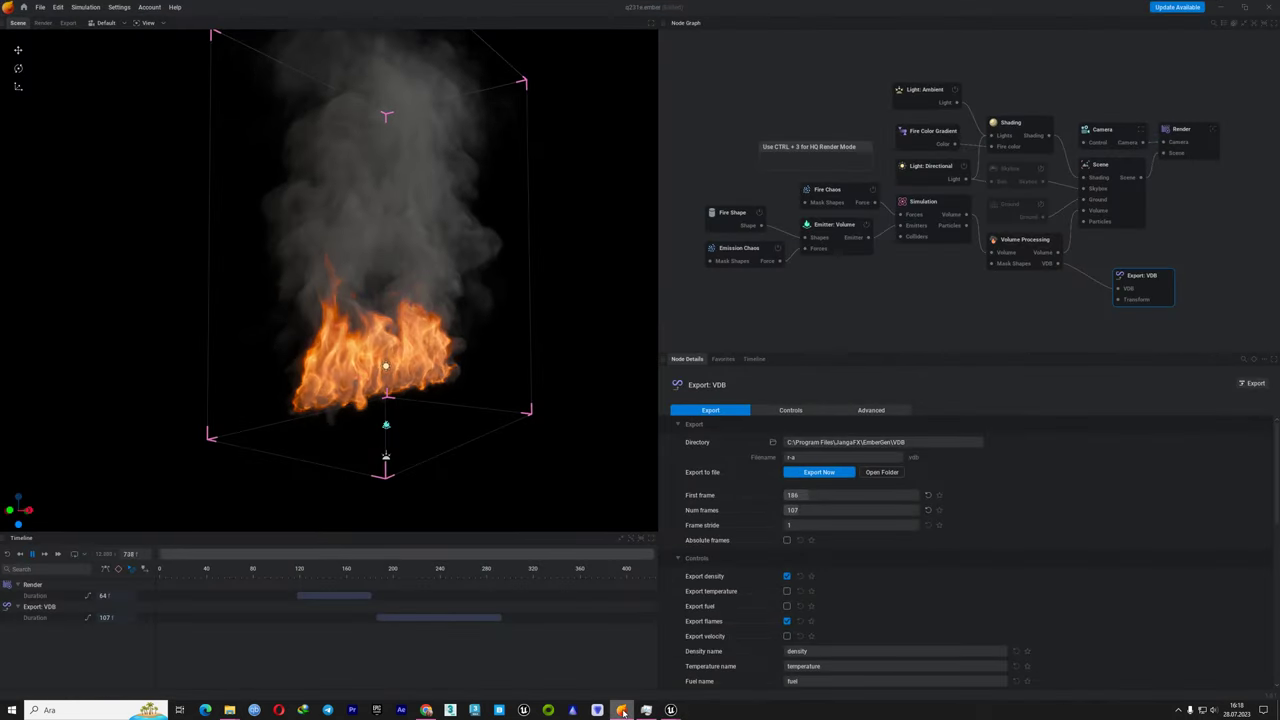
Back in the cave scene, set the Blackbody value to 0.05
click(621, 710)
right_drag(413, 411, 350, 380)
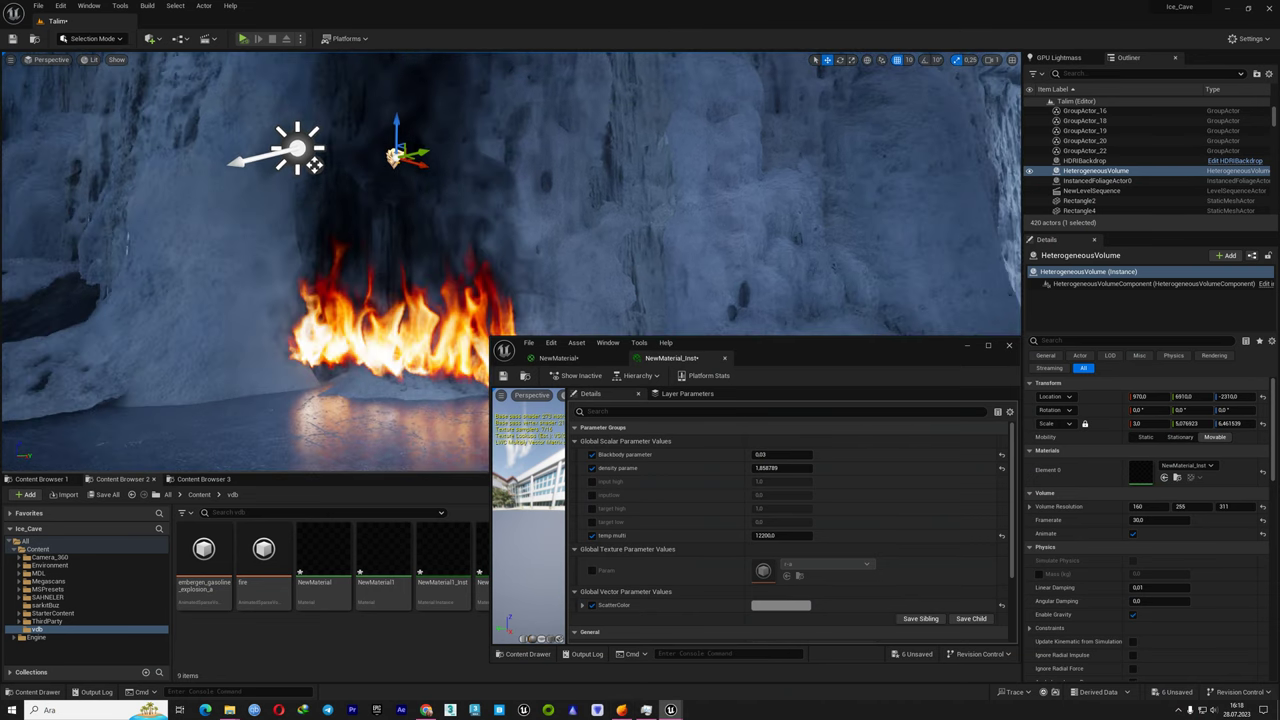
drag(775, 455, 790, 455)
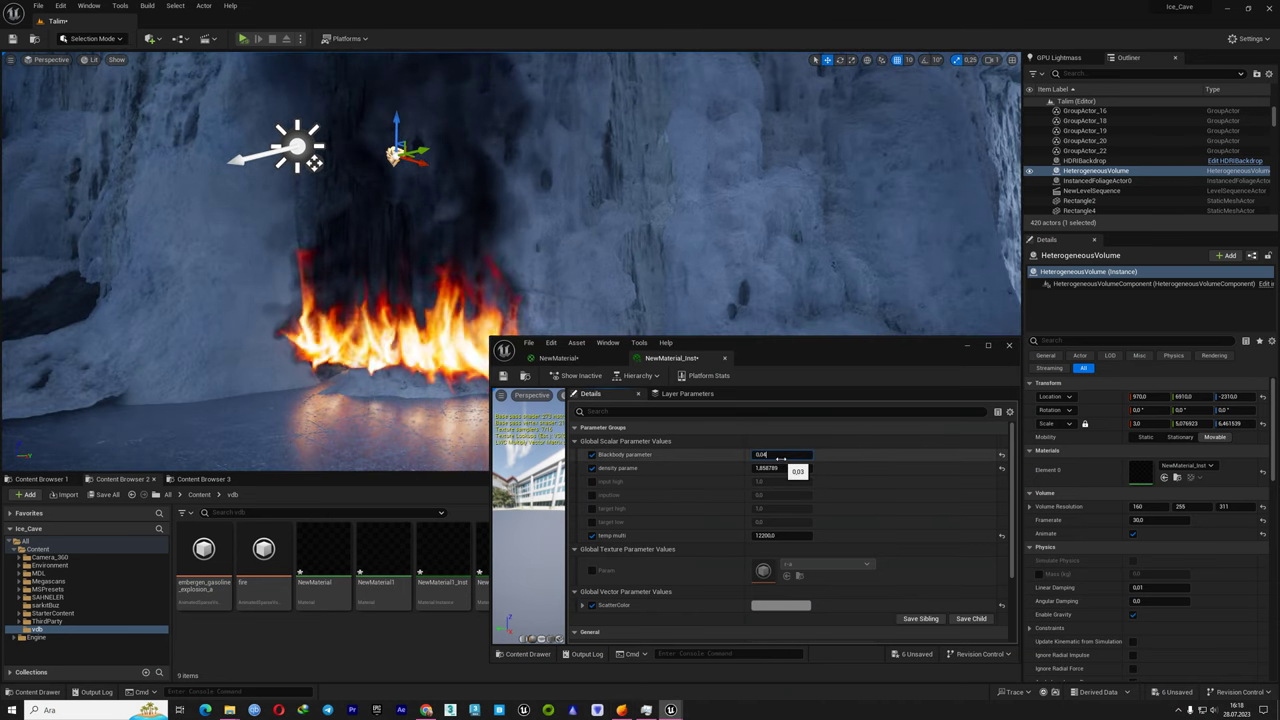
click(777, 458)
text(0.05)
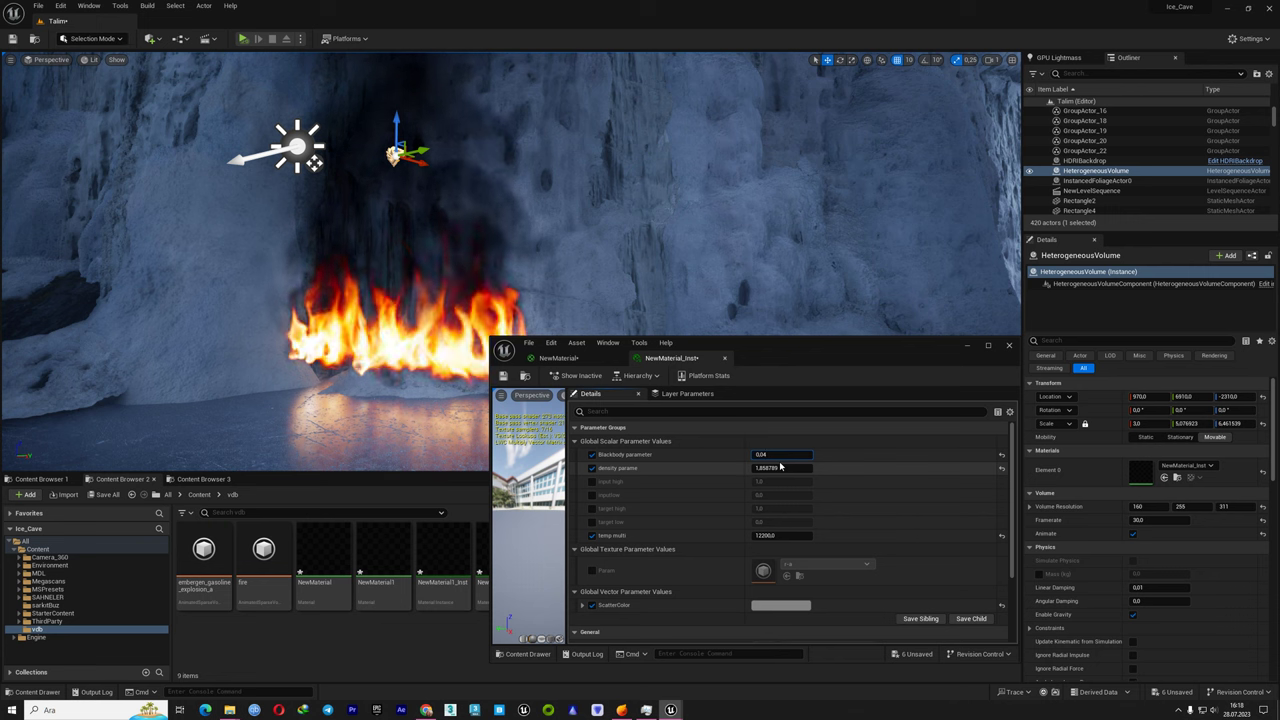
key(Return)
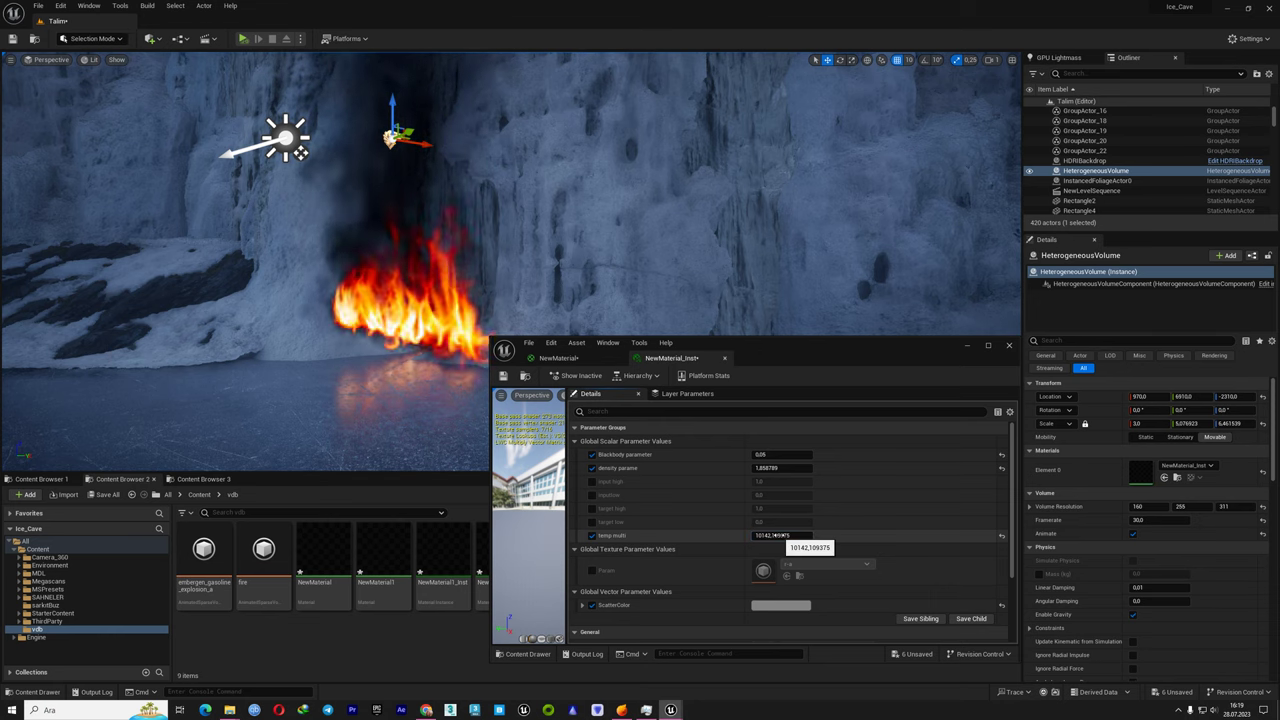
After checking EmberGen, lower temp multi to about 8230 and set density param to 1.0
click(621, 710)
click(621, 710)
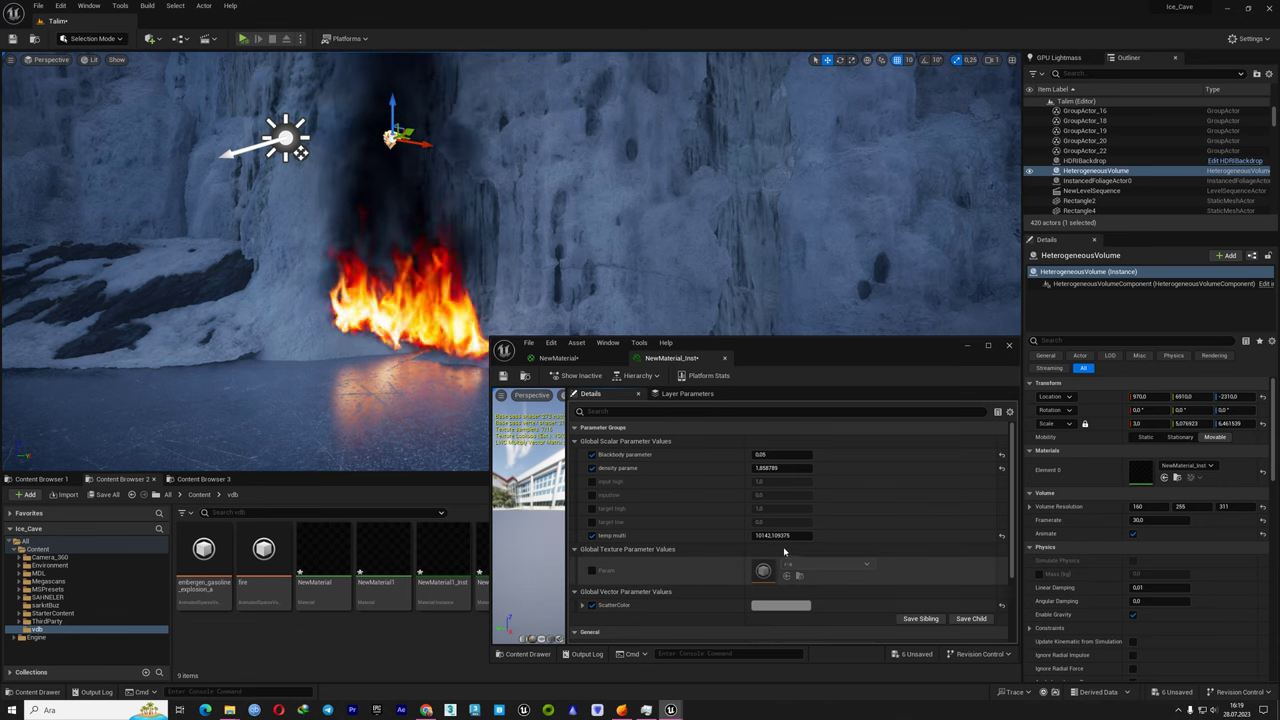
drag(782, 535, 760, 535)
click(778, 468)
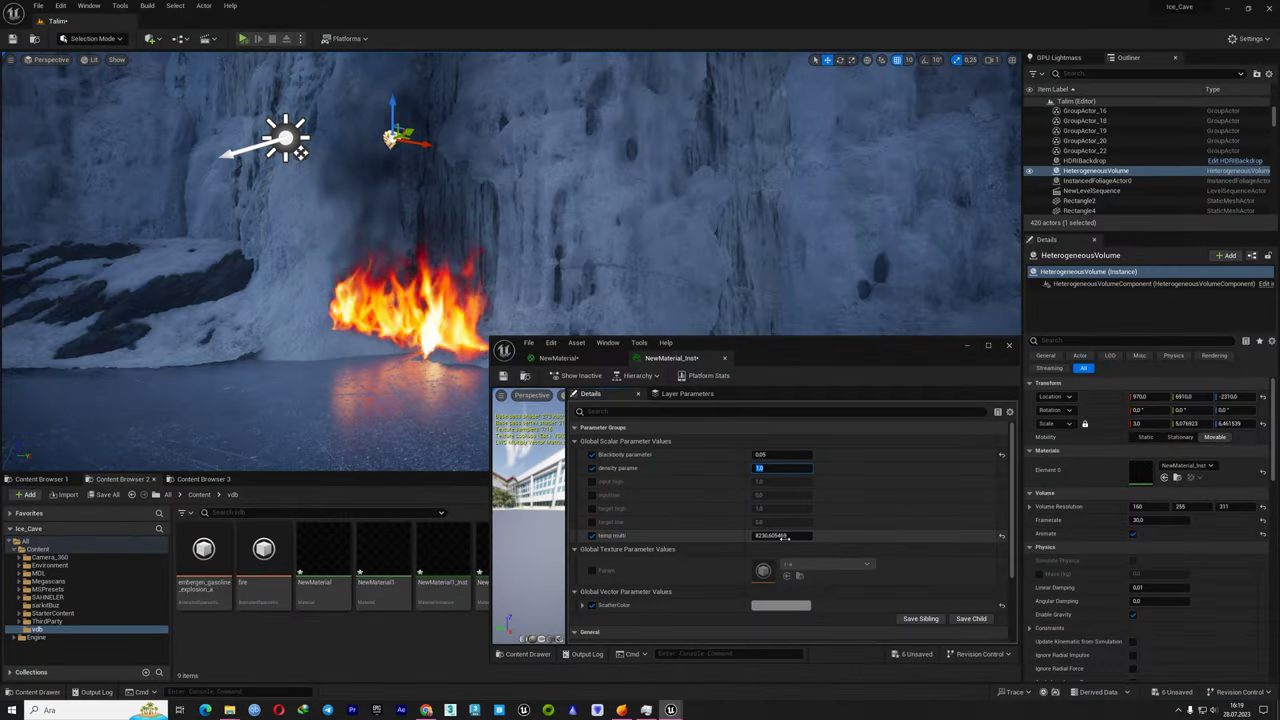
click(785, 536)
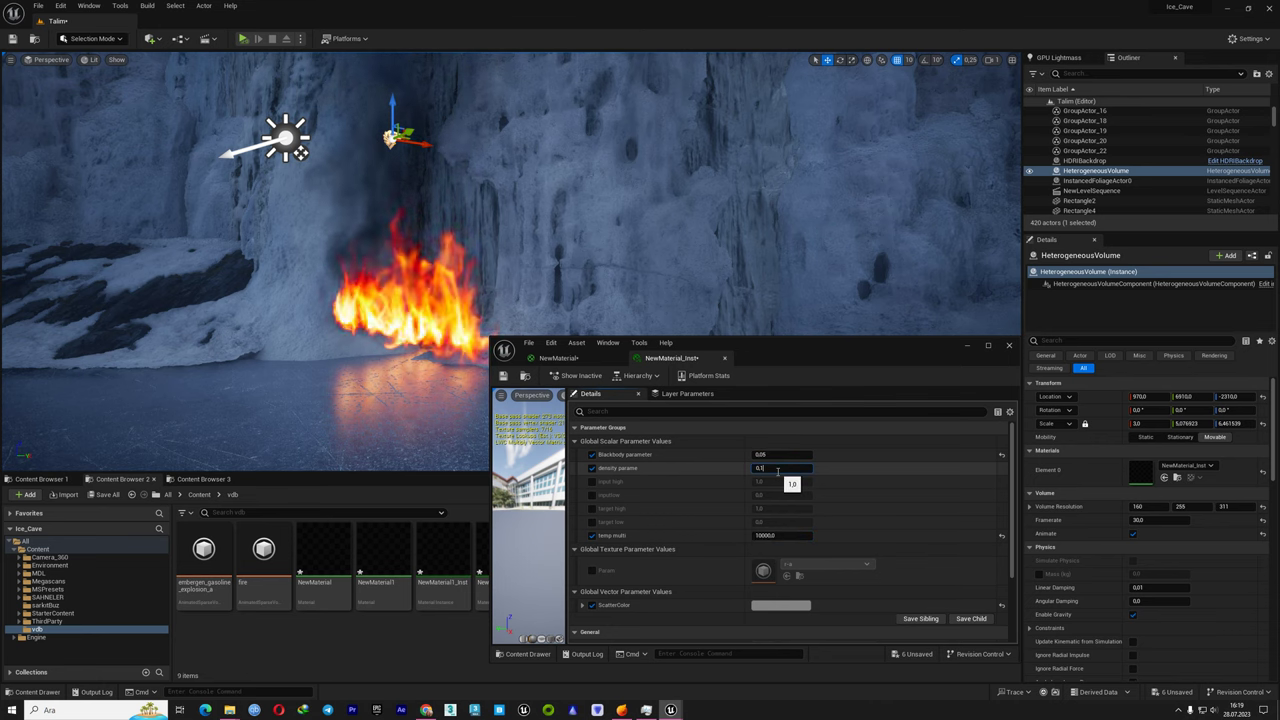
Try density param 0.1 and 3.0, settling on 2.0 for thicker smoke
key(Return)
text(2)
key(Return)
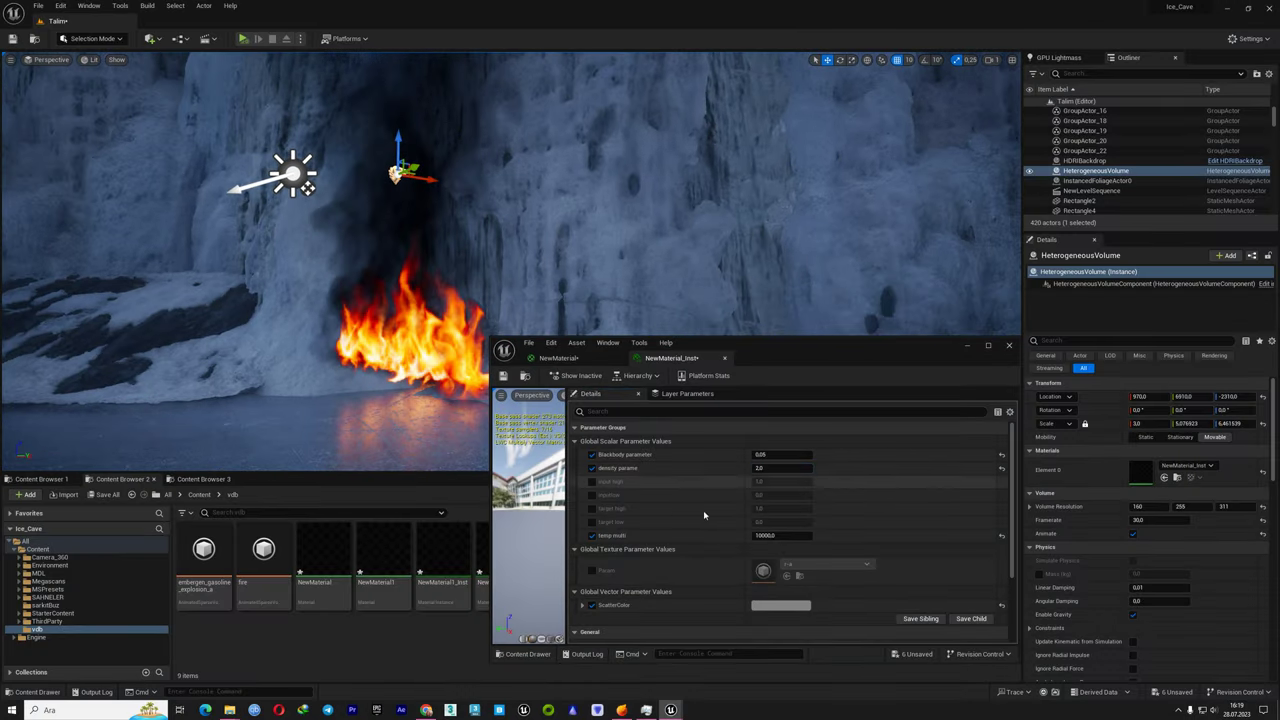
text(3)
key(Return)
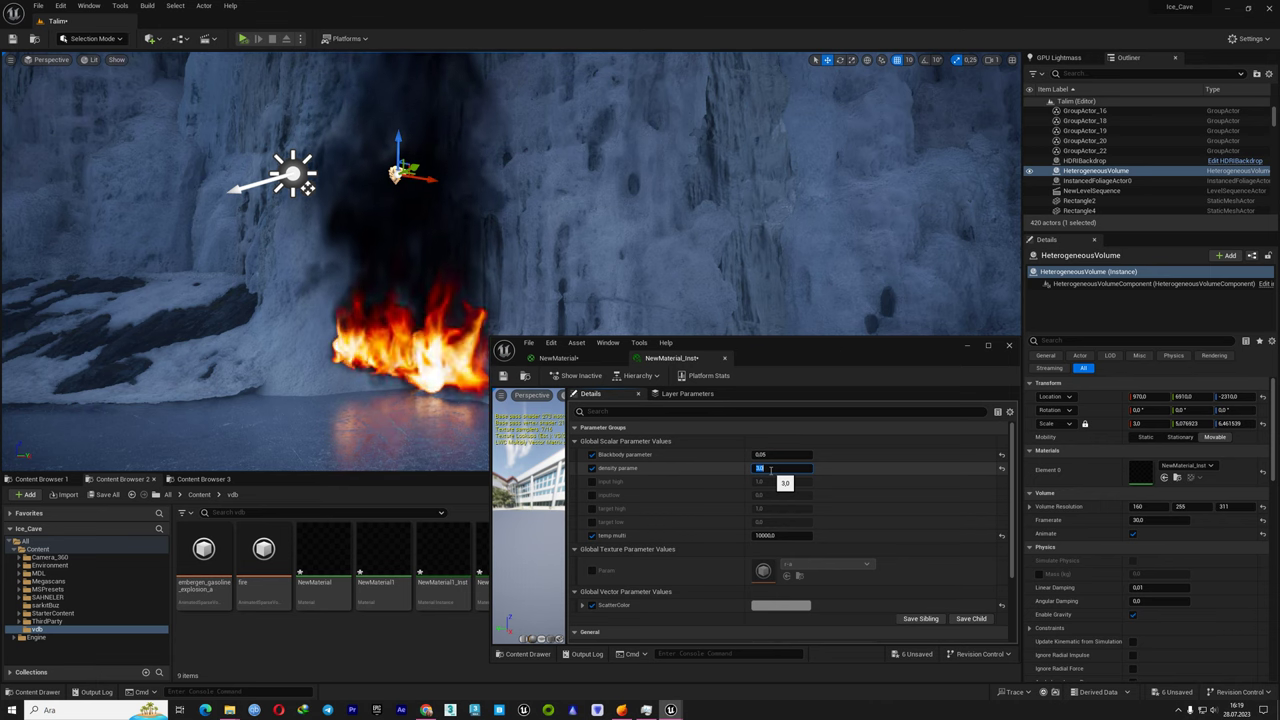
text(2)
key(Return)
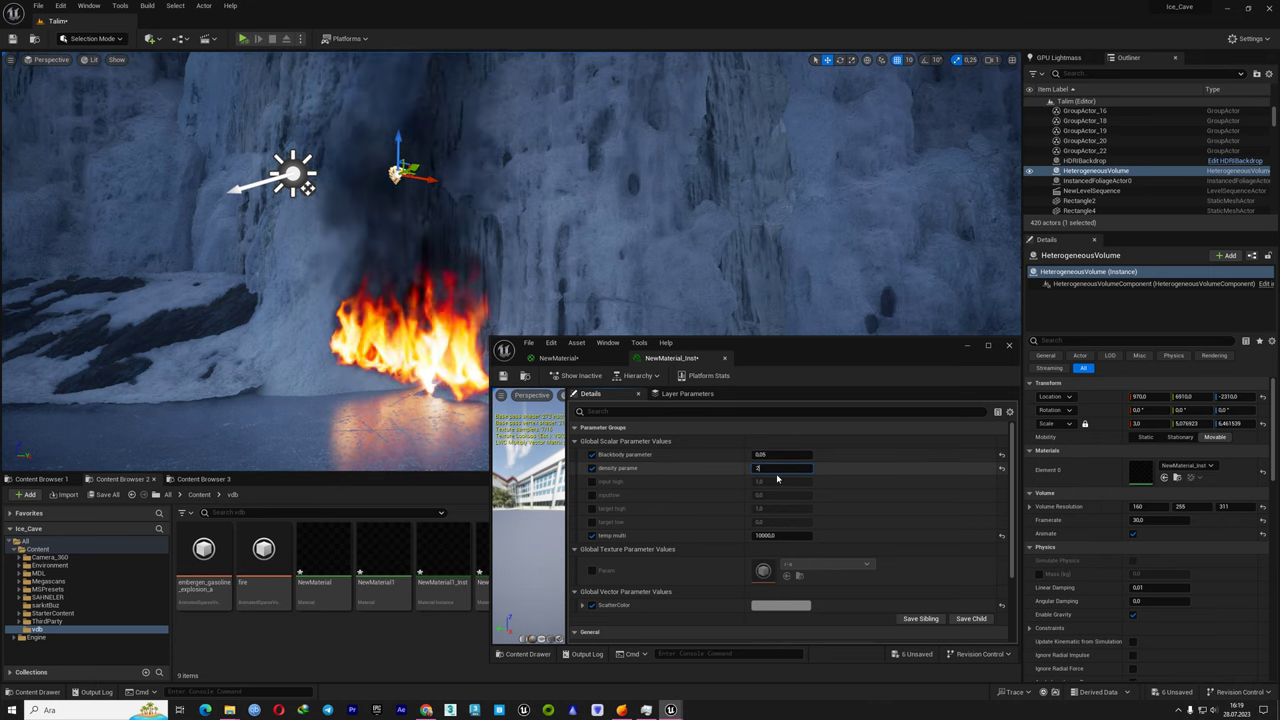
Raise Blackbody from 0.01 to 0.07 to brighten the fire, then compare in EmberGen
click(775, 456)
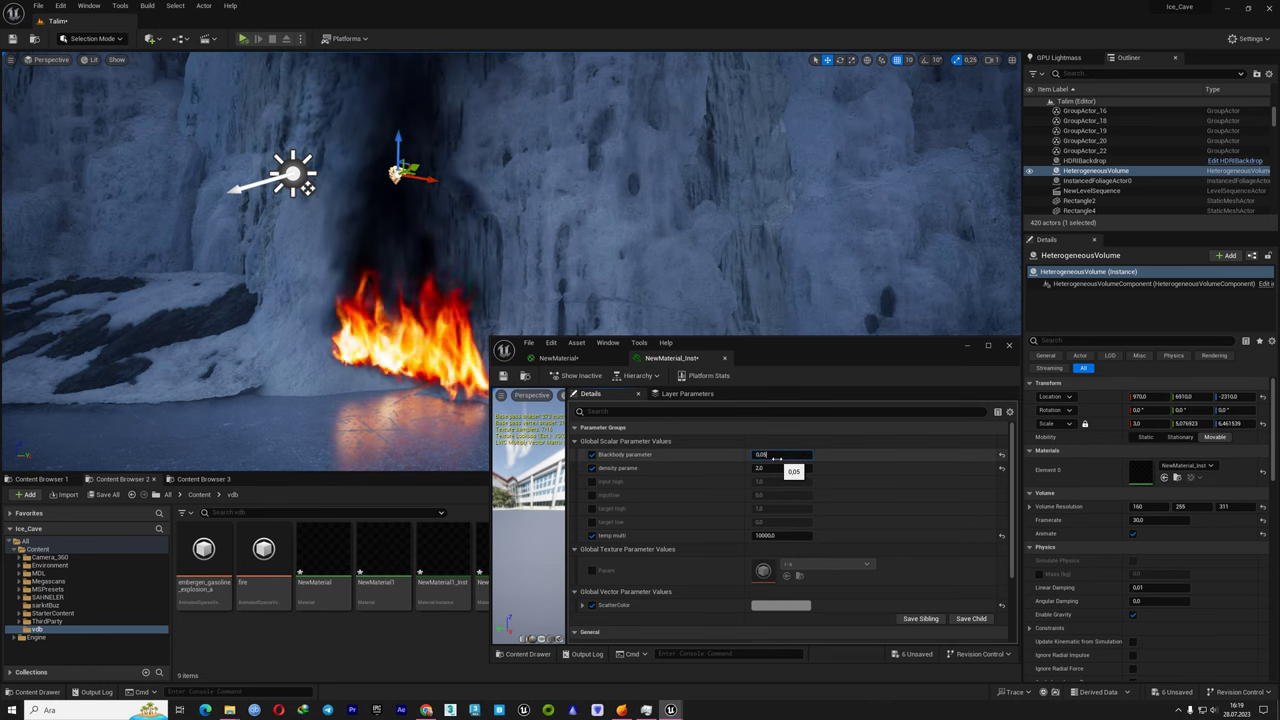
text(1)
key(Return)
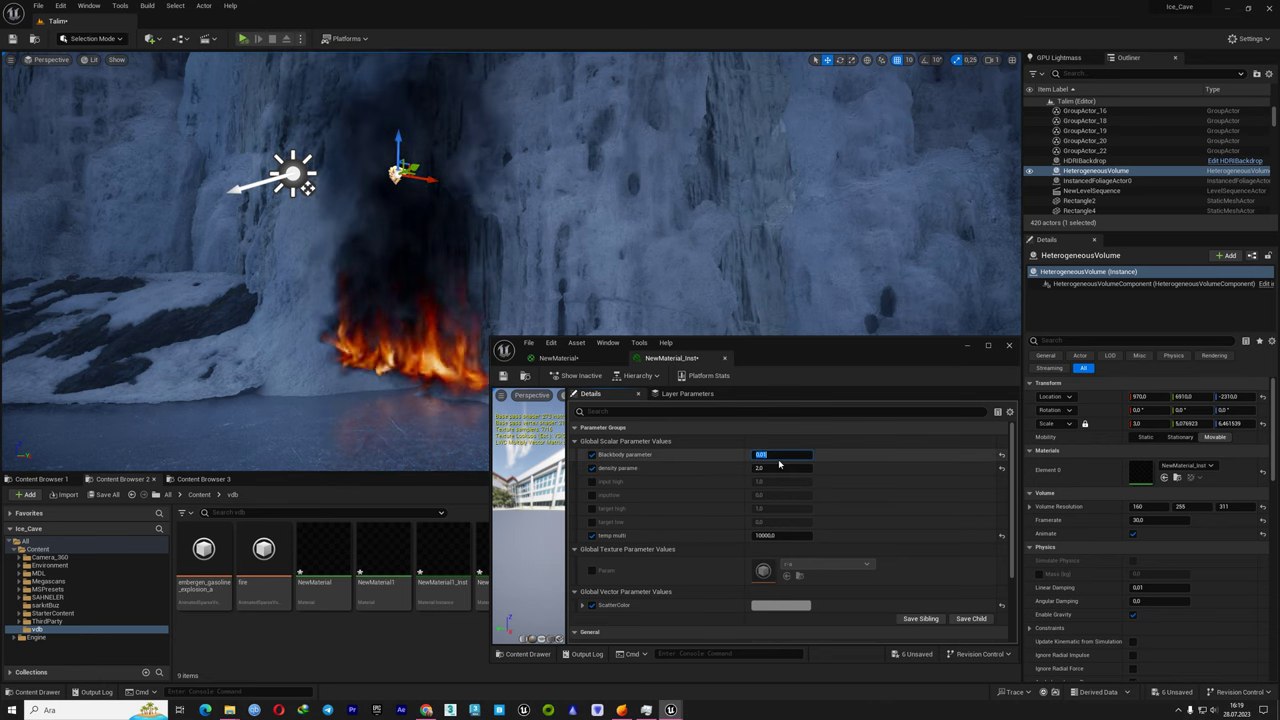
text(3)
key(Return)
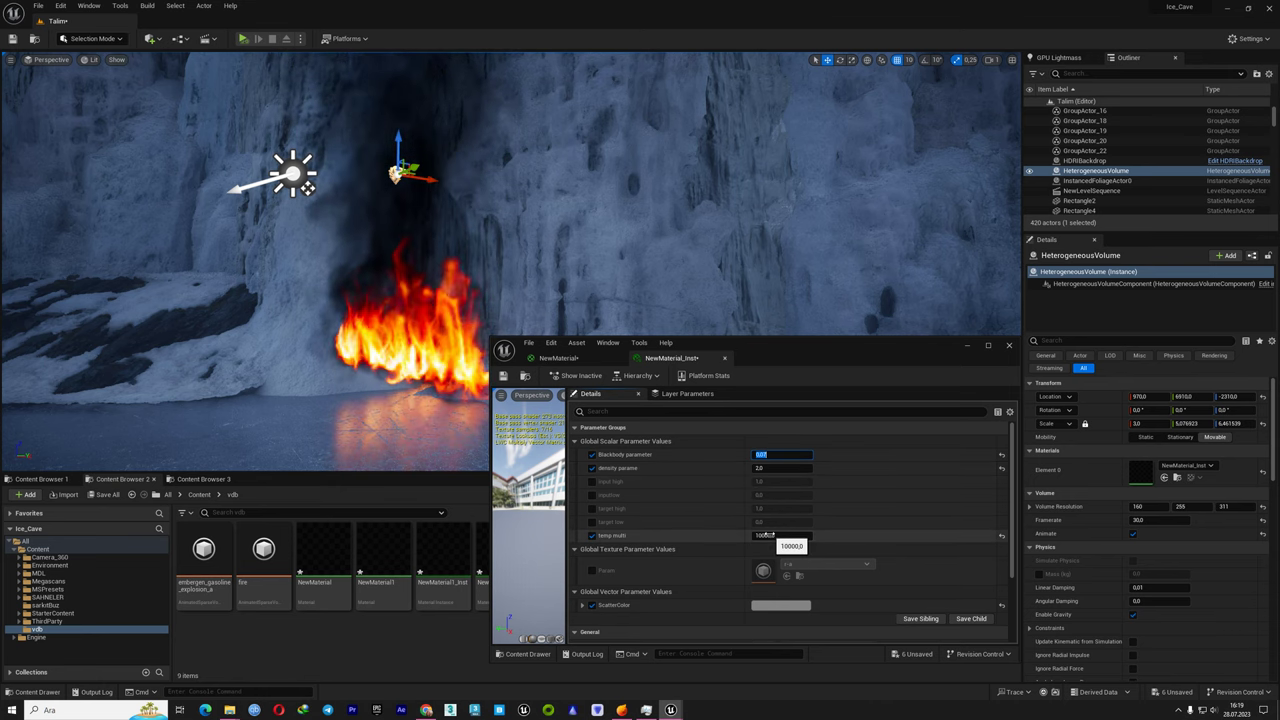
click(620, 710)
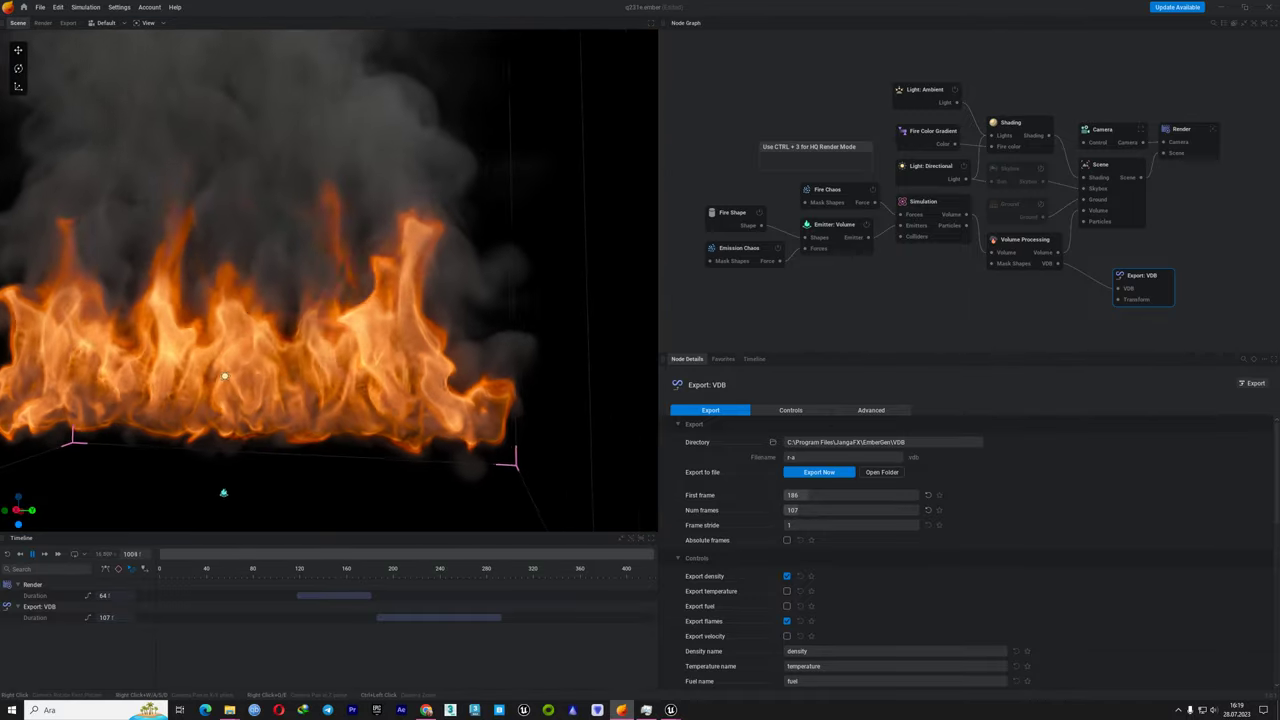
Frame the whole EmberGen simulation bounding box with F, then go back to Unreal Engine
key(f)
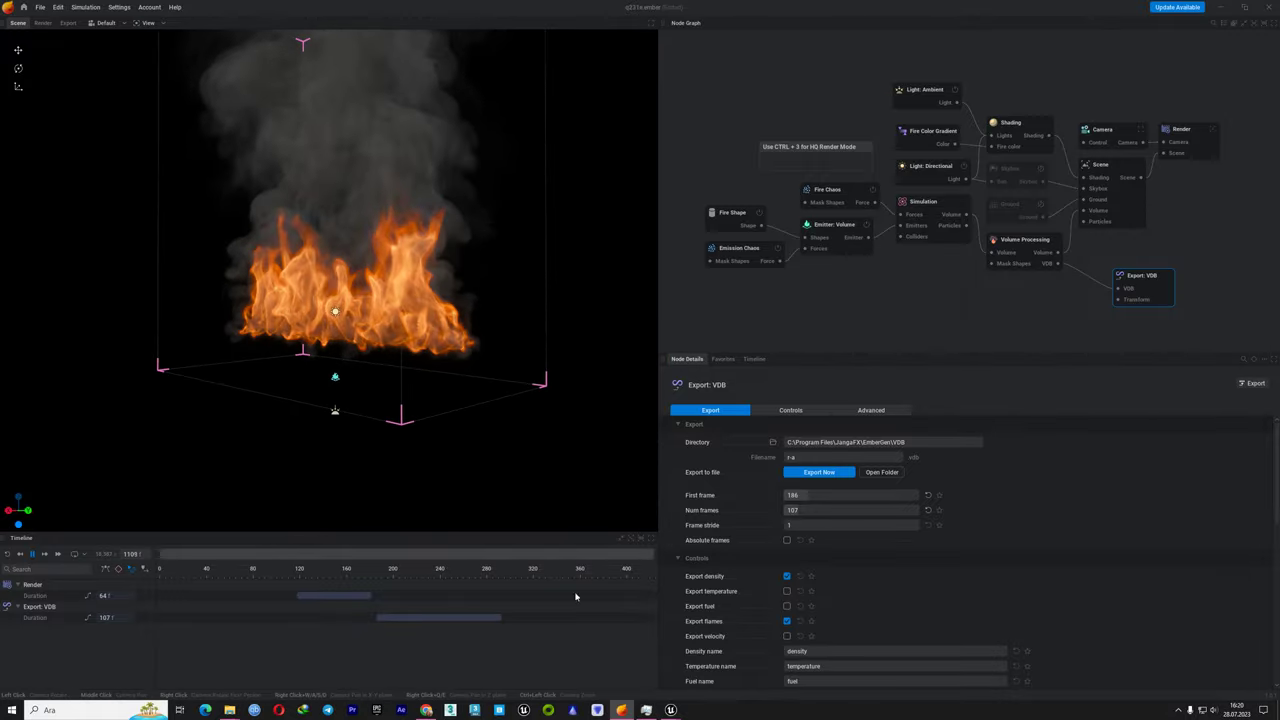
click(621, 710)
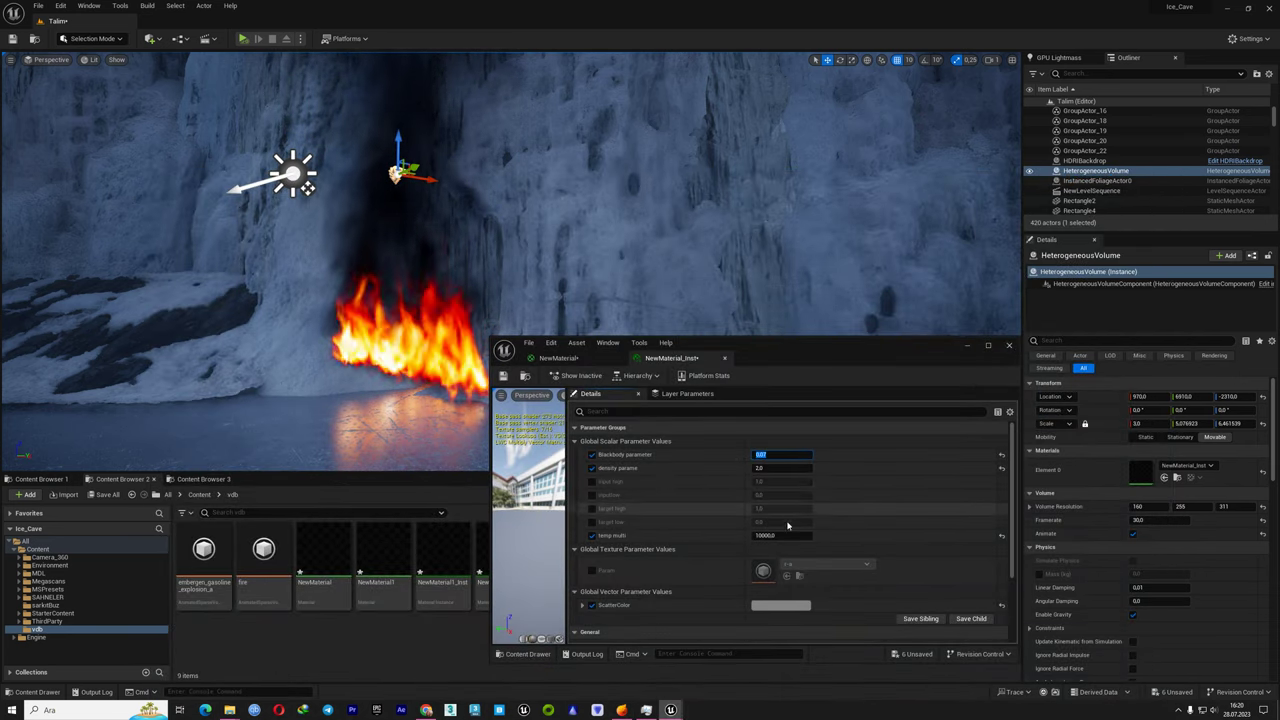
Raise temp multi to about 11045.7 and confirm the density param value
drag(770, 535, 750, 535)
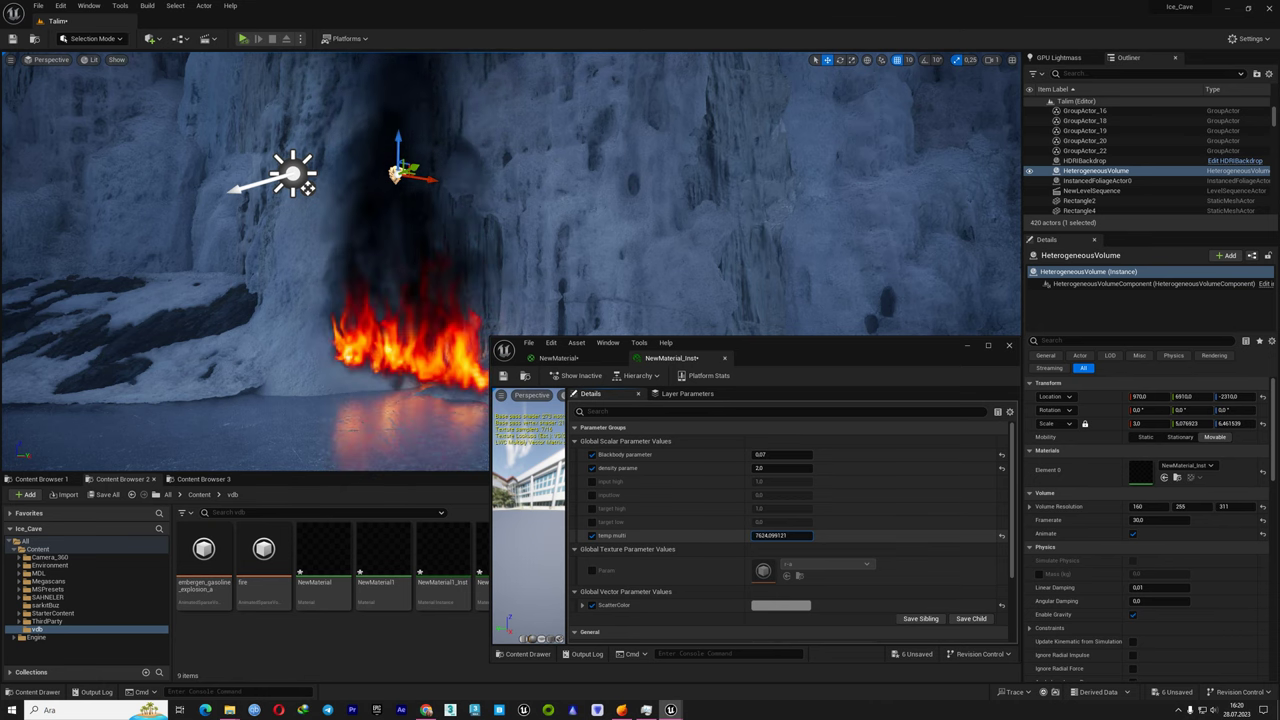
drag(770, 535, 779, 537)
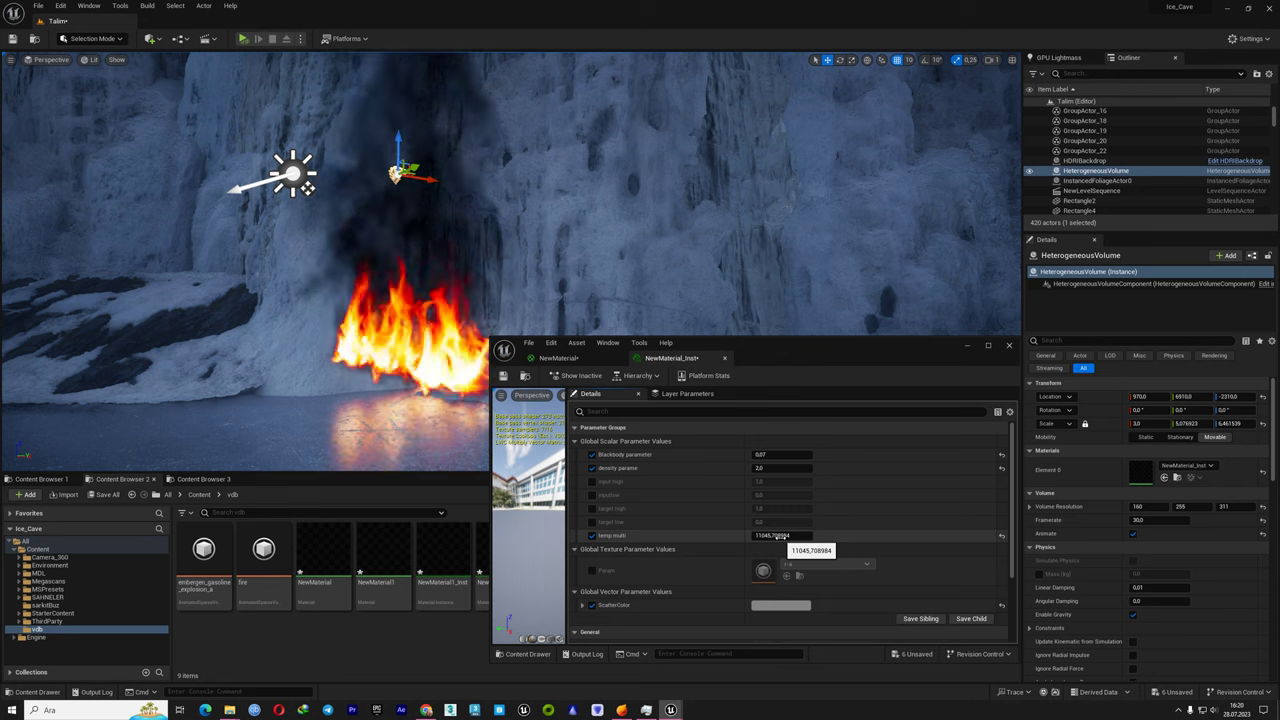
click(770, 468)
text(1)
key(Return)
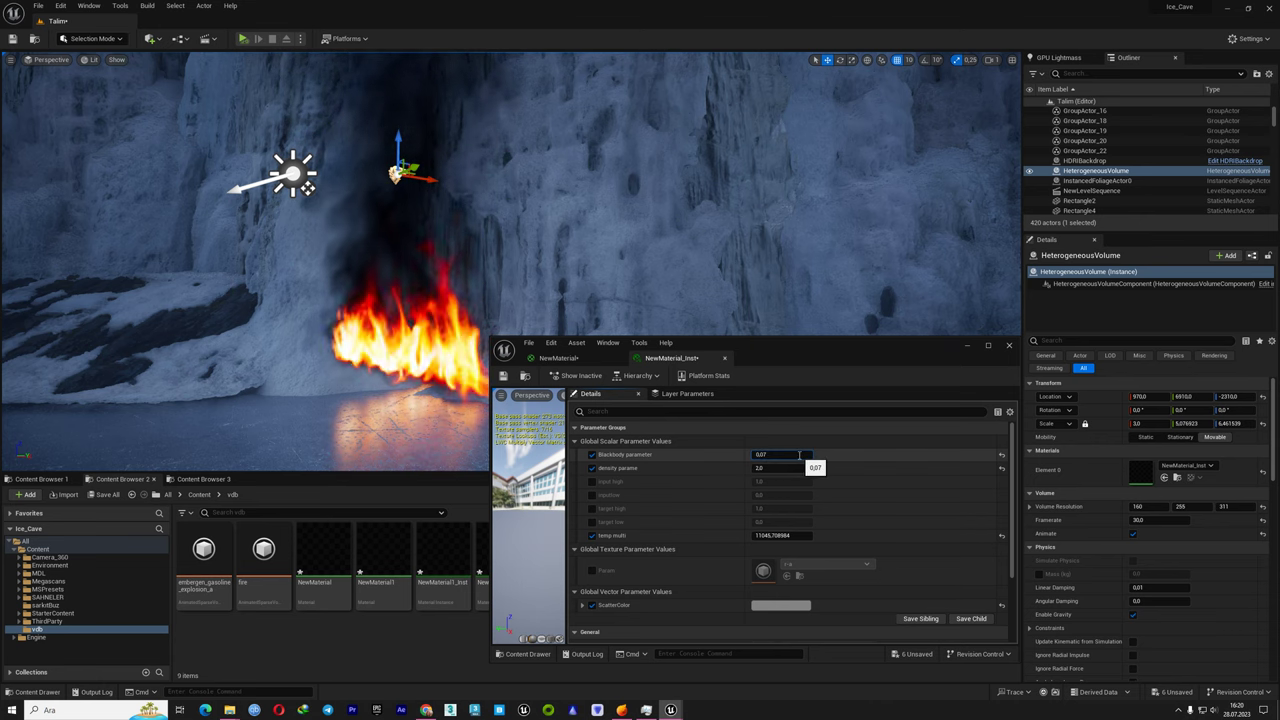
Lower Blackbody from 0.07 to 0.03 and briefly compare with EmberGen
drag(806, 455, 799, 456)
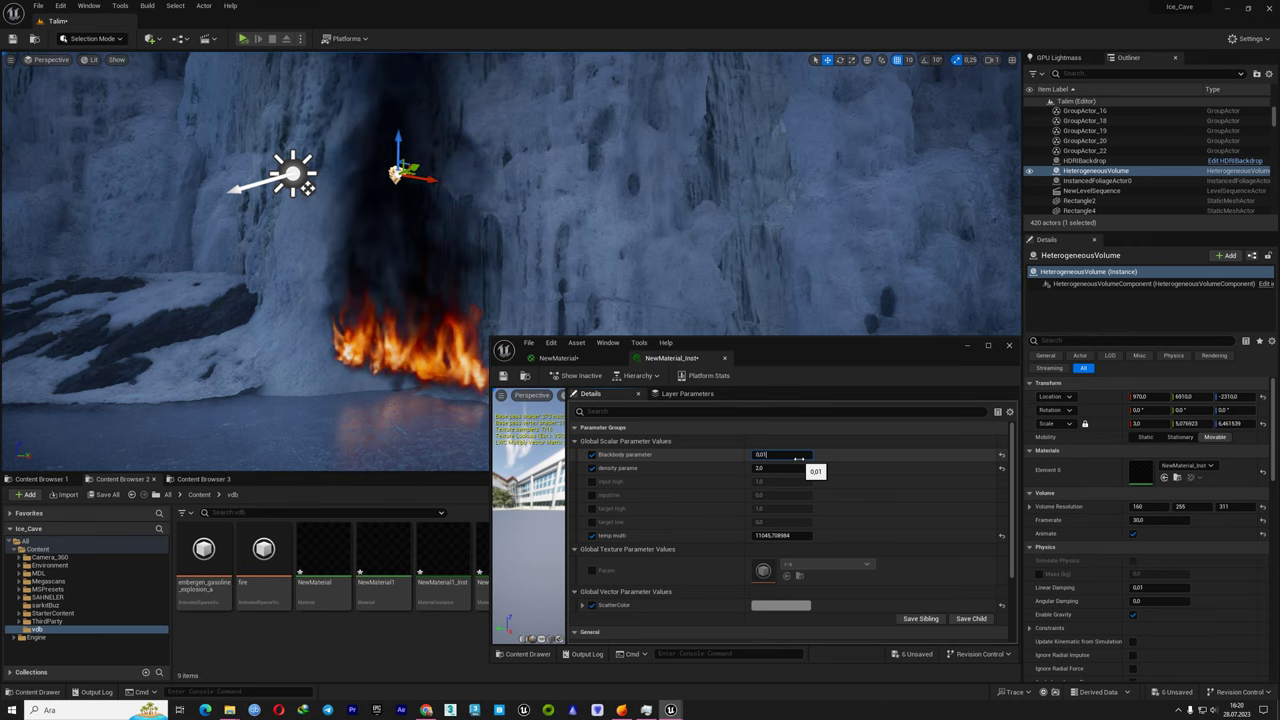
key(BackSpace)
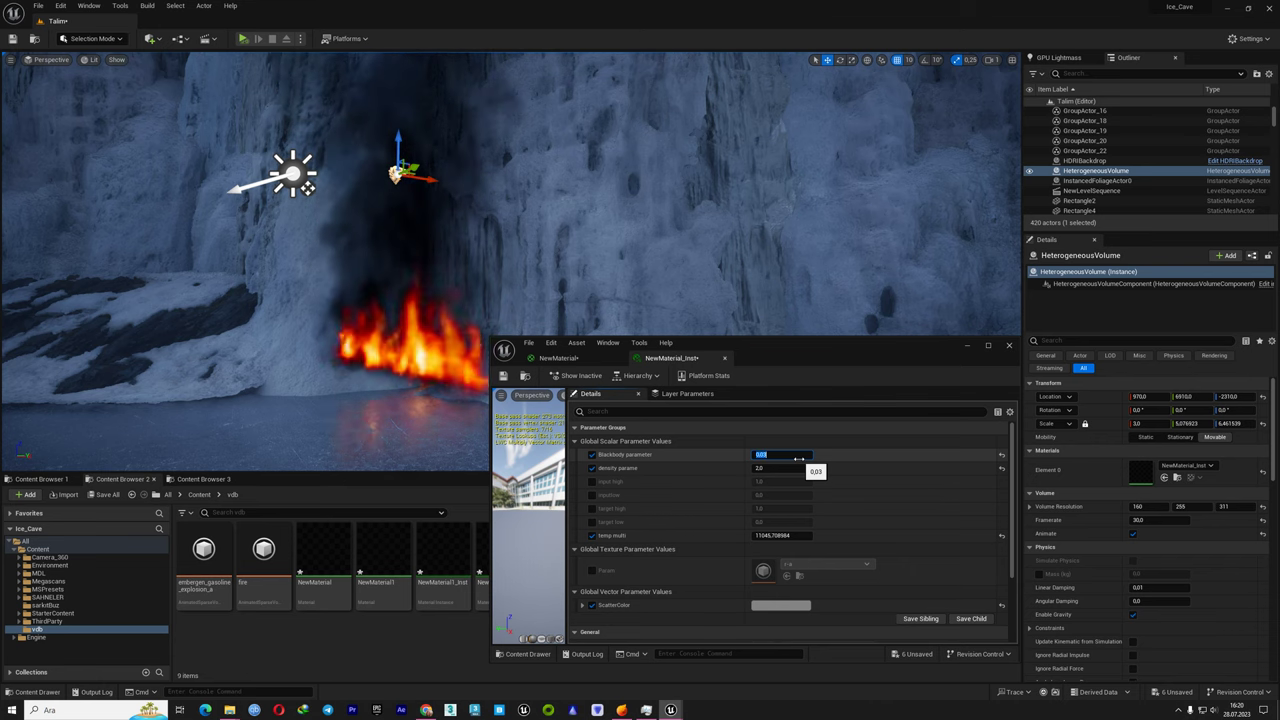
click(621, 709)
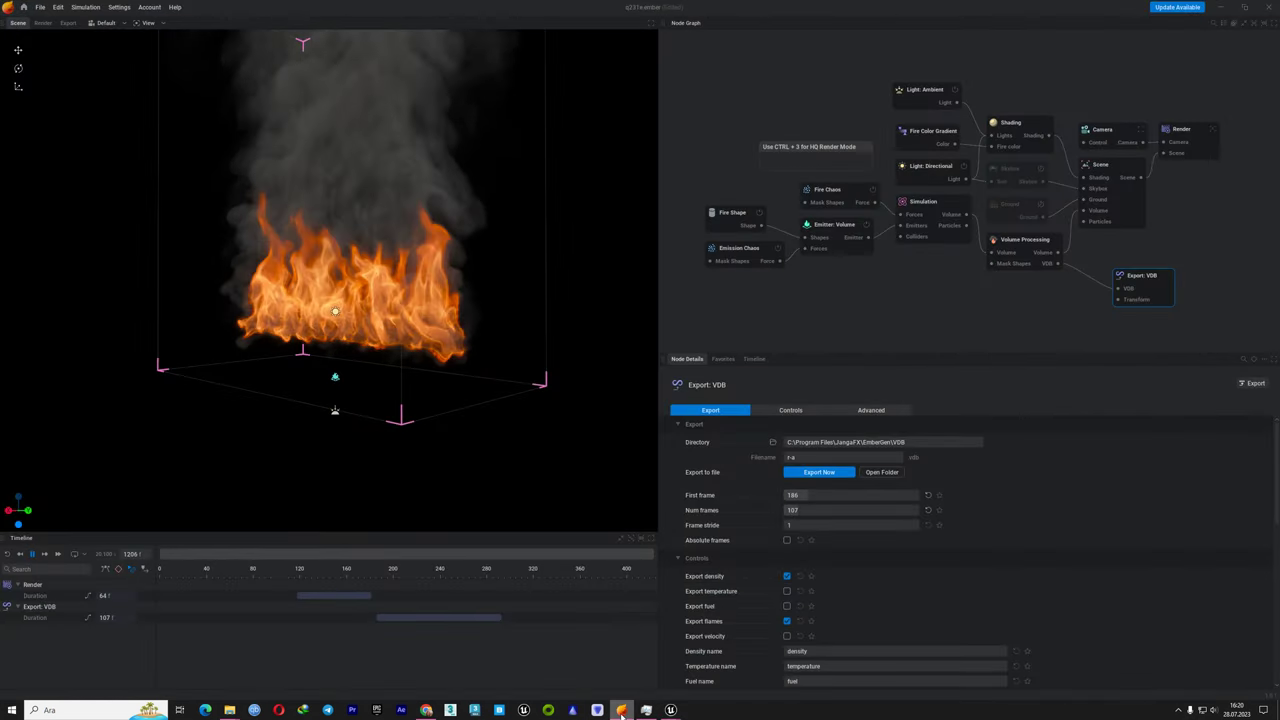
click(621, 709)
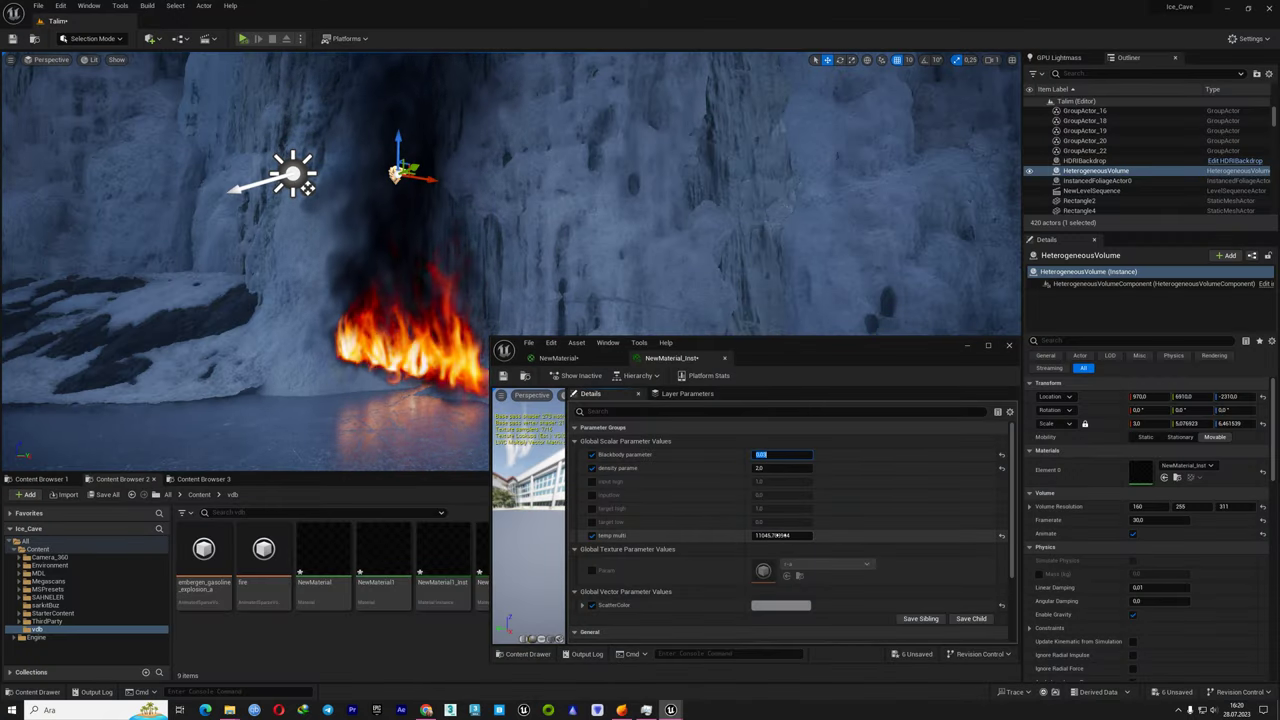
Lower temp multi to about 8821 and float the NewMaterial_Inst editor at the lower right
drag(784, 536, 760, 536)
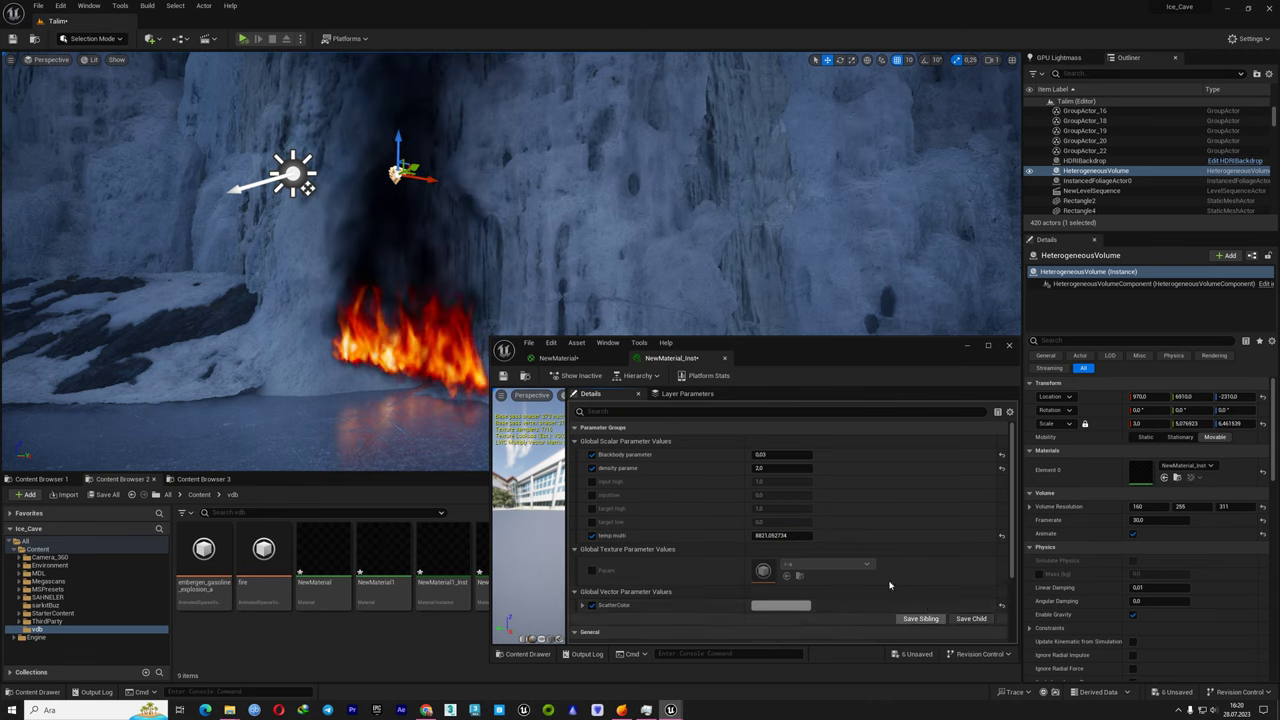
right_drag(300, 125, 292, 155)
click(558, 358)
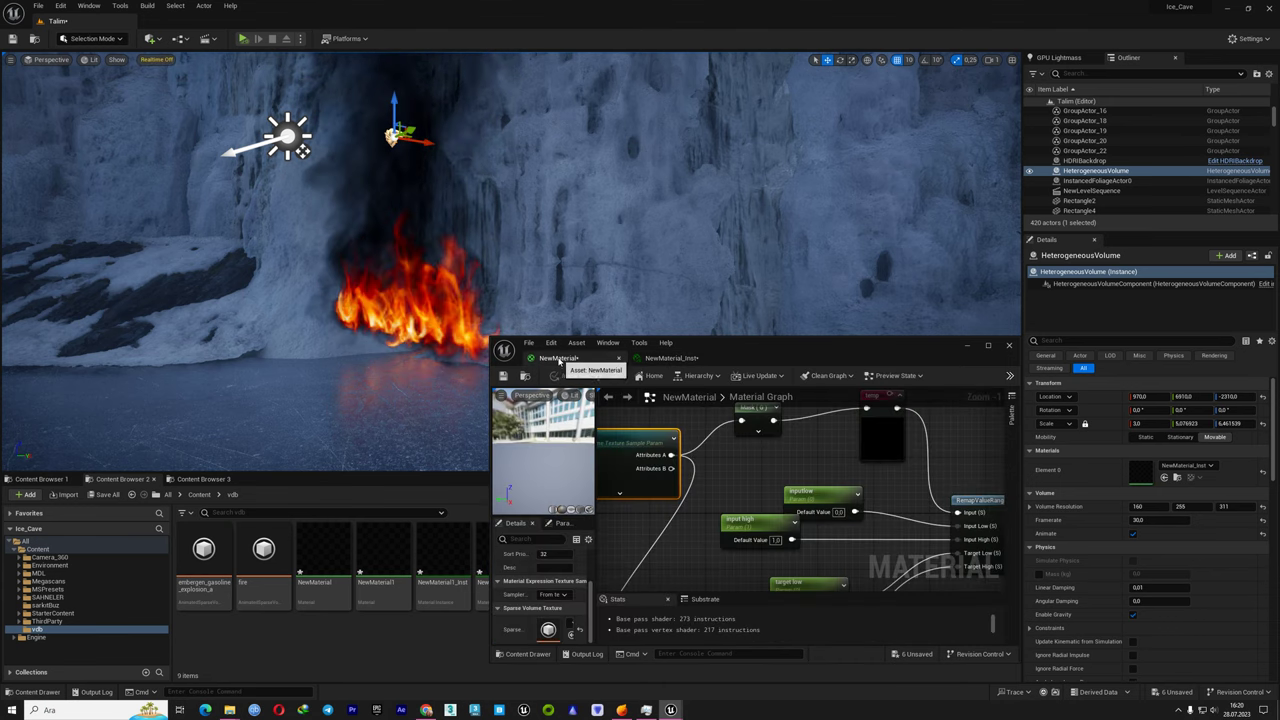
double_click(758, 349)
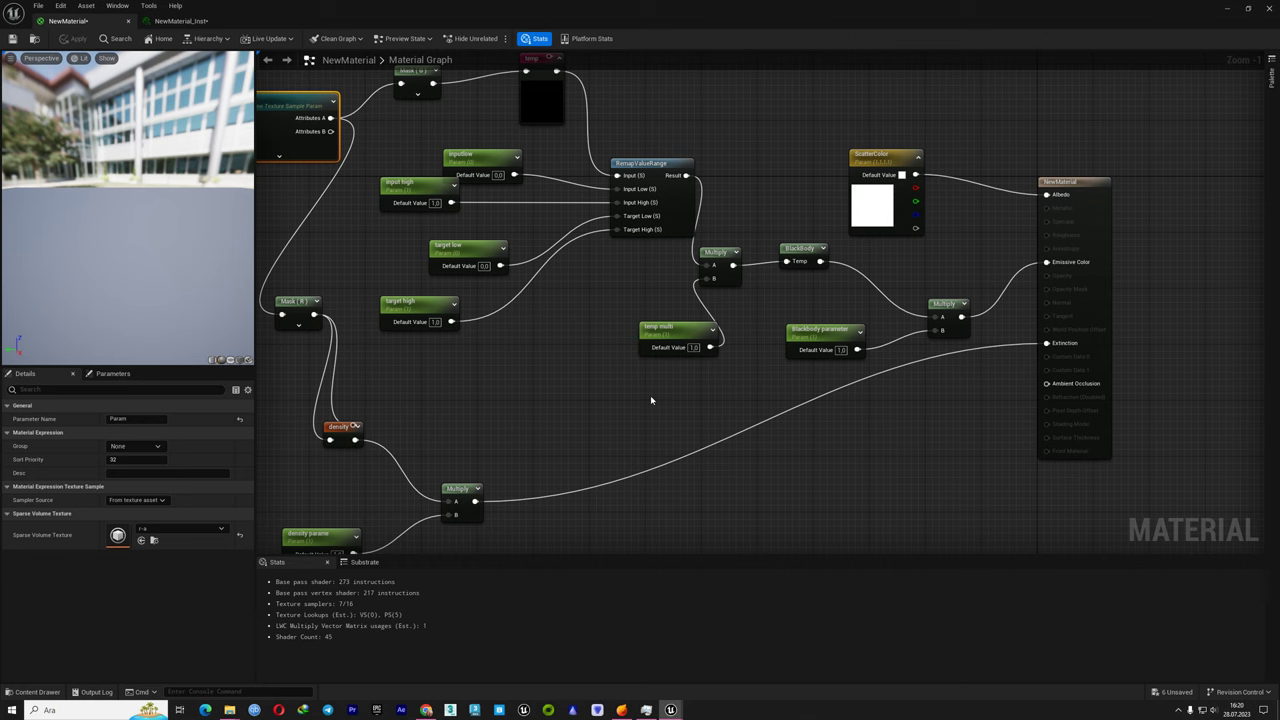
mouse_move(614, 356)
right_down()
mouse_move(1093, 398)
mouse_move(1168, 441)
mouse_move(985, 207)
mouse_move(865, 299)
right_up()
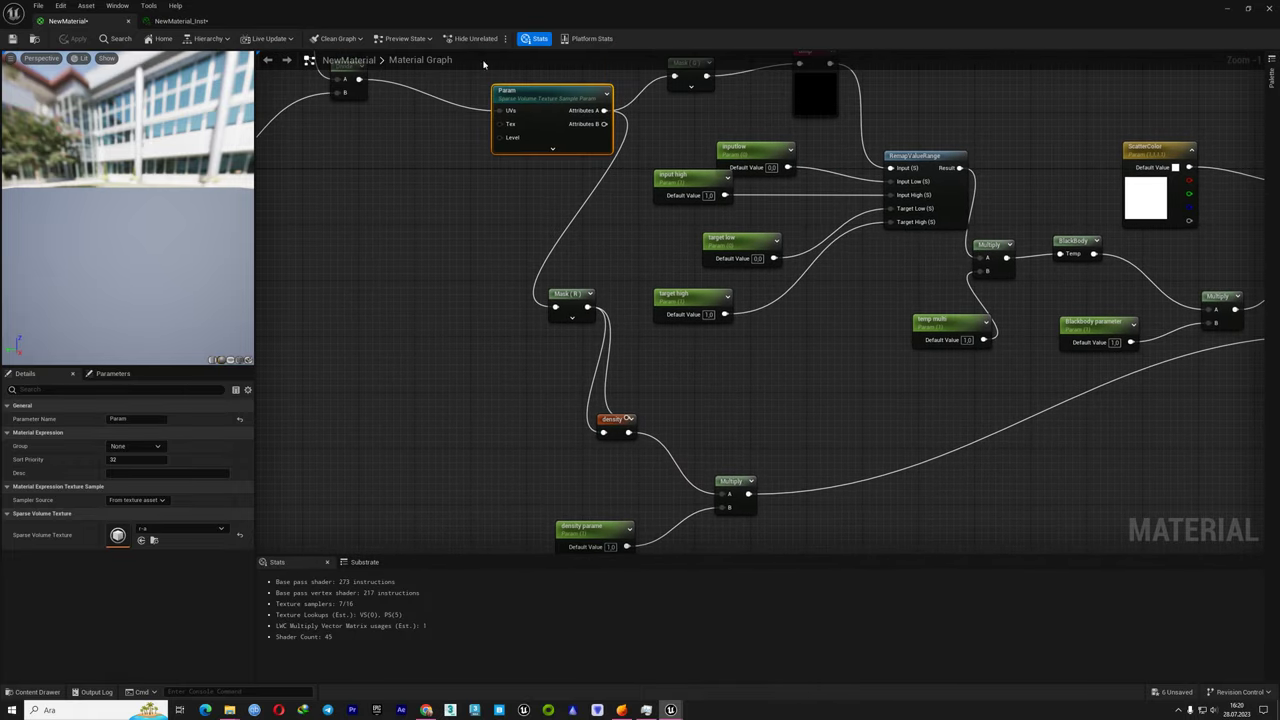
click(186, 22)
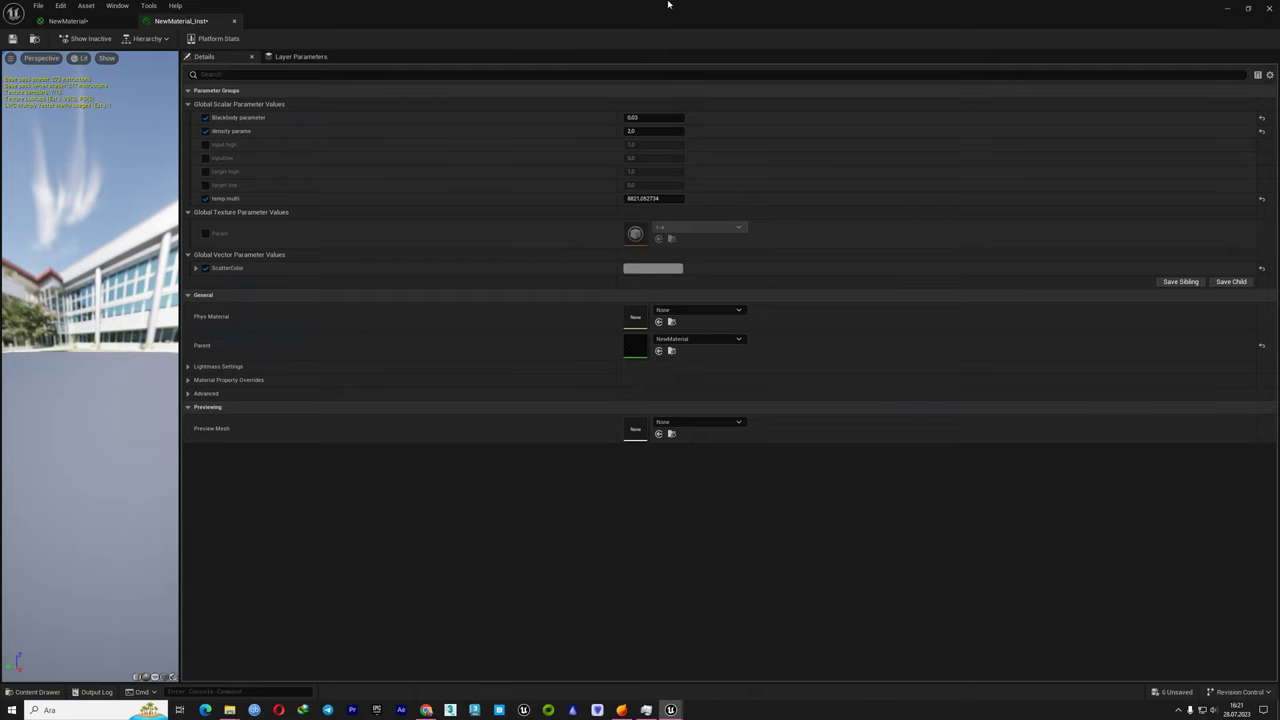
drag(668, 5, 878, 226)
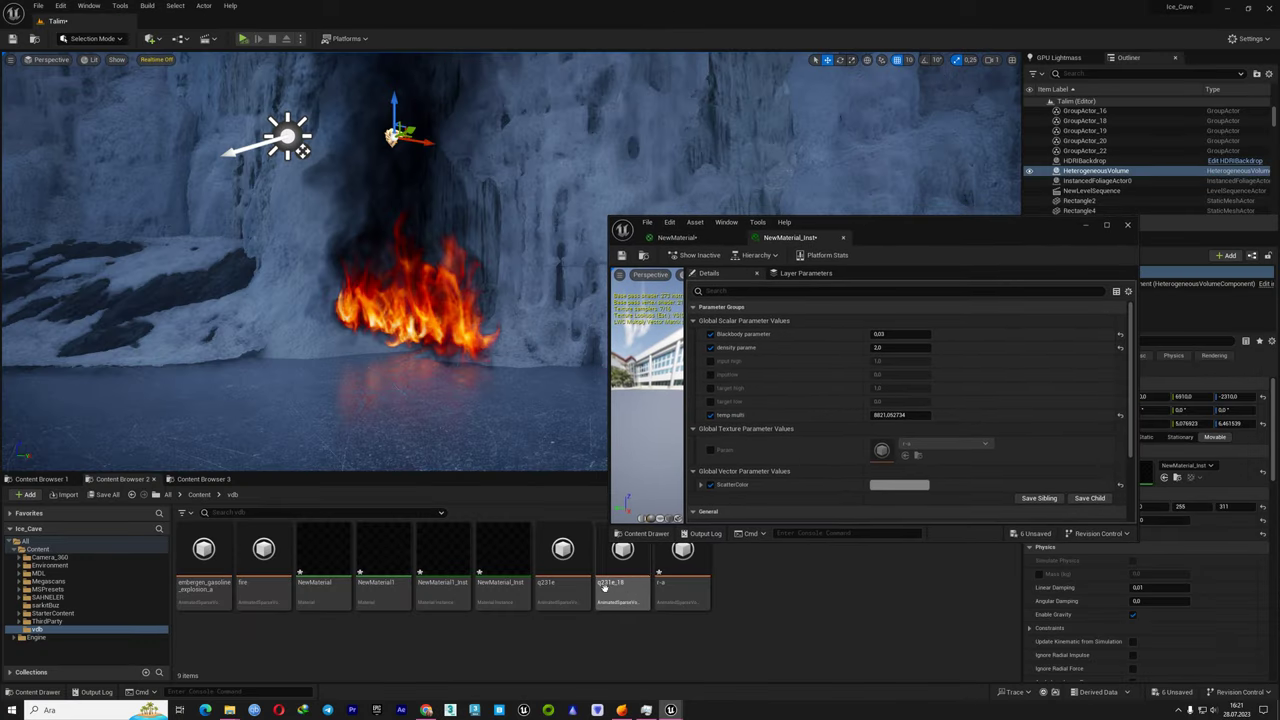
Set the Param node's Sparse Volume Texture to embergen_gasoline_explosion_a in NewMaterial
click(677, 237)
right_drag(956, 396, 910, 404)
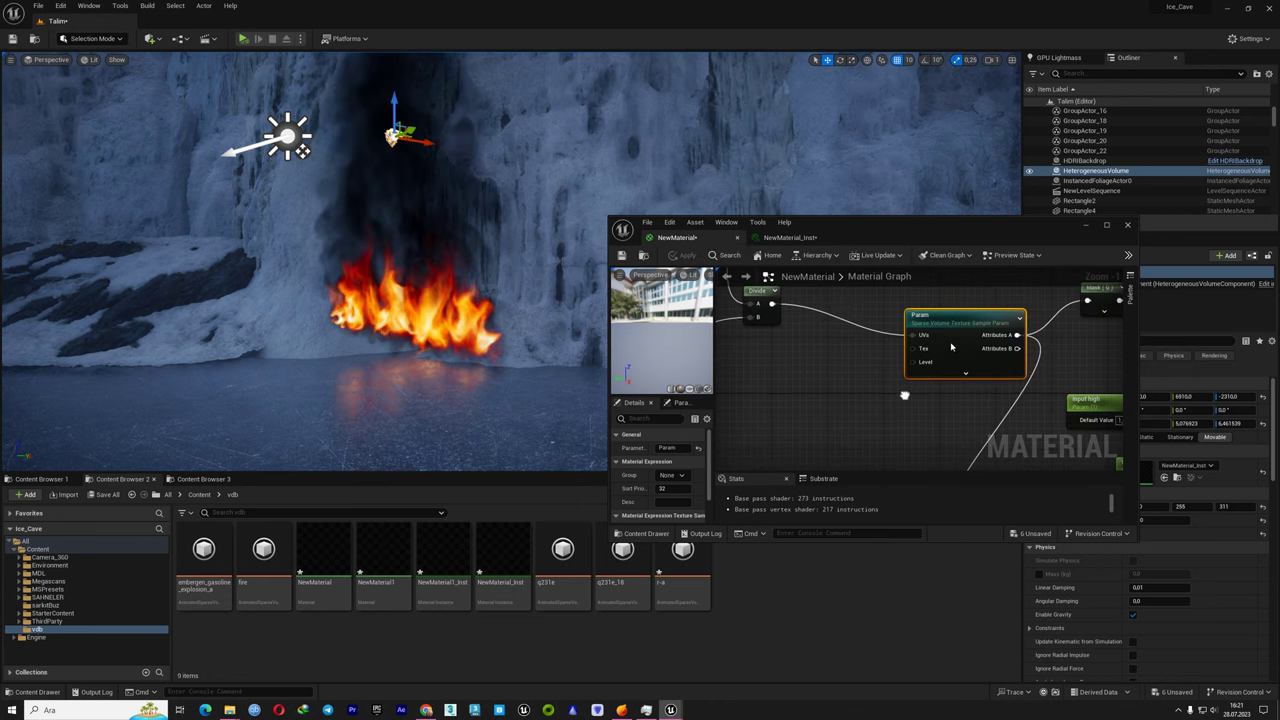
scroll(693, 483, down, 2)
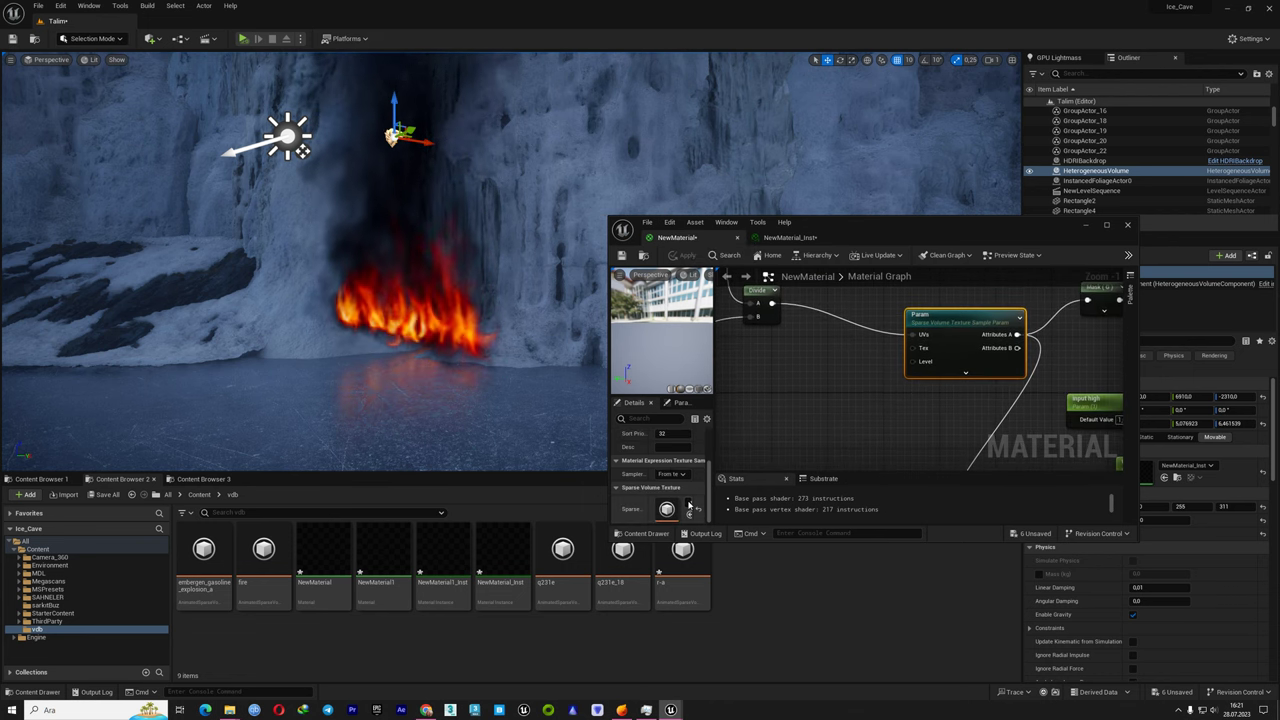
click(690, 509)
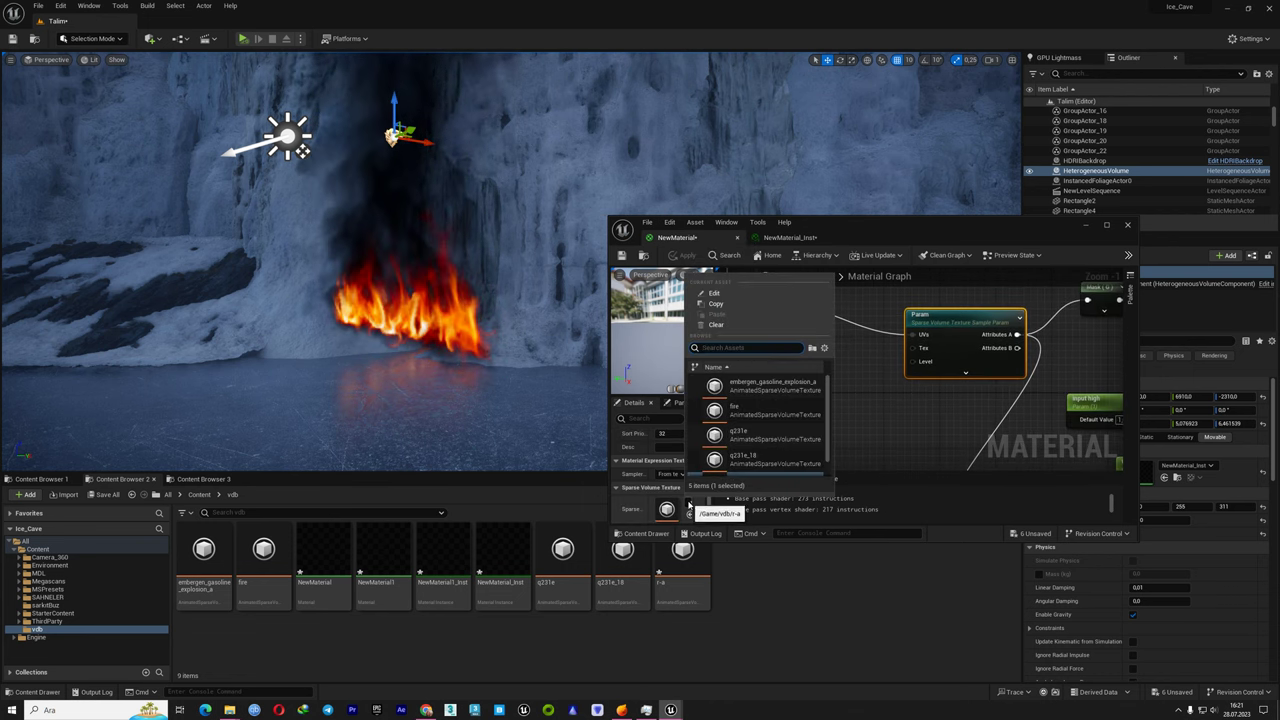
click(777, 387)
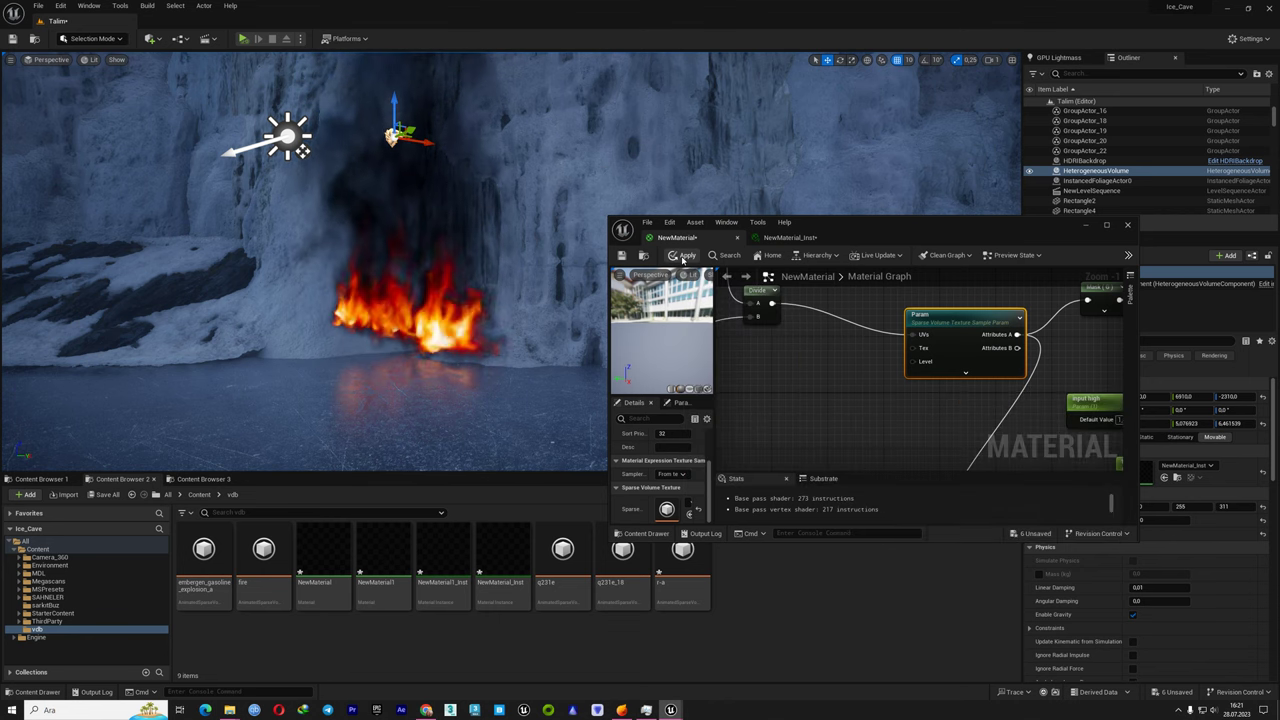
right_drag(441, 310, 445, 312)
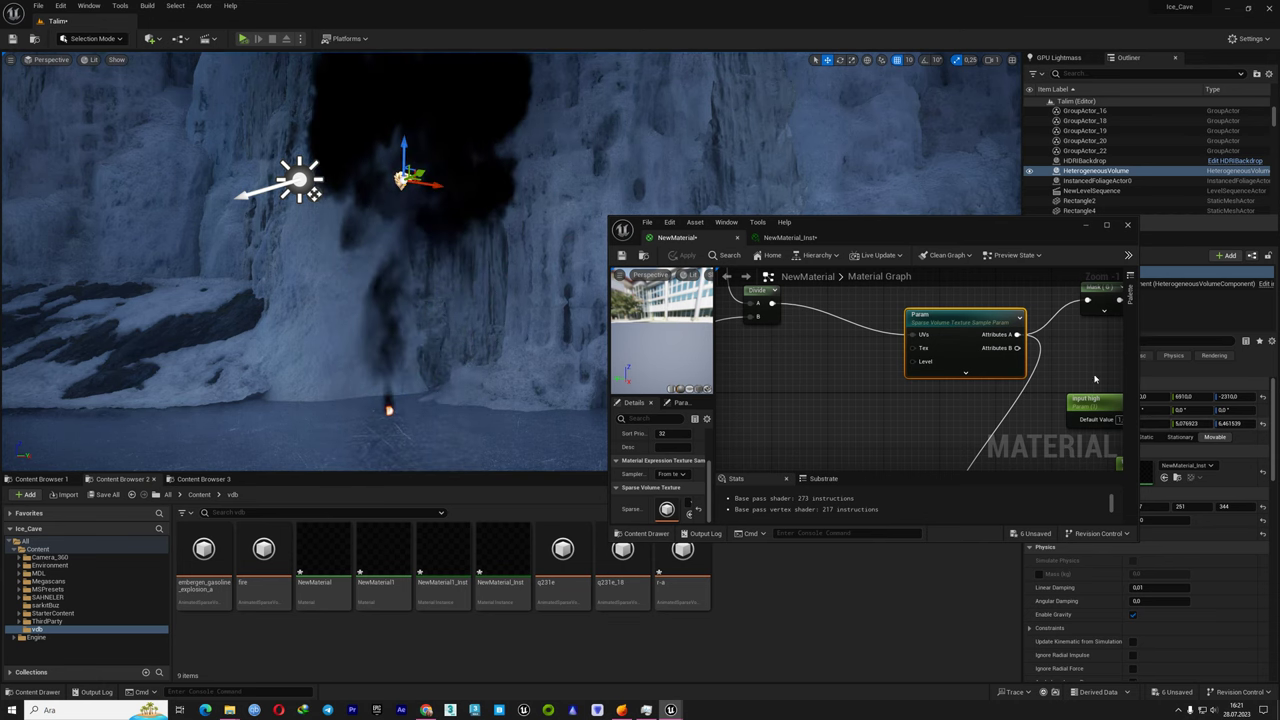
Reset the HeterogeneousVolume scale and set it uniformly to 5.0 beside the ice wall
drag(950, 225, 878, 231)
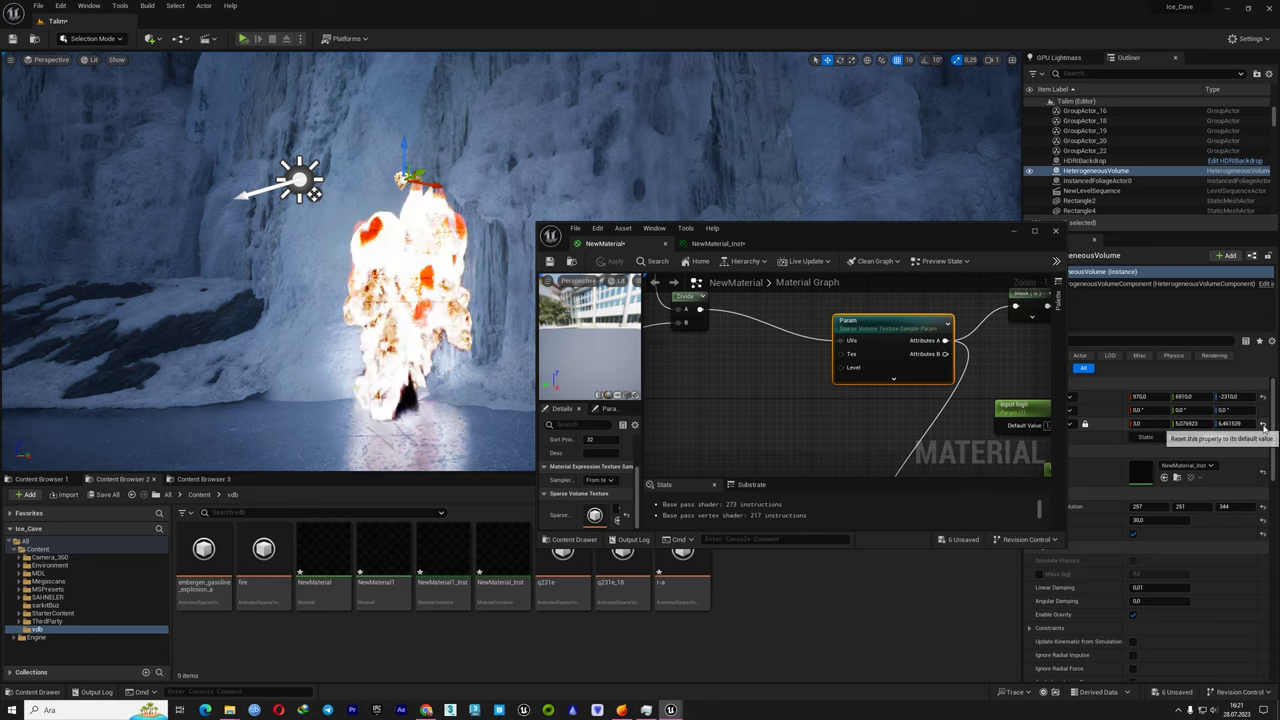
click(1262, 426)
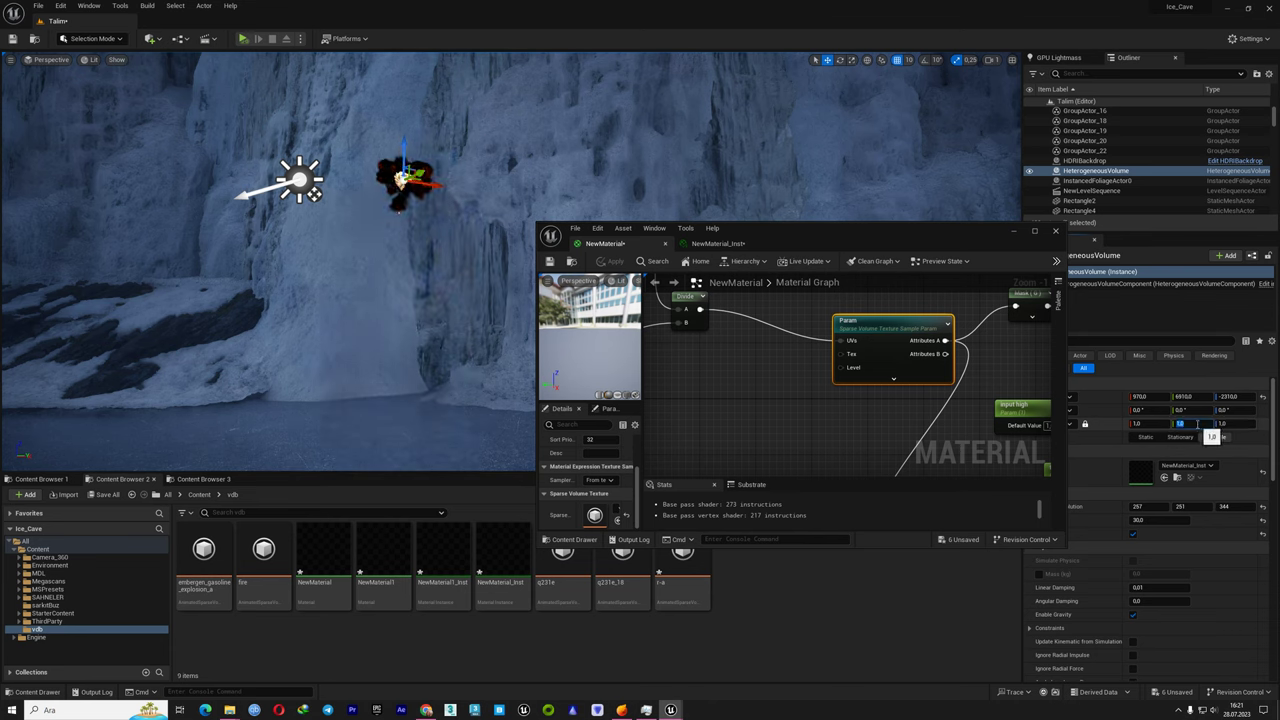
text(5)
key(Return)
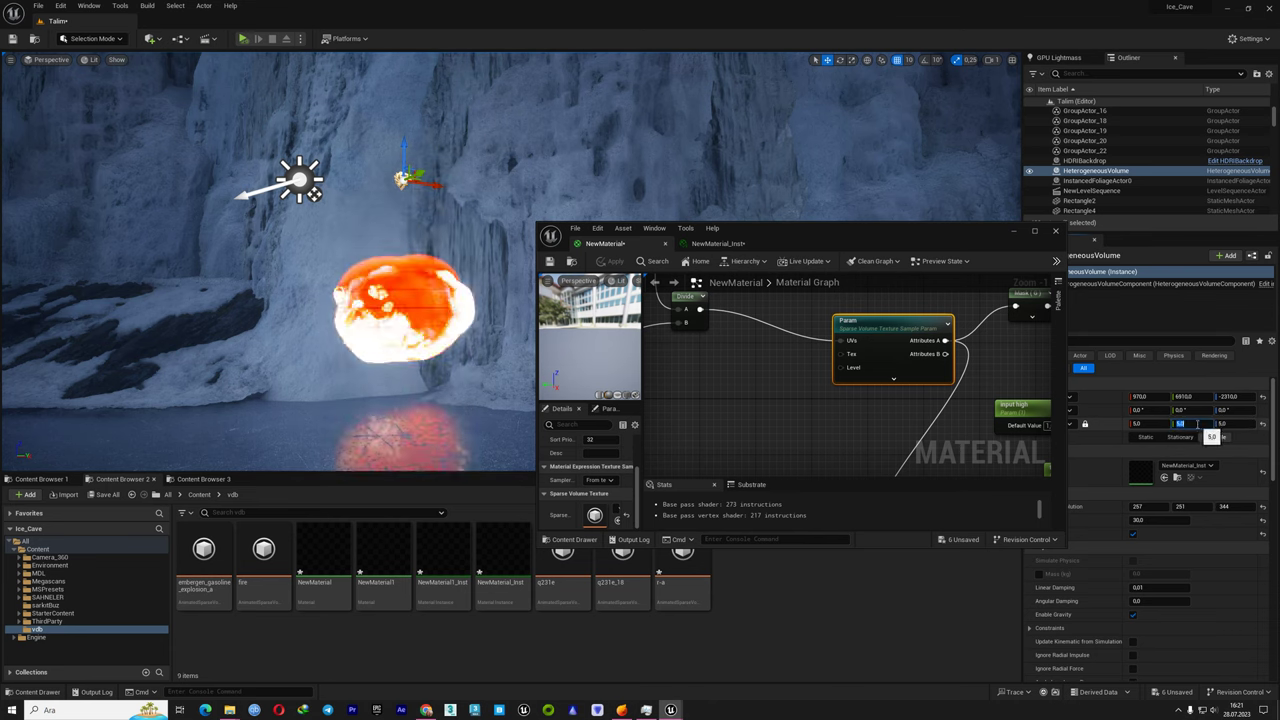
mouse_move(520, 418)
right_down()
mouse_move(373, 376)
mouse_move(422, 318)
right_up()
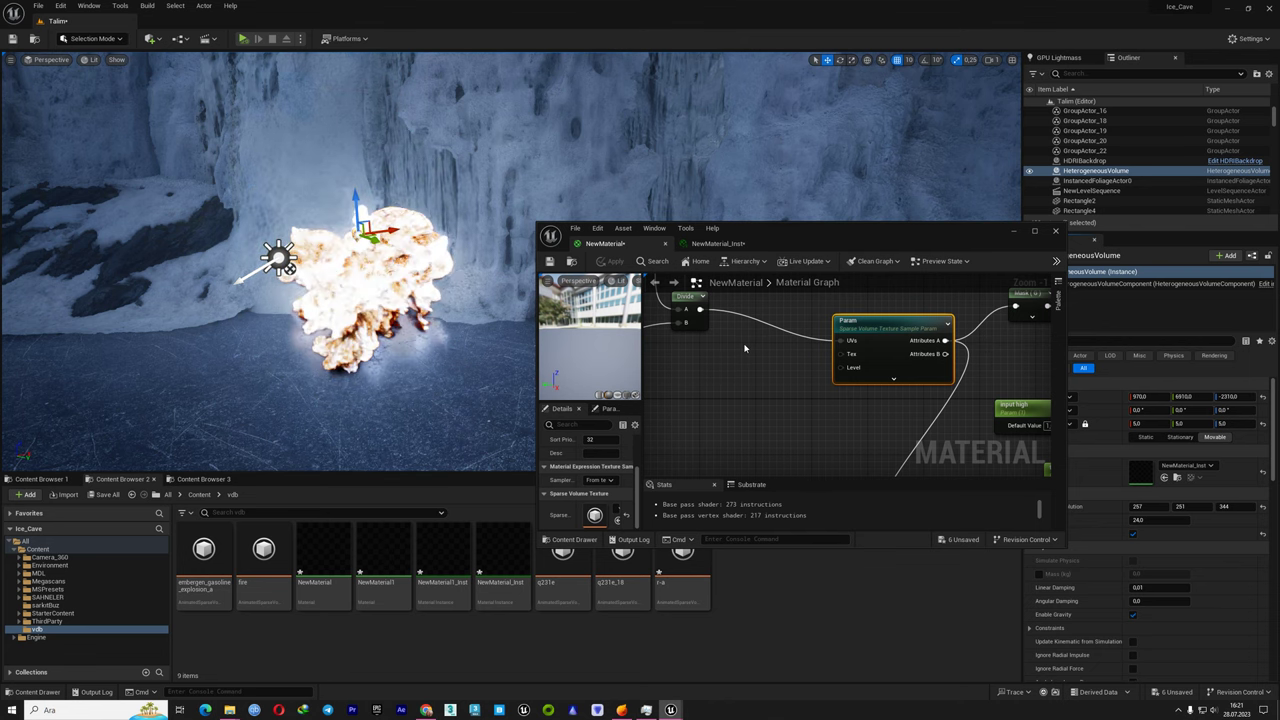
Toggle the density, temp multi and Blackbody overrides in NewMaterial_Inst, undoing a Blackbody change
click(717, 243)
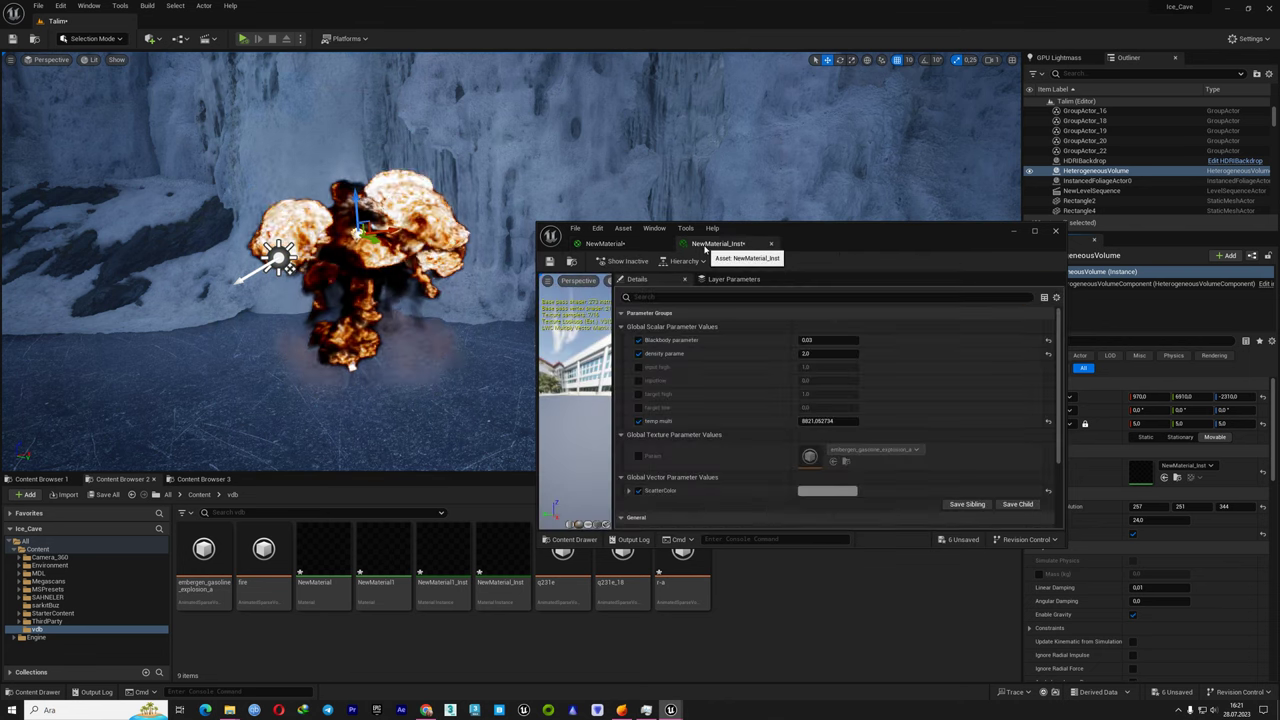
click(639, 354)
click(638, 421)
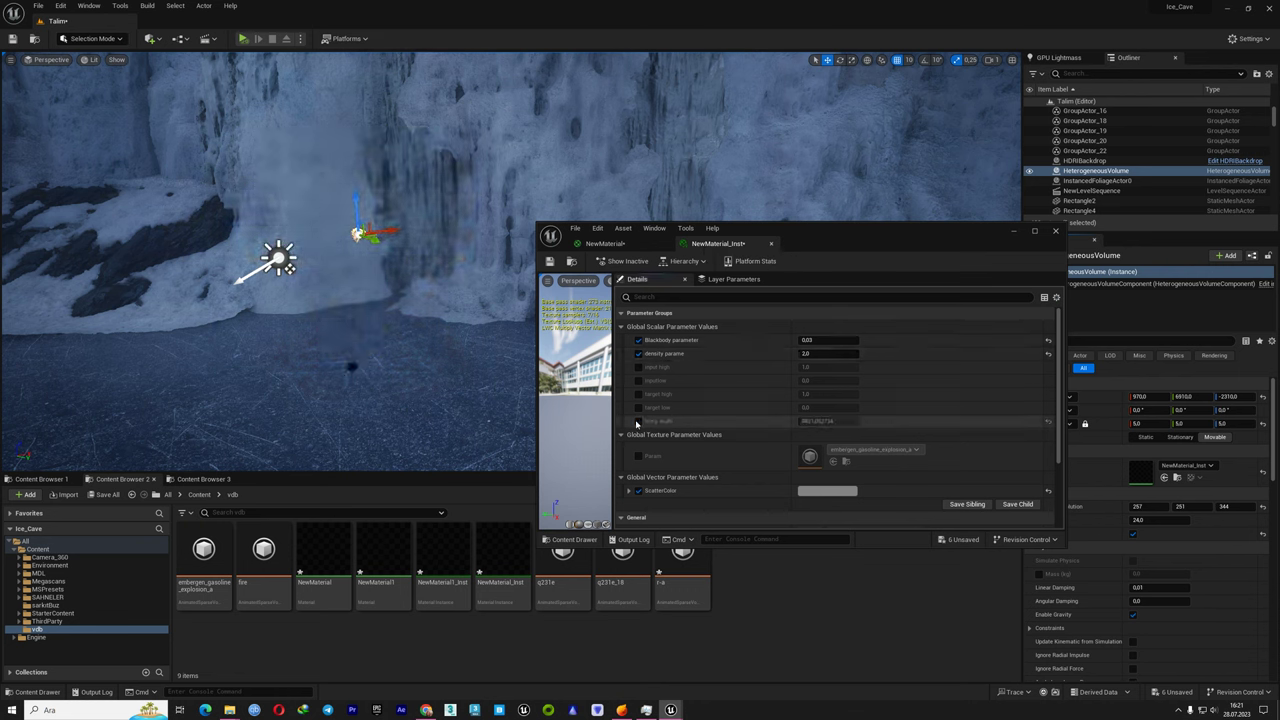
click(638, 421)
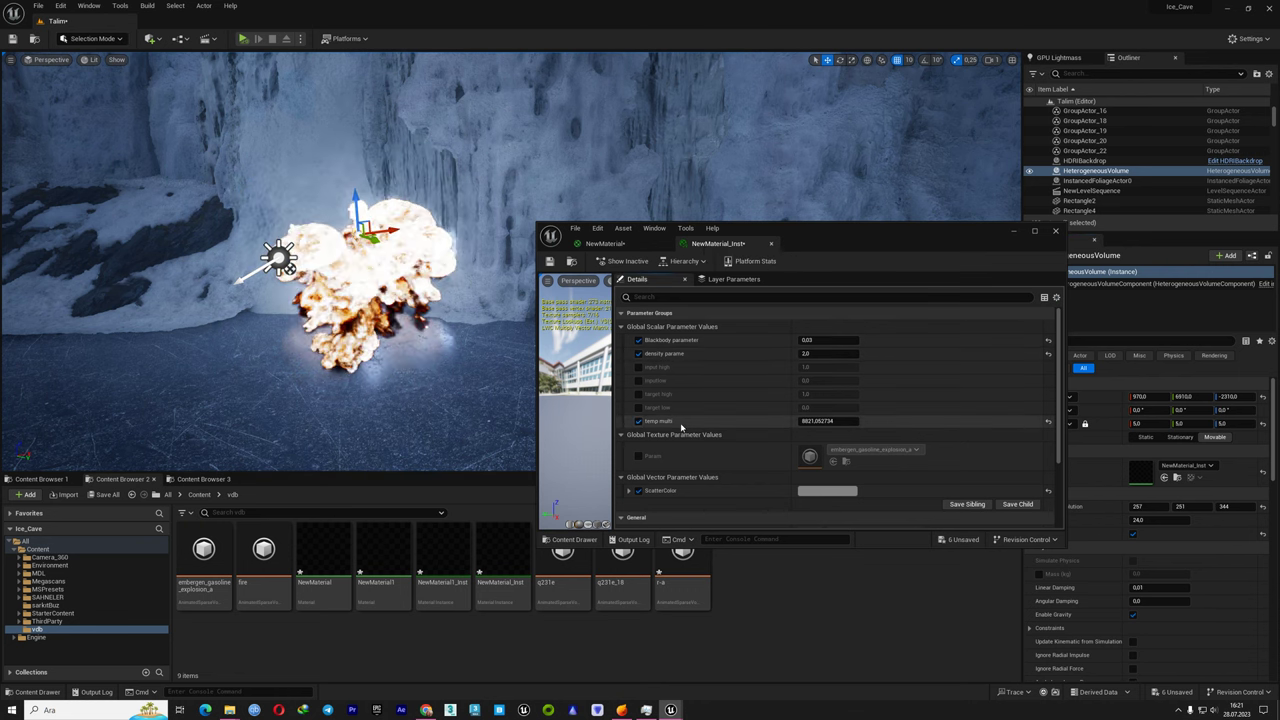
click(638, 421)
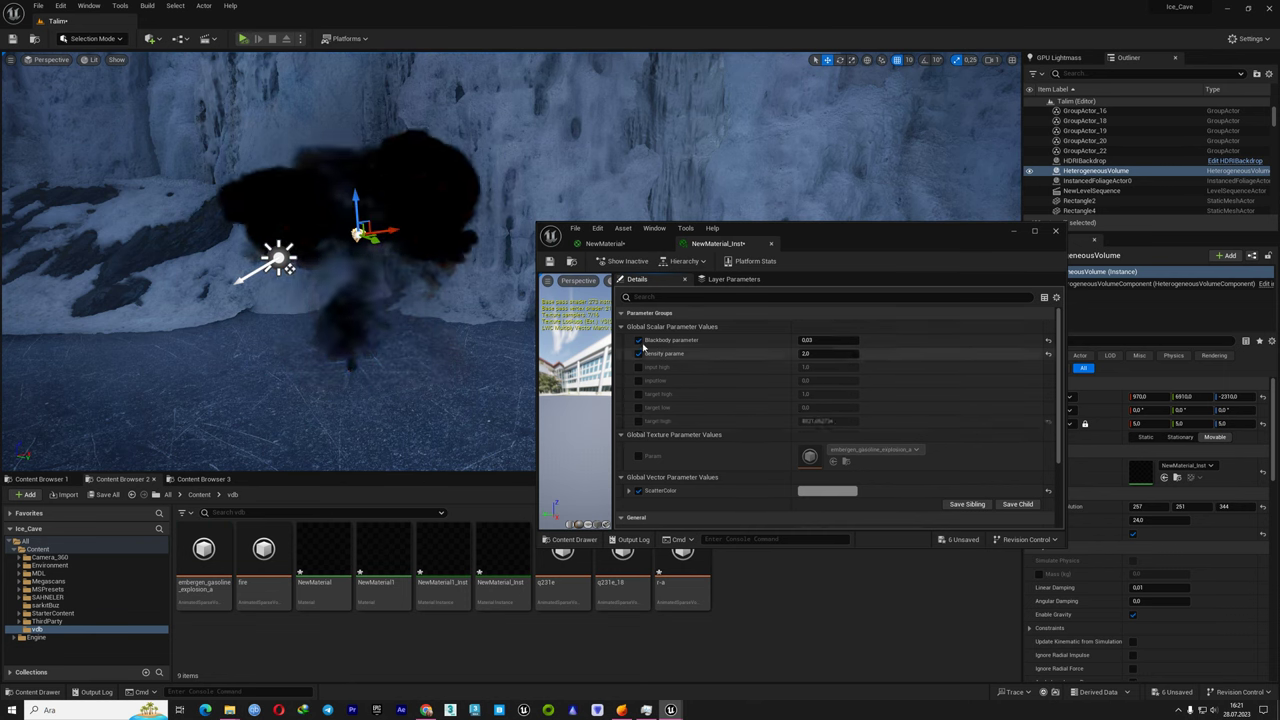
click(639, 341)
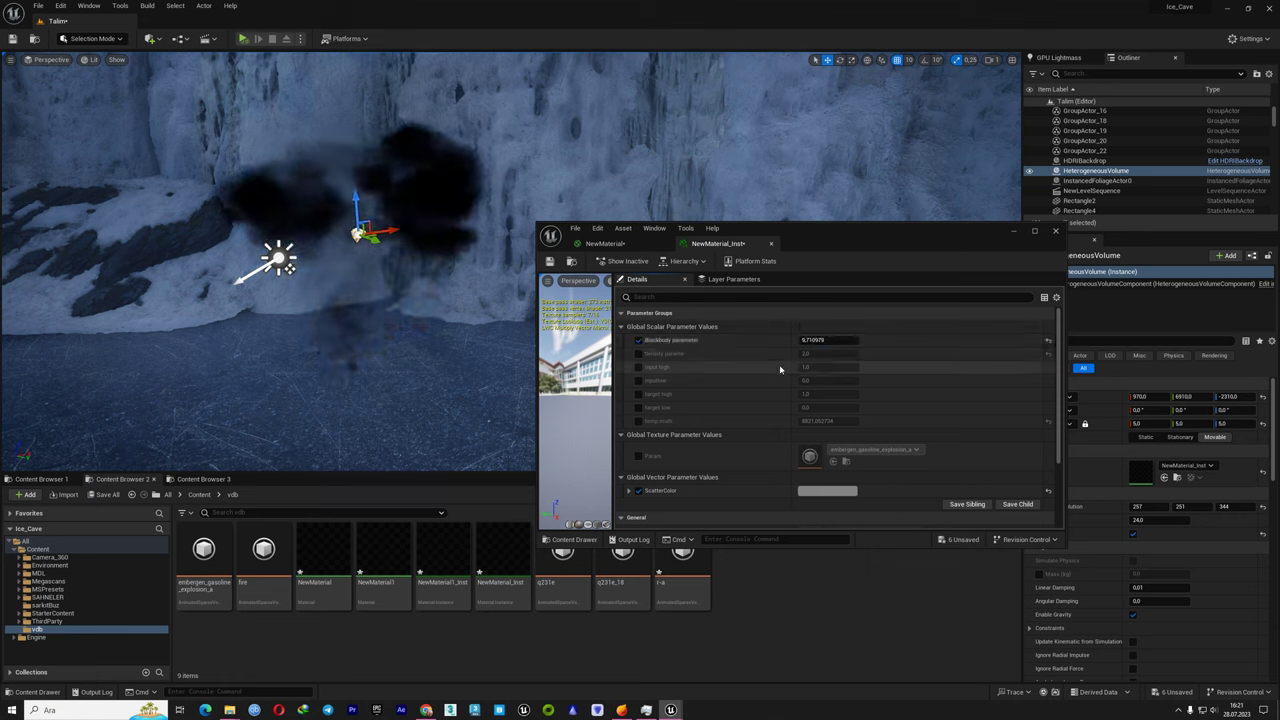
key(ctrl+z)
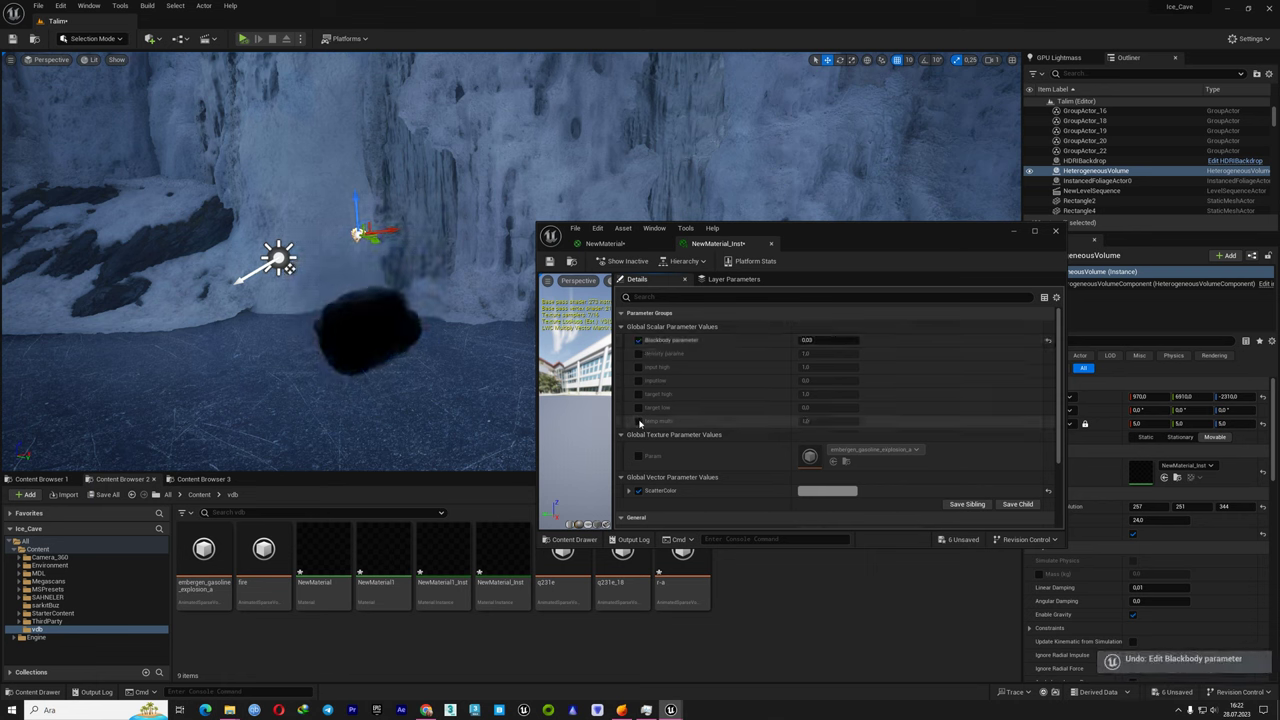
Set temp multi to 2500, then to 4000 for a fiery explosion
mouse_move(820, 421)
mouse_down()
mouse_move(850, 421)
mouse_move(808, 438)
mouse_up()
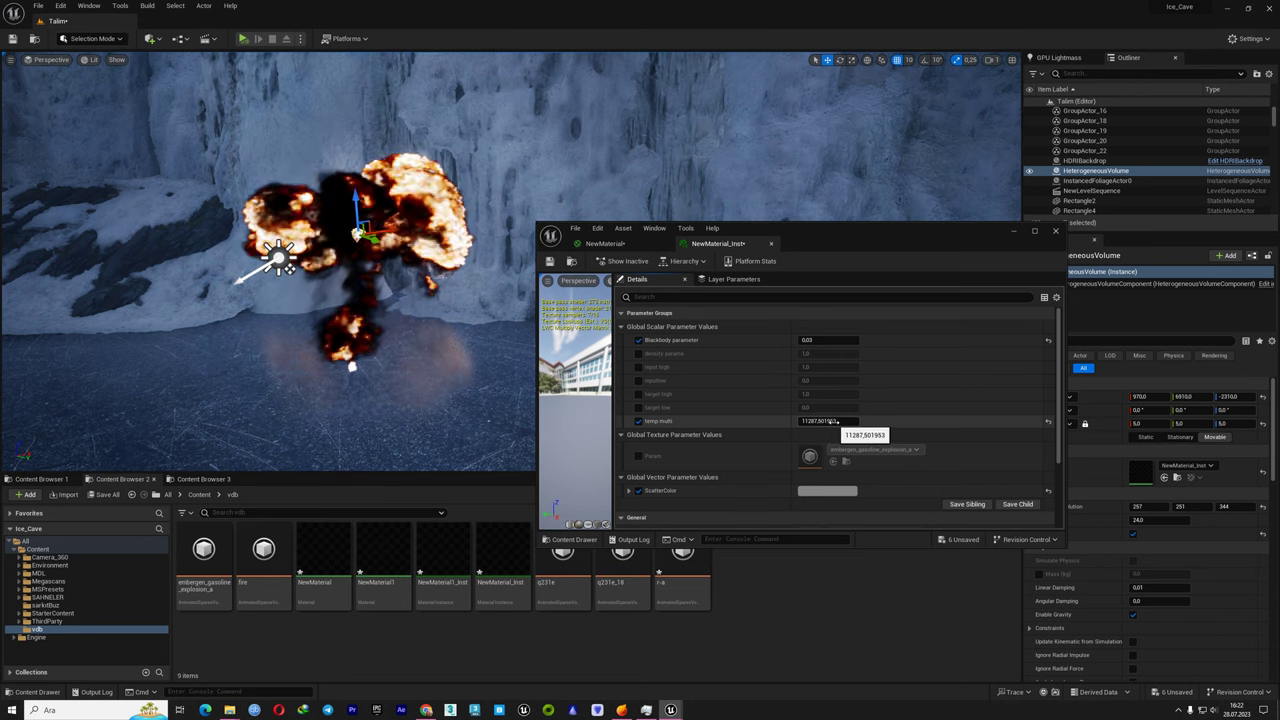
drag(832, 421, 812, 421)
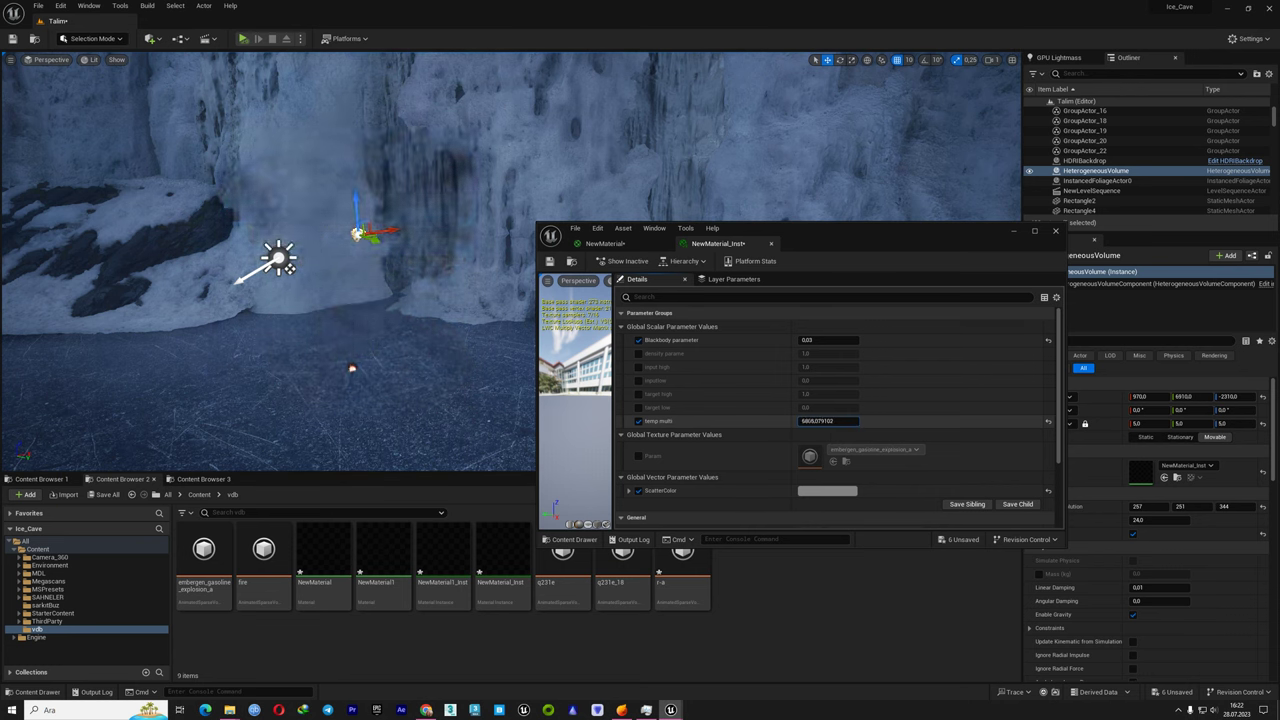
click(830, 421)
text(2500)
key(Return)
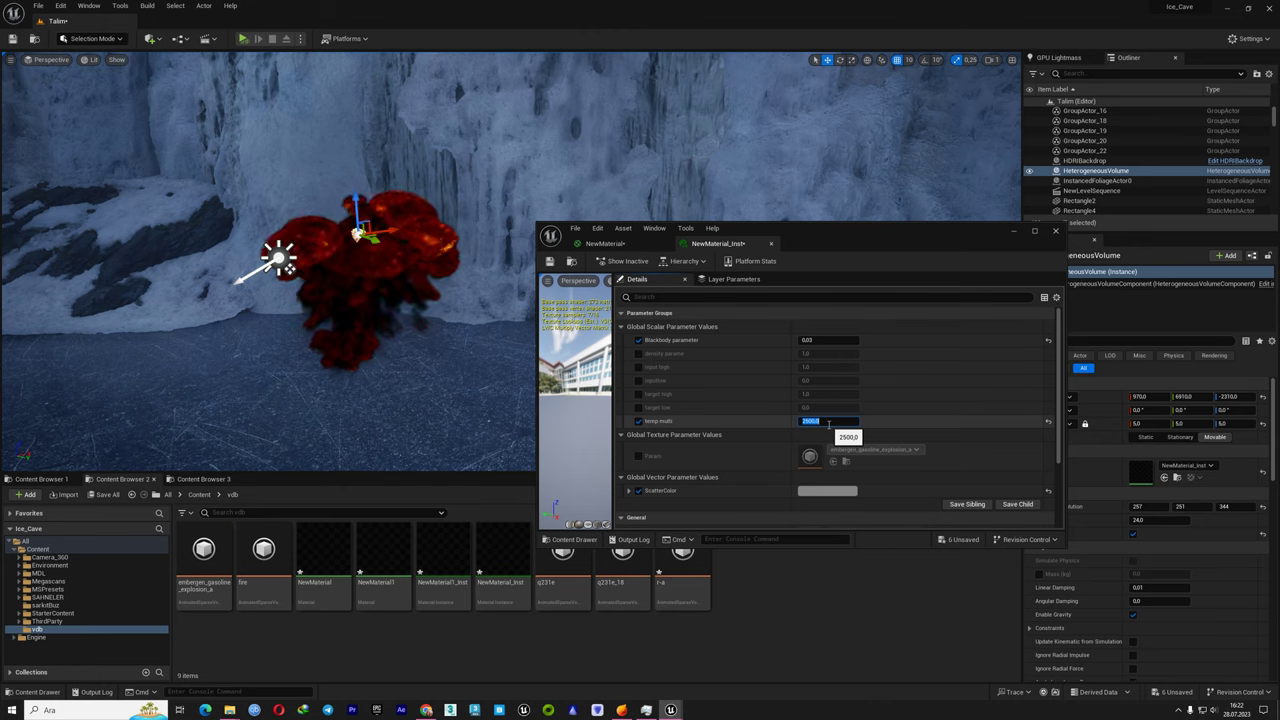
text(000)
key(Return)
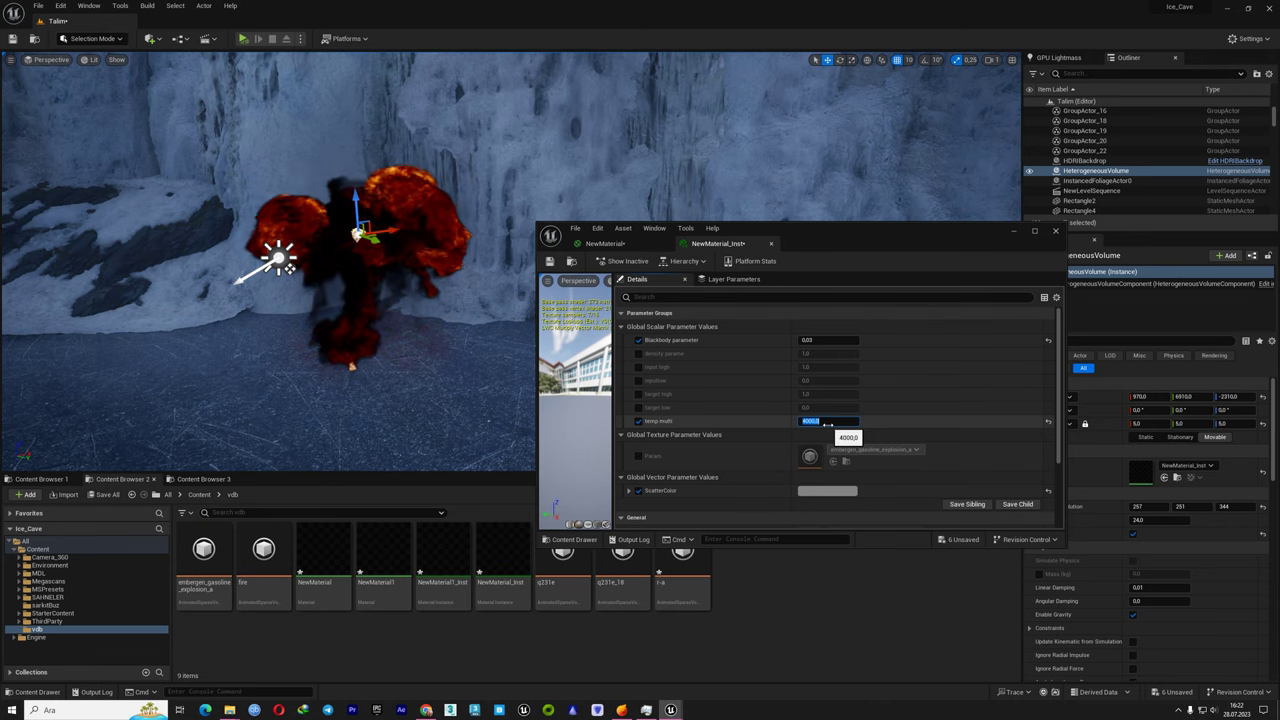
click(600, 246)
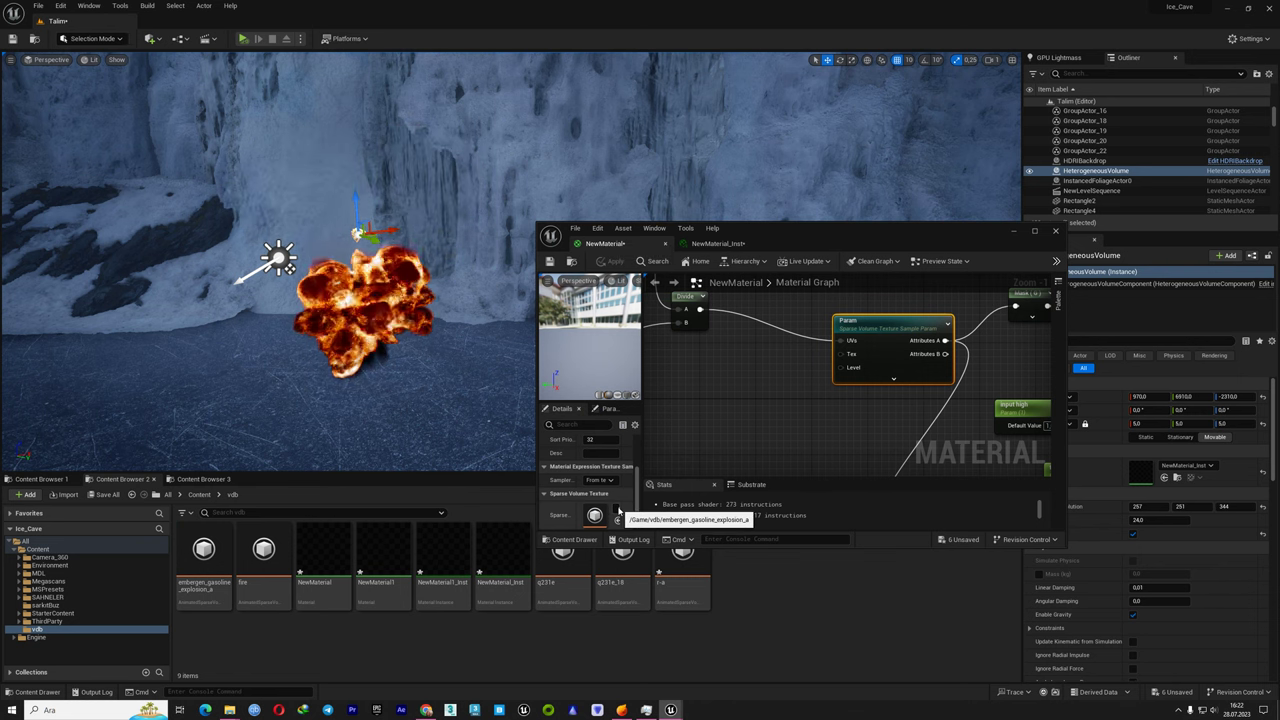
Assign the q231e_18 sparse volume texture to NewMaterial and apply it
click(616, 514)
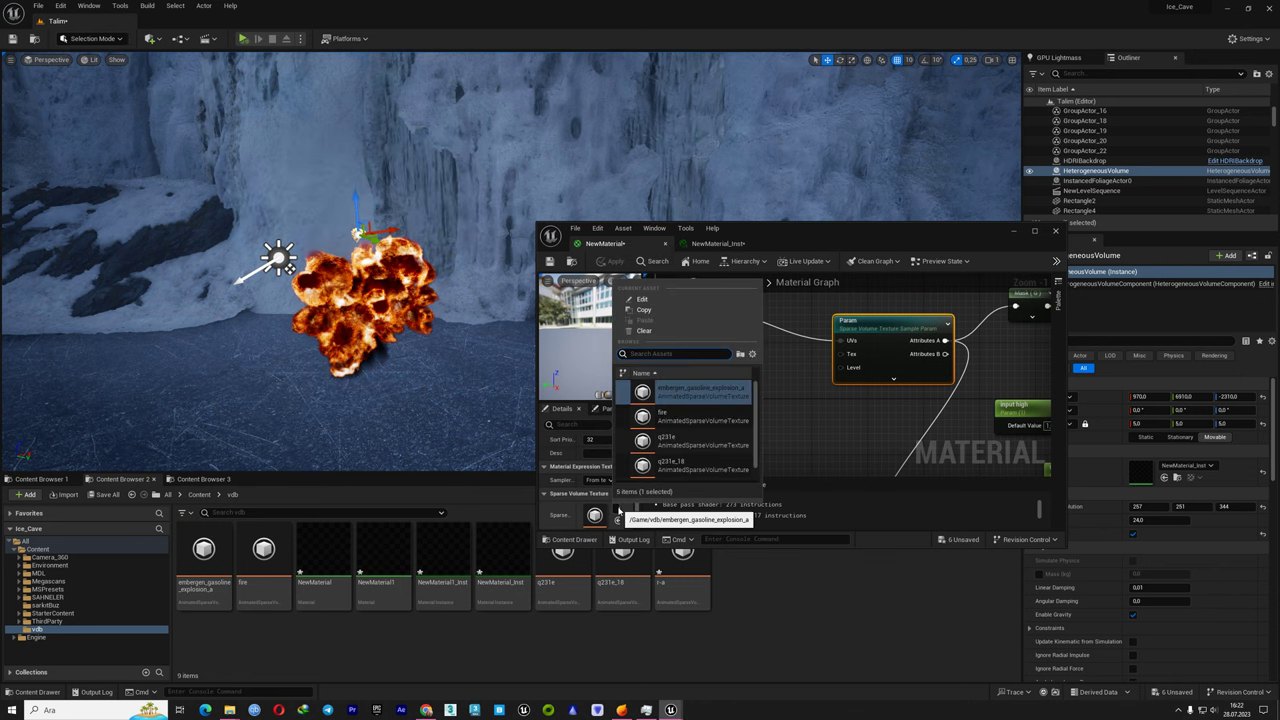
click(714, 466)
click(612, 261)
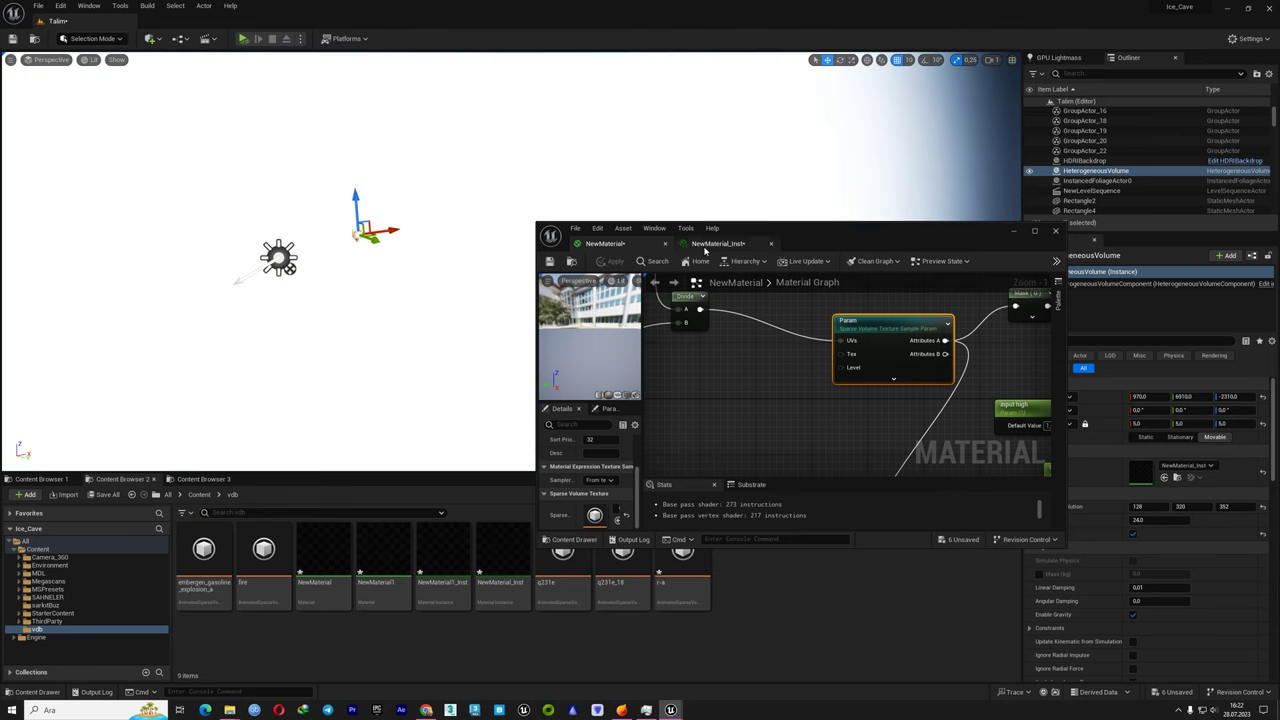
In NewMaterial_Inst, disable the temp multi override, re-enable Blackbody, and turn on and raise density
click(718, 243)
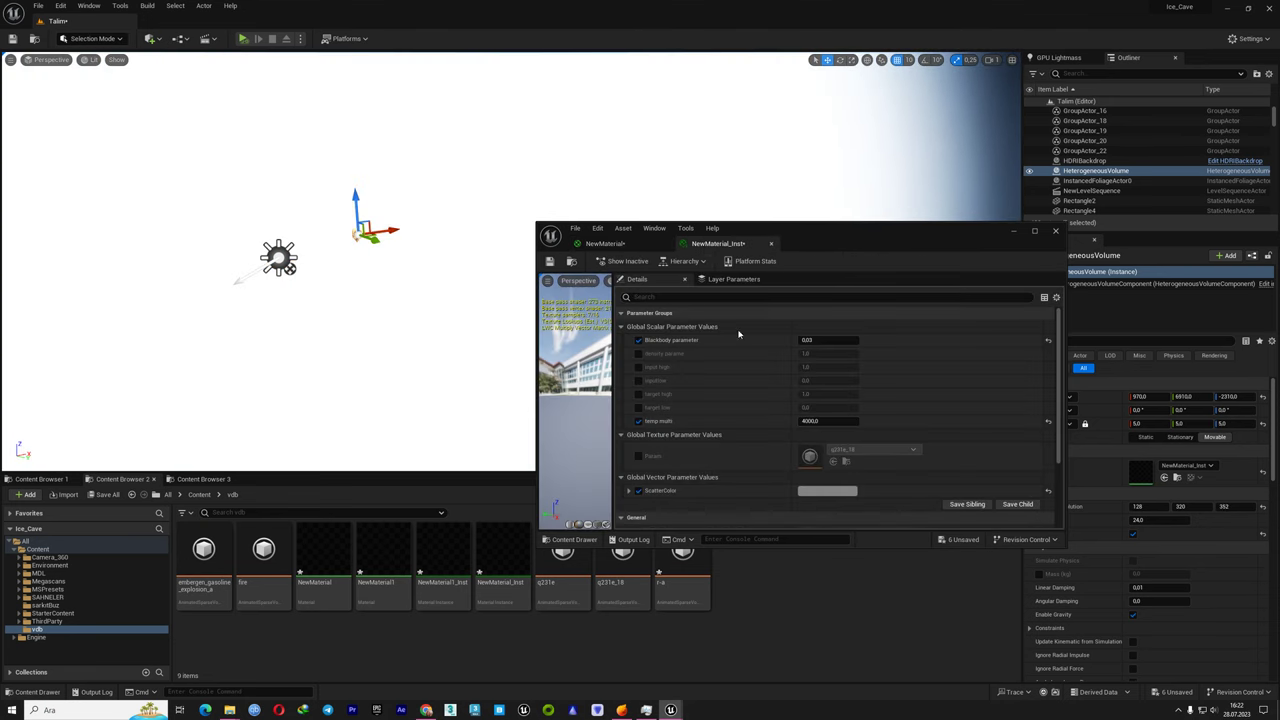
click(639, 421)
click(639, 421)
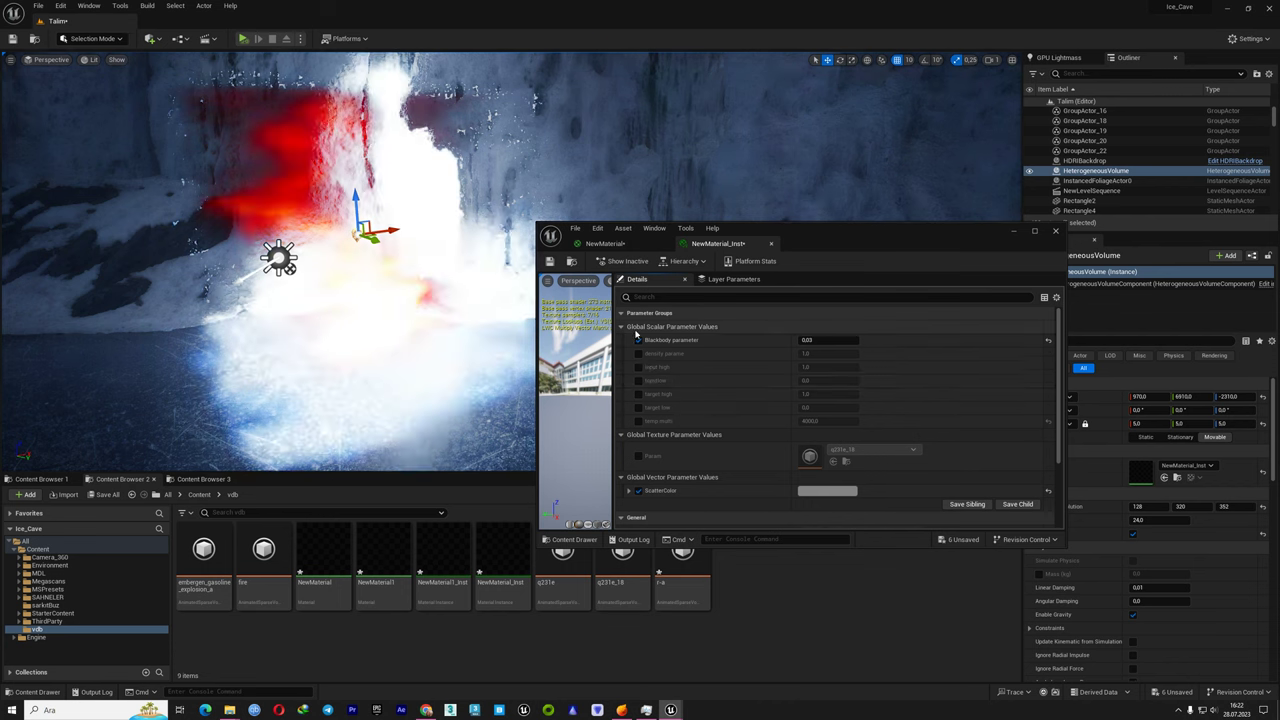
click(639, 340)
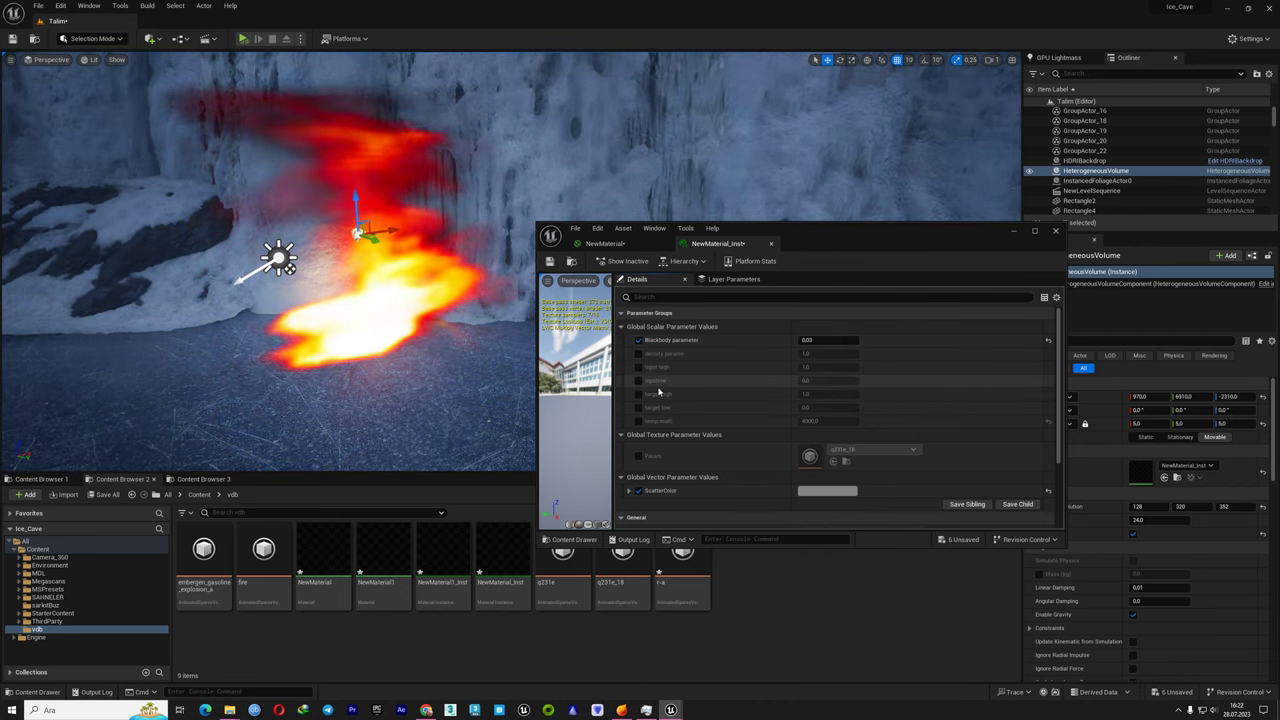
right_drag(420, 400, 560, 410)
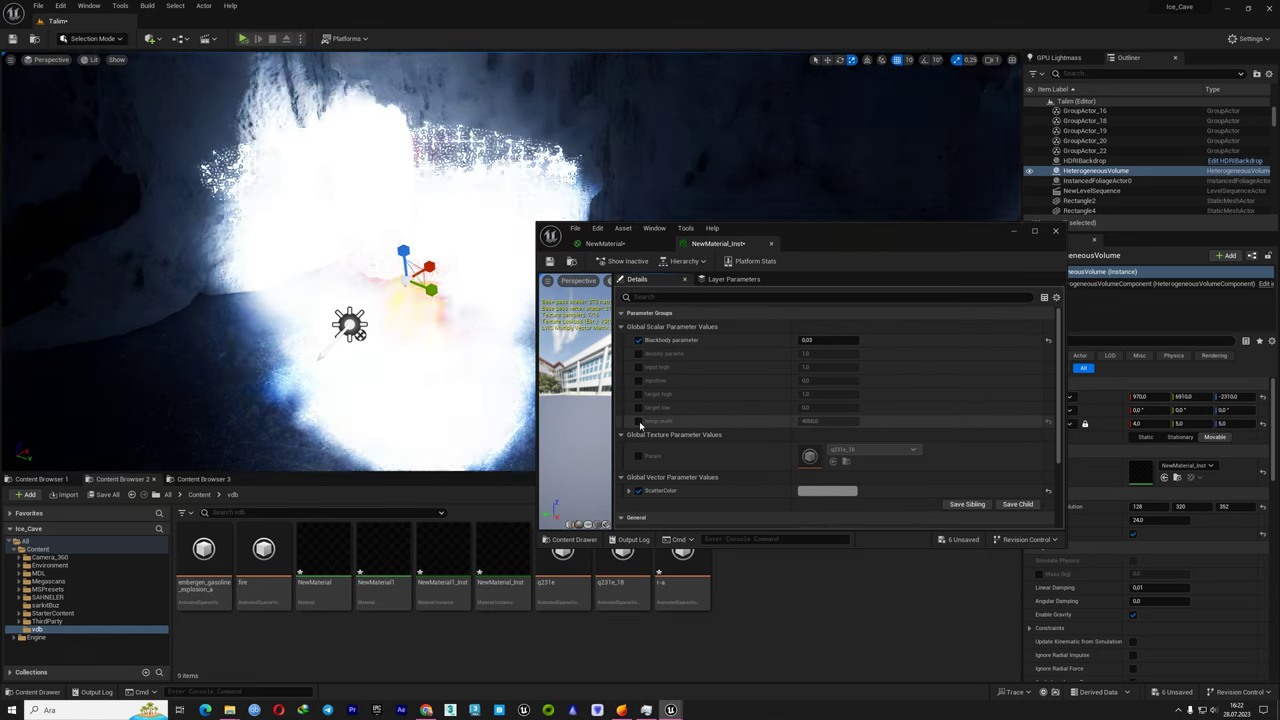
click(638, 354)
text(0,664)
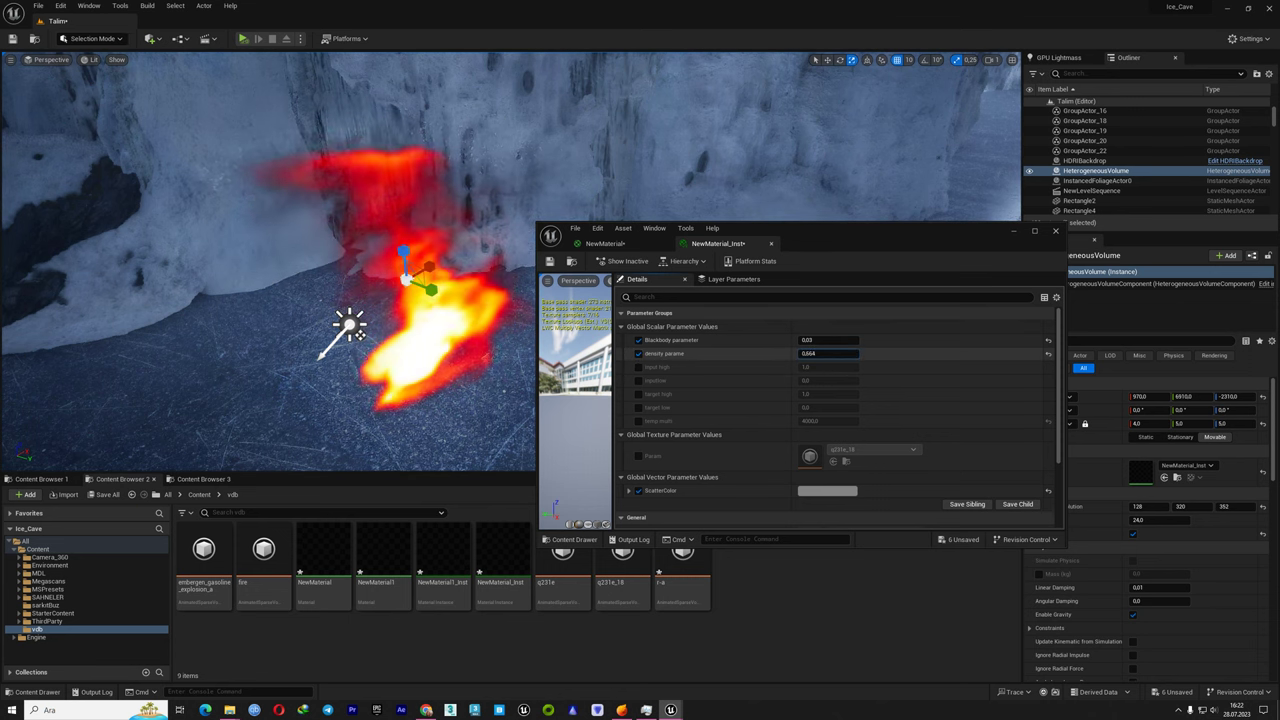
drag(828, 353, 486, 277)
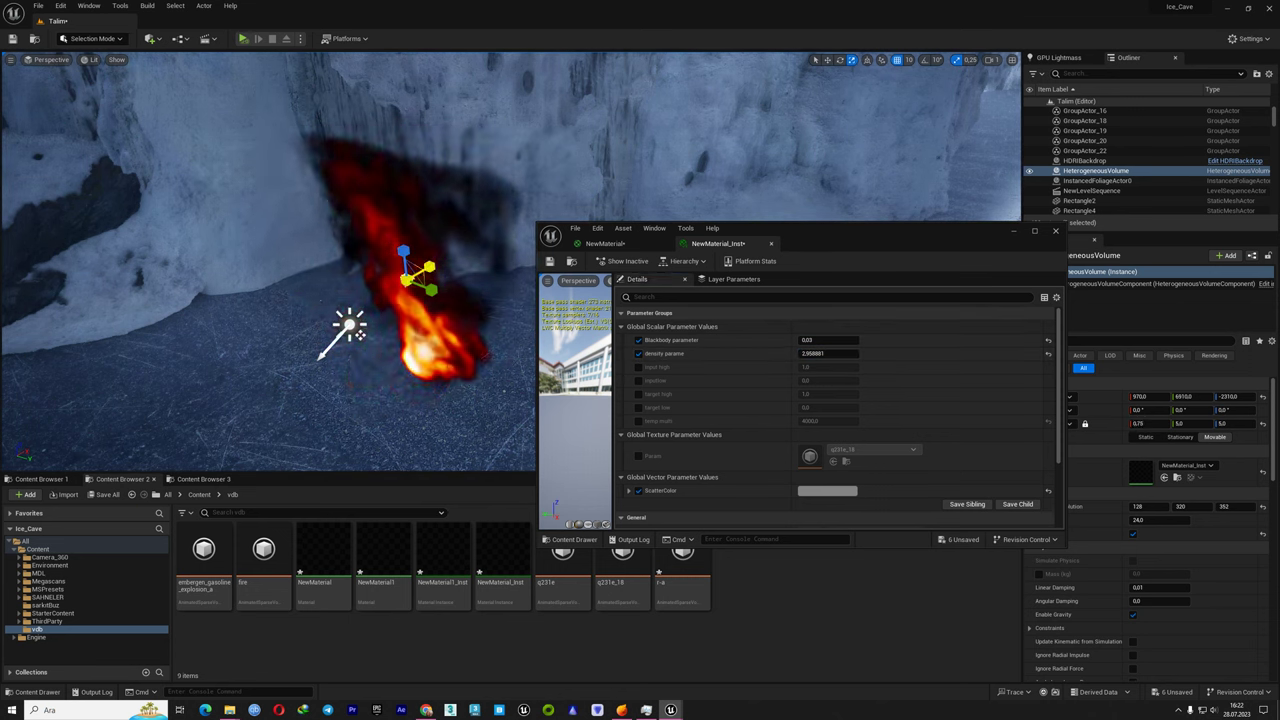
right_drag(390, 289, 390, 289)
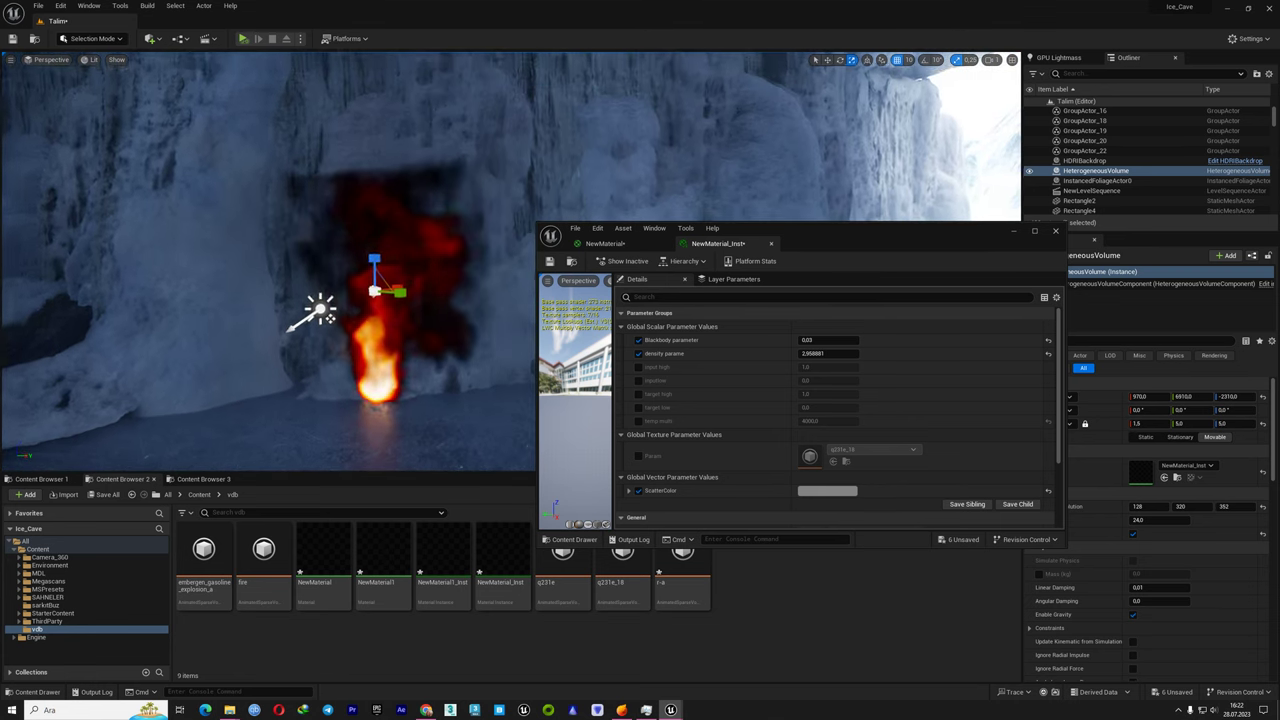
right_drag(426, 353, 426, 353)
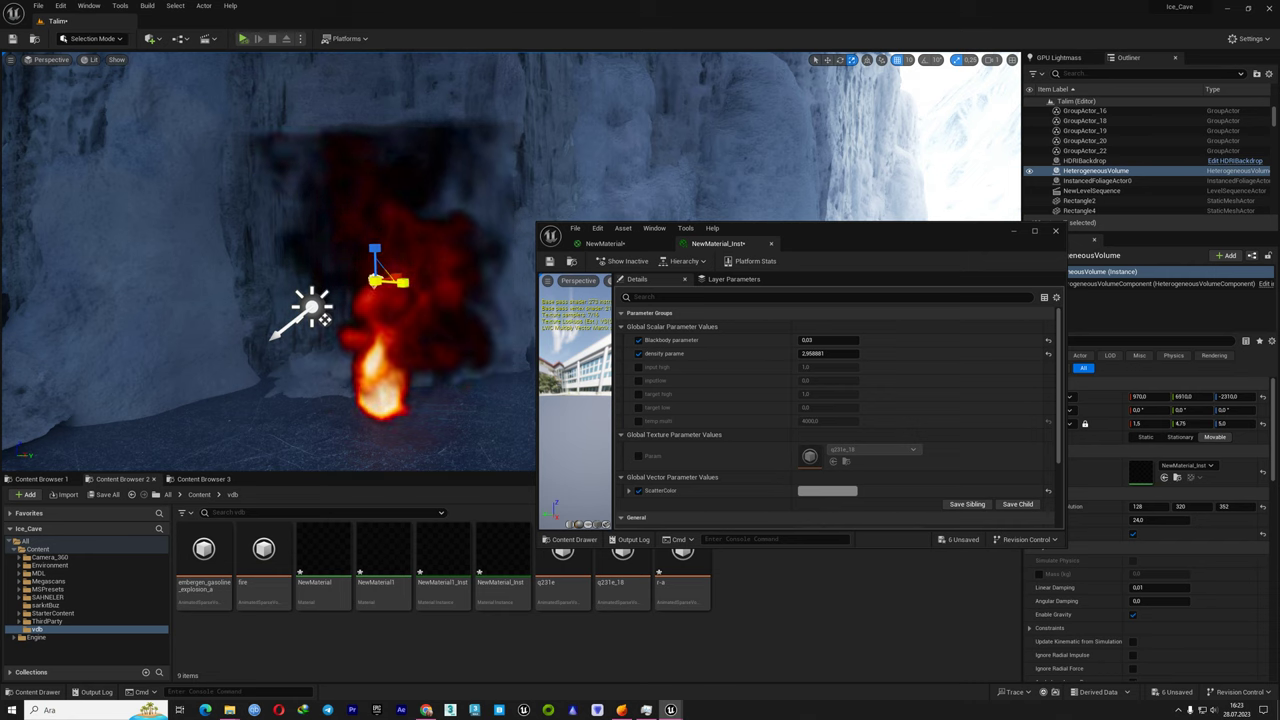
Set Blackbody to 0.03 and density to 2.0, then return to the NewMaterial graph
click(639, 340)
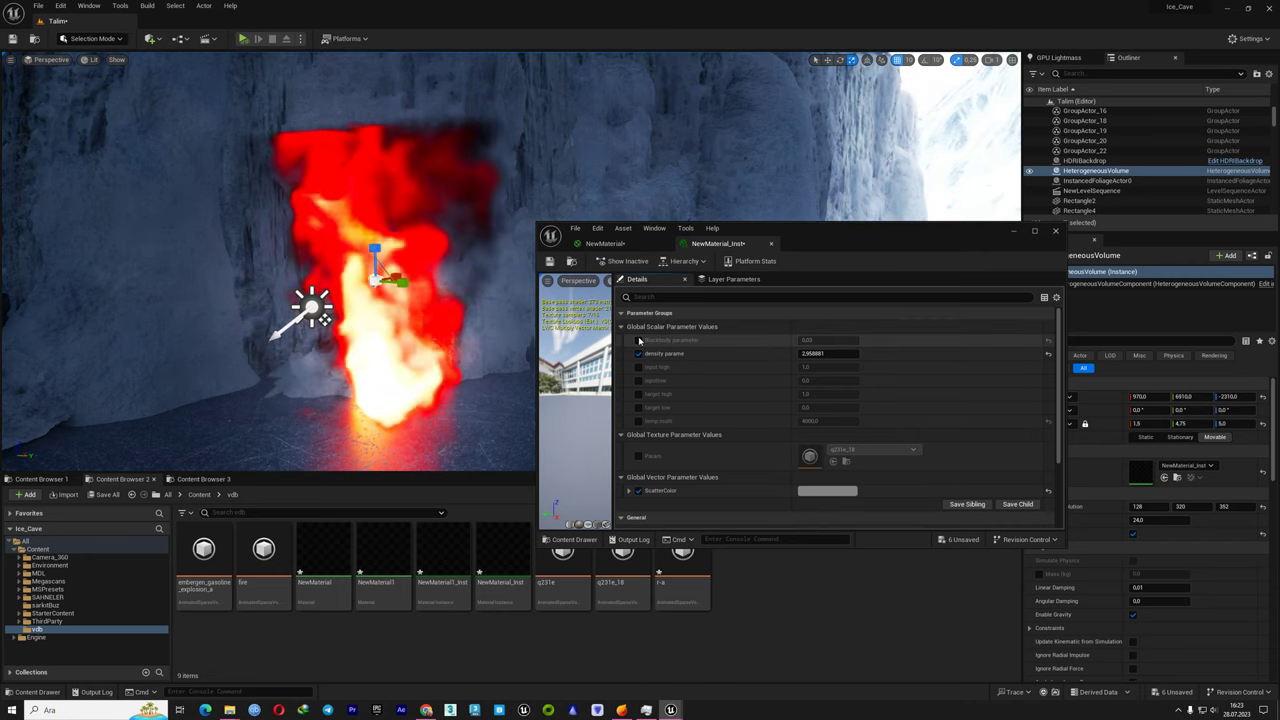
click(639, 340)
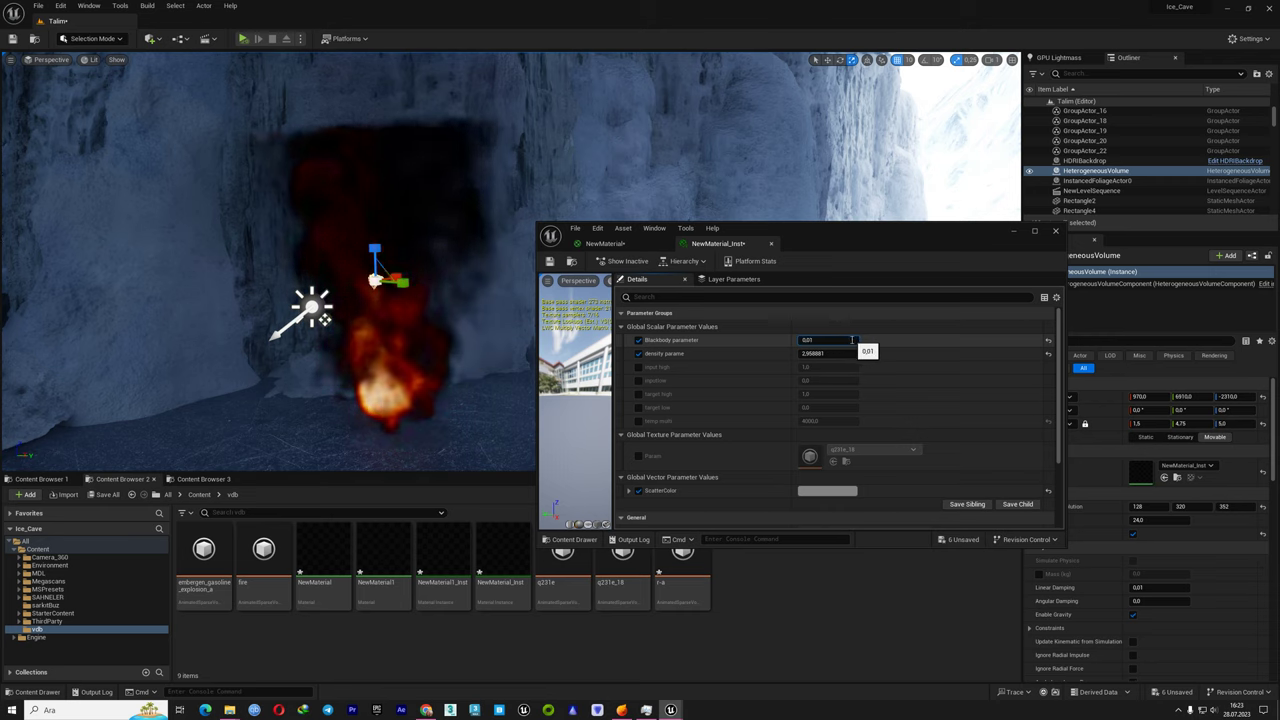
text(1)
key(Return)
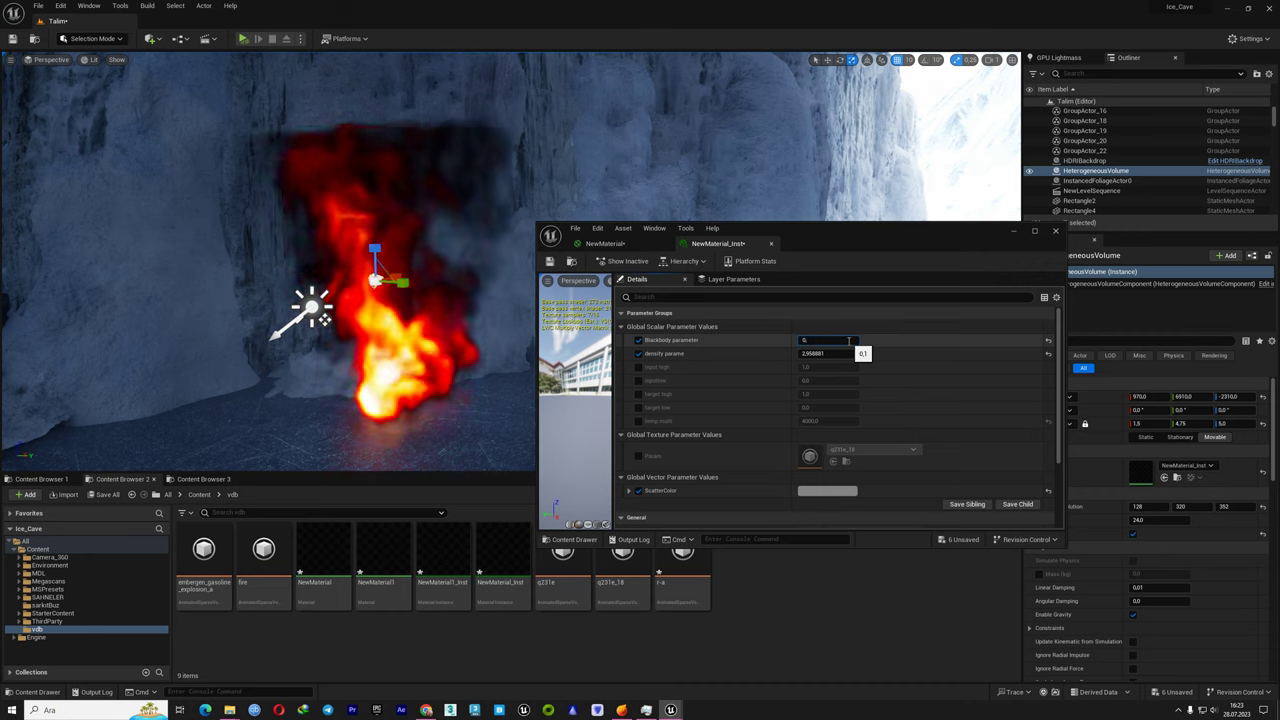
text(03)
key(Return)
click(835, 354)
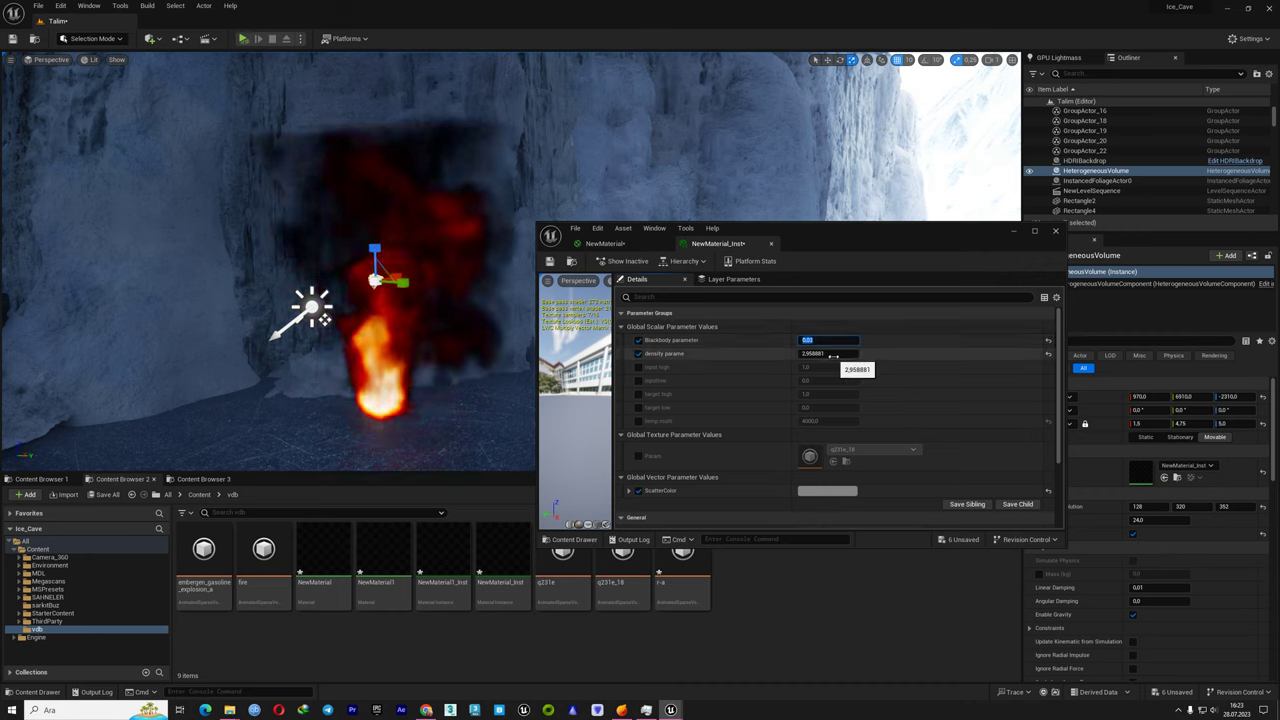
text(1)
key(Return)
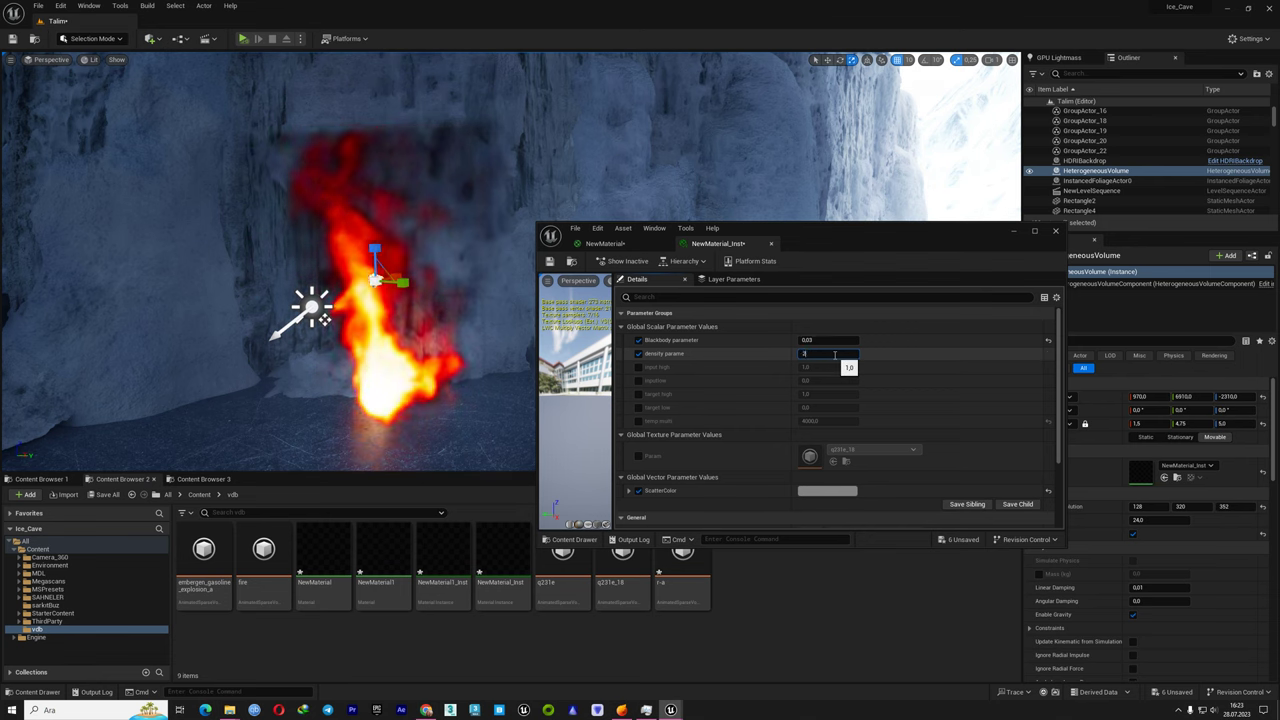
key(Return)
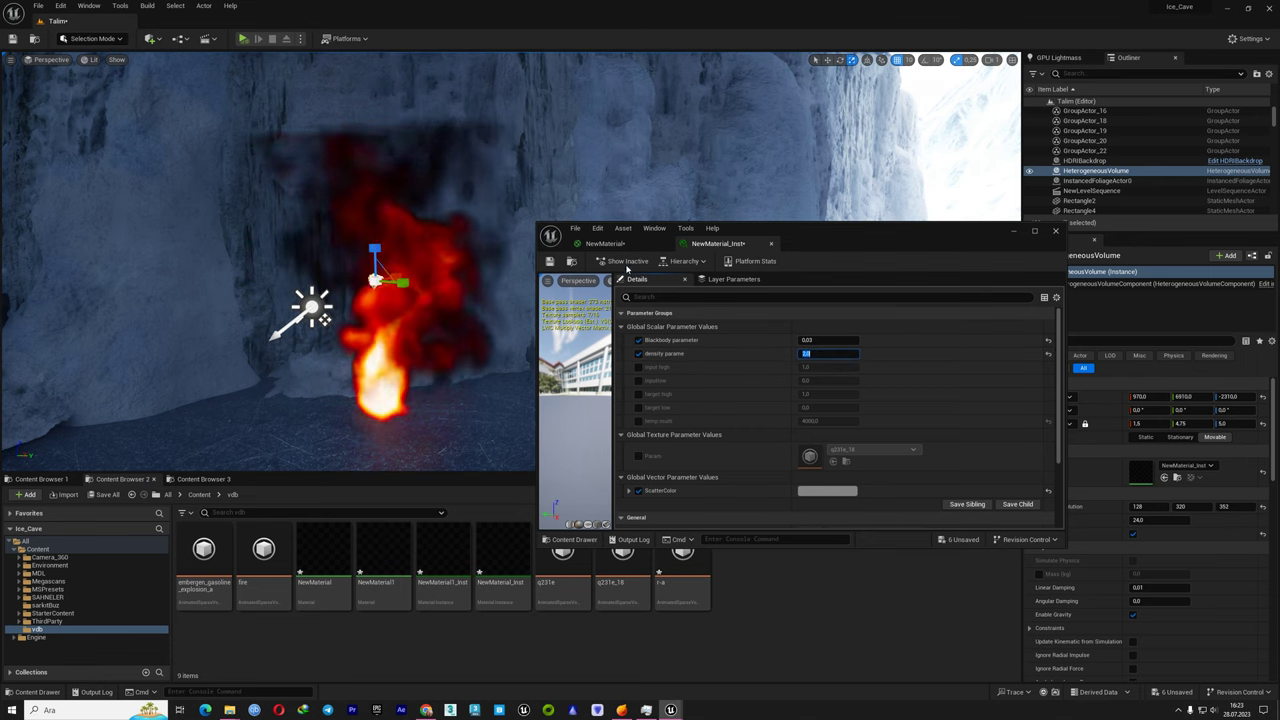
click(608, 243)
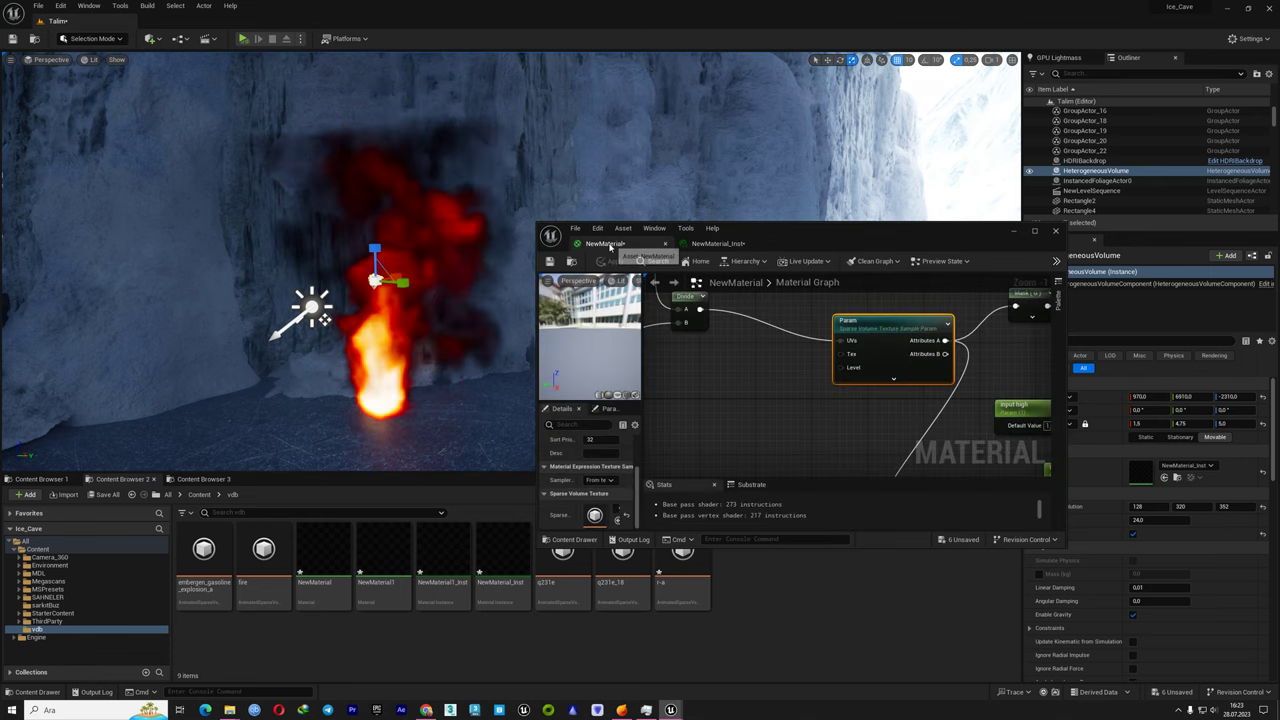
Switch NewMaterial's sparse volume texture to q231e and apply it
click(617, 514)
scroll(697, 432, down, 1)
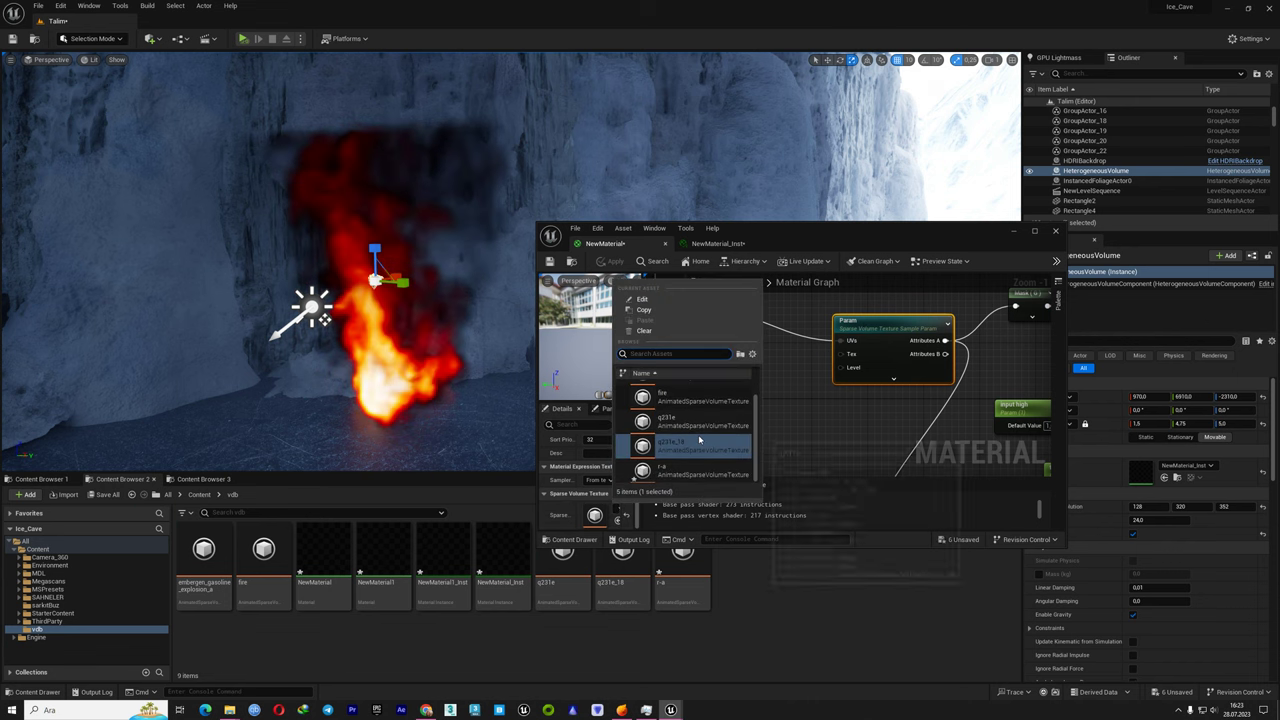
click(696, 424)
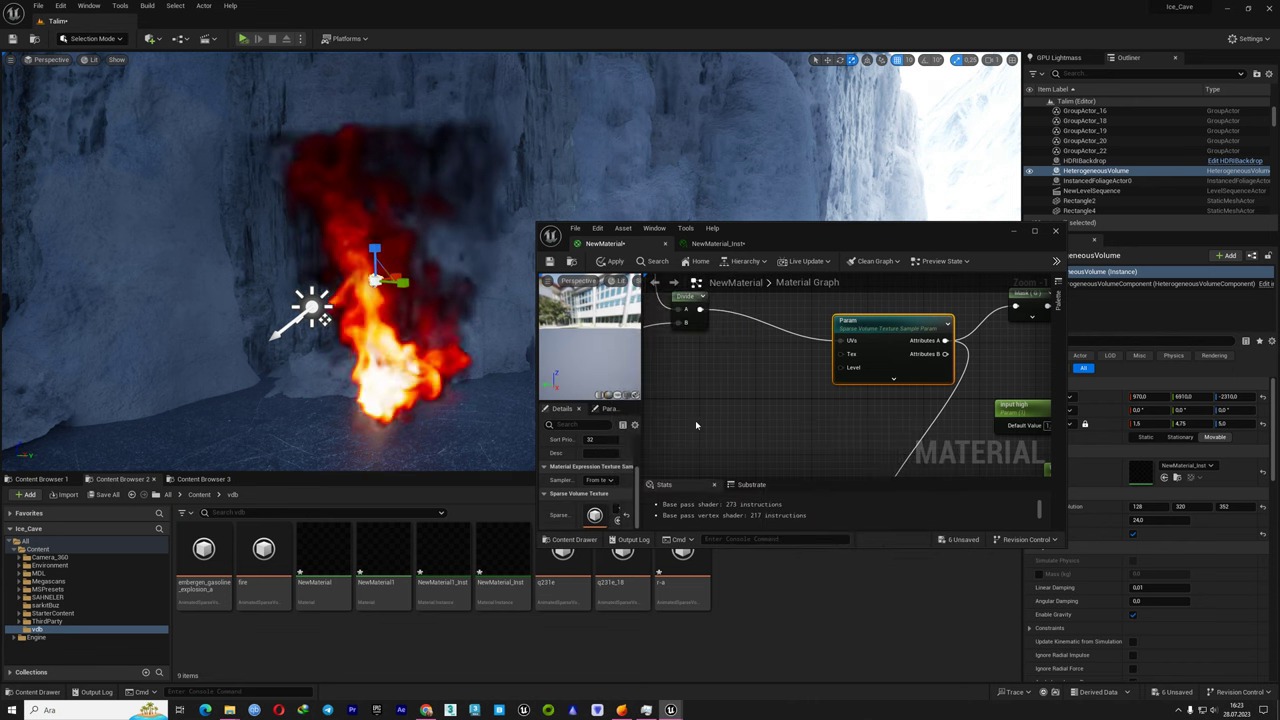
click(614, 262)
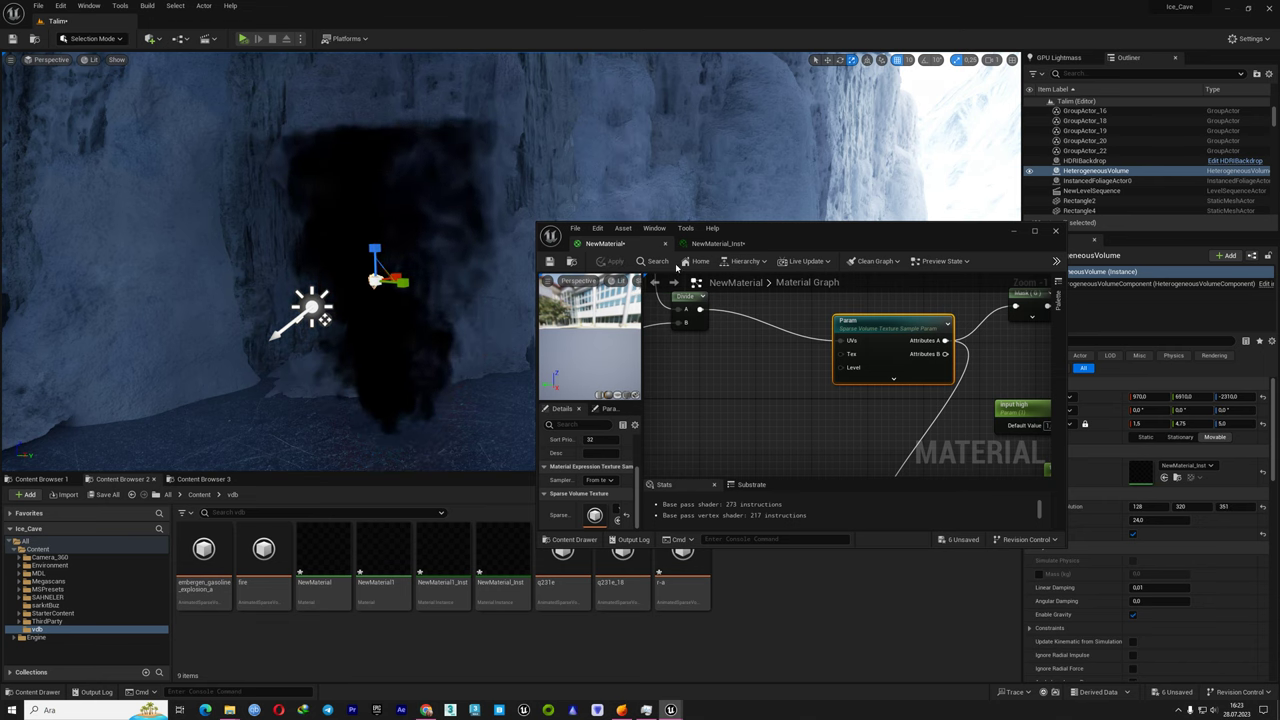
In the instance, set temp multi to about 4296, turn density off, and set Blackbody to 0.1
click(703, 247)
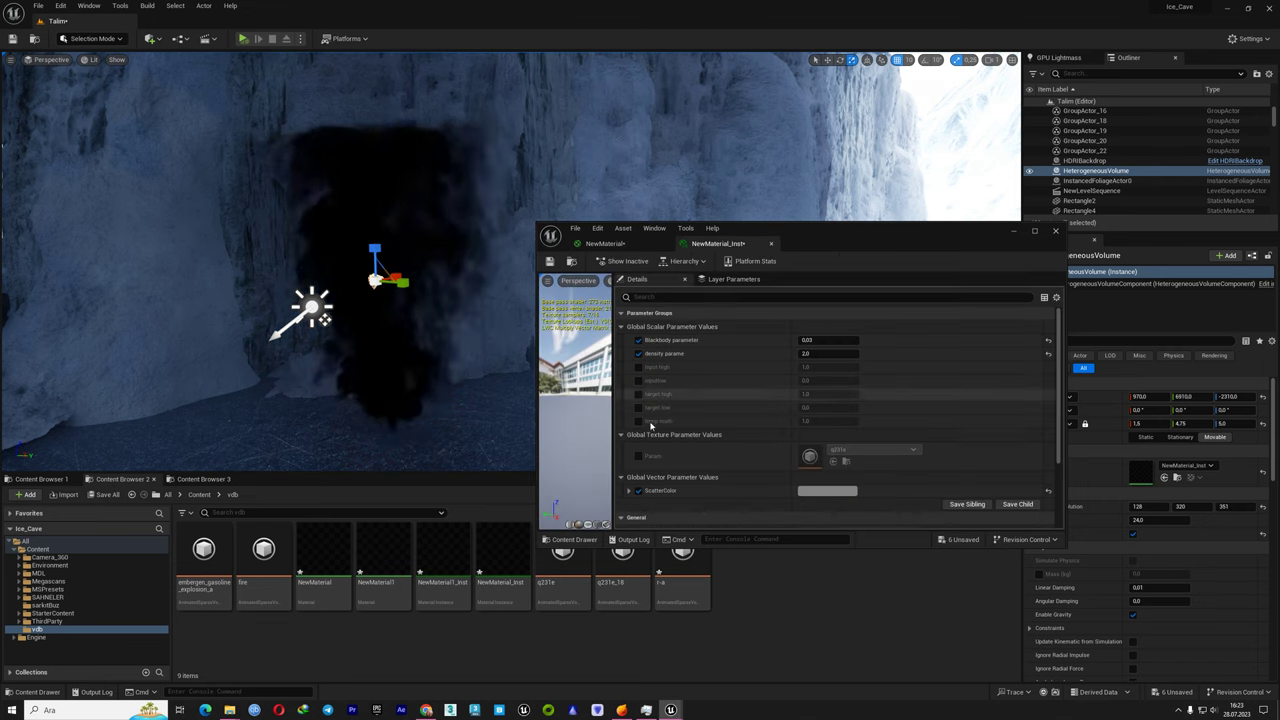
drag(828, 421, 860, 421)
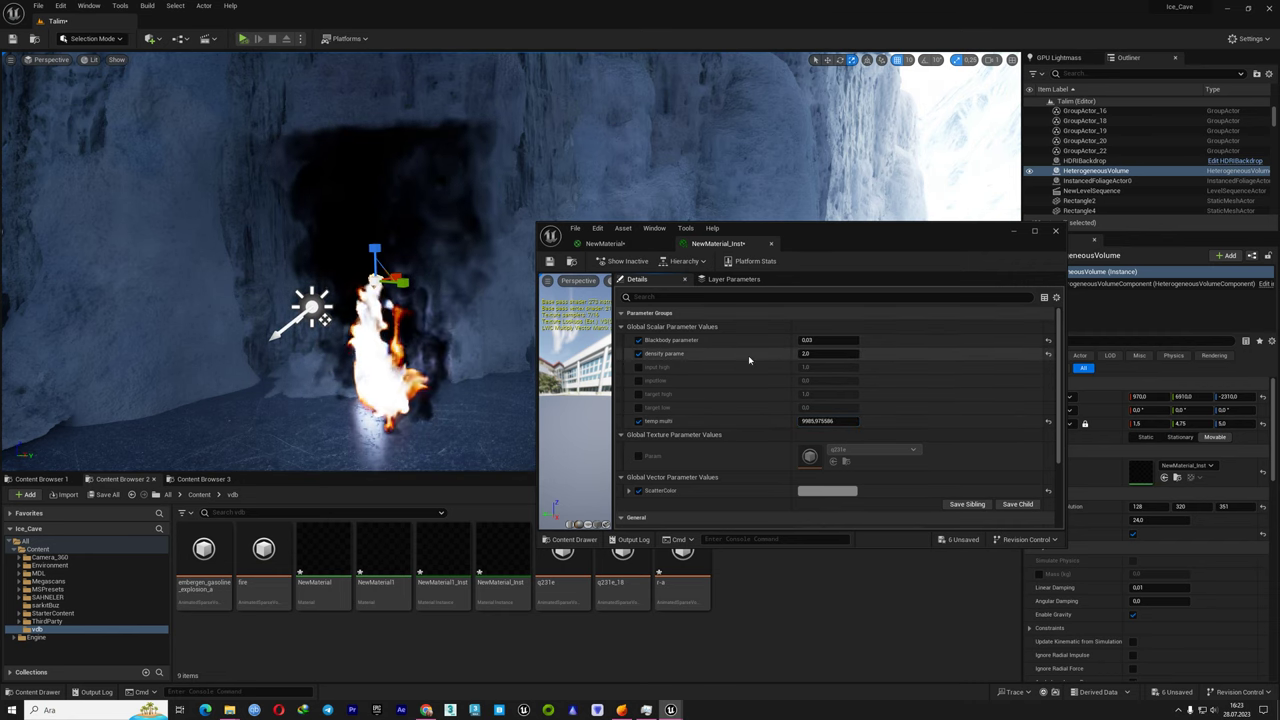
click(638, 354)
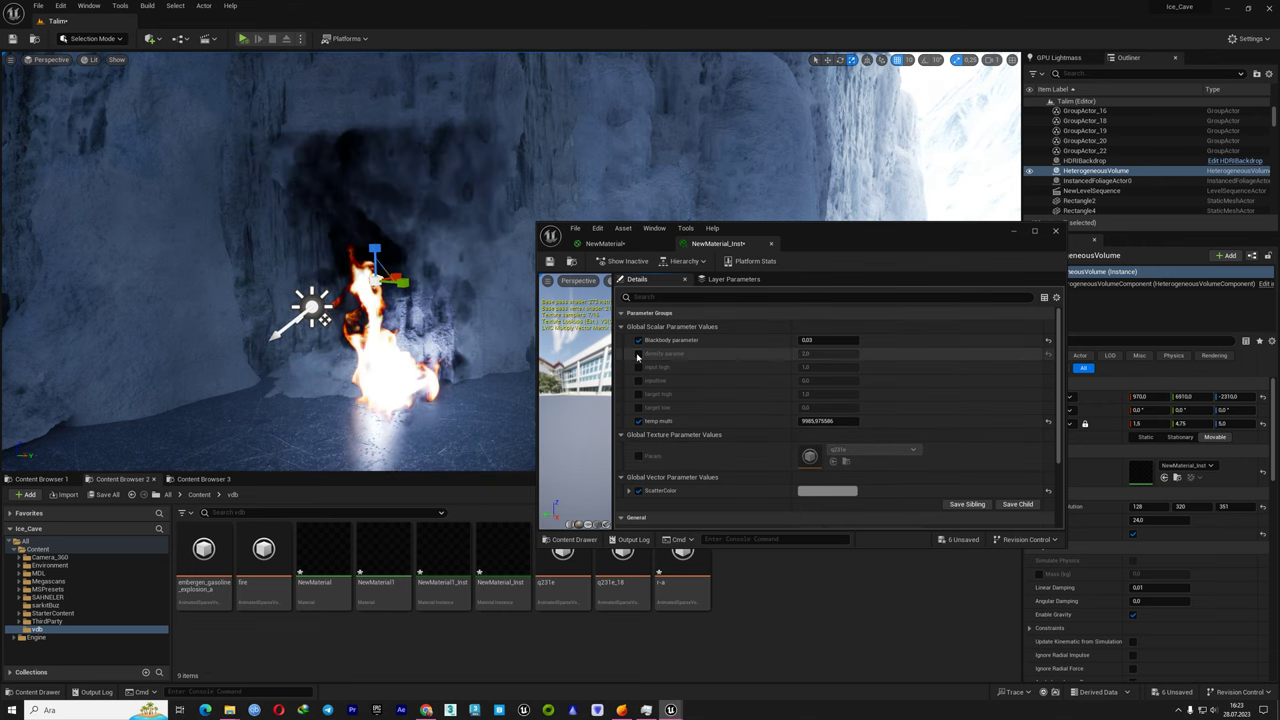
drag(832, 421, 790, 421)
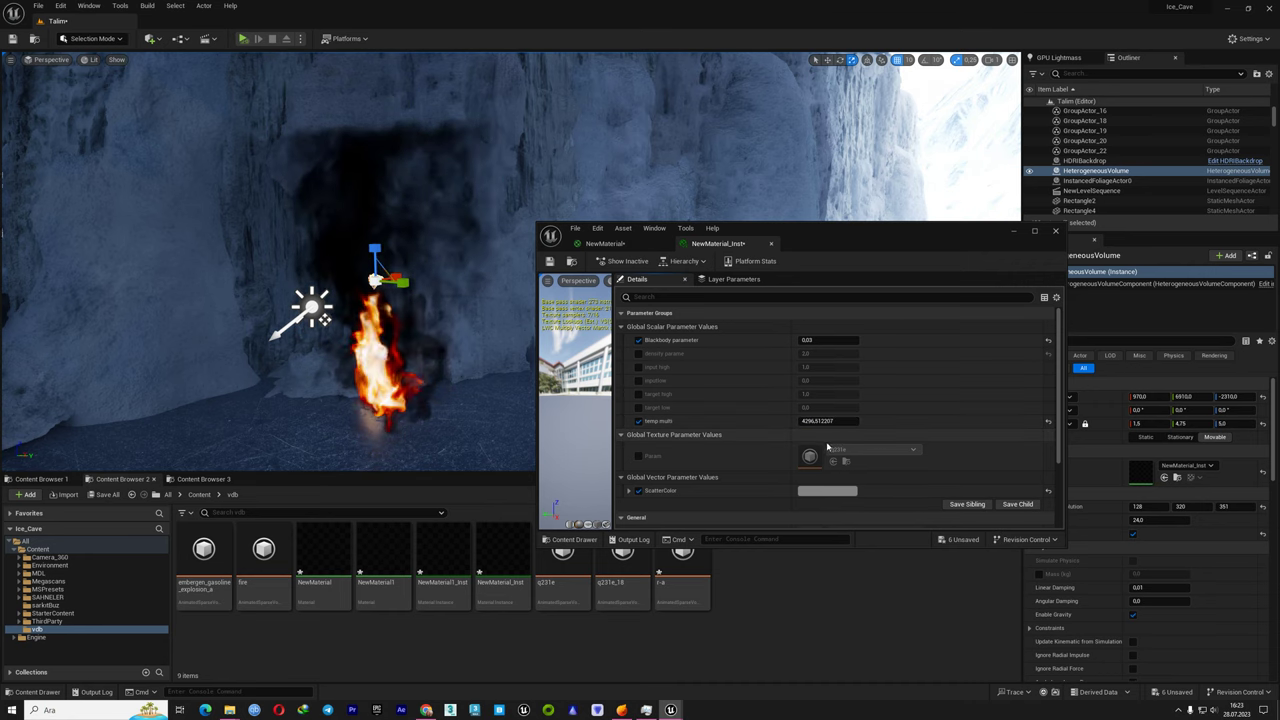
click(639, 354)
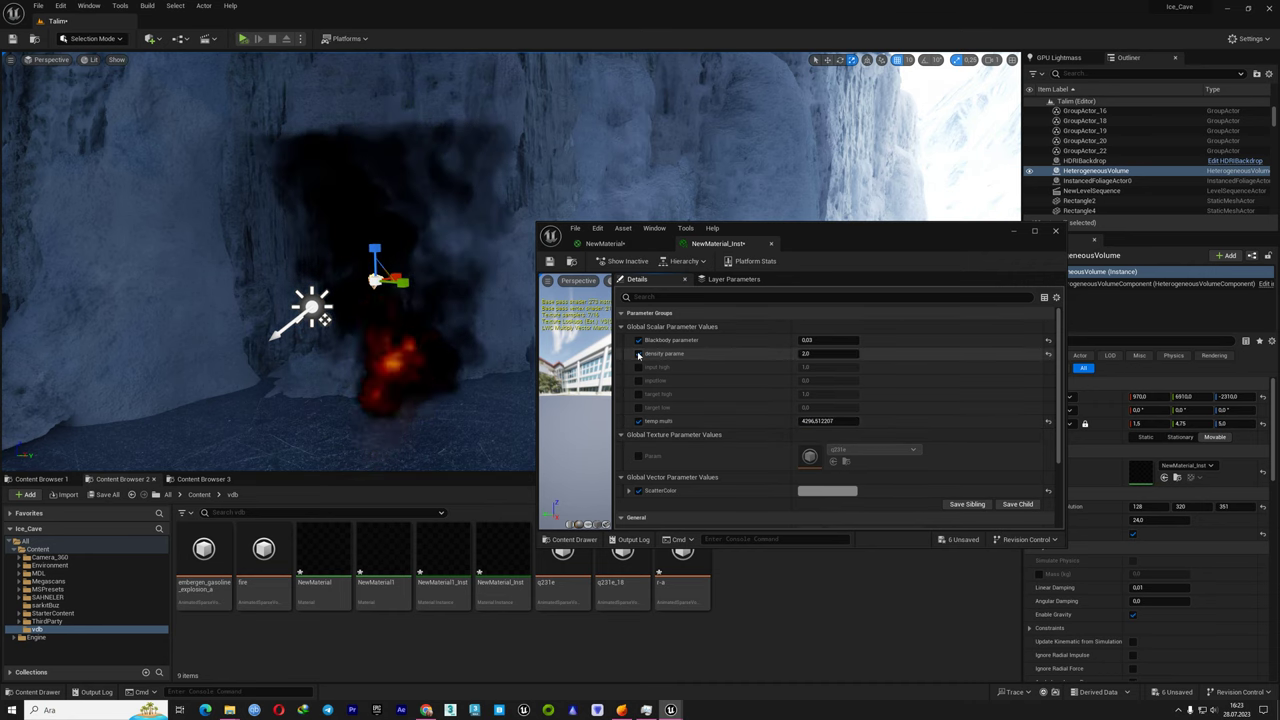
click(639, 354)
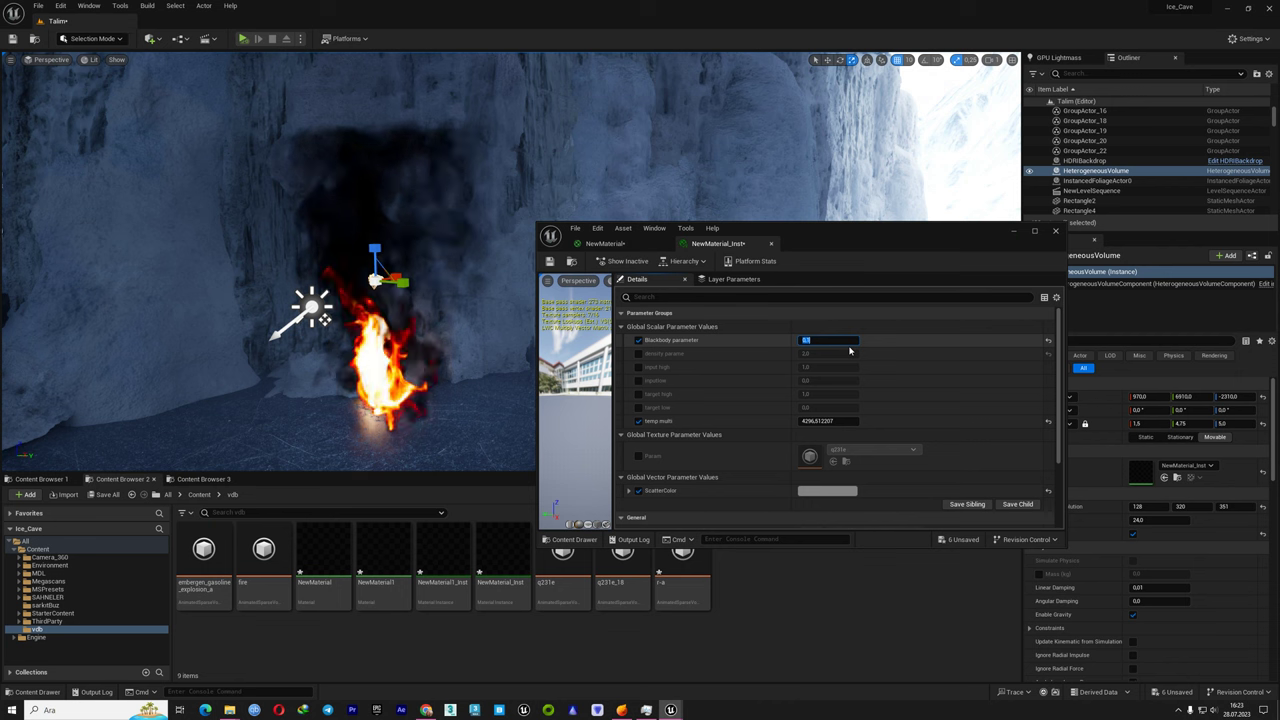
key(Return)
Fly the camera forward until the fire fills the view, then reopen the NewMaterial graph
right_drag(450, 250, 420, 260)
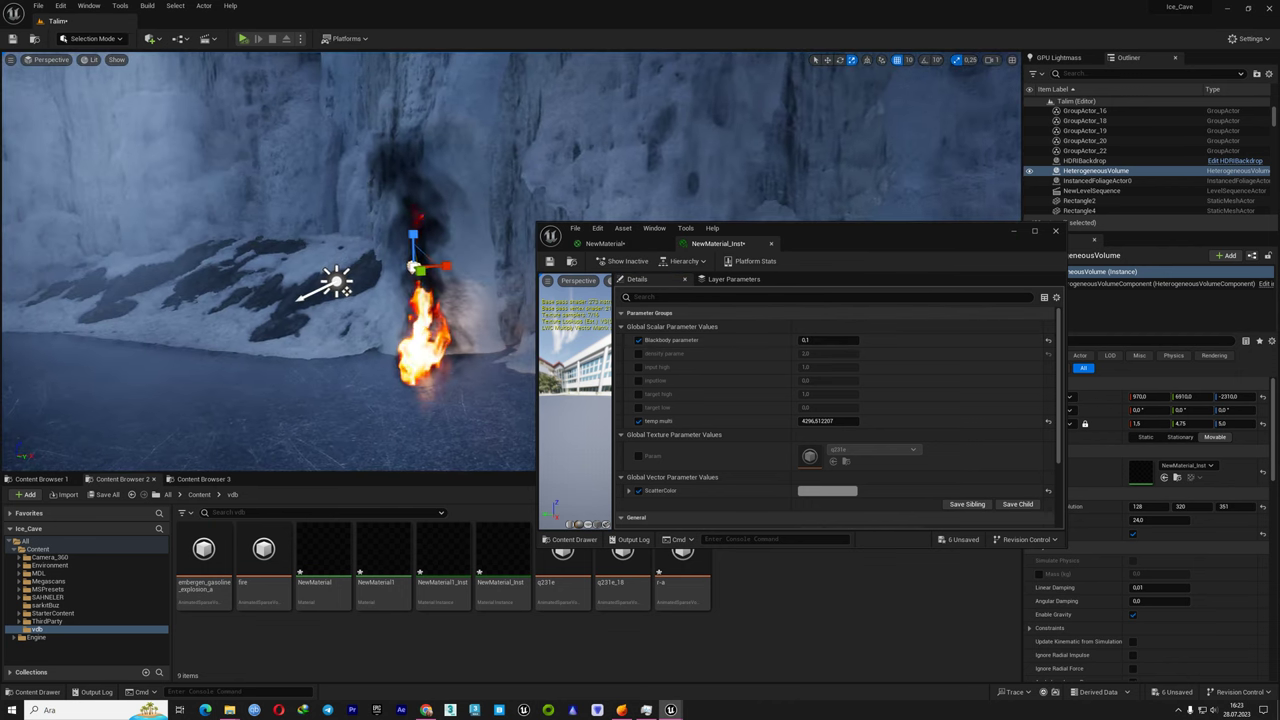
right_drag(508, 325, 508, 325)
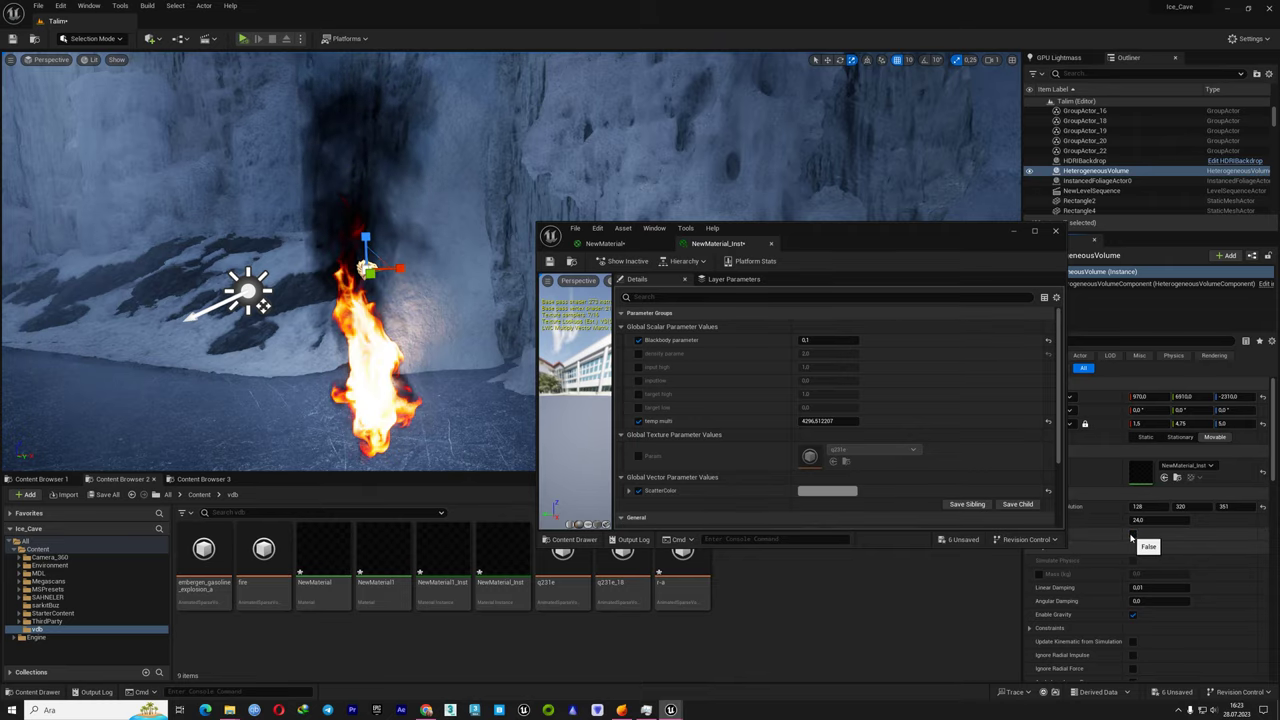
mouse_move(450, 300)
right_down()
mouse_move(380, 312)
mouse_move(430, 312)
right_up()
click(605, 243)
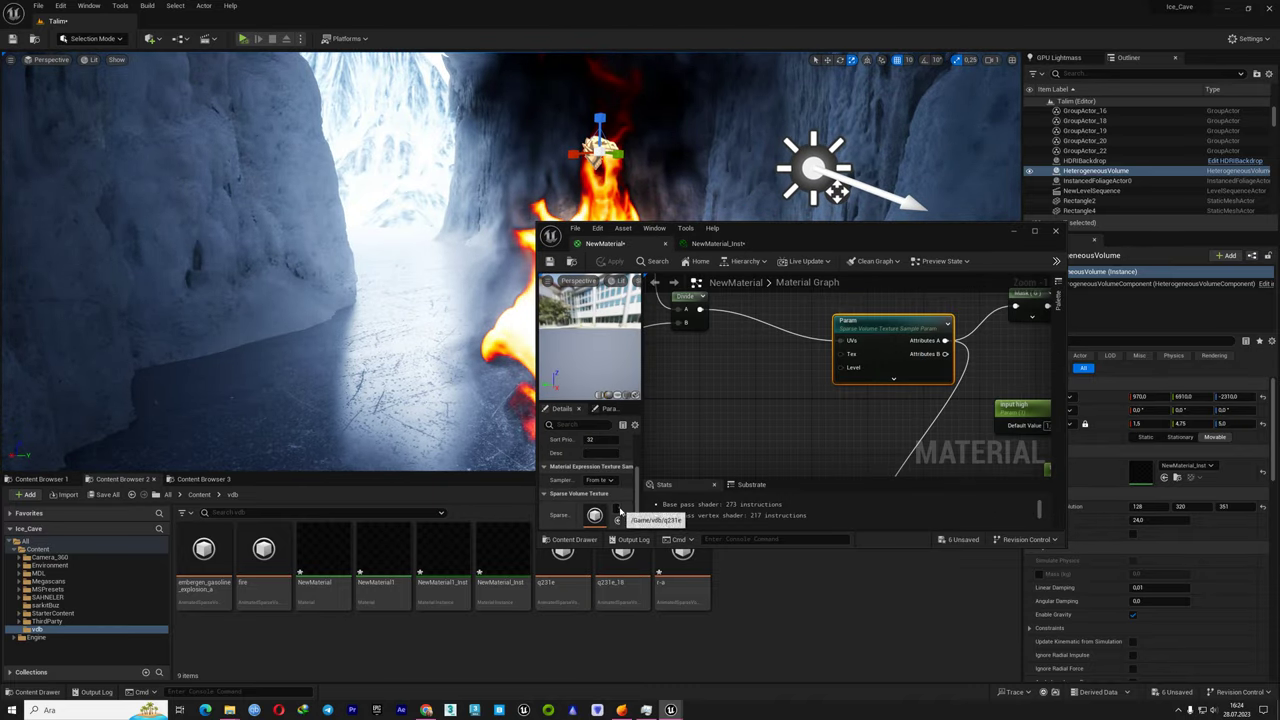
Try the embergen_gasoline_explosion_a texture, then switch back to q231e_18 and apply
click(619, 511)
click(696, 397)
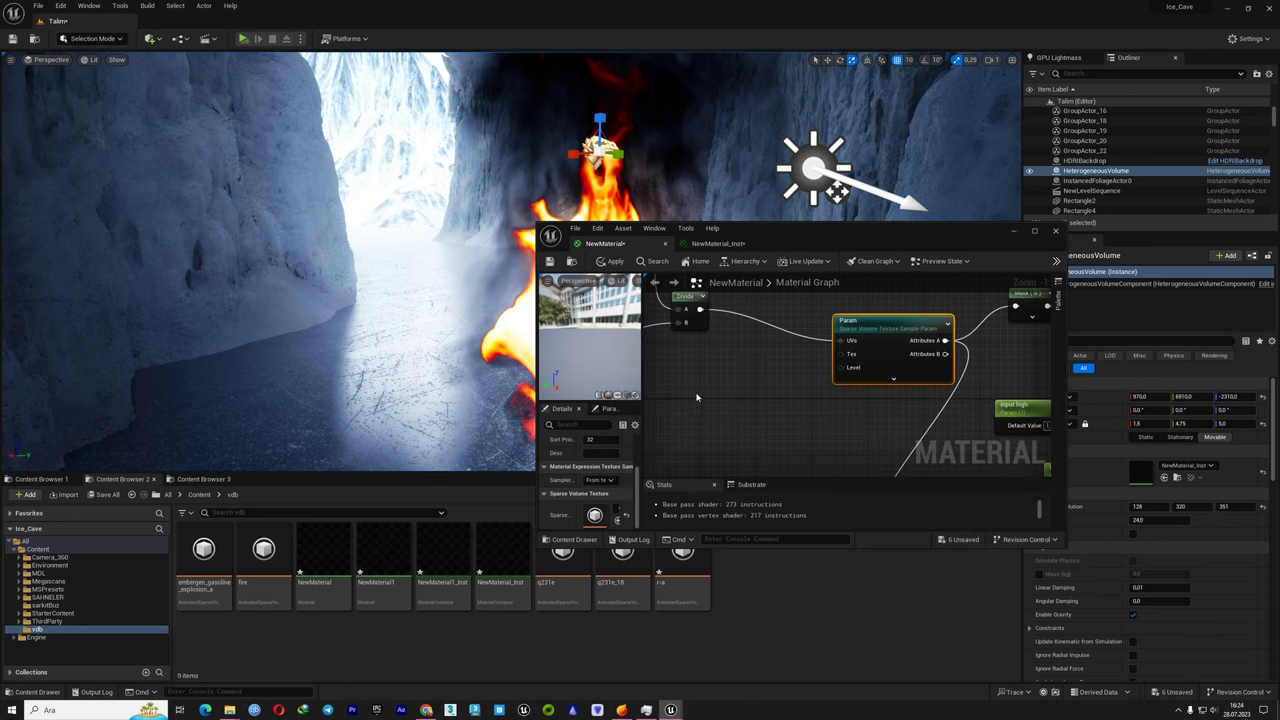
click(614, 261)
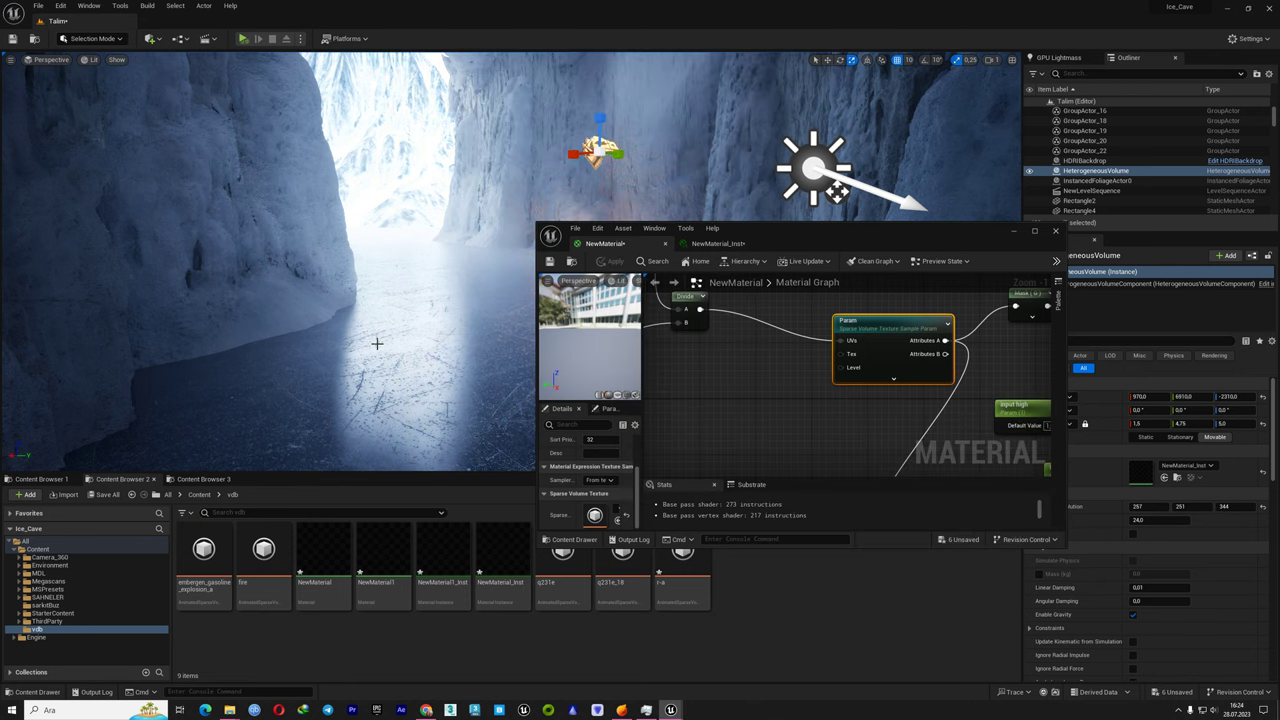
right_drag(374, 337, 430, 337)
click(617, 513)
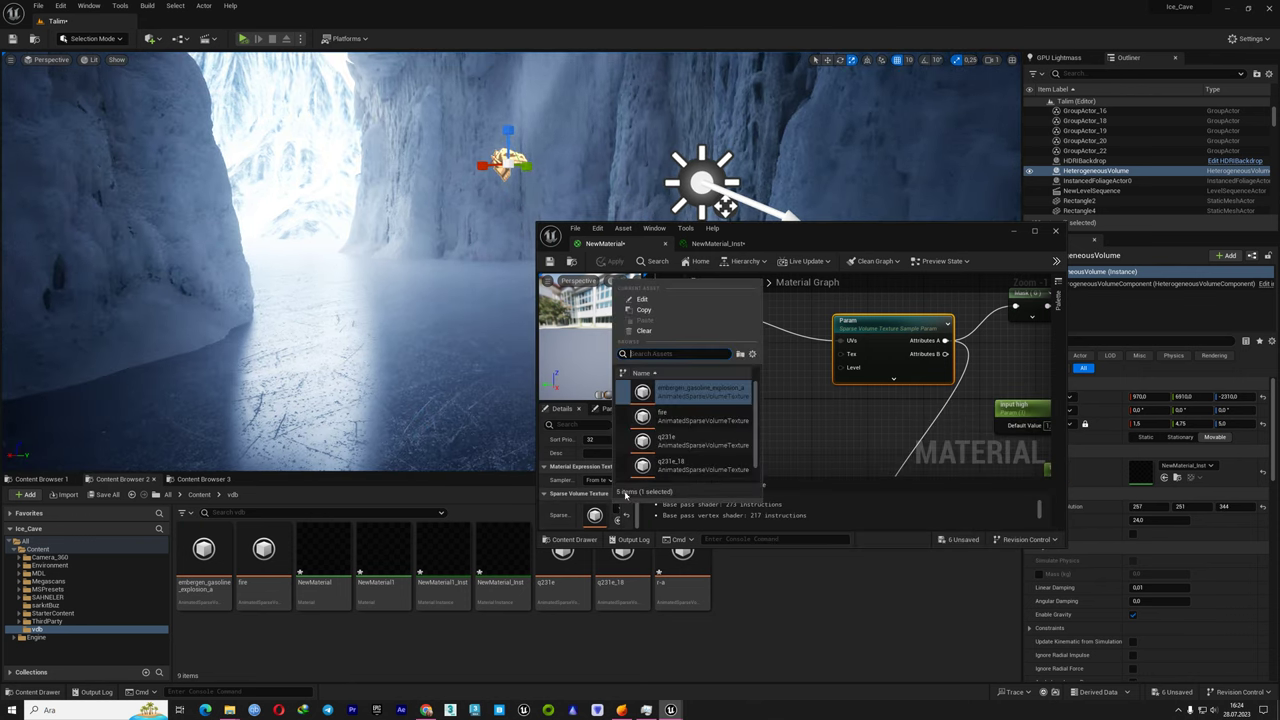
click(696, 462)
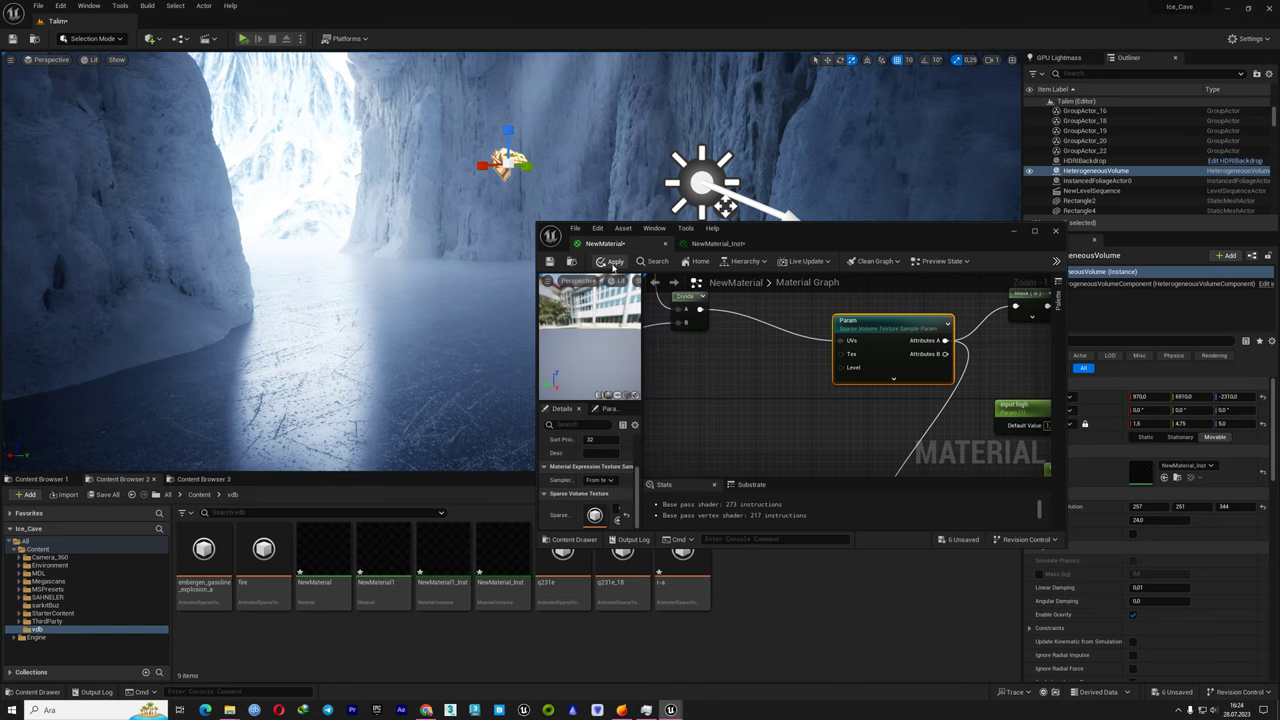
click(614, 262)
In the instance, turn off the temp multi override and edit the Blackbody value
click(712, 243)
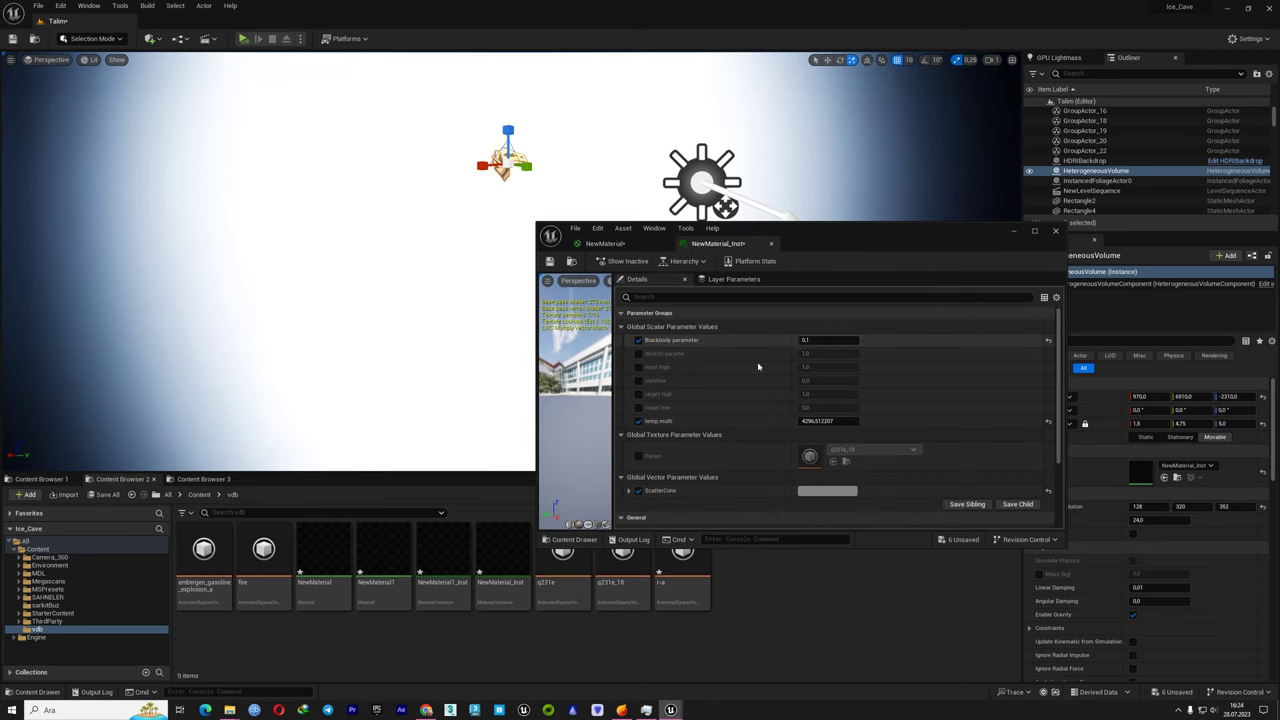
click(638, 421)
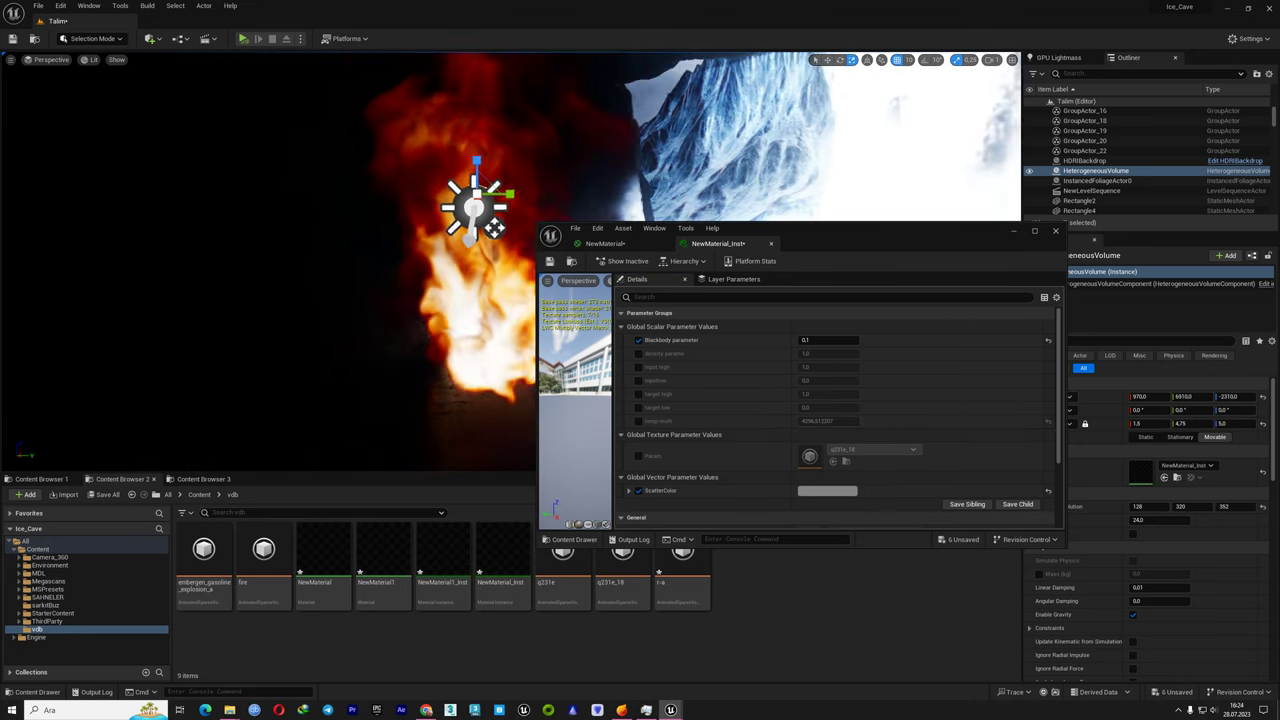
right_drag(412, 312, 412, 312)
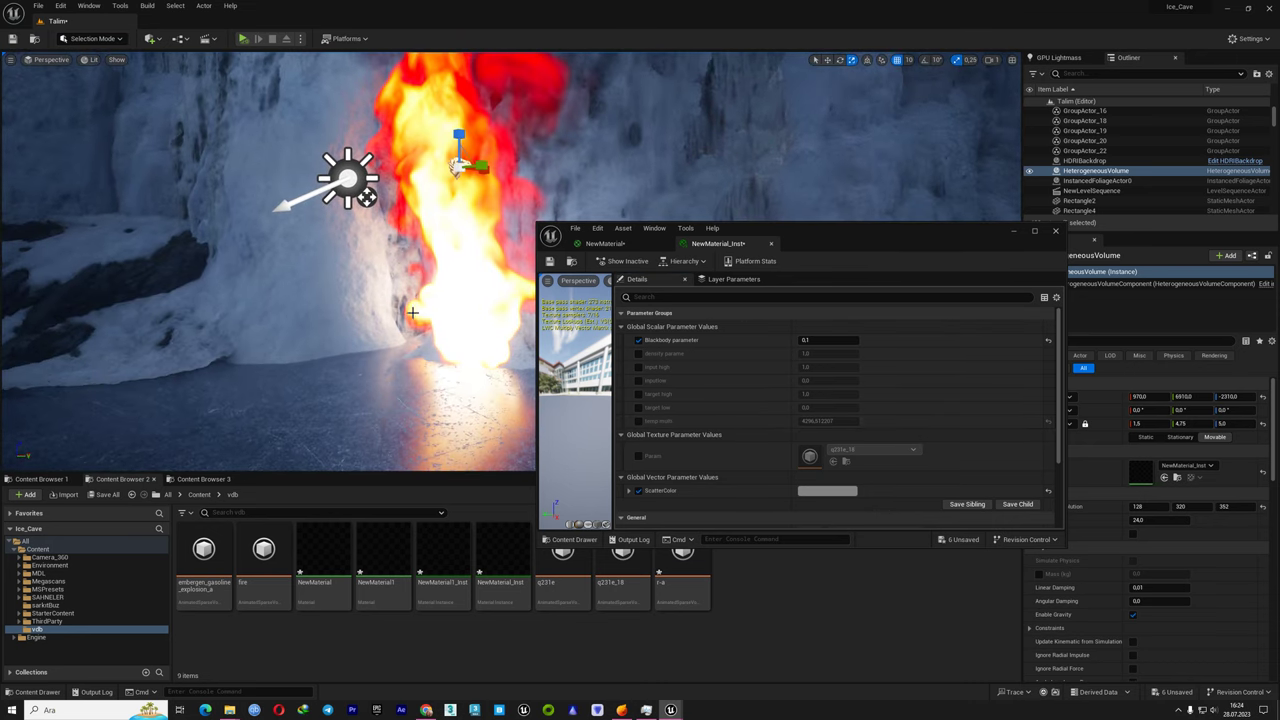
click(849, 341)
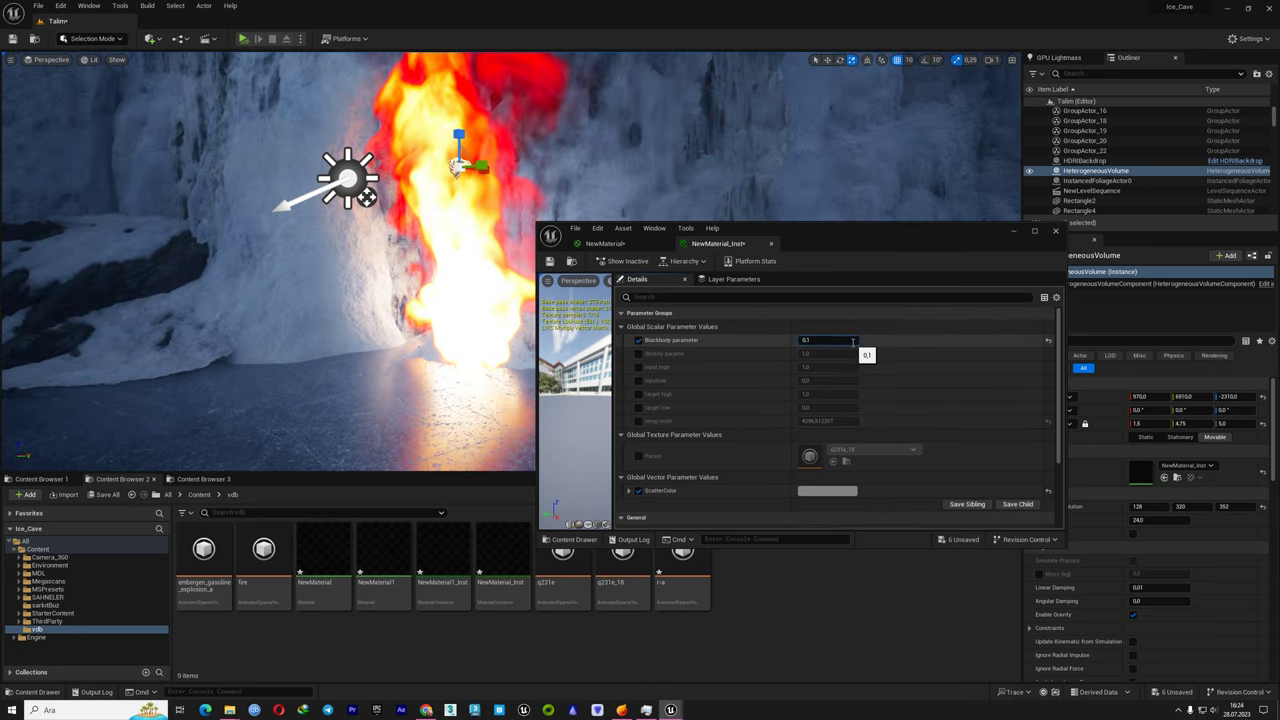
text(0,01)
drag(852, 342, 533, 275)
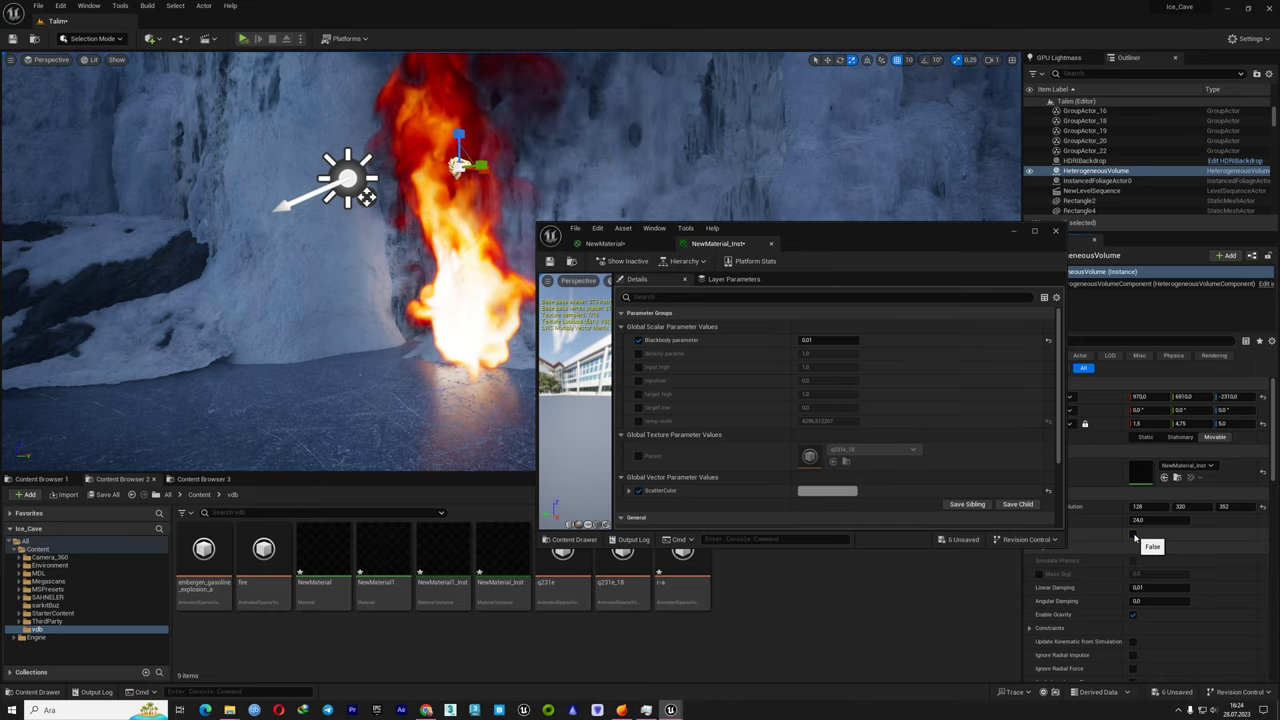
drag(483, 345, 483, 345)
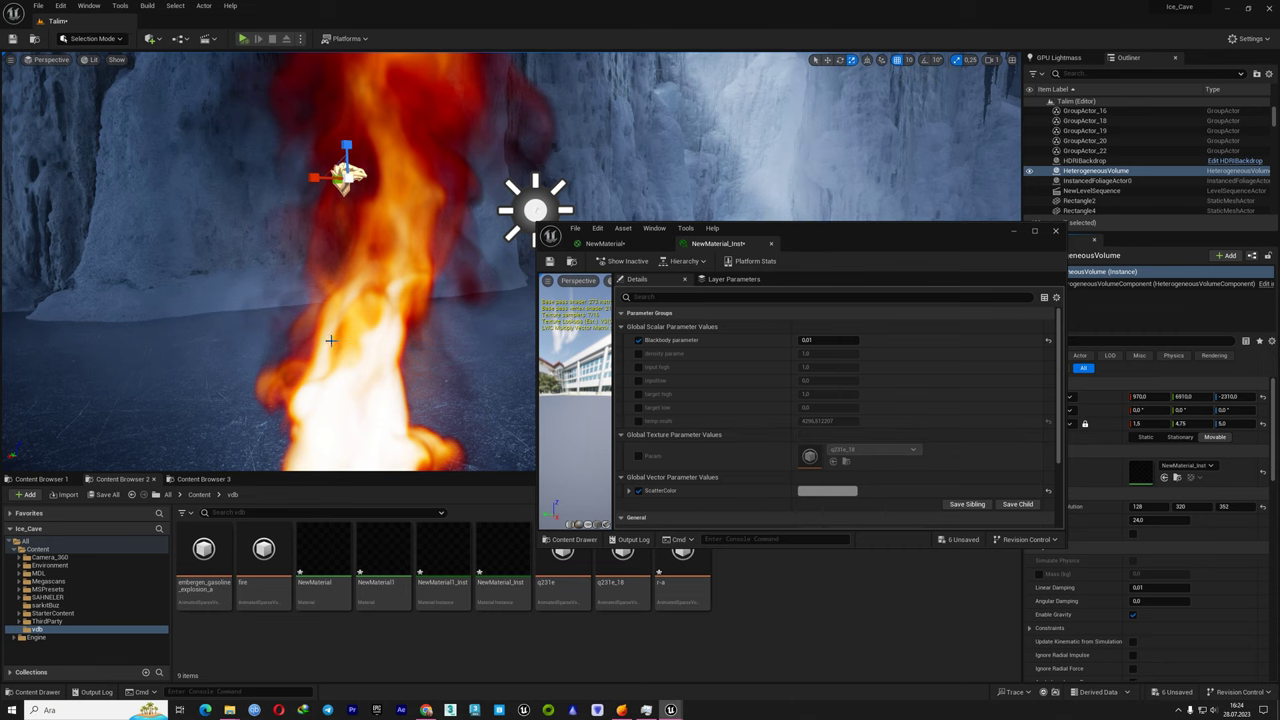
mouse_move(330, 340)
mouse_down()
mouse_move(328, 309)
mouse_move(330, 330)
mouse_up()
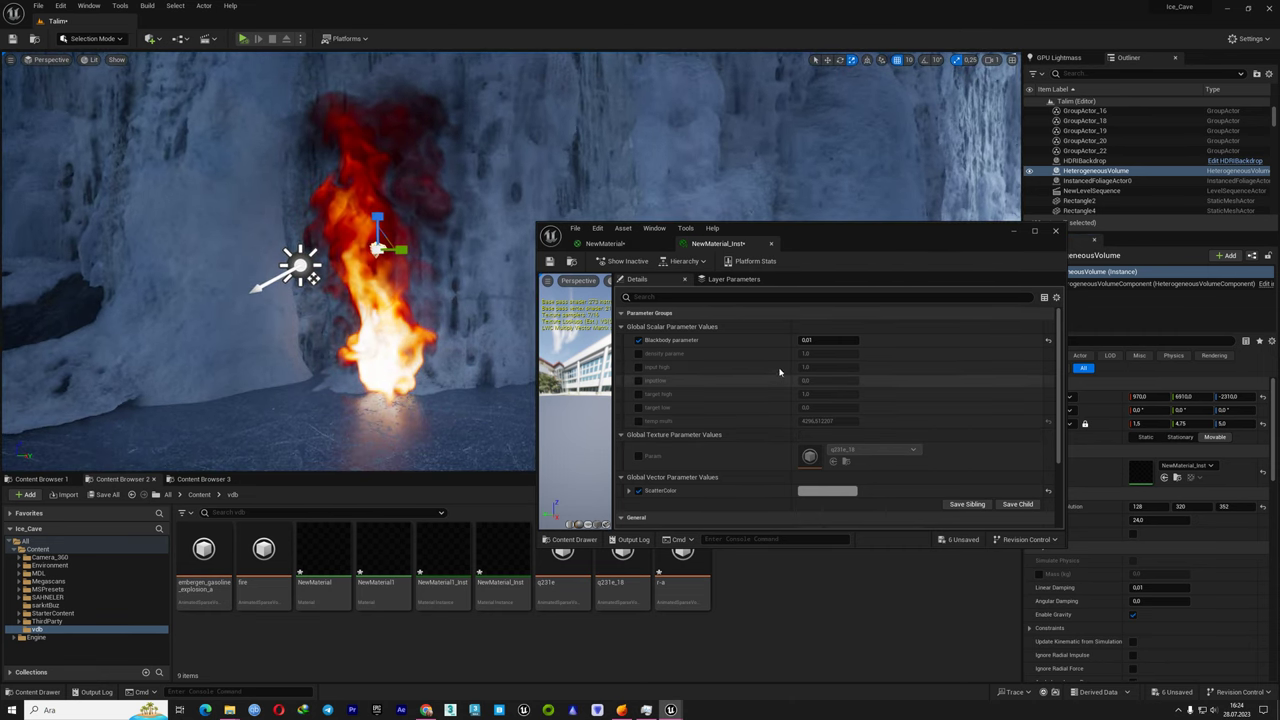
Enable the density override at 2.0 and fly the camera toward the fire
click(639, 354)
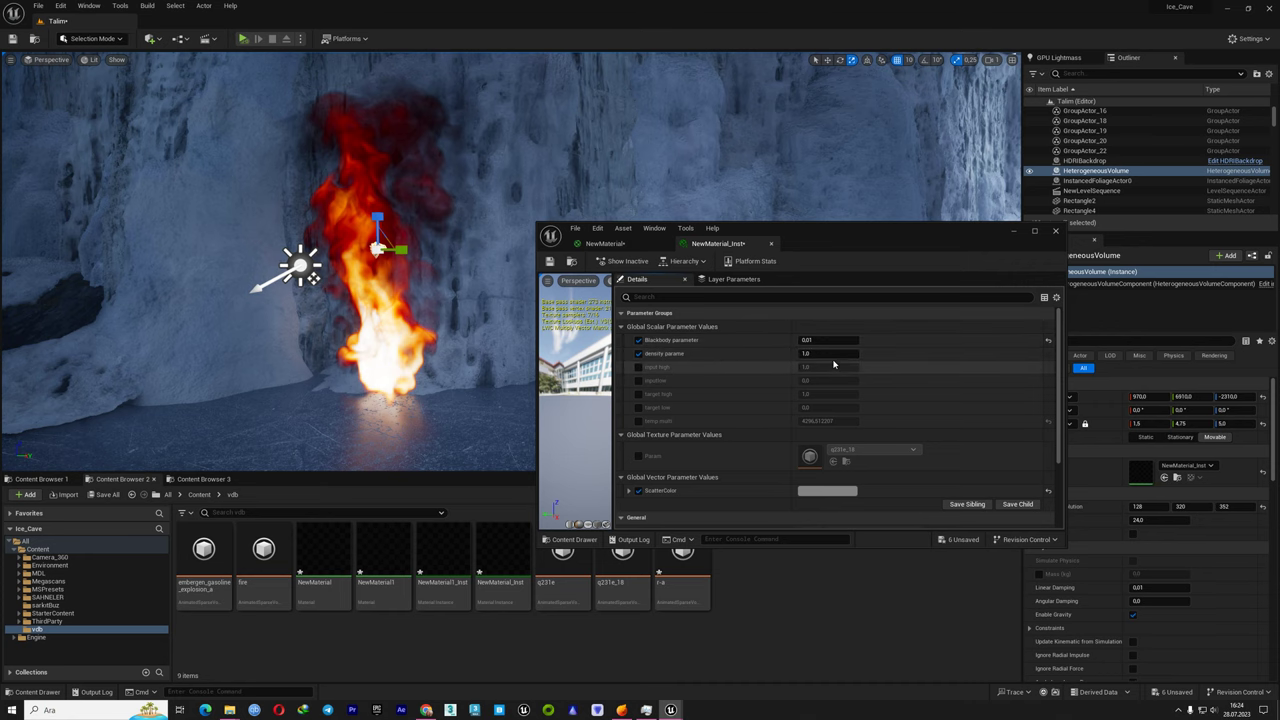
click(830, 354)
text(2)
key(Return)
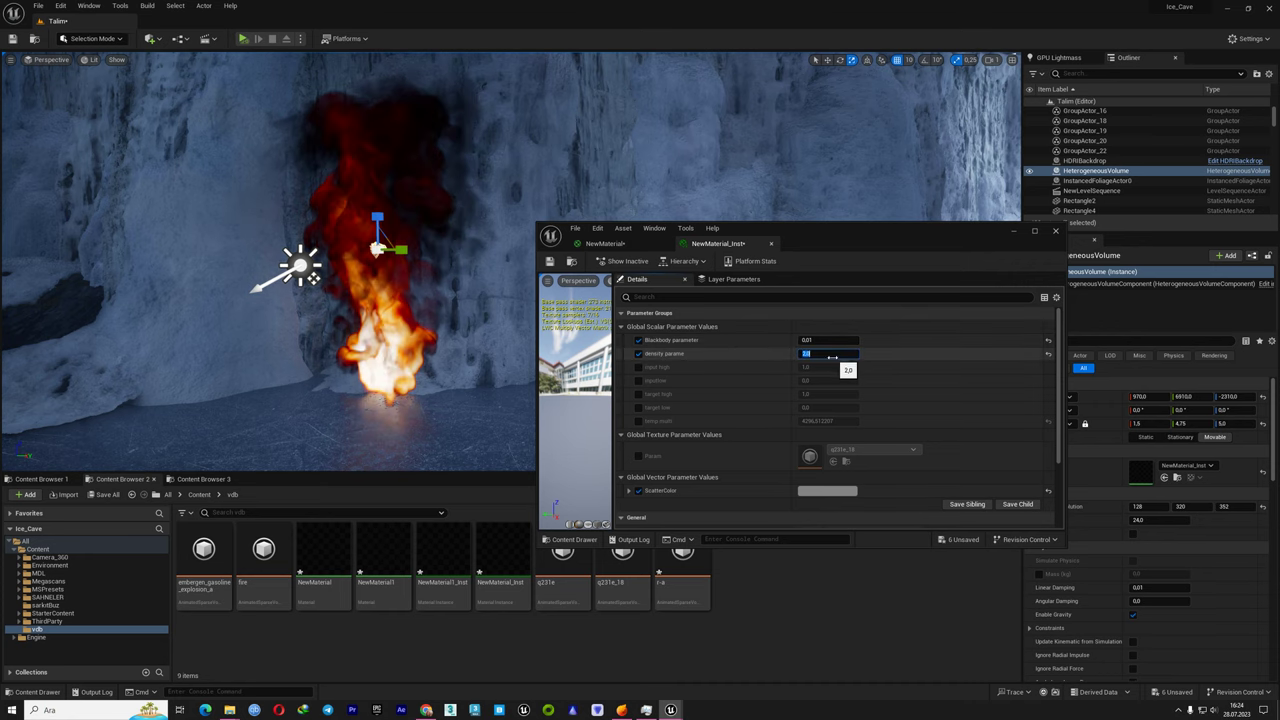
mouse_move(450, 300)
right_down()
mouse_move(420, 330)
mouse_move(450, 300)
right_up()
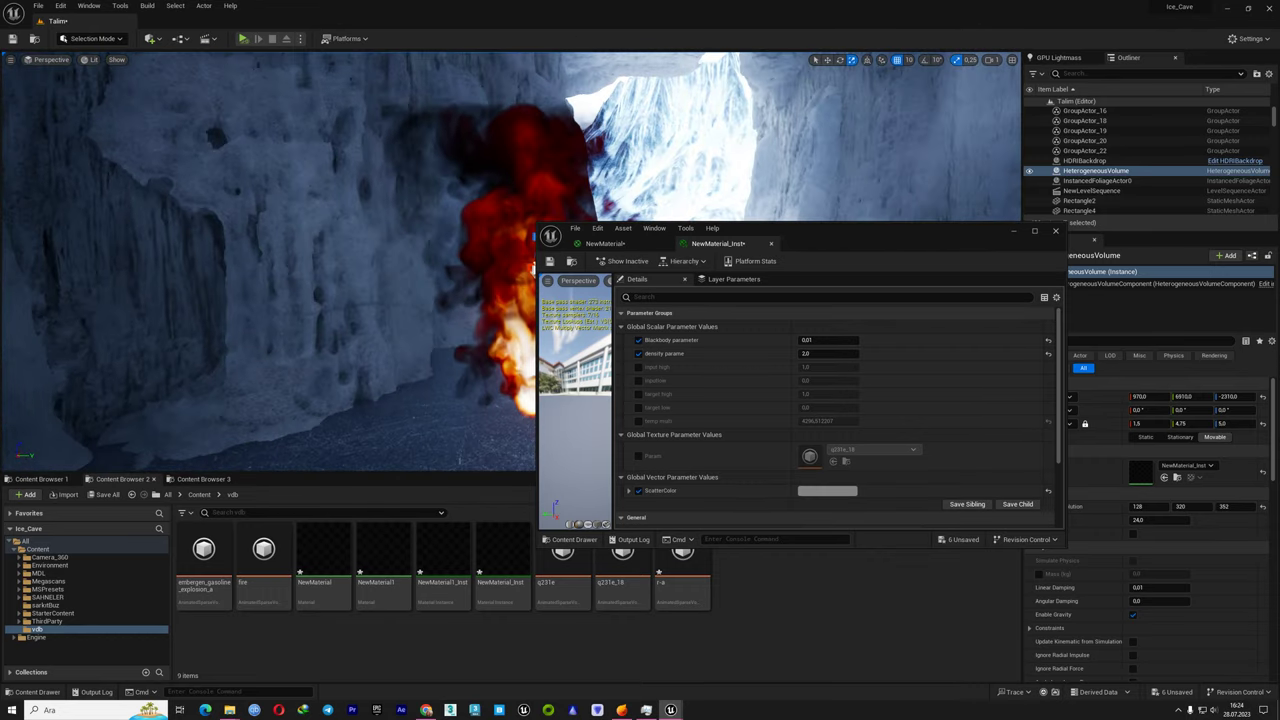
right_drag(450, 300, 440, 290)
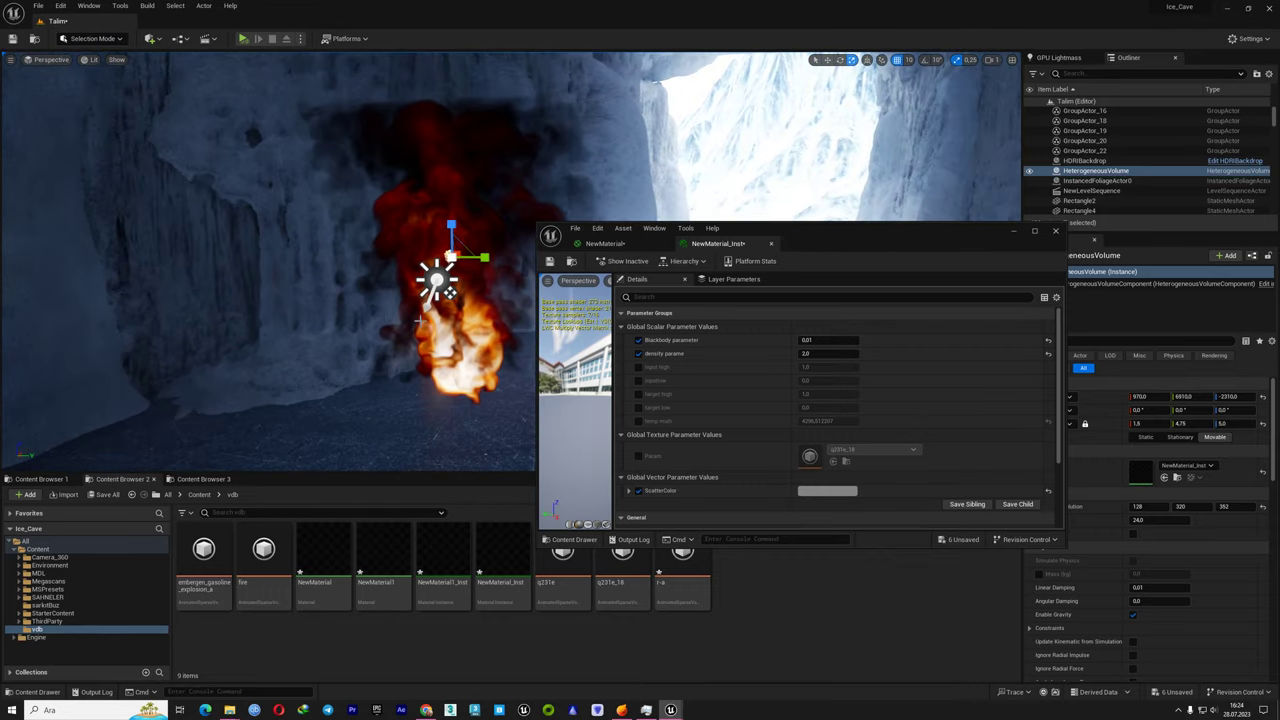
Assign the newly exported r-a volume texture to NewMaterial and apply it
click(581, 248)
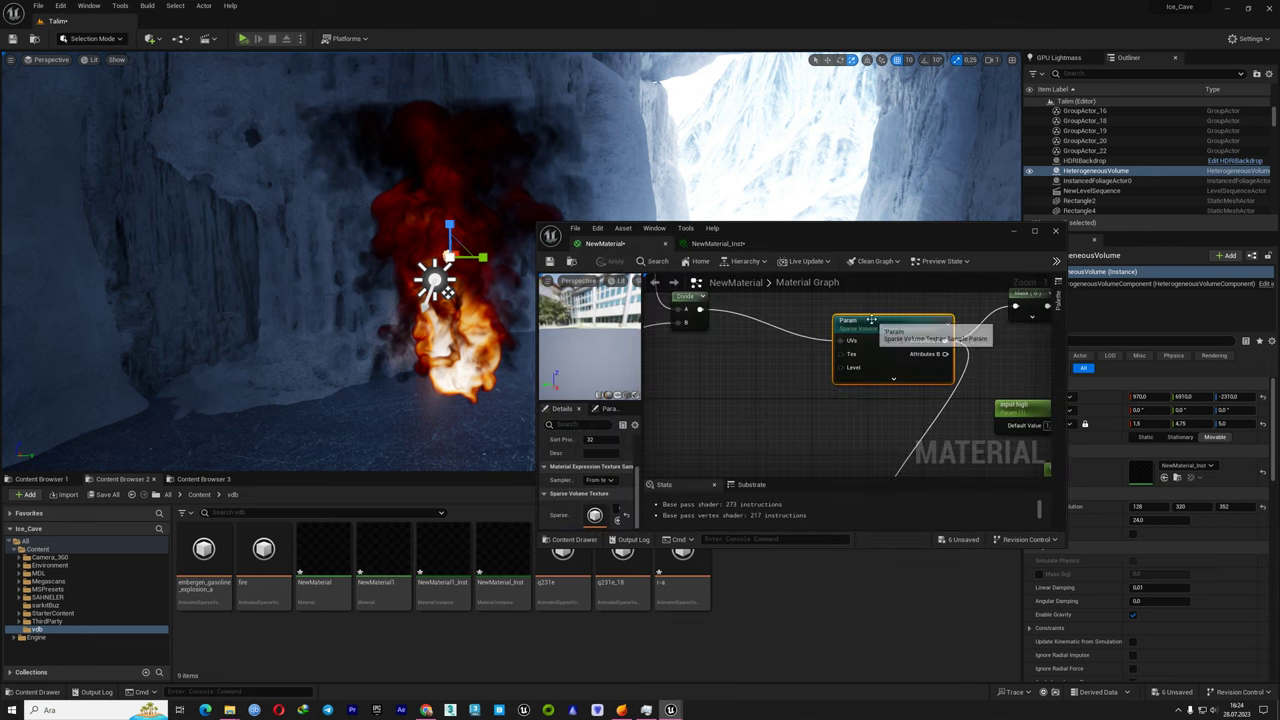
click(617, 513)
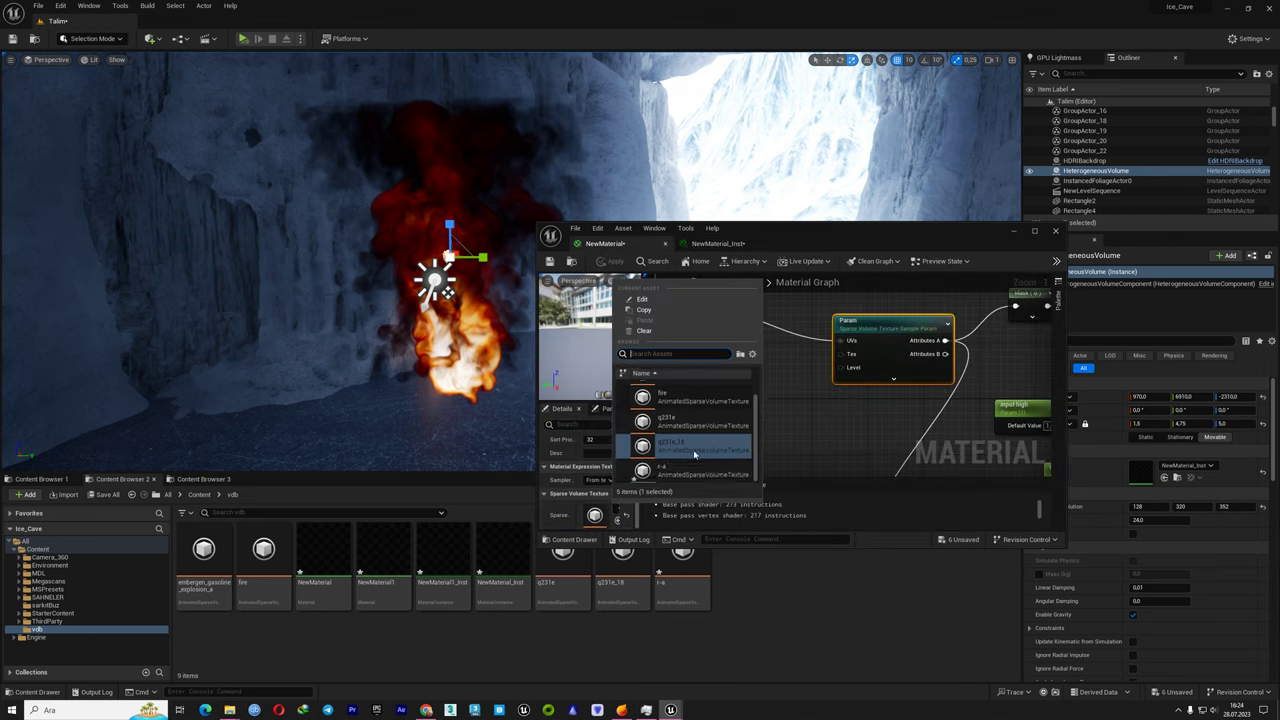
mouse_move(699, 446)
click(689, 466)
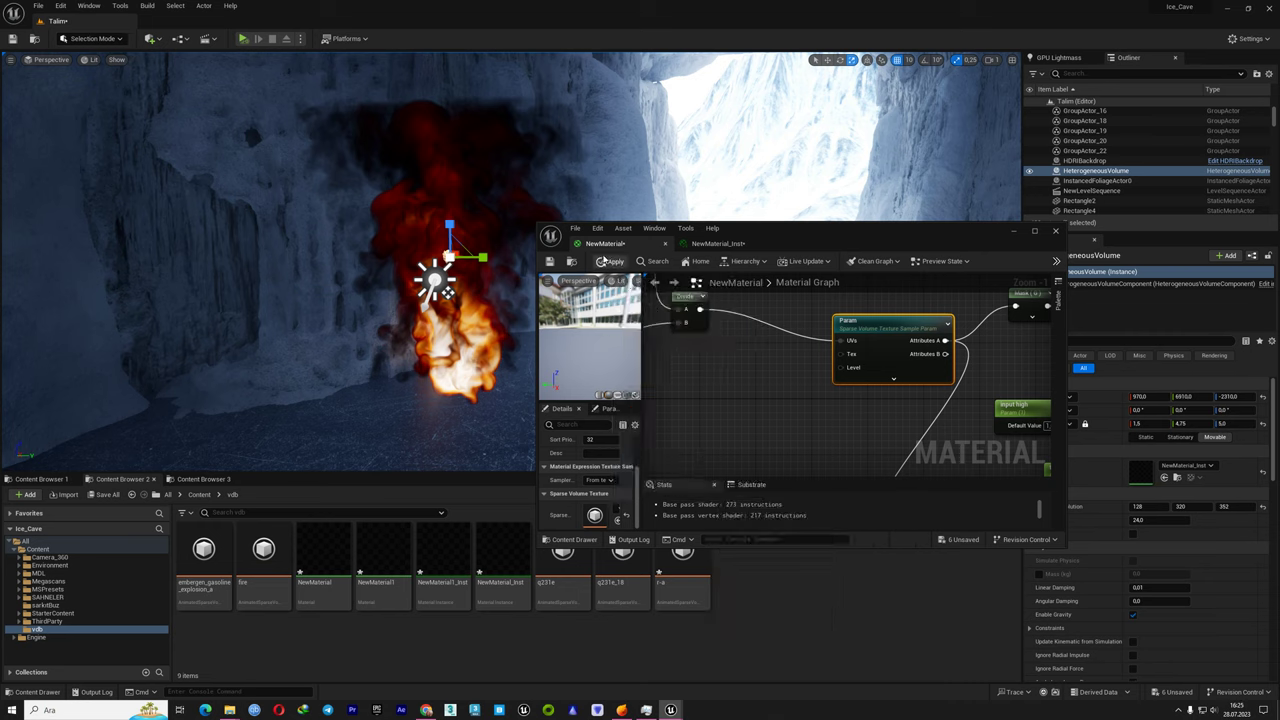
click(602, 261)
Set the instance's temp multi to 9000 and Blackbody to 0.01, then fly closer to the flames
click(712, 245)
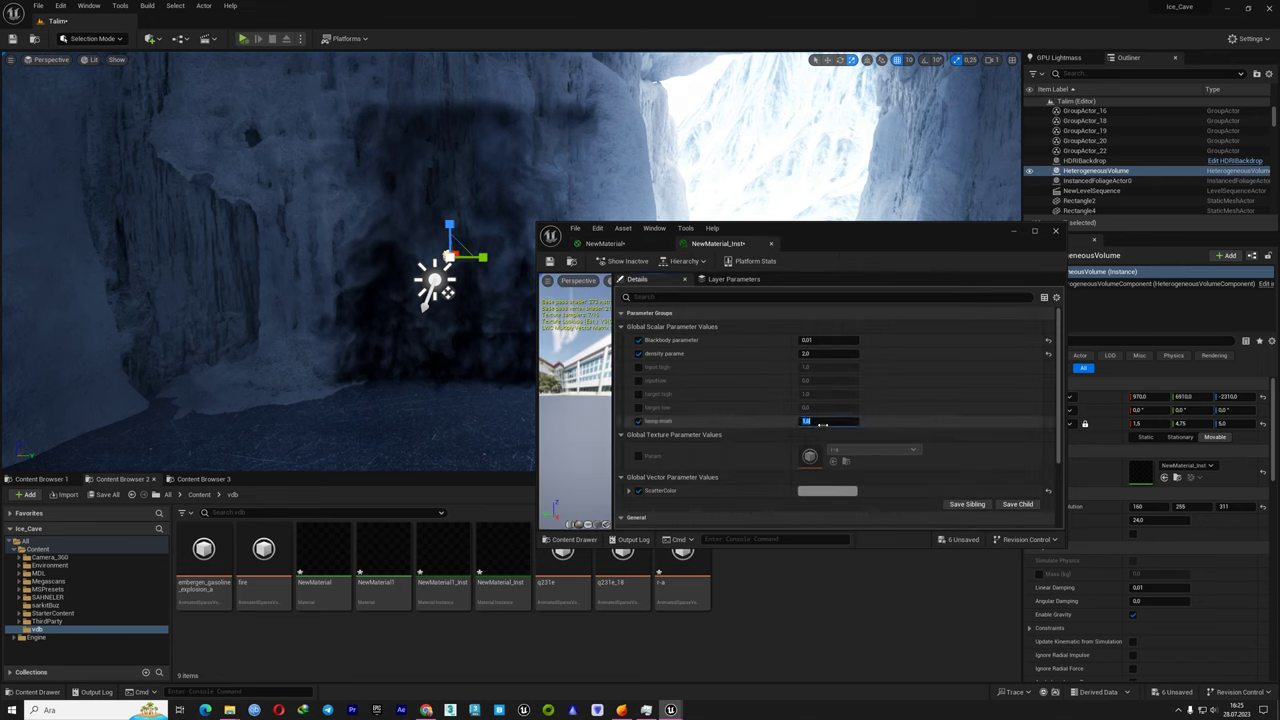
text(000)
key(Return)
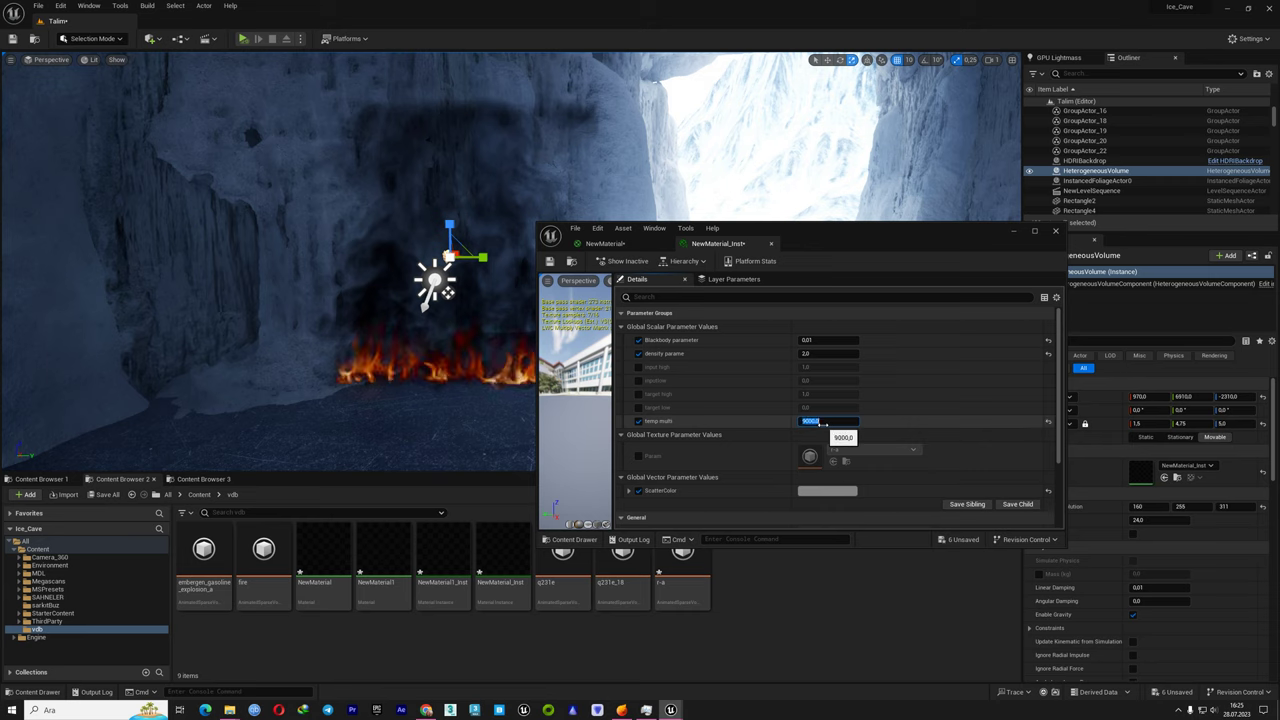
click(828, 342)
text(0,01)
key(Return)
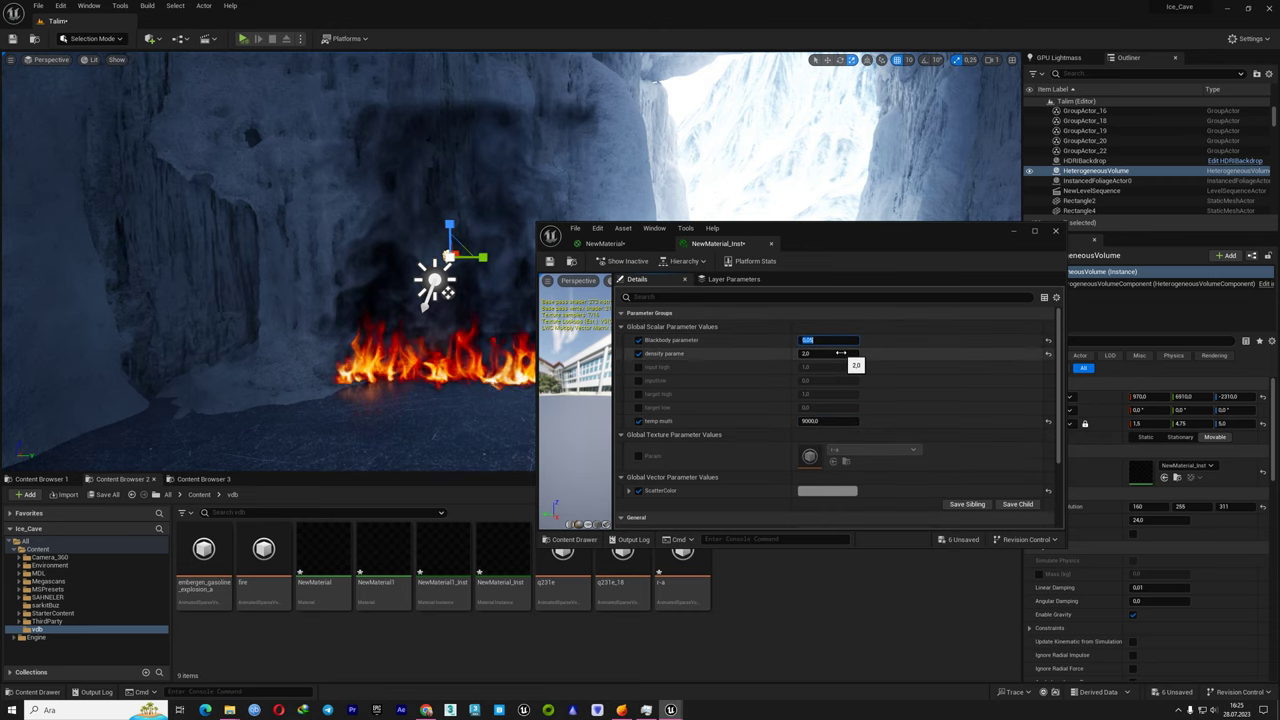
mouse_move(350, 317)
right_down()
mouse_move(420, 380)
mouse_move(1093, 528)
right_up()
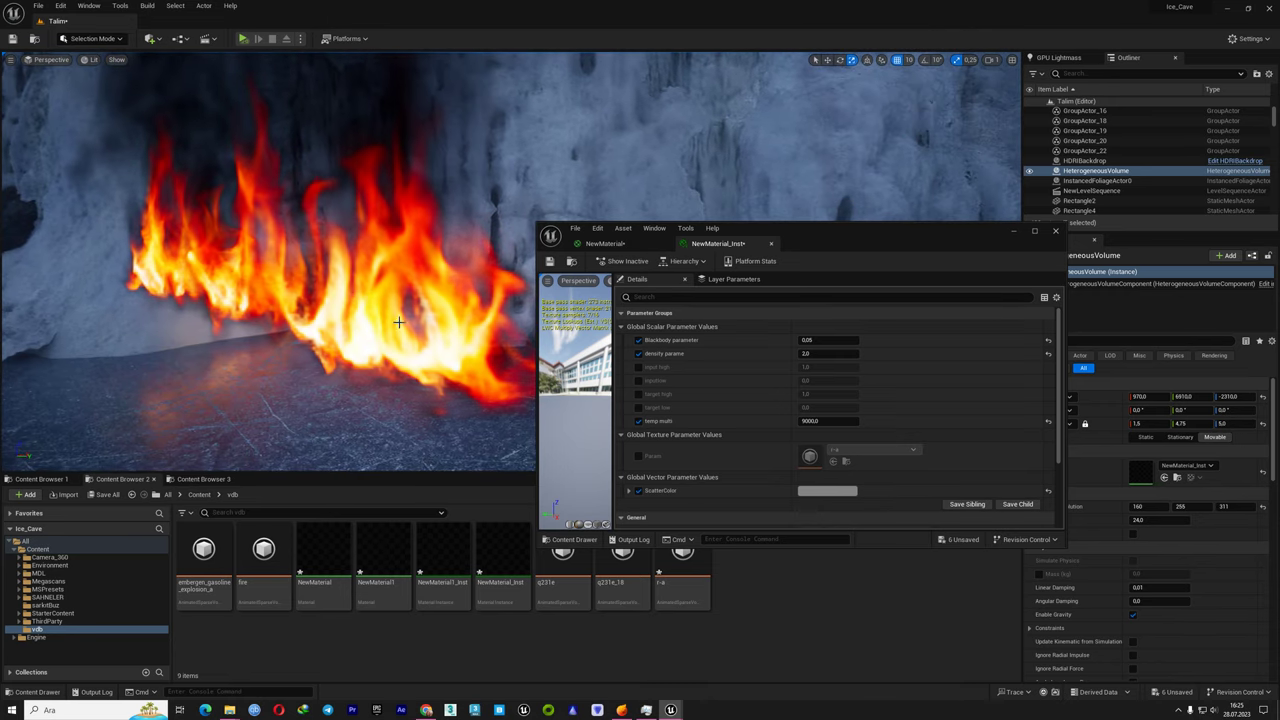
Reset the fire volume scale to 3 on all axes, then reduce X to 1.5
click(1262, 424)
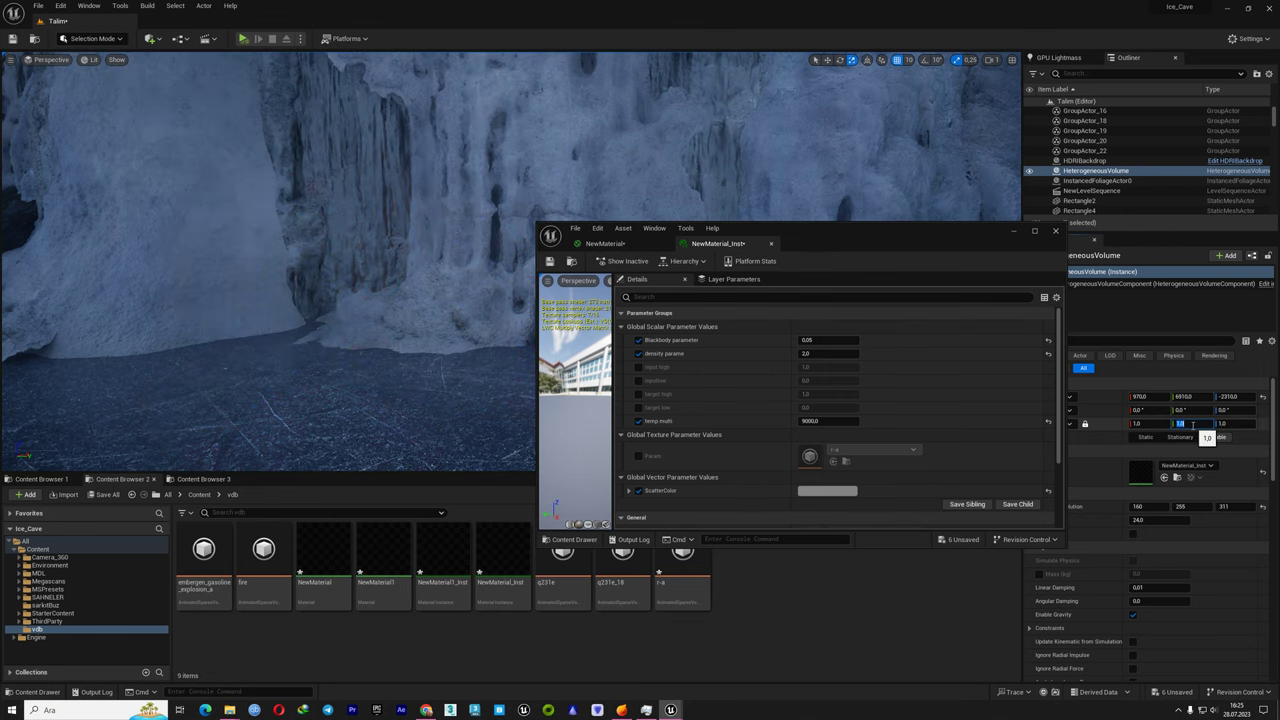
text(3)
key(Return)
right_drag(341, 298, 420, 330)
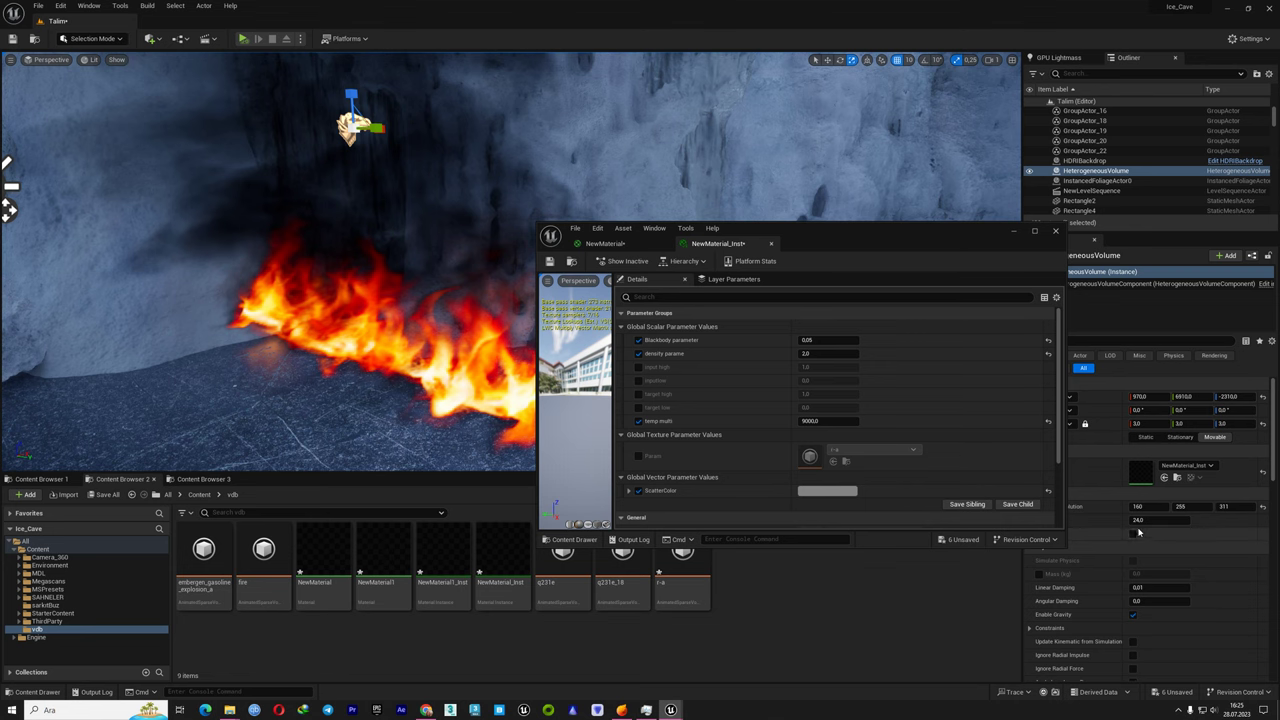
right_drag(157, 214, 140, 188)
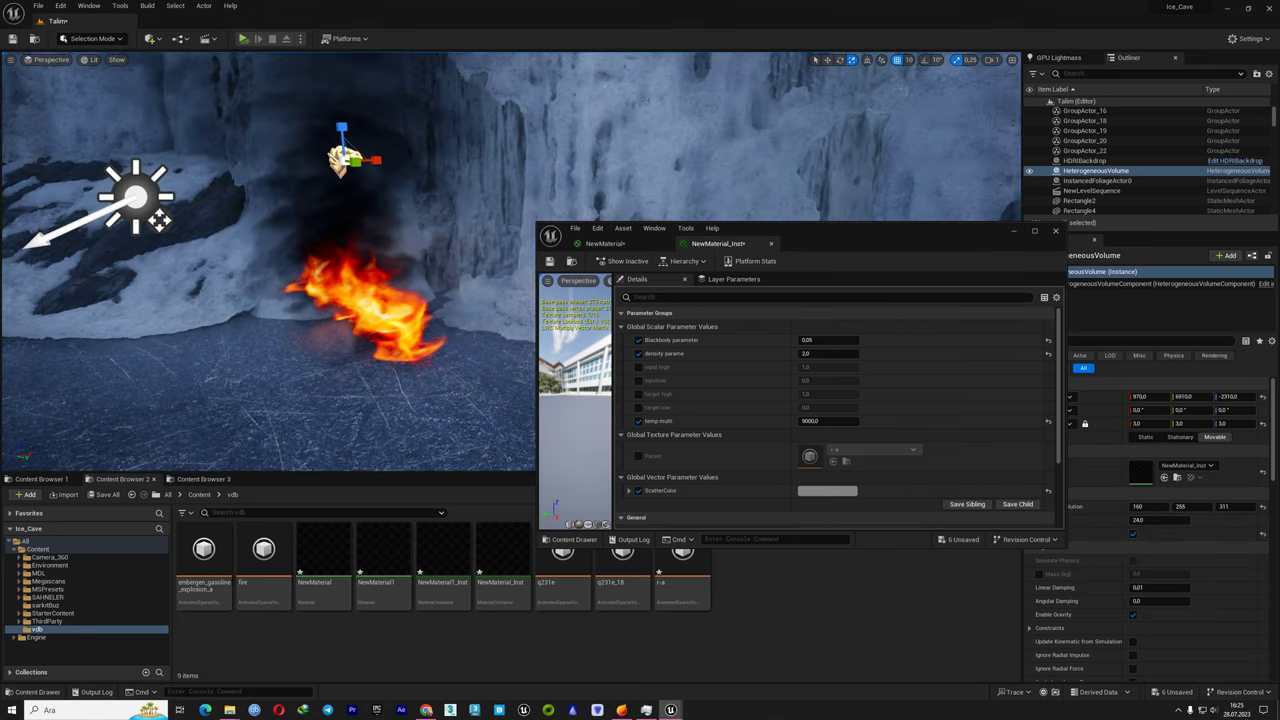
right_drag(339, 245, 335, 245)
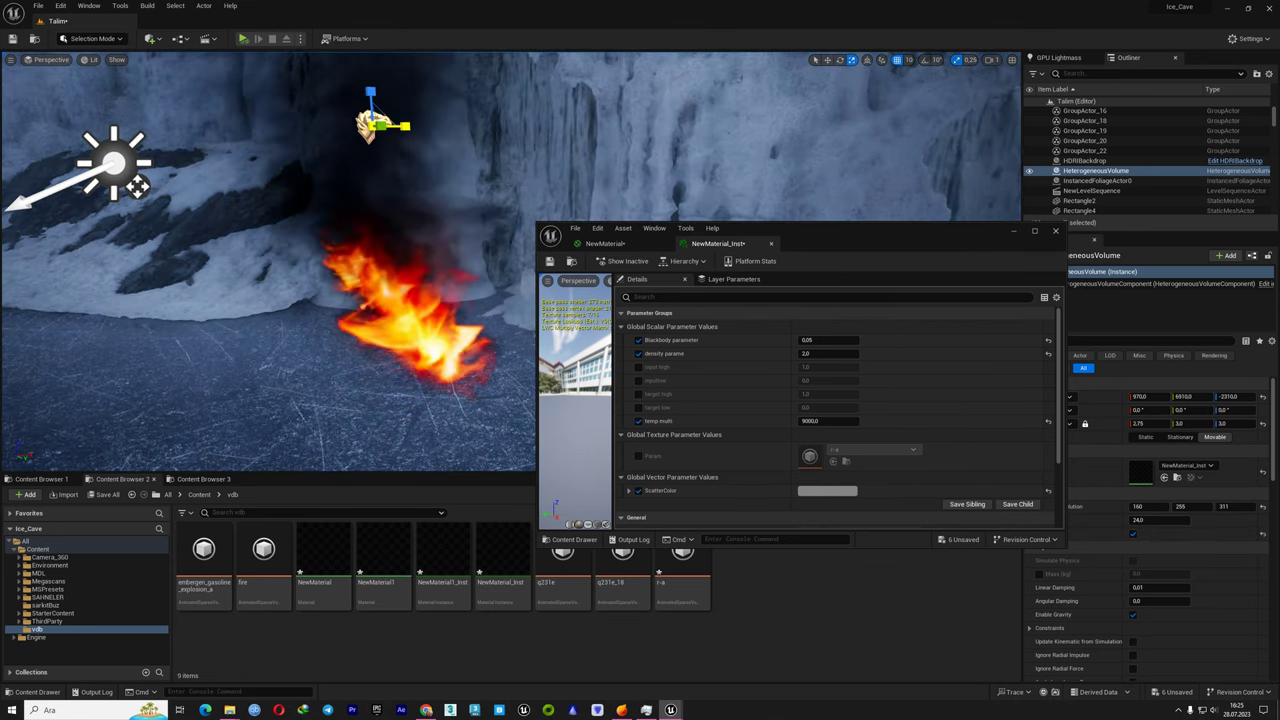
drag(1140, 423, 1120, 423)
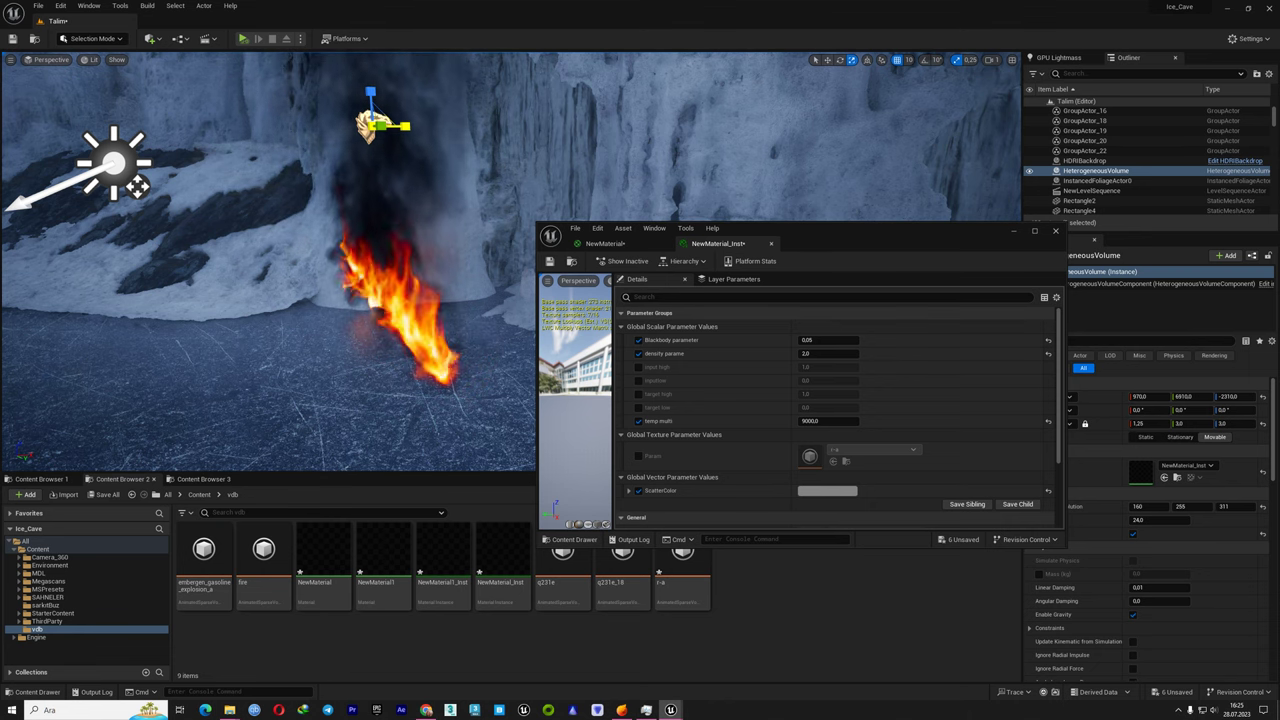
right_drag(335, 245, 420, 245)
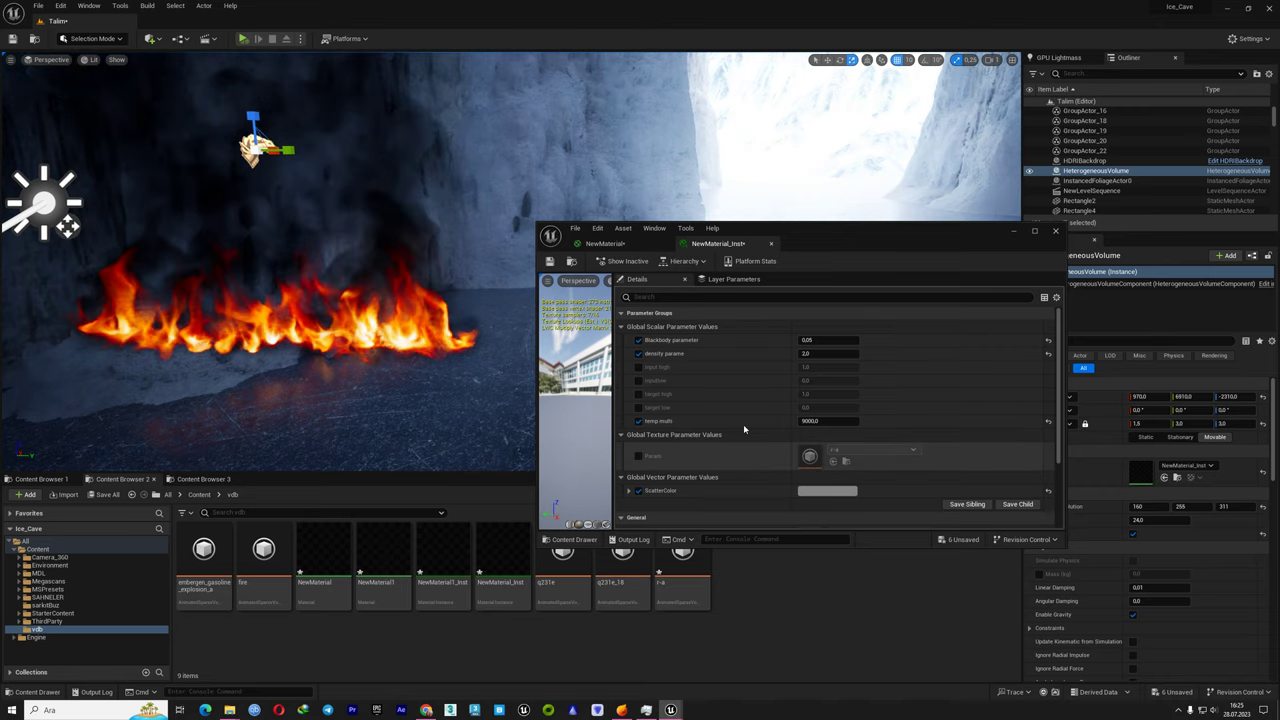
Compare the flame end-on in Unreal with EmberGen's fire simulation, orbiting both views
click(621, 710)
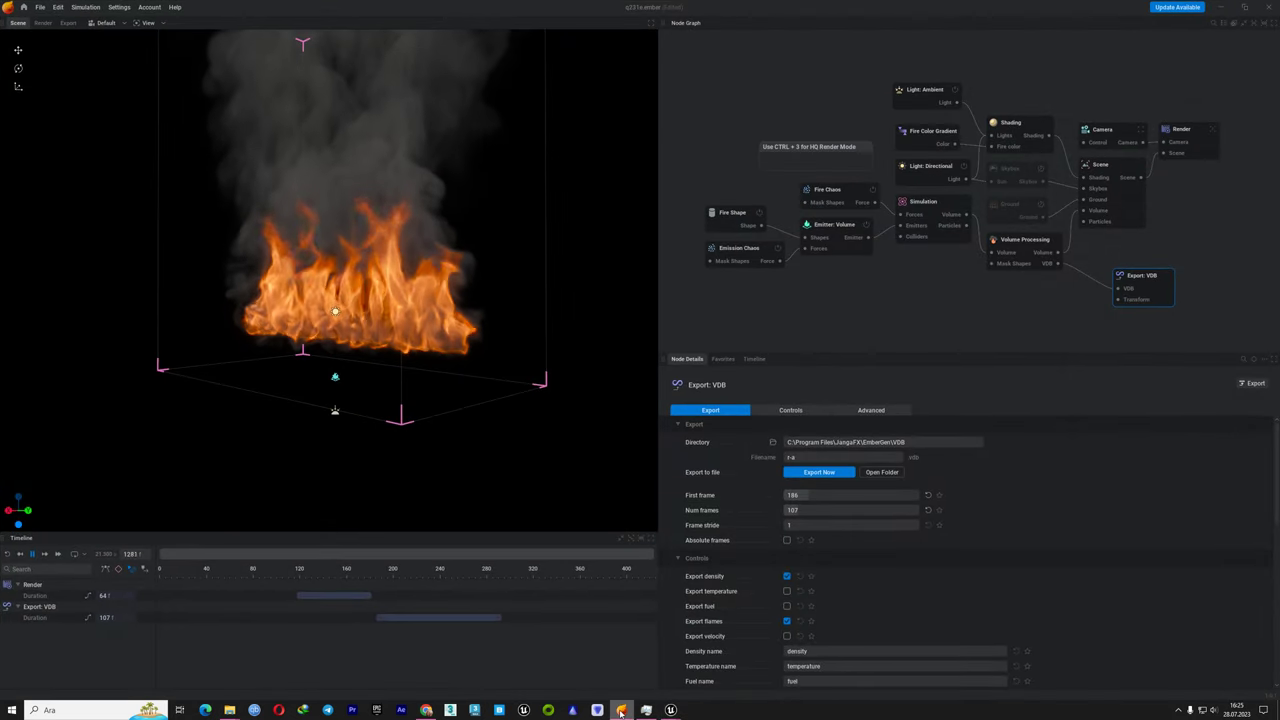
click(621, 710)
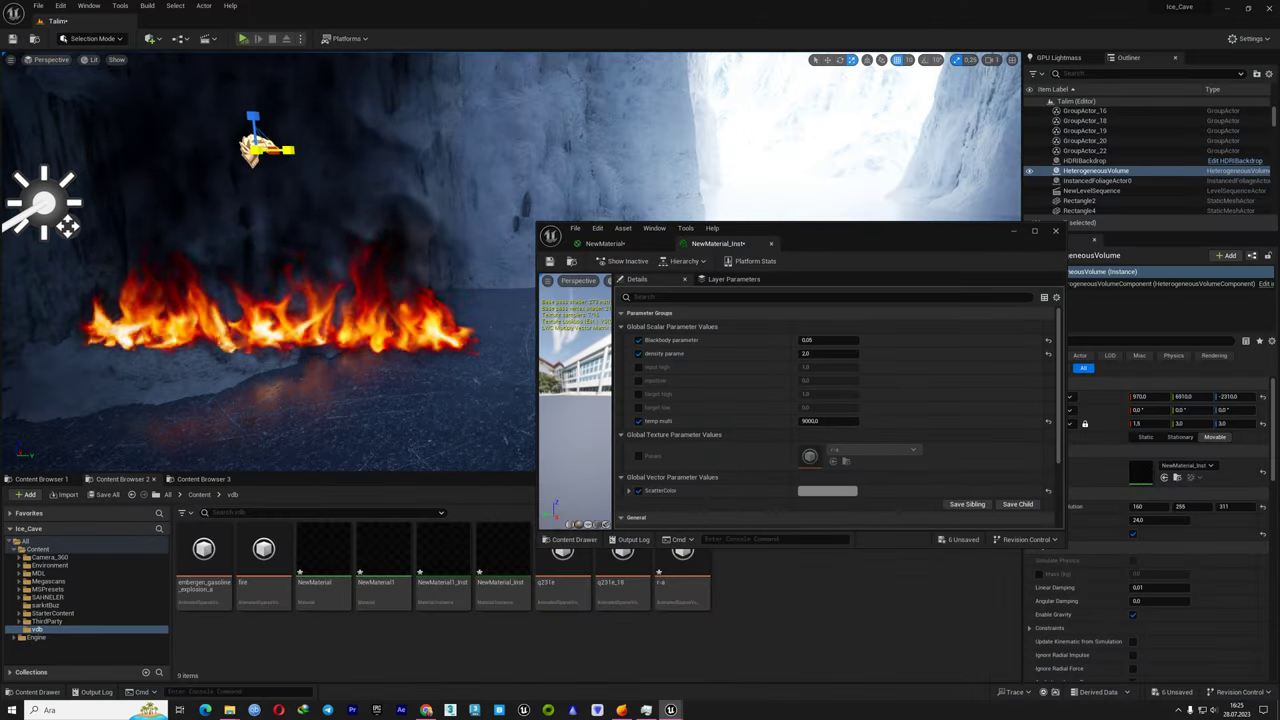
alt+drag(388, 284, 410, 275)
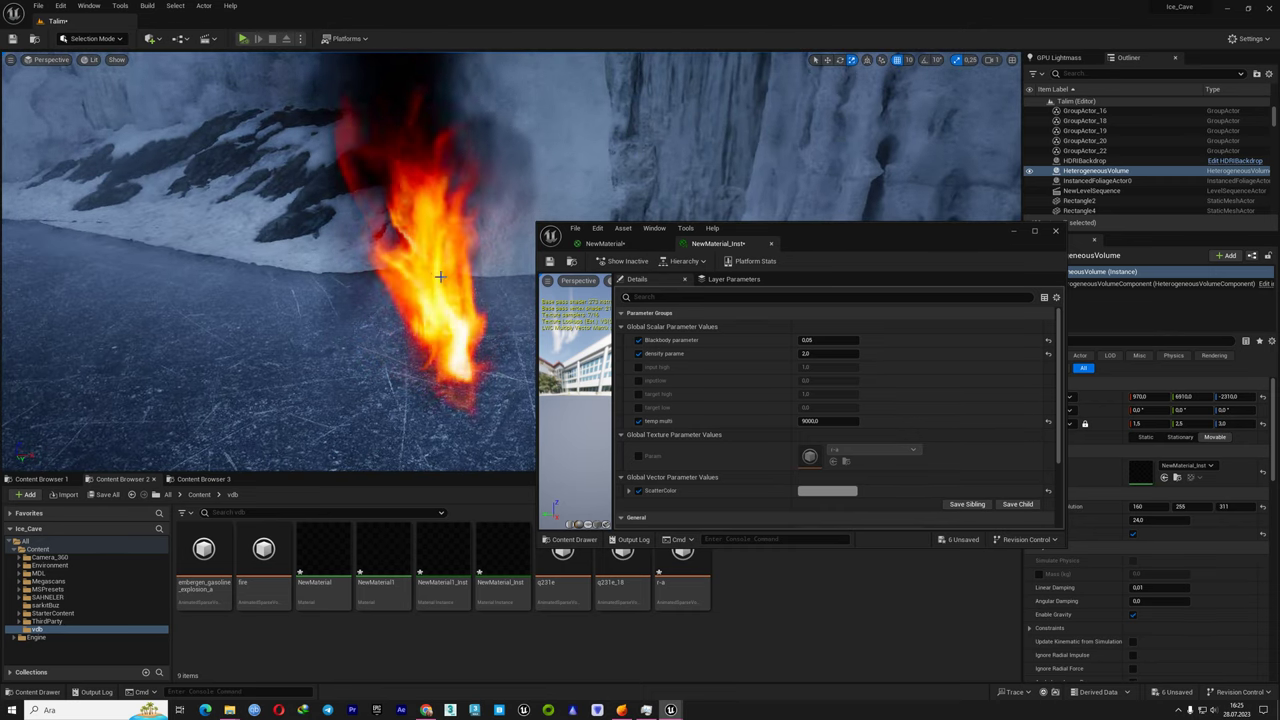
click(621, 710)
mouse_move(465, 274)
right_down()
mouse_move(560, 280)
mouse_move(470, 300)
right_up()
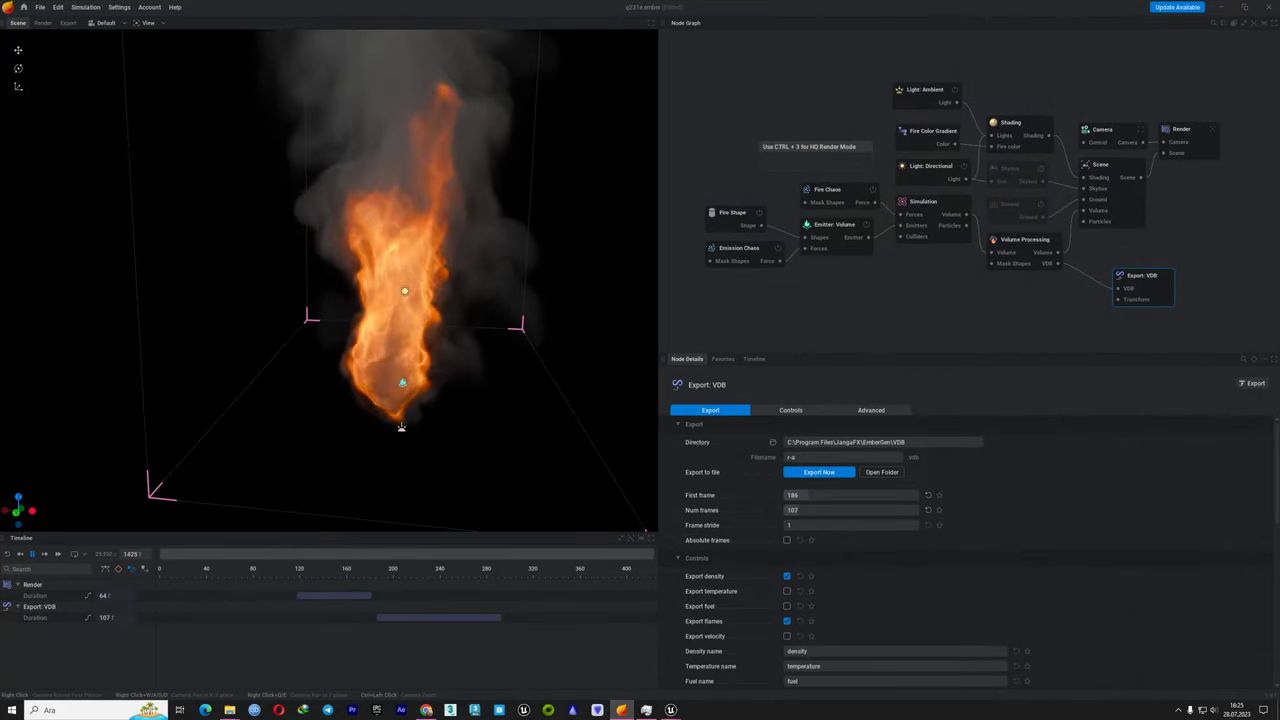
right_drag(470, 300, 502, 347)
mouse_move(620, 710)
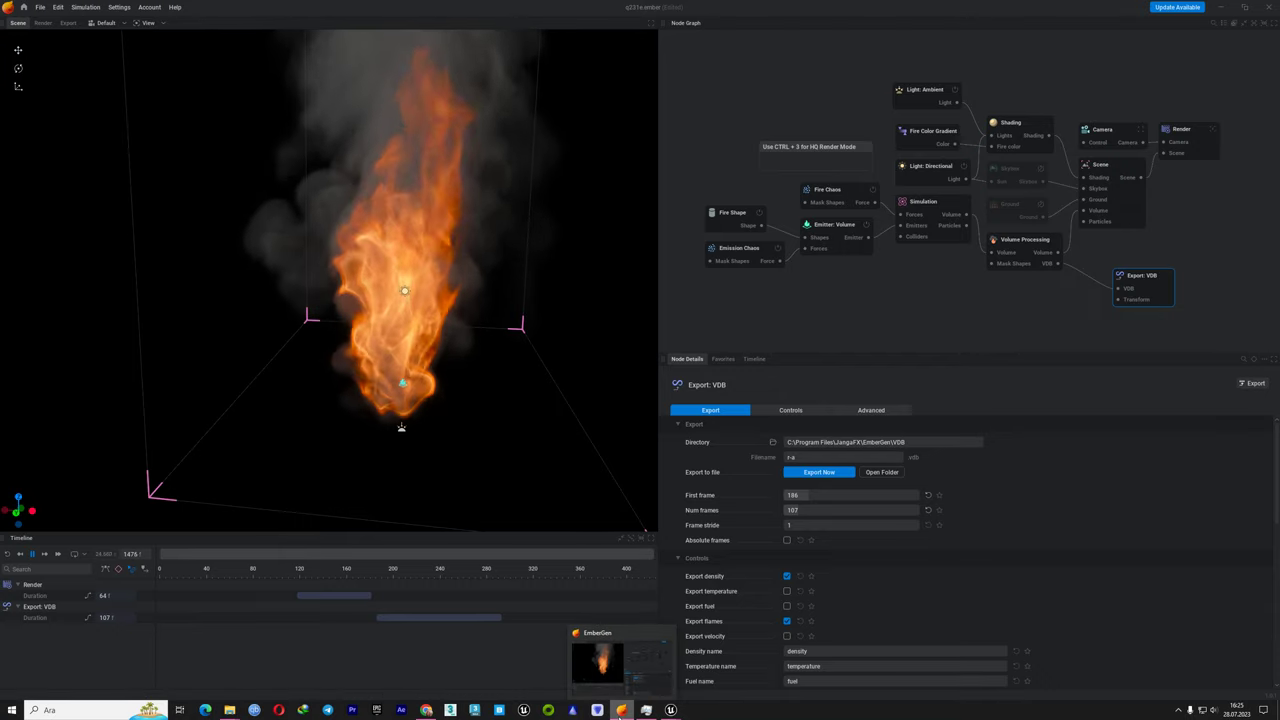
click(620, 710)
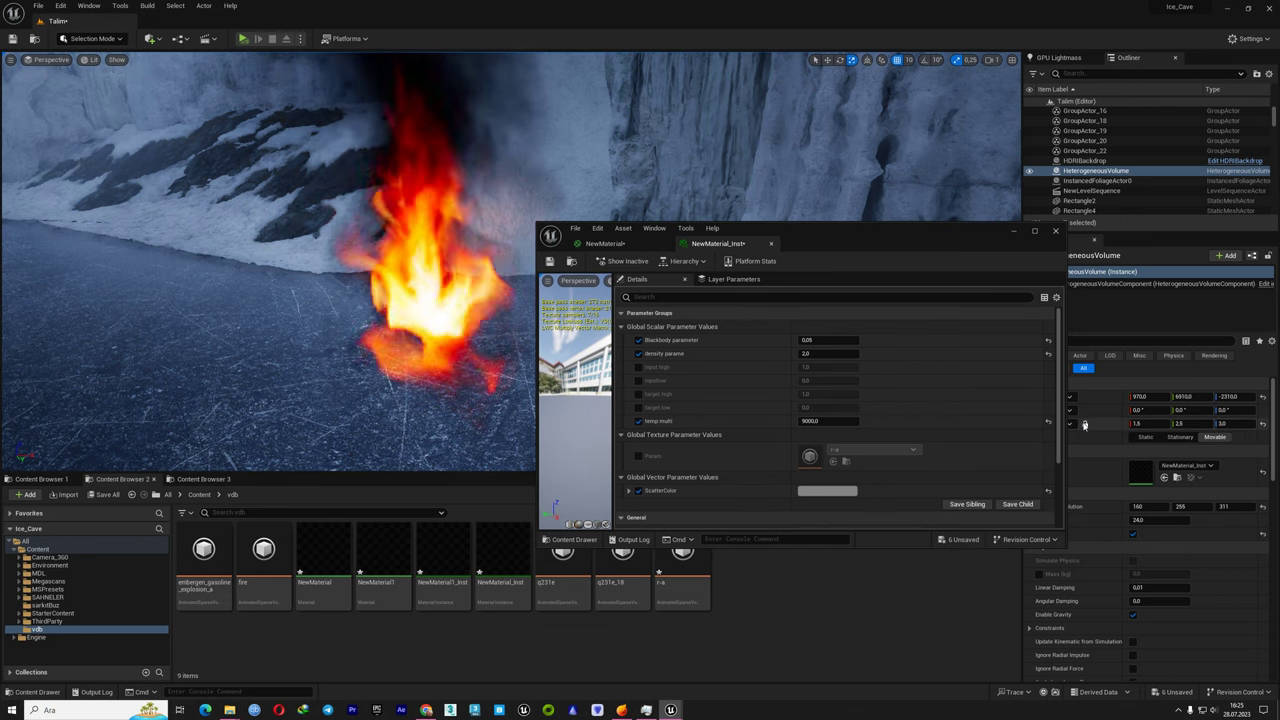
right_drag(465, 300, 465, 300)
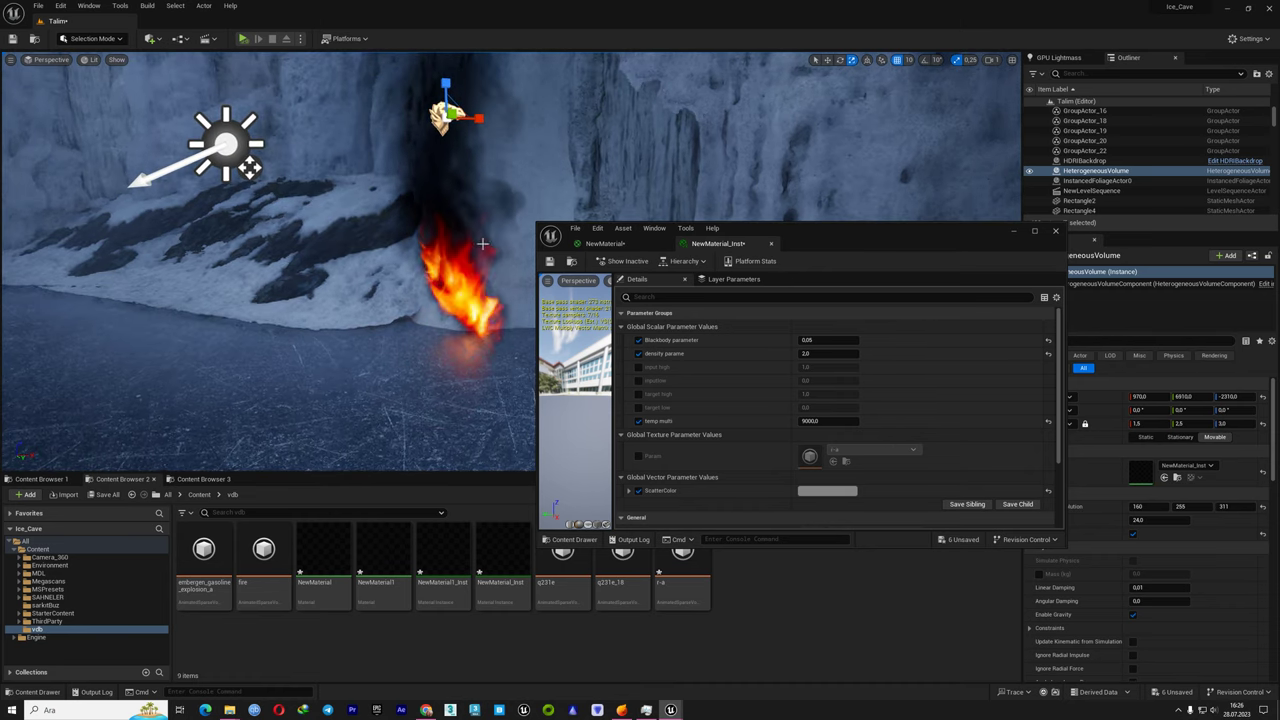
right_drag(475, 143, 475, 143)
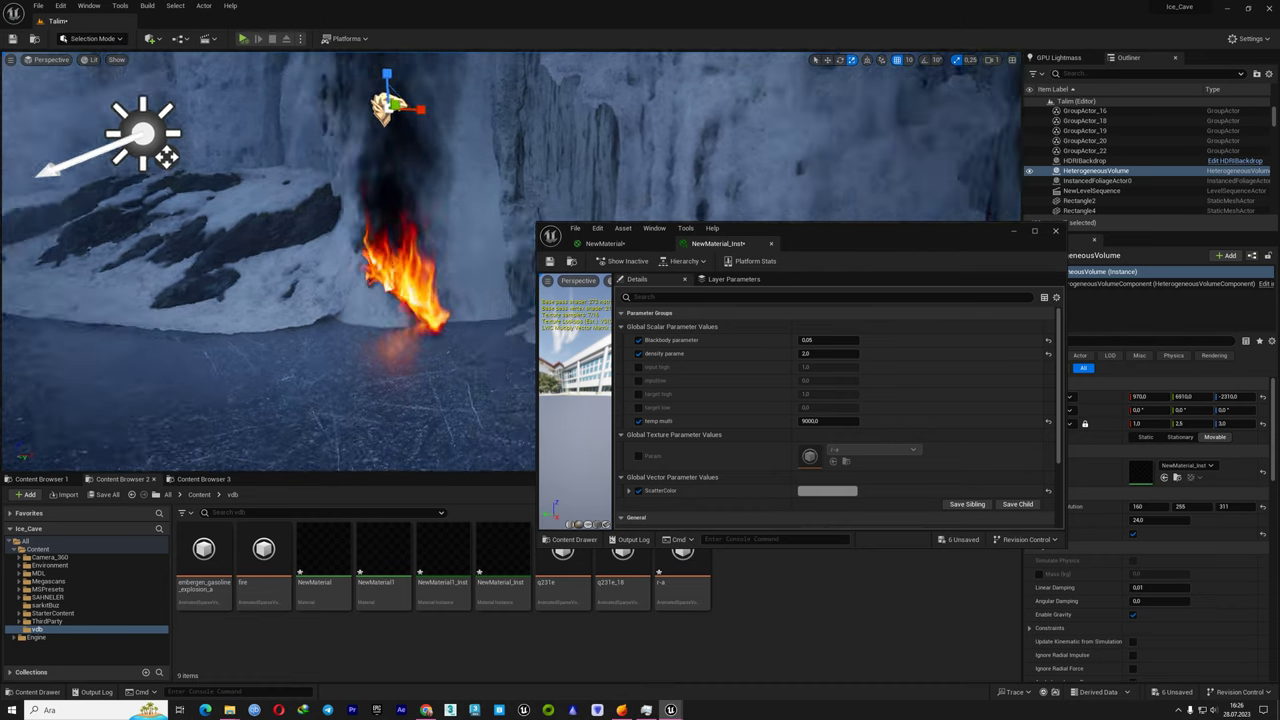
right_drag(645, 172, 645, 172)
key(ctrl+z)
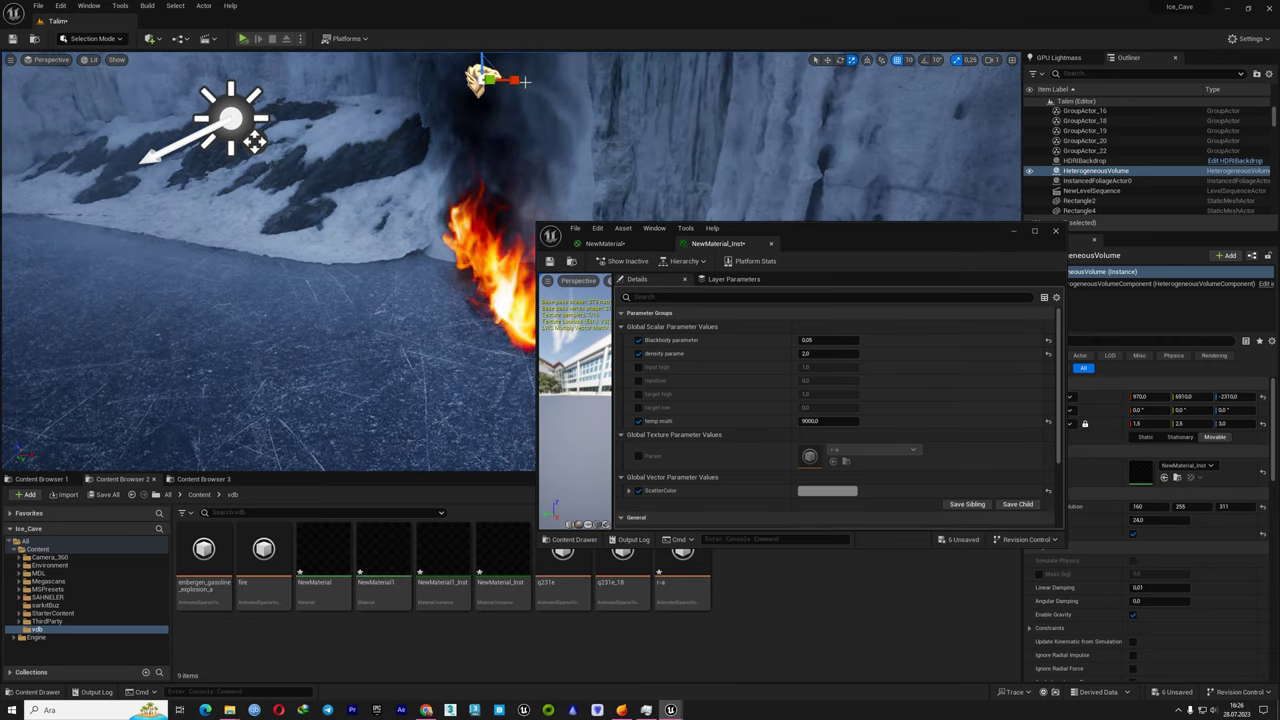
right_drag(500, 117, 499, 197)
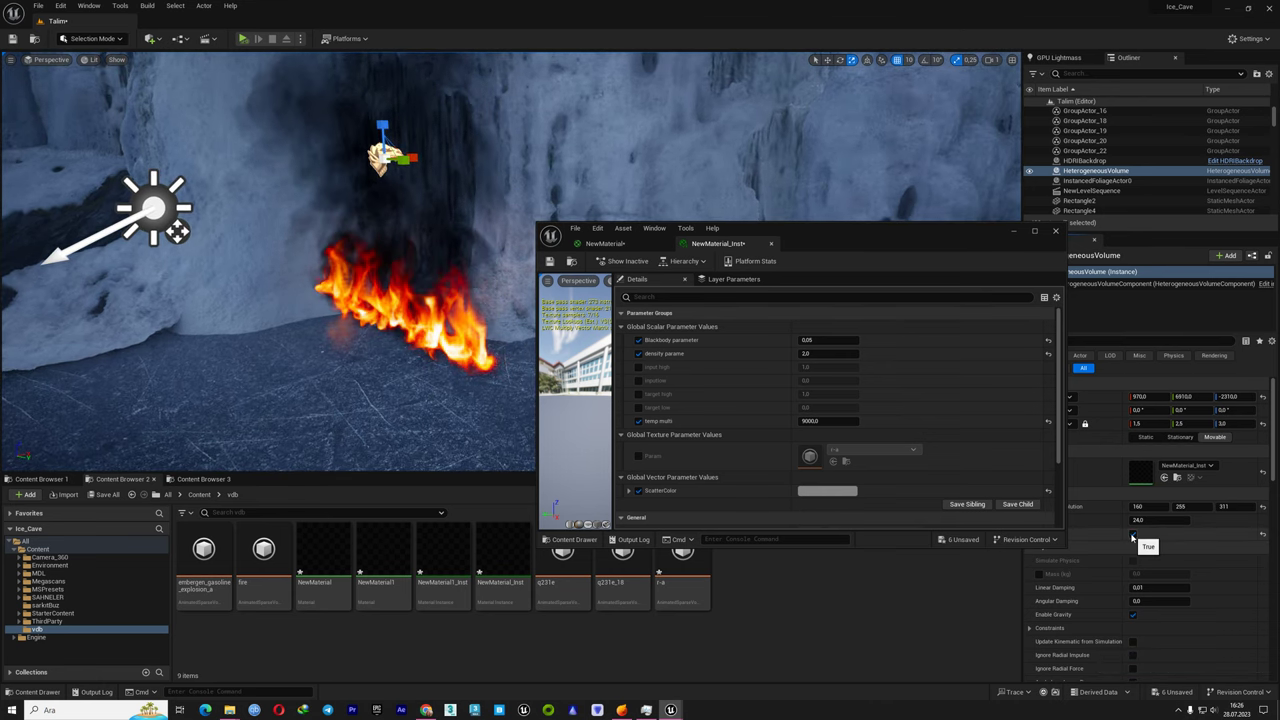
scroll(459, 316, up, 10)
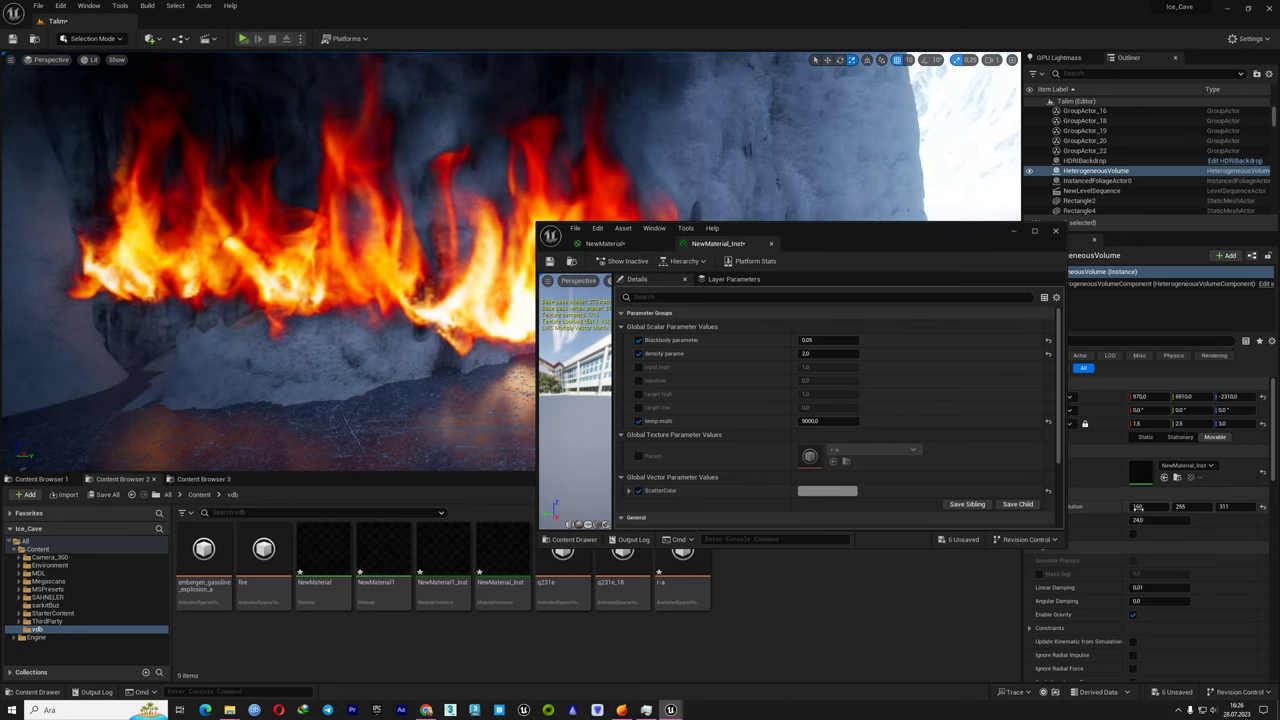
click(1133, 536)
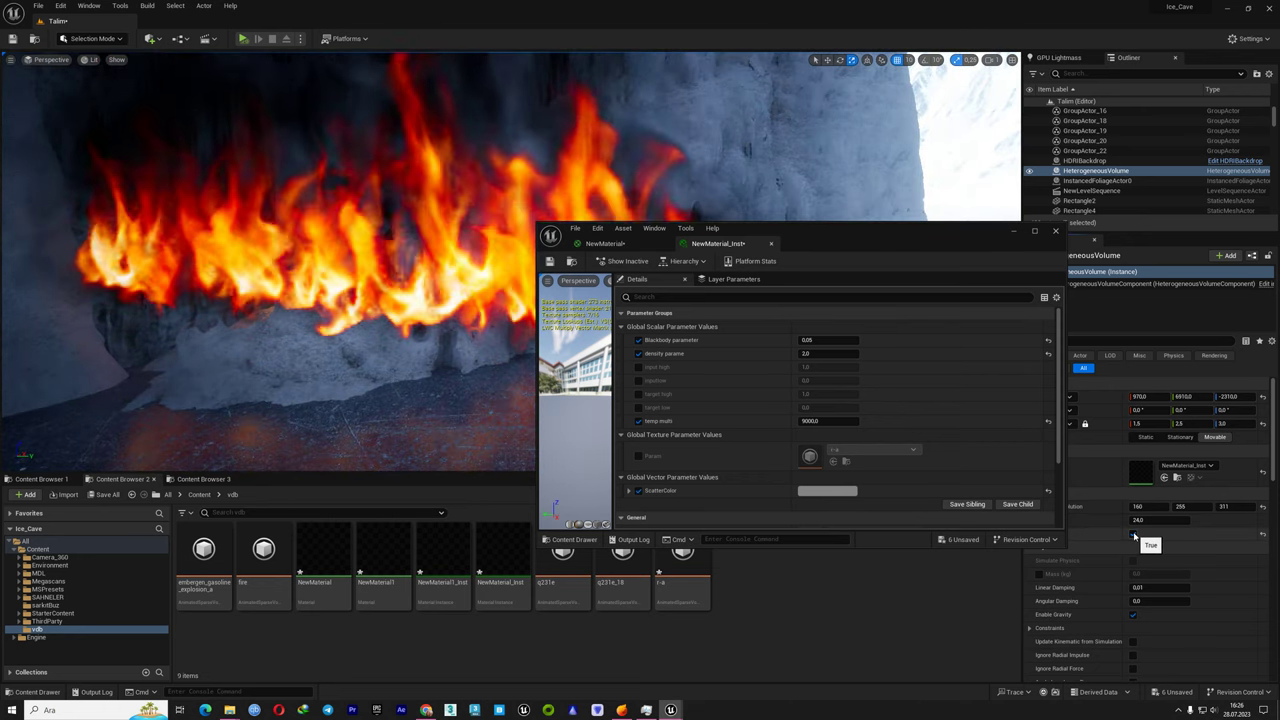
click(1133, 536)
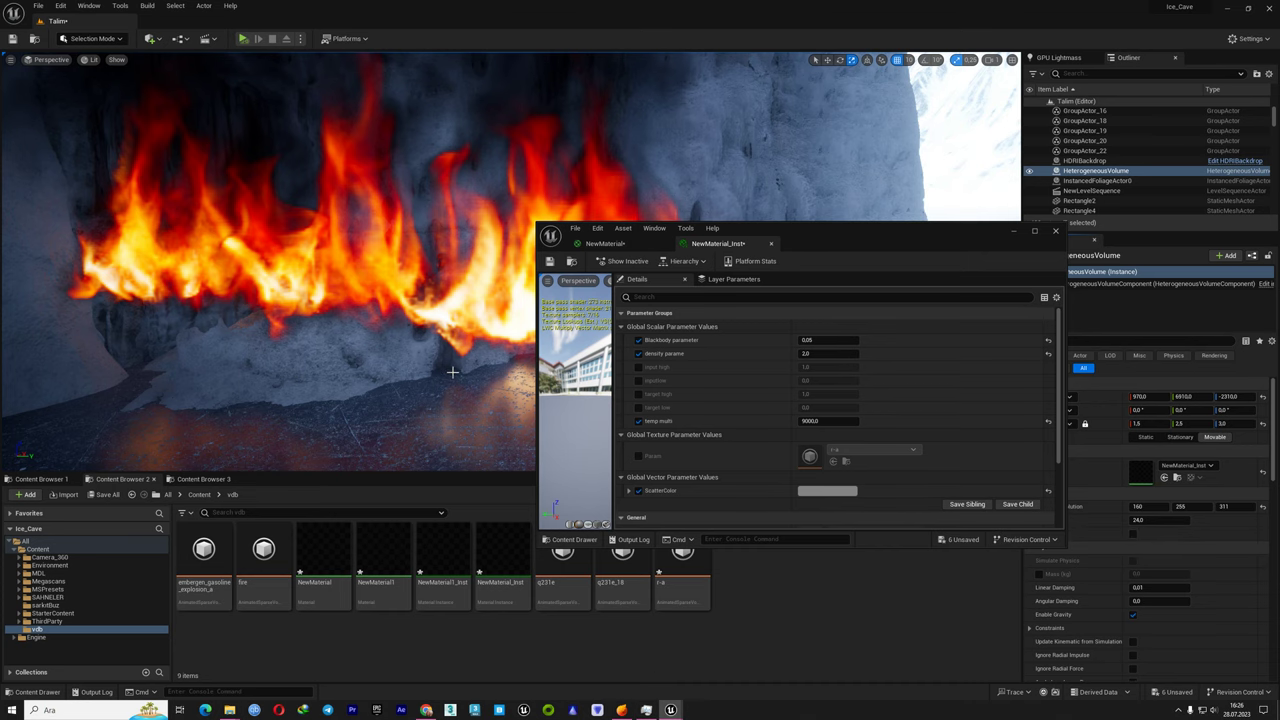
click(624, 710)
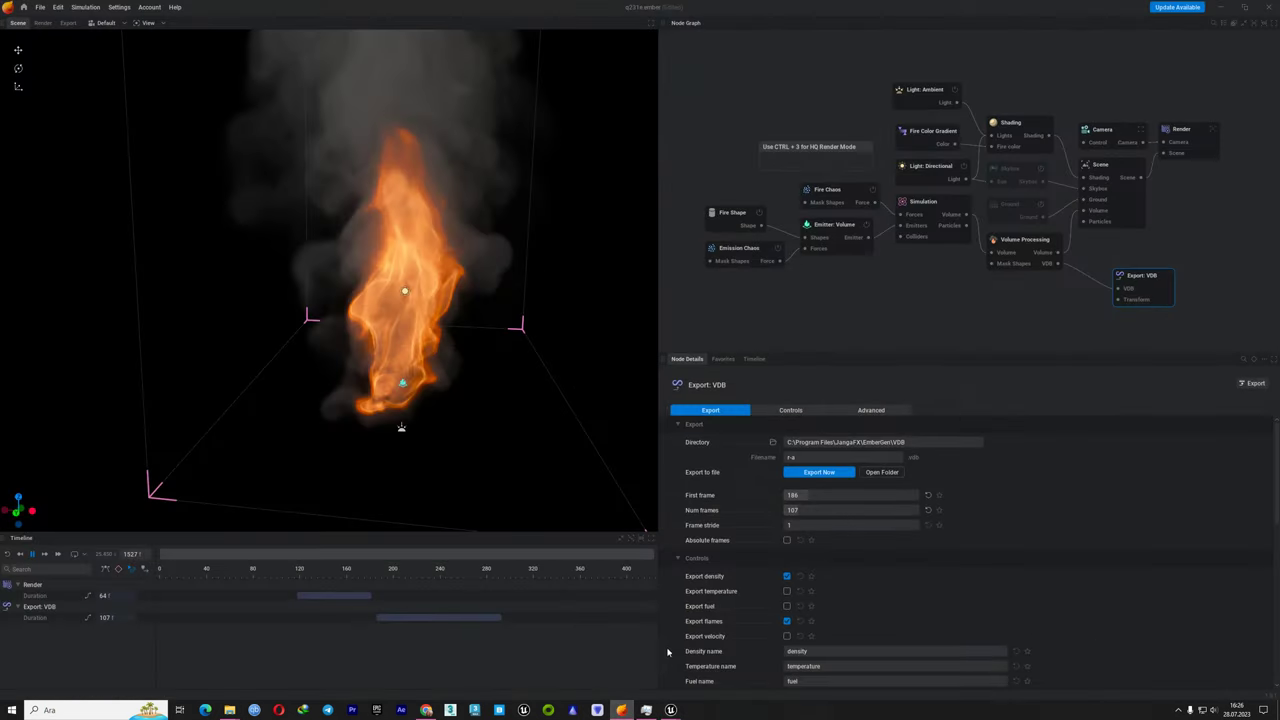
Review the volume emitter, volume processing, Emission Chaos and simulation settings
click(838, 228)
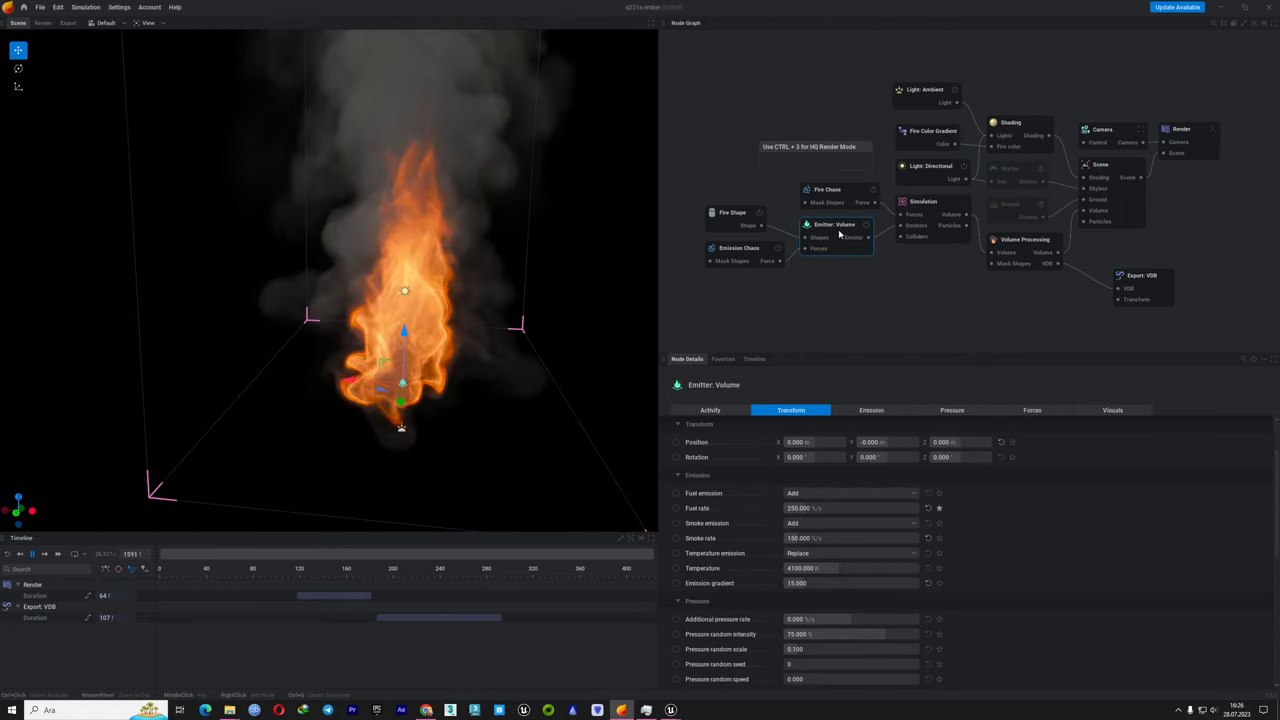
click(1024, 247)
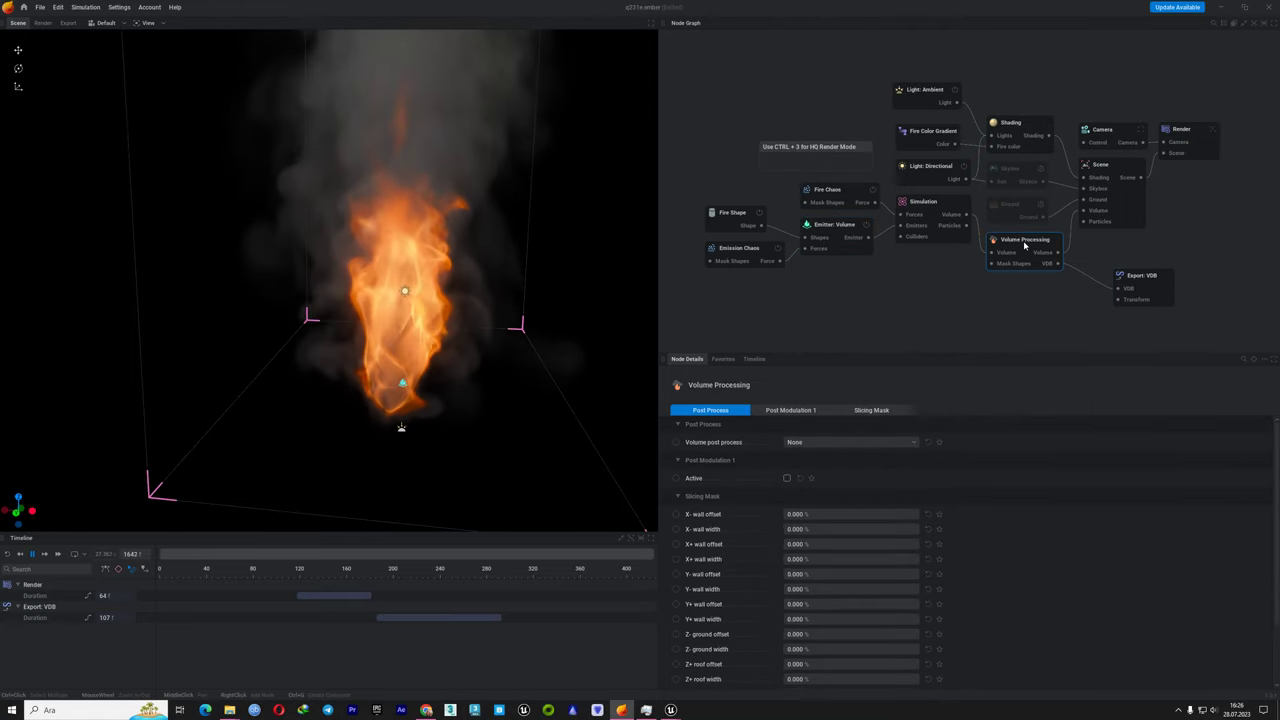
click(751, 253)
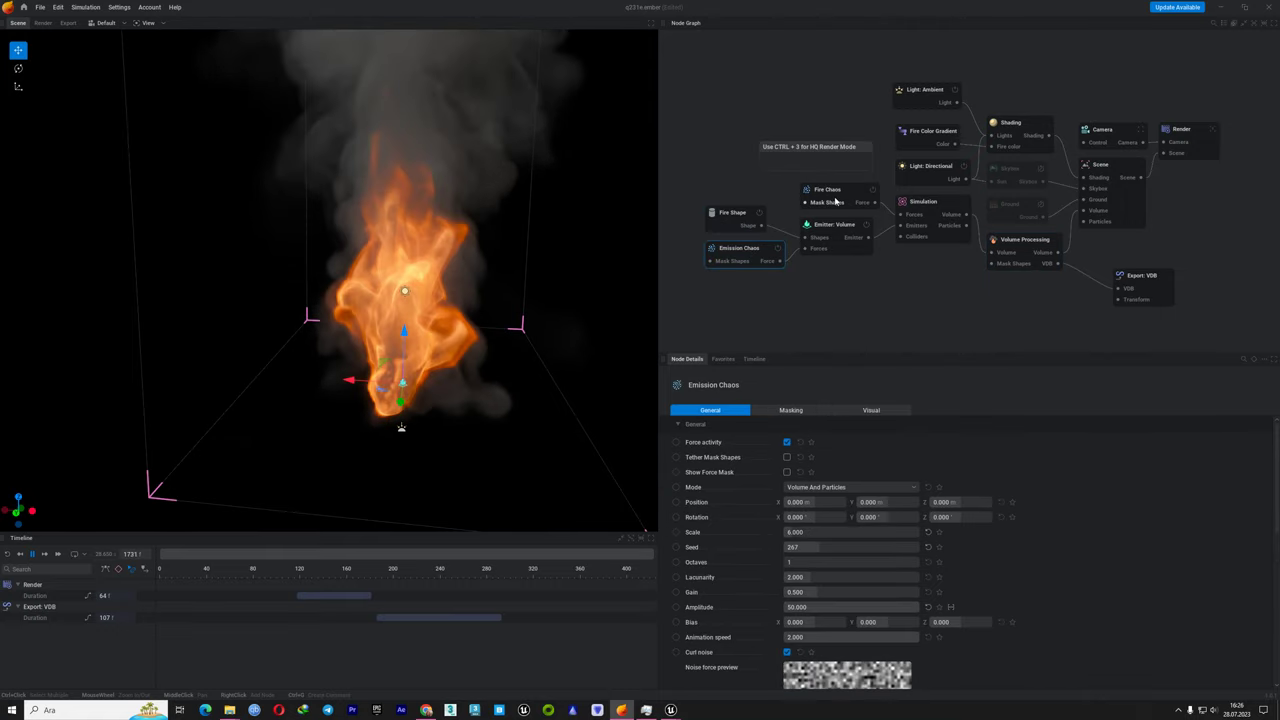
click(1036, 250)
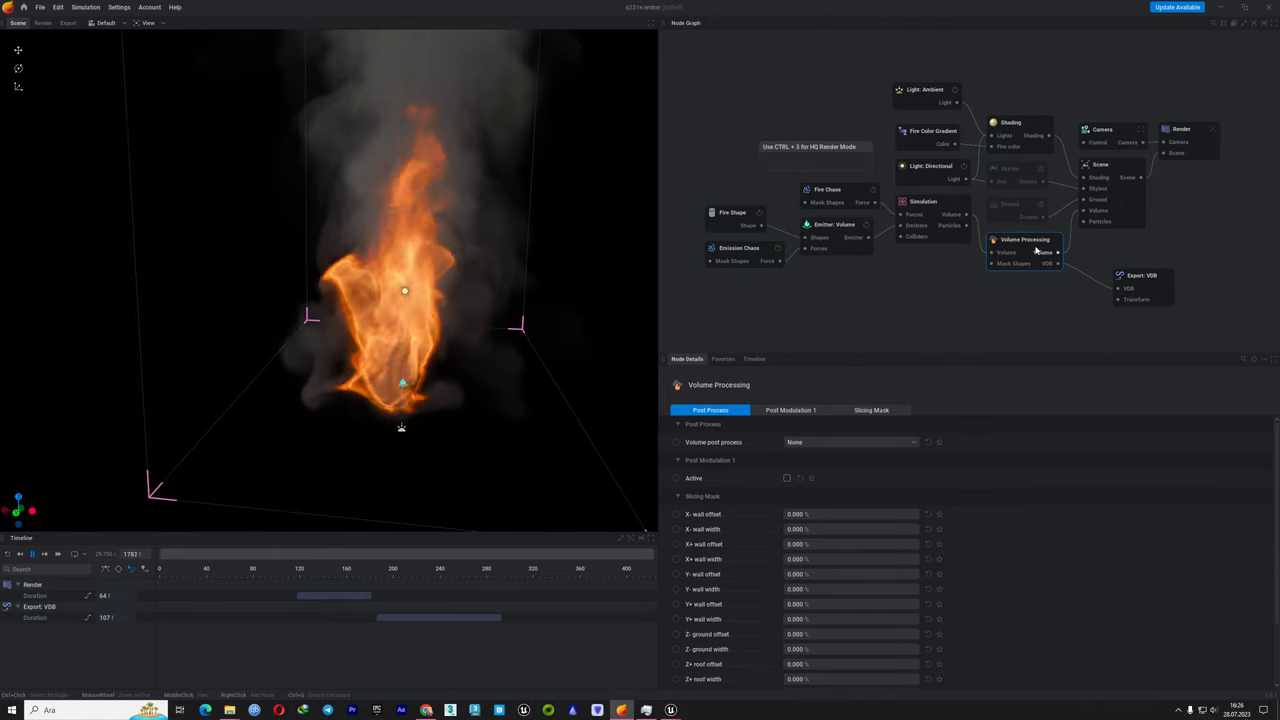
click(925, 208)
scroll(733, 568, up, 2)
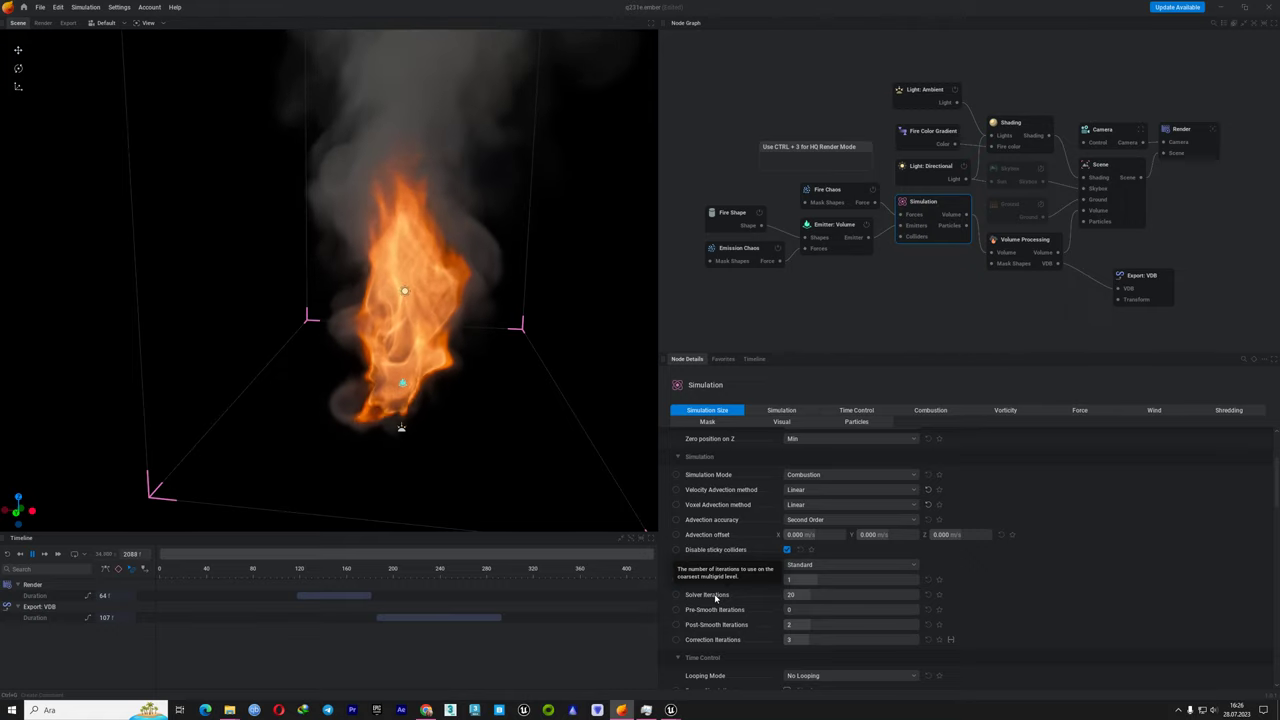
scroll(715, 597, down, 1)
scroll(726, 552, up, 5)
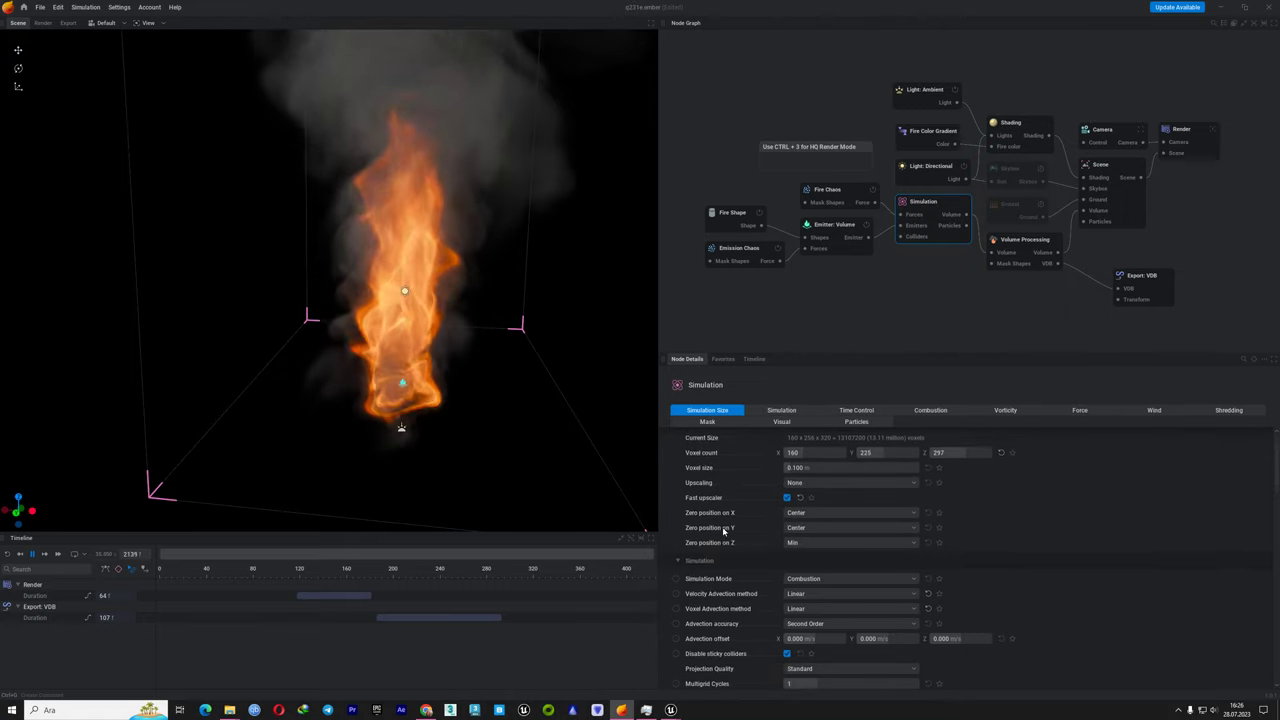
Set simulation upscaling to X2, apply the new resolution, and select Export: VDB
click(808, 500)
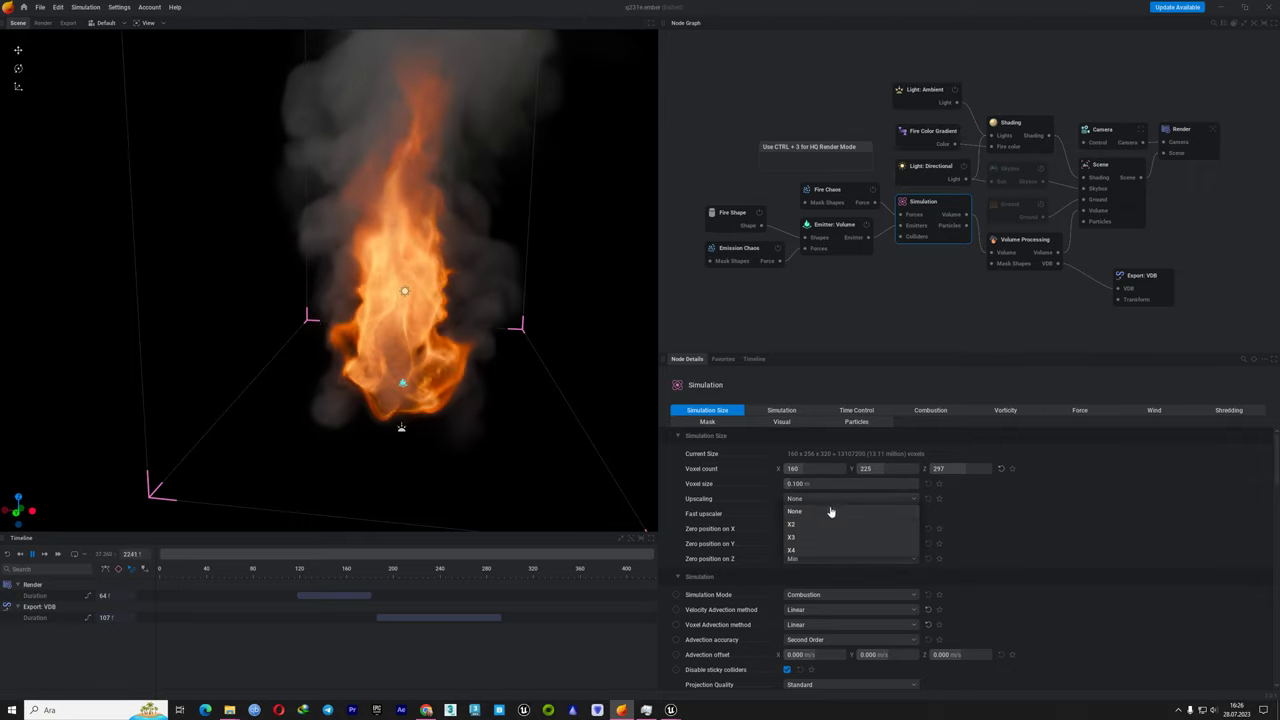
click(806, 525)
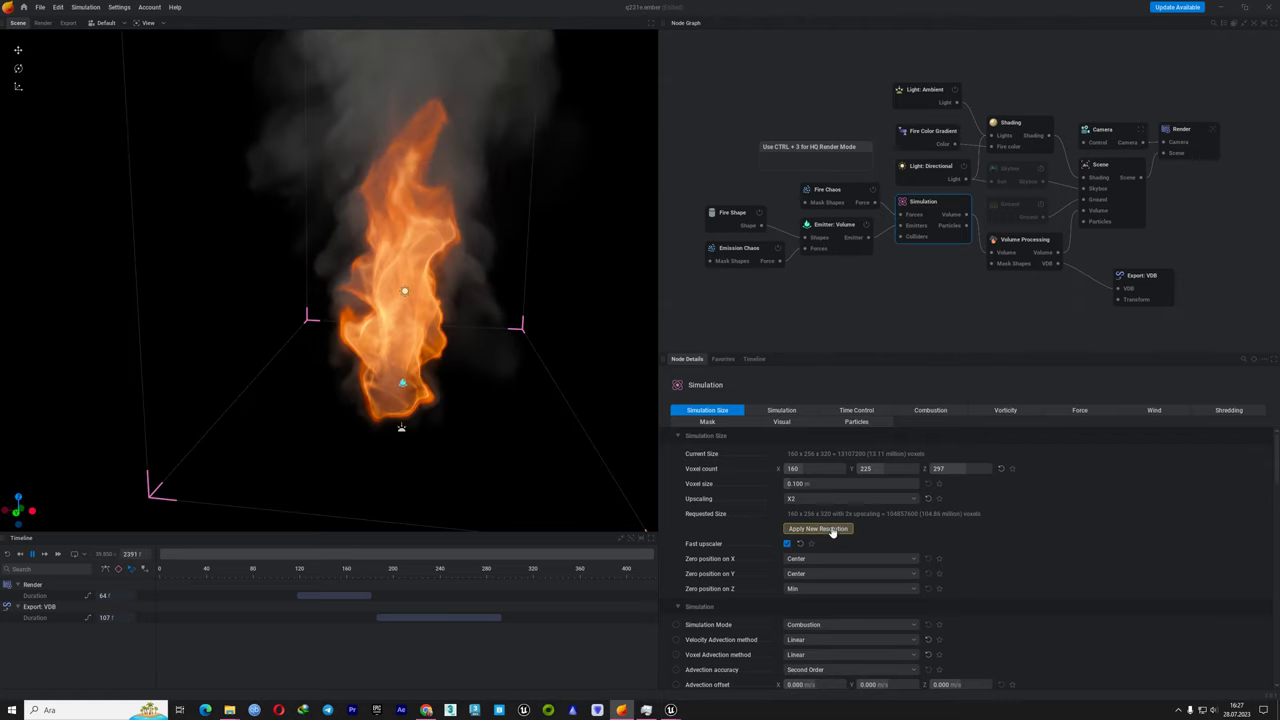
click(832, 531)
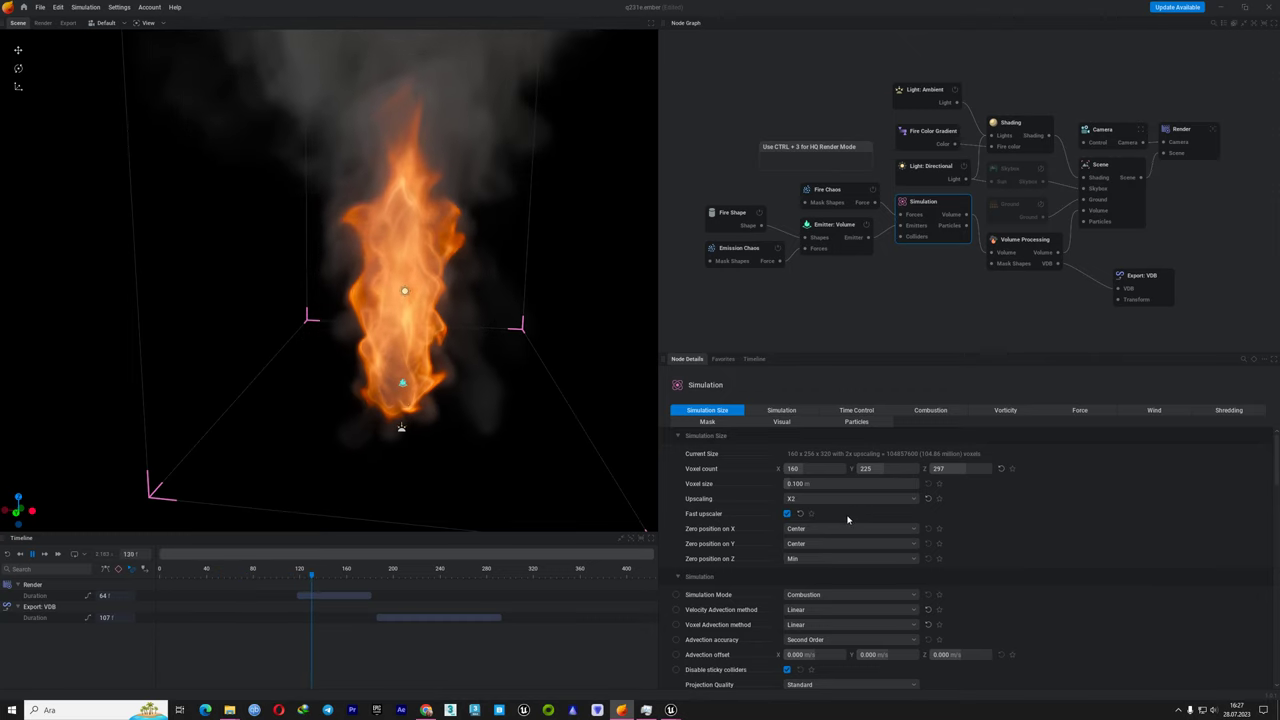
click(1165, 294)
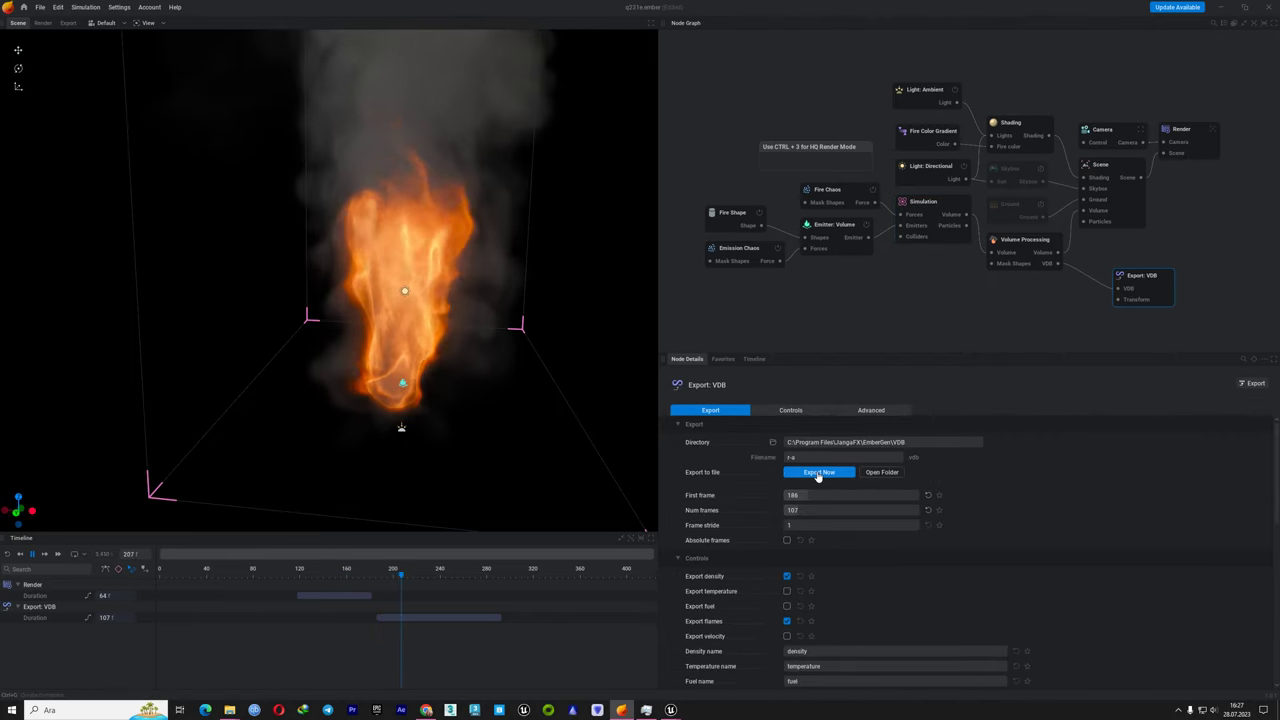
Decline overwriting, rename the export file to r-ax2, and export the VDB sequence
click(818, 475)
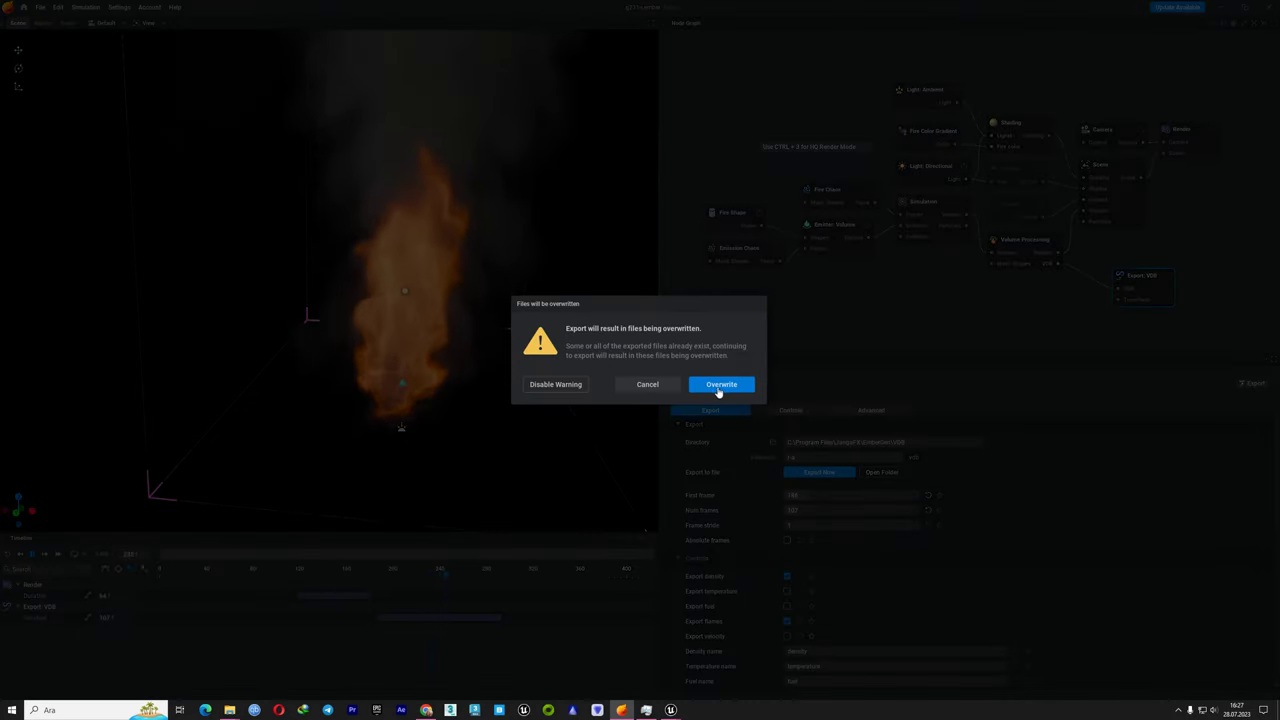
click(648, 386)
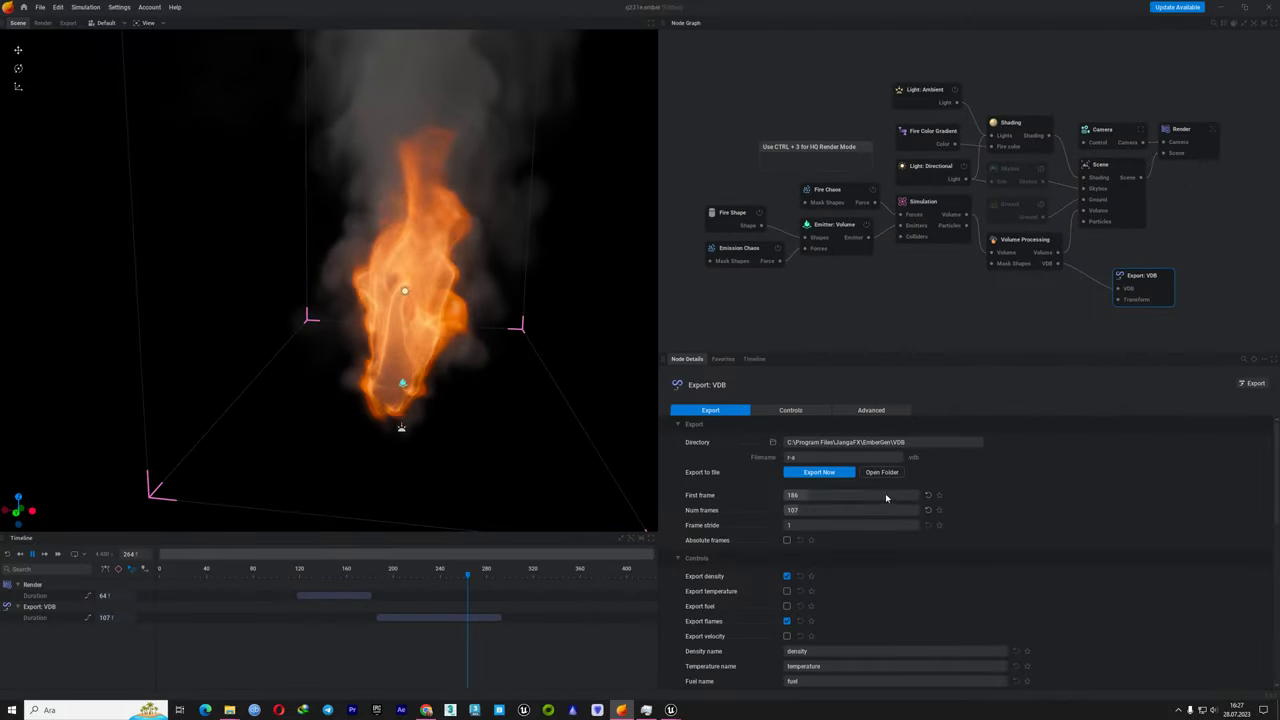
click(812, 457)
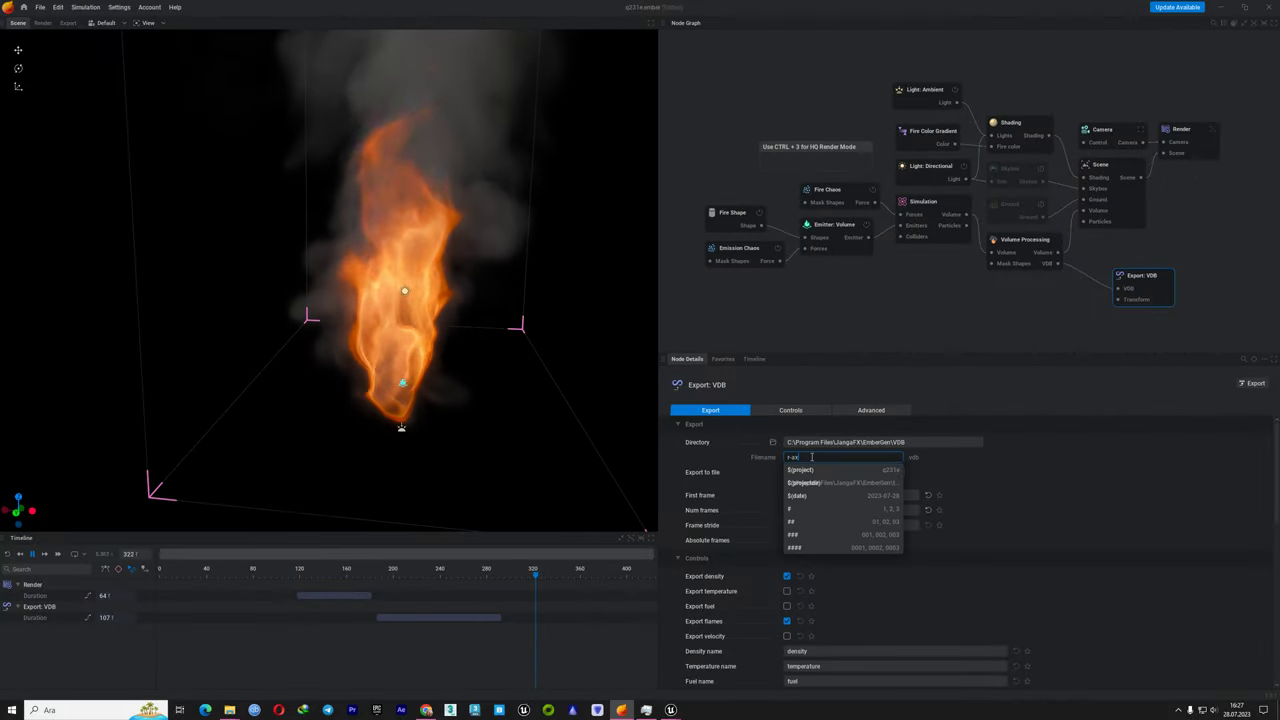
text(x2)
key(Return)
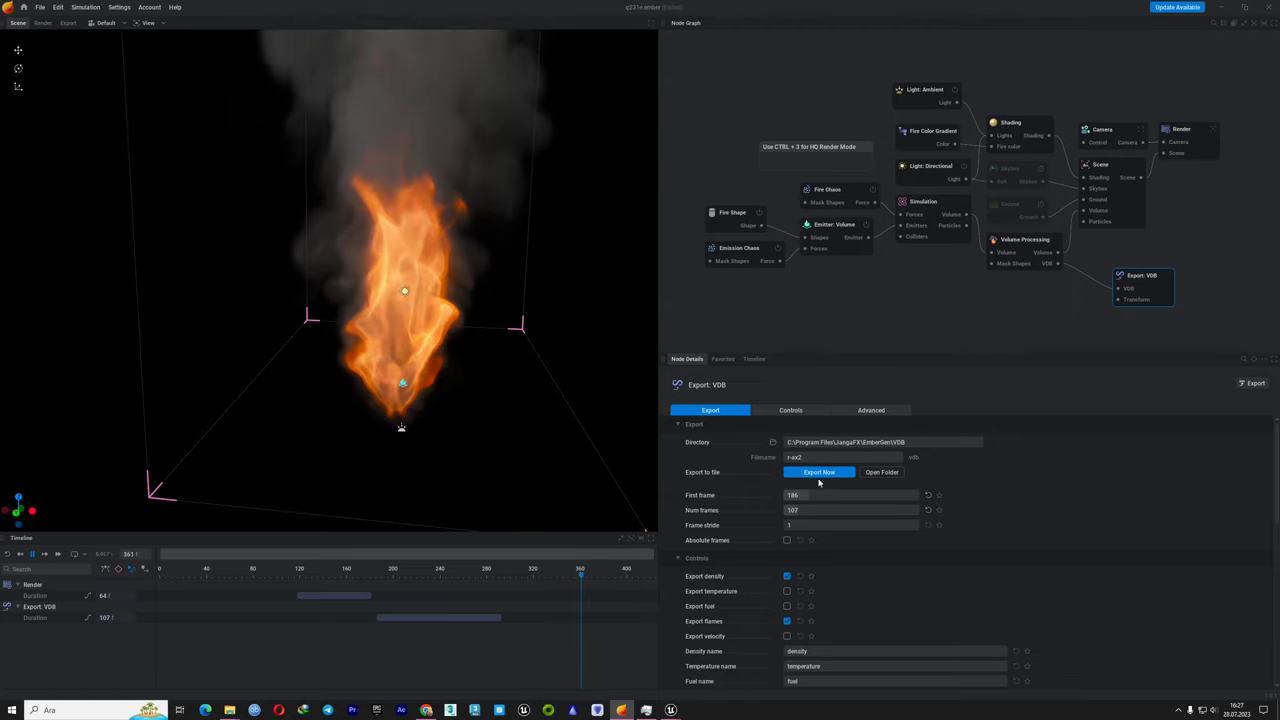
click(819, 472)
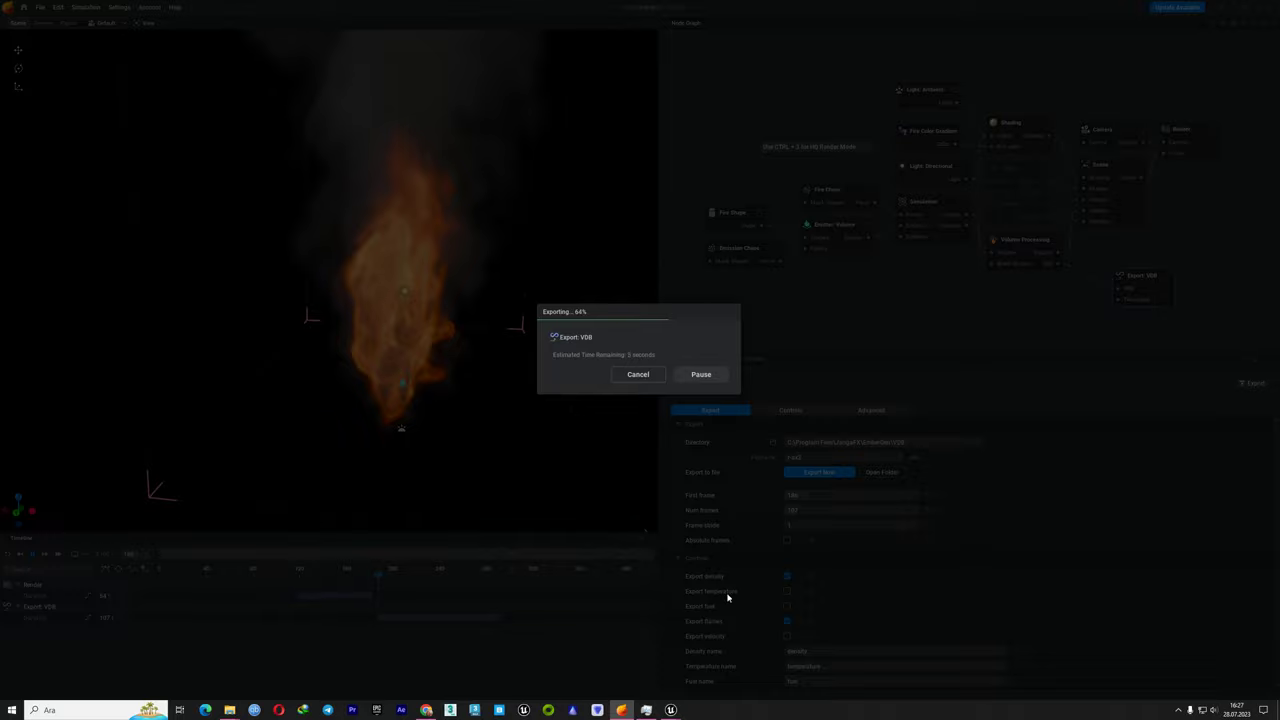
Check GPU and drive C disk usage in Task Manager, then cancel EmberGen's export
click(646, 710)
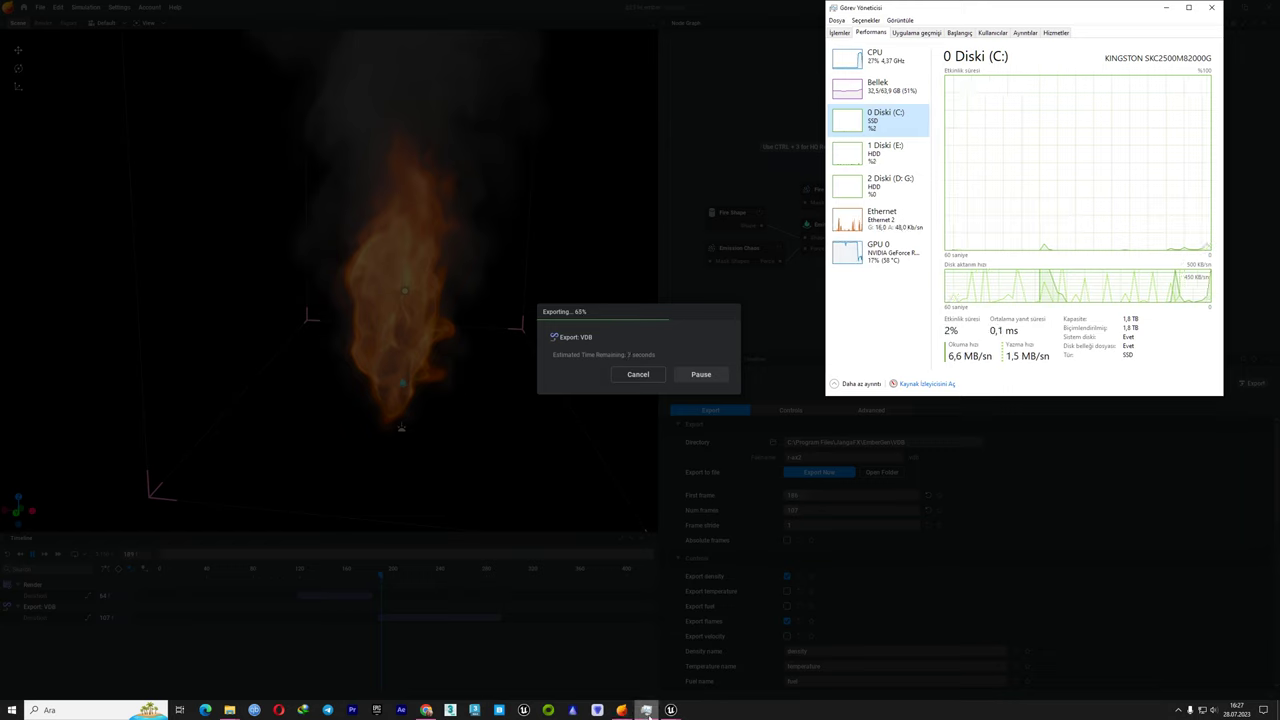
click(886, 255)
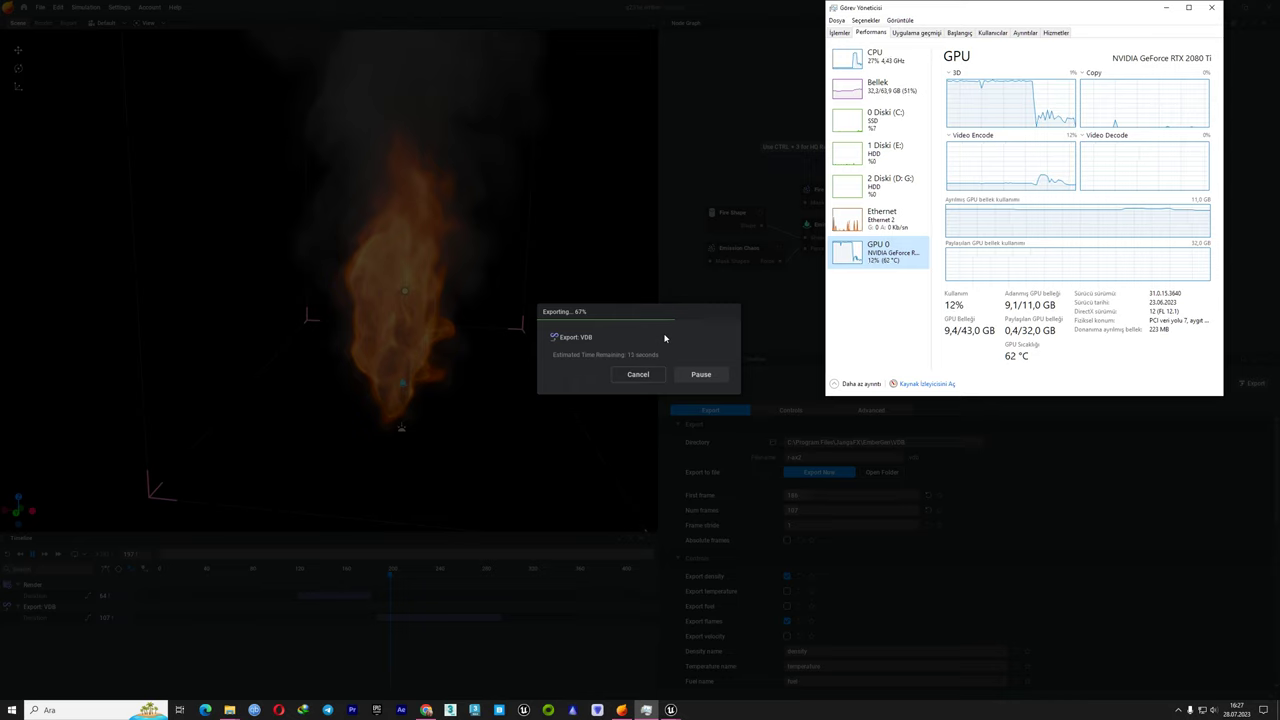
click(865, 122)
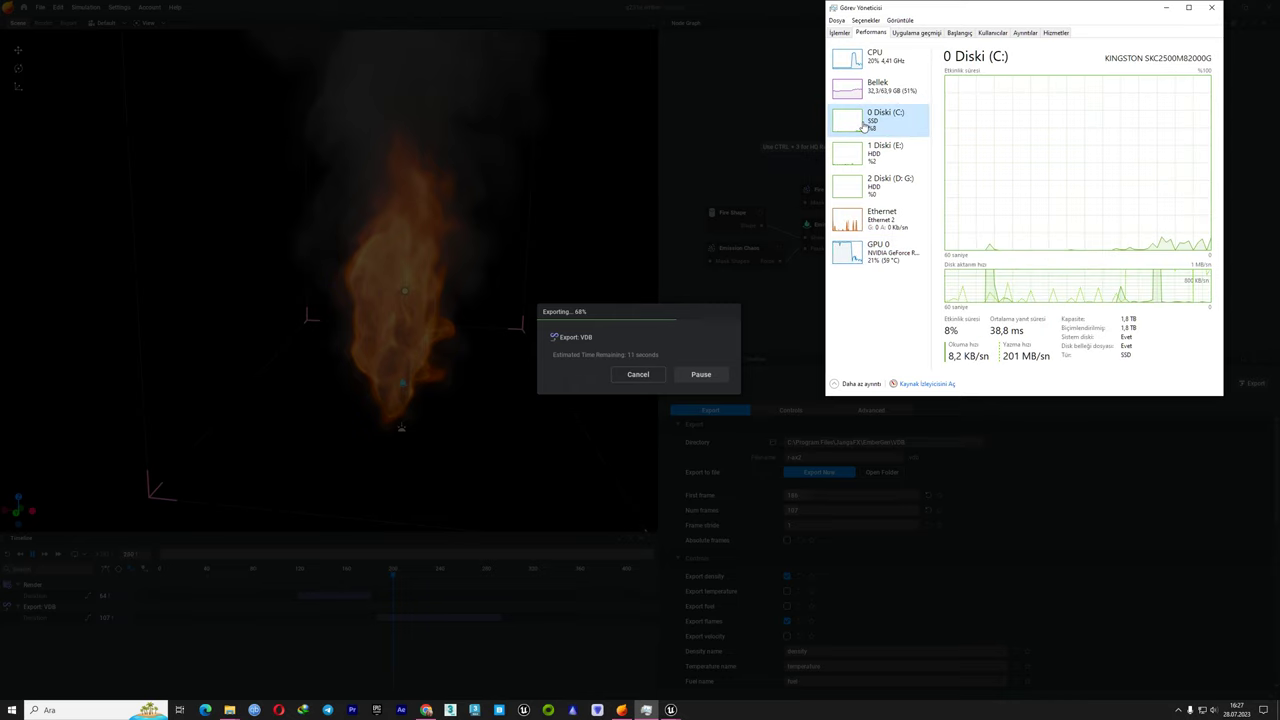
click(636, 376)
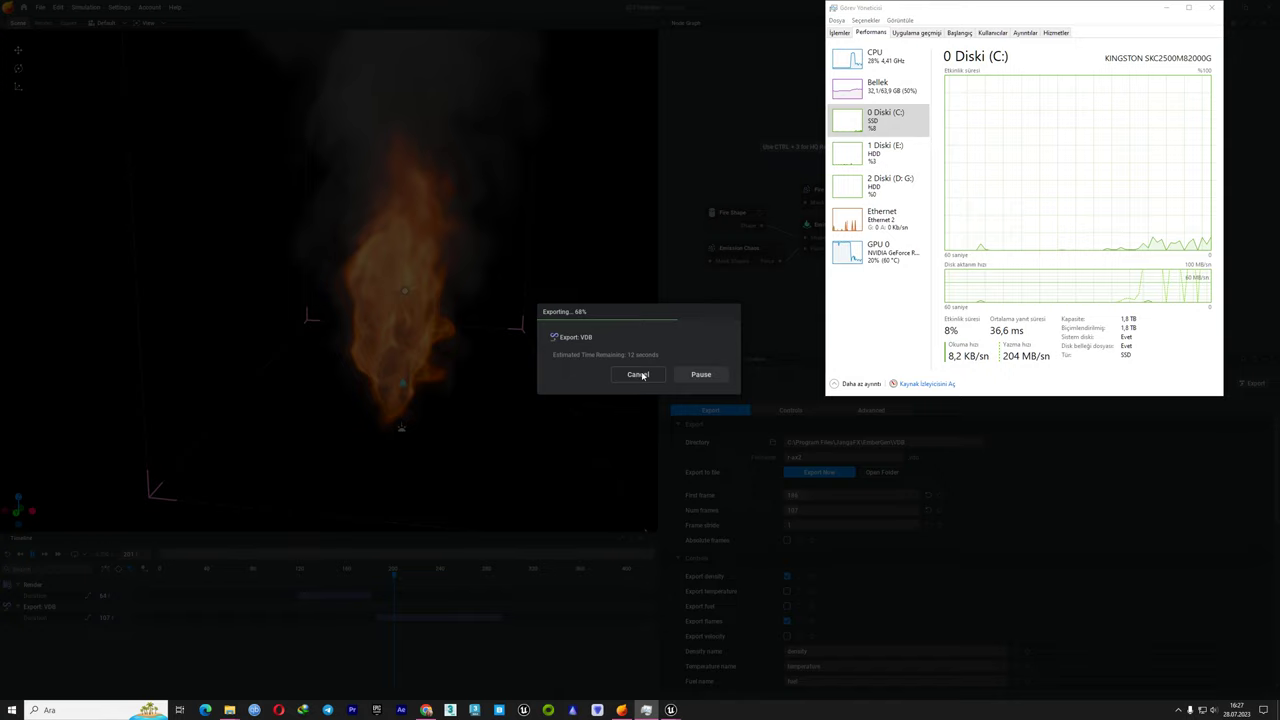
click(636, 378)
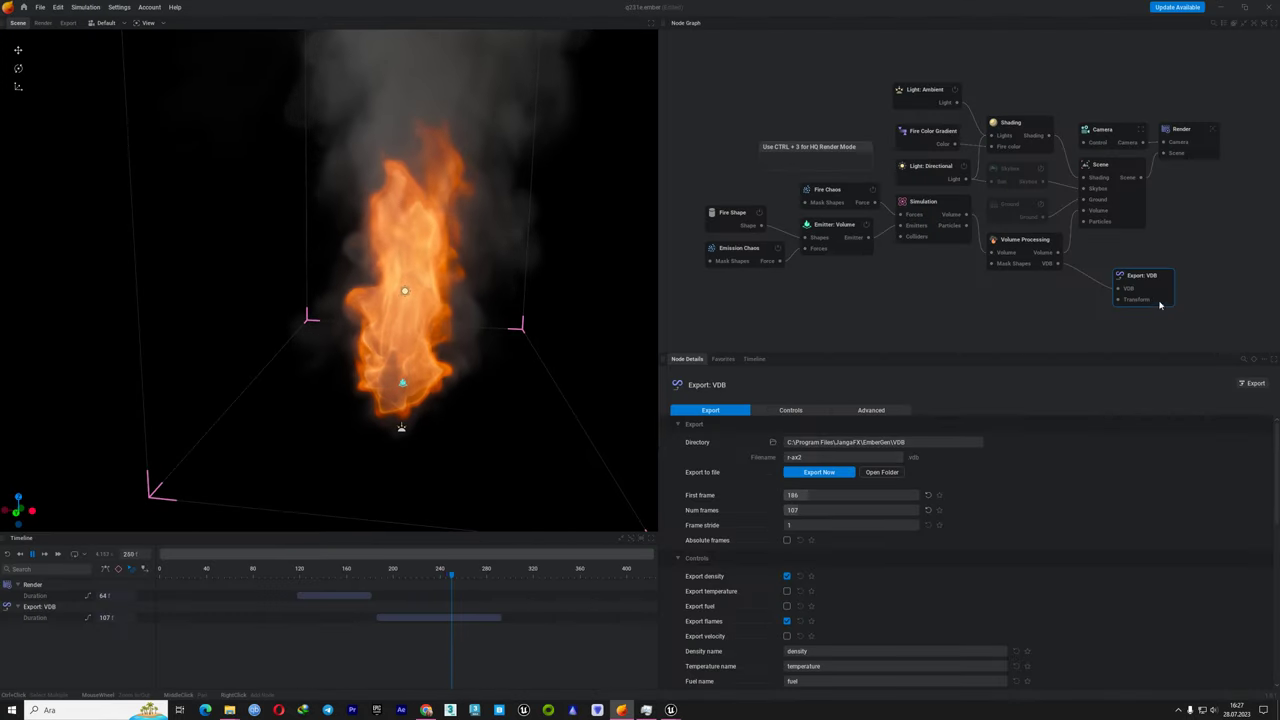
Set simulation upscaling to None and apply the non-upscaled resolution
click(1020, 242)
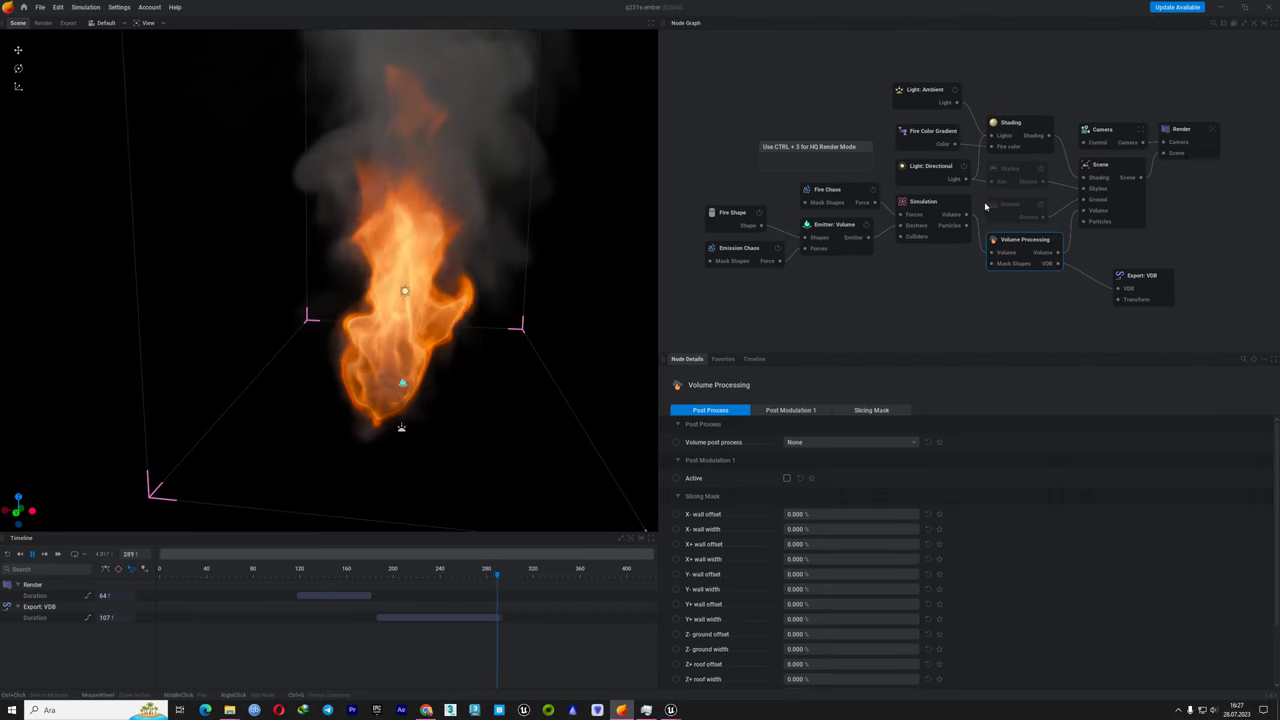
click(940, 206)
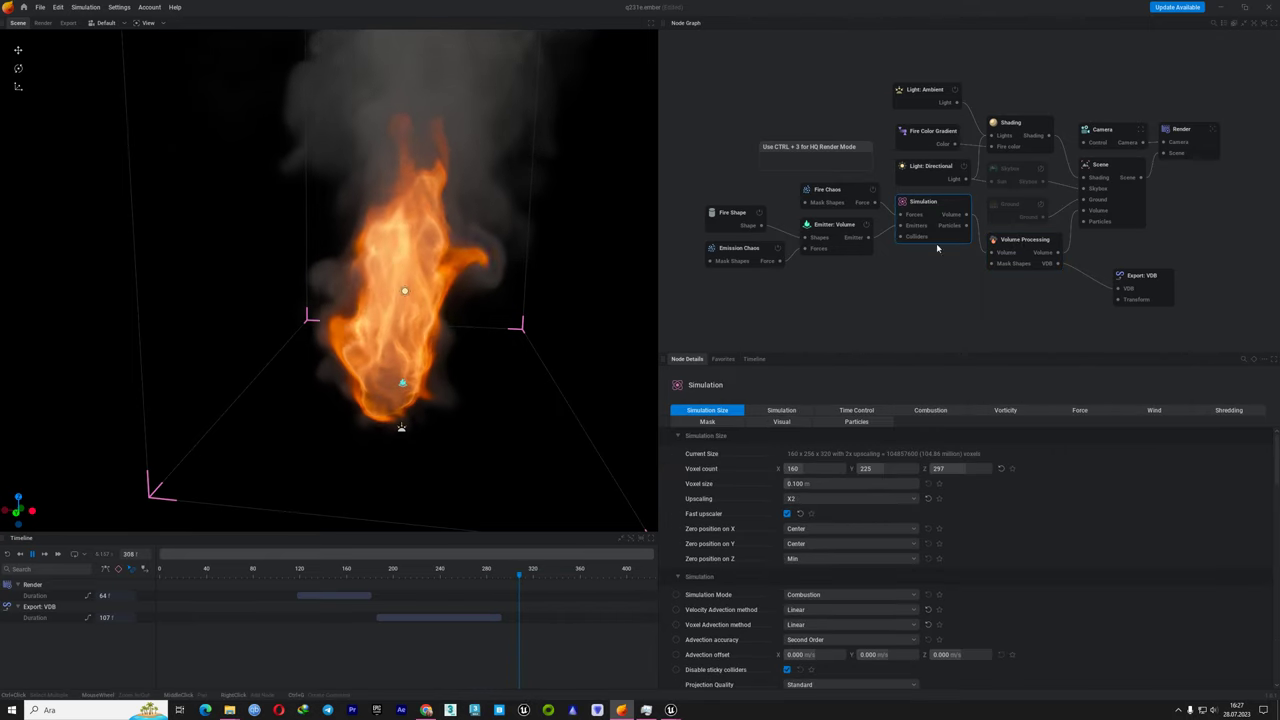
click(826, 499)
click(816, 513)
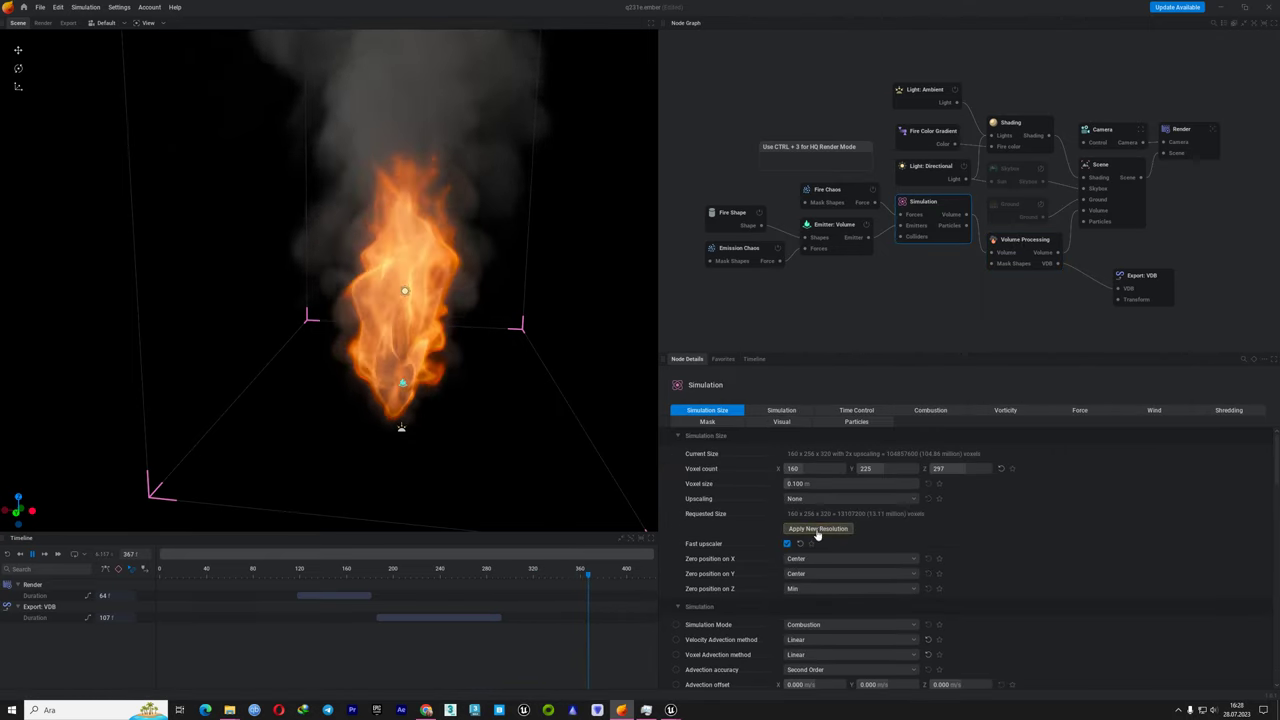
click(817, 529)
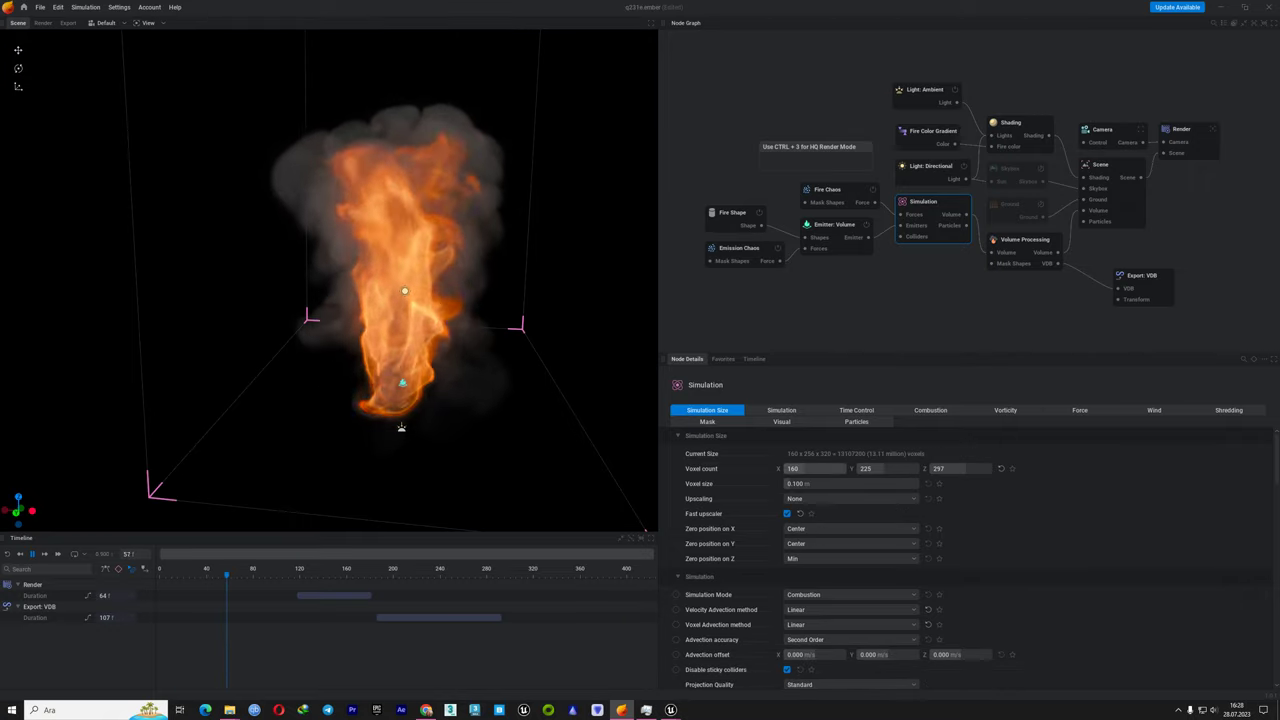
Raise voxel counts to 224×256×320, then 288×320×384, applying each time
mouse_move(808, 469)
mouse_down()
mouse_move(805, 484)
mouse_move(887, 469)
mouse_up()
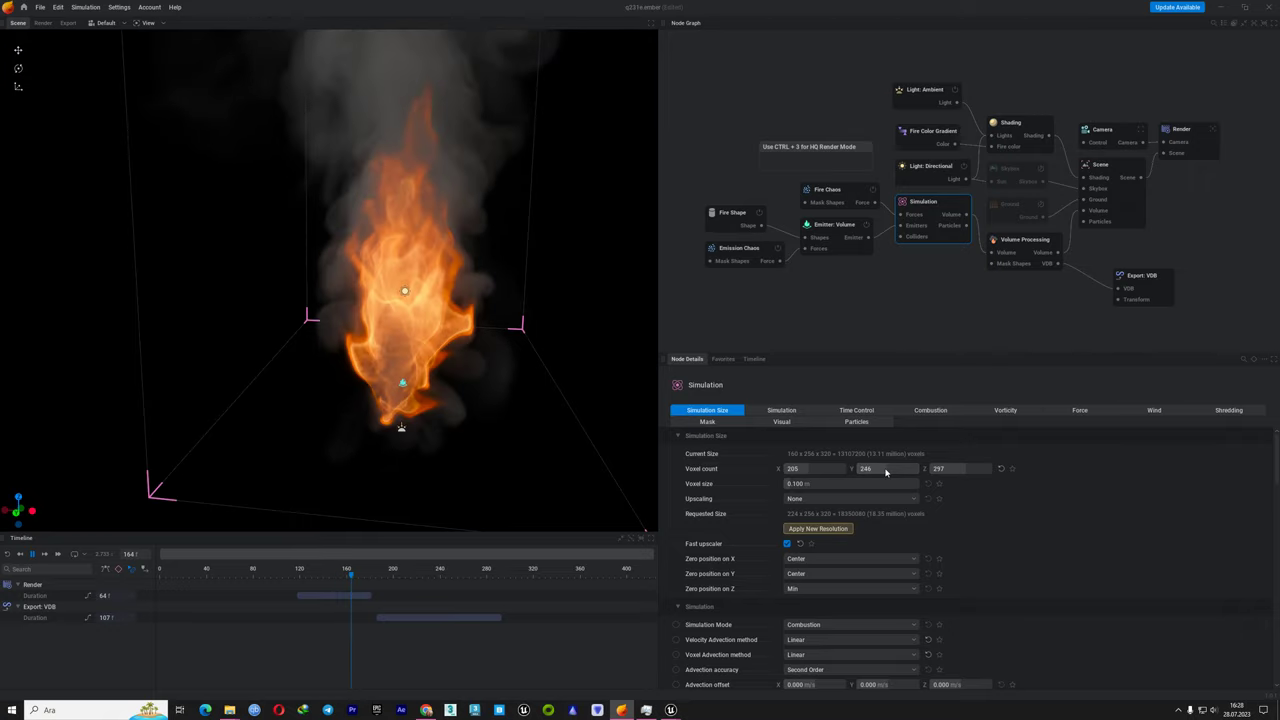
click(826, 530)
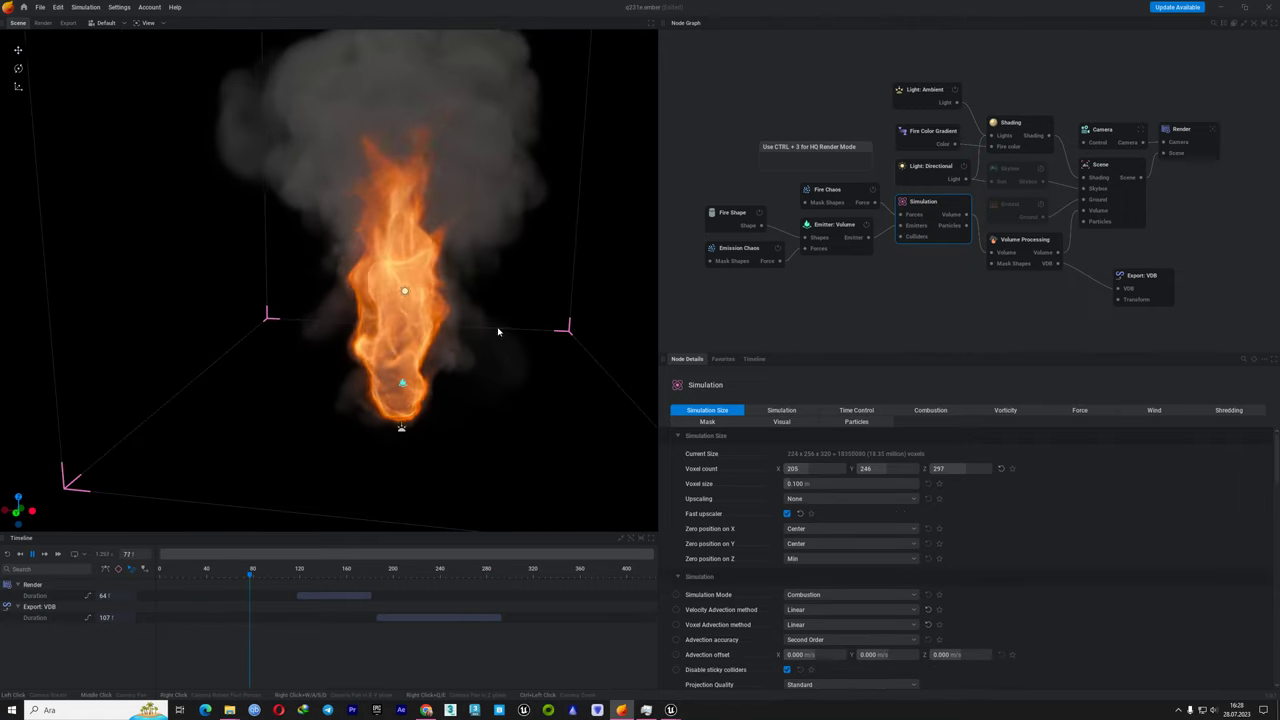
drag(792, 468, 939, 469)
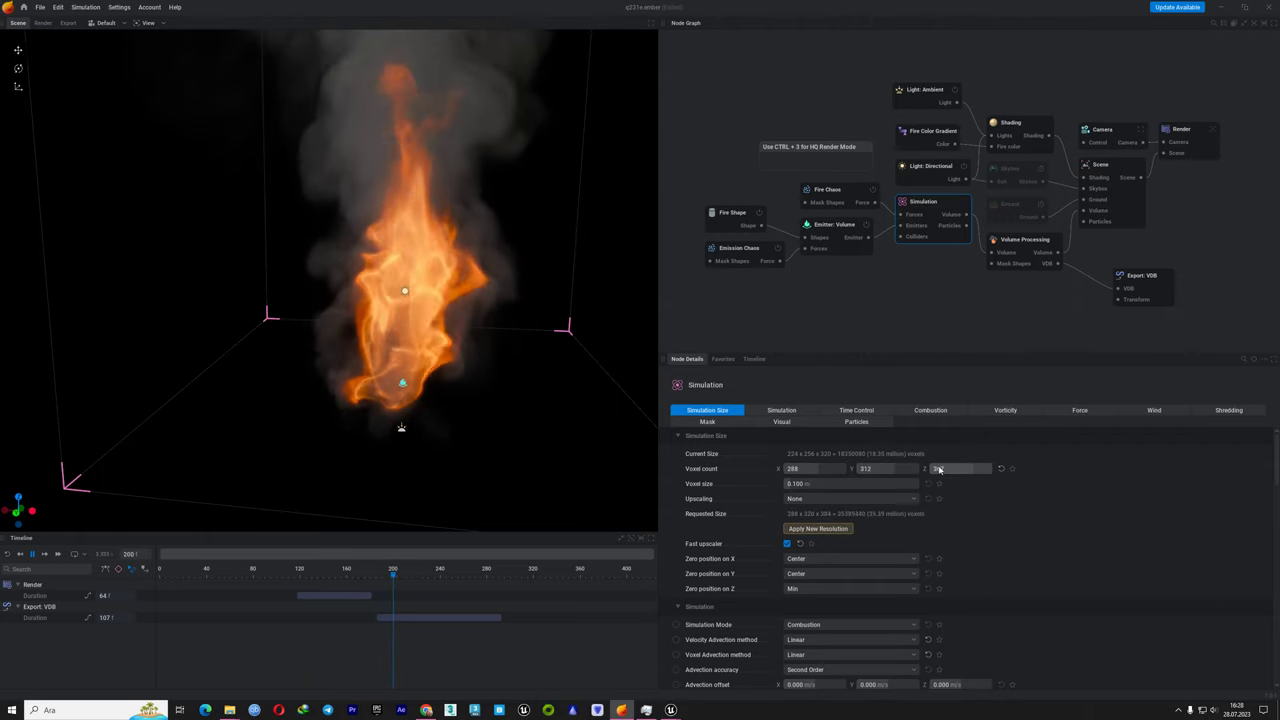
click(830, 529)
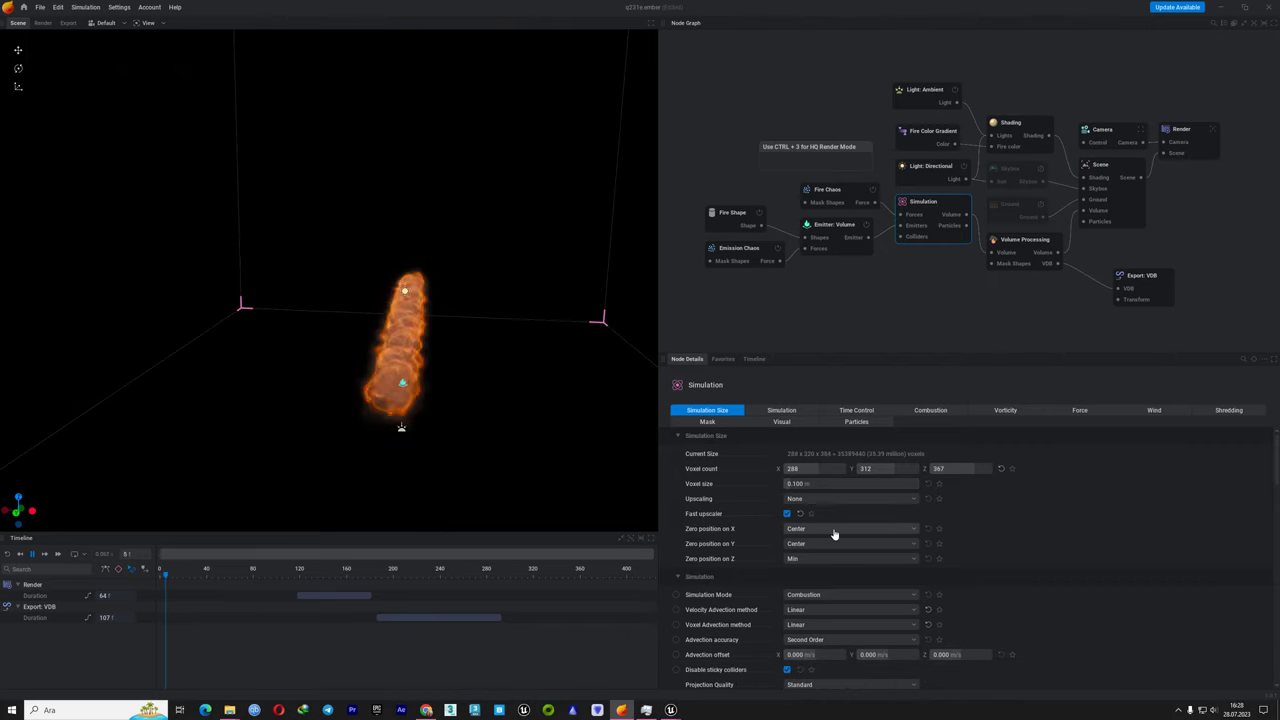
click(1160, 293)
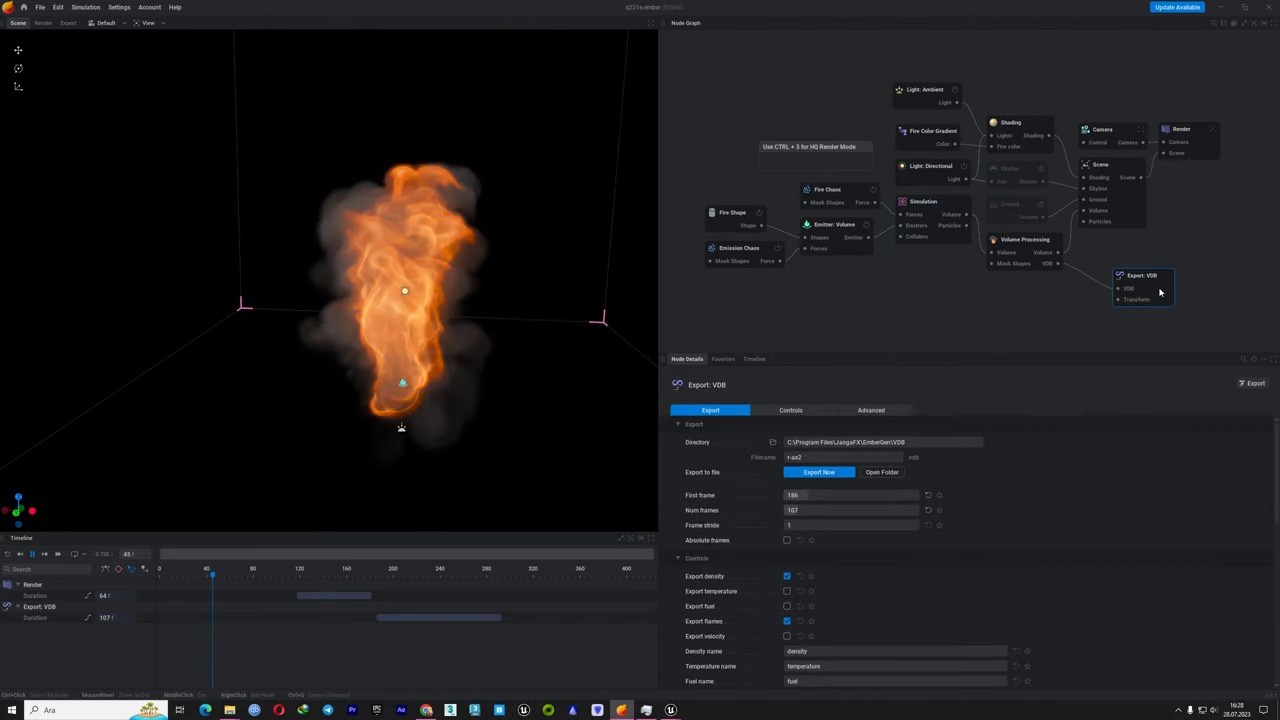
Rerun the r-ax2 VDB export over the existing files, monitor it, then cancel it
click(831, 477)
click(735, 385)
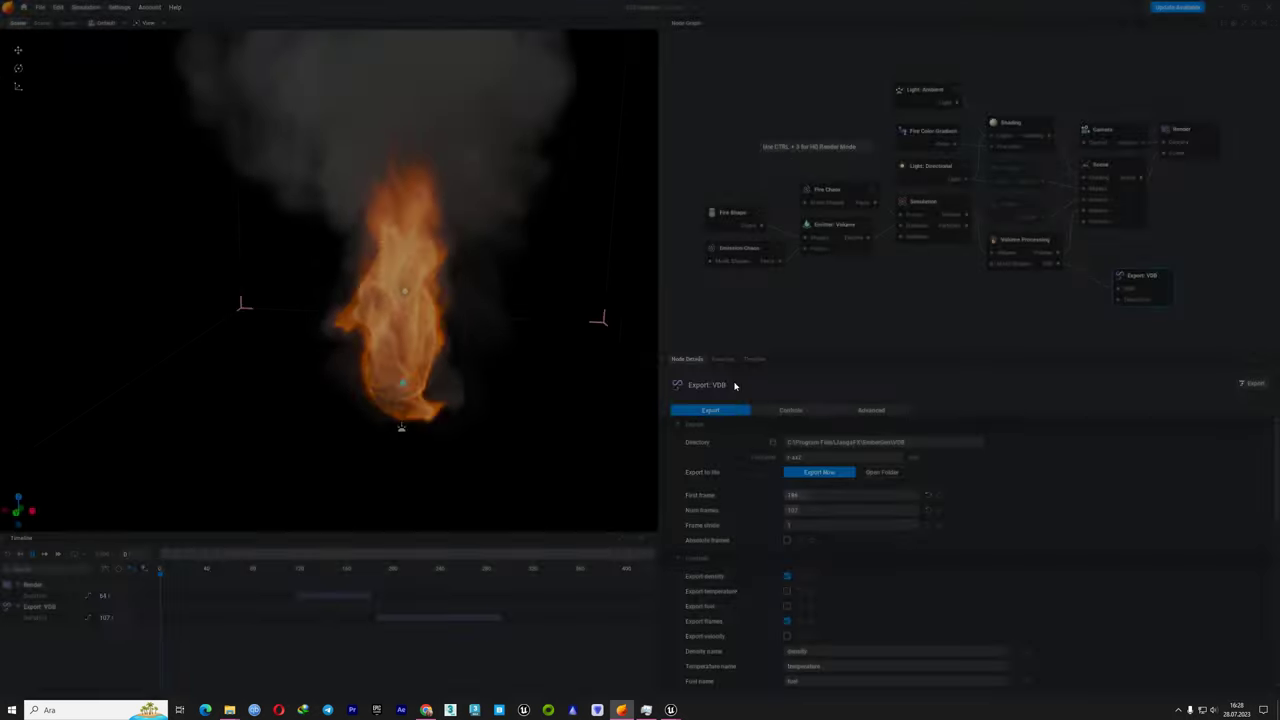
click(648, 710)
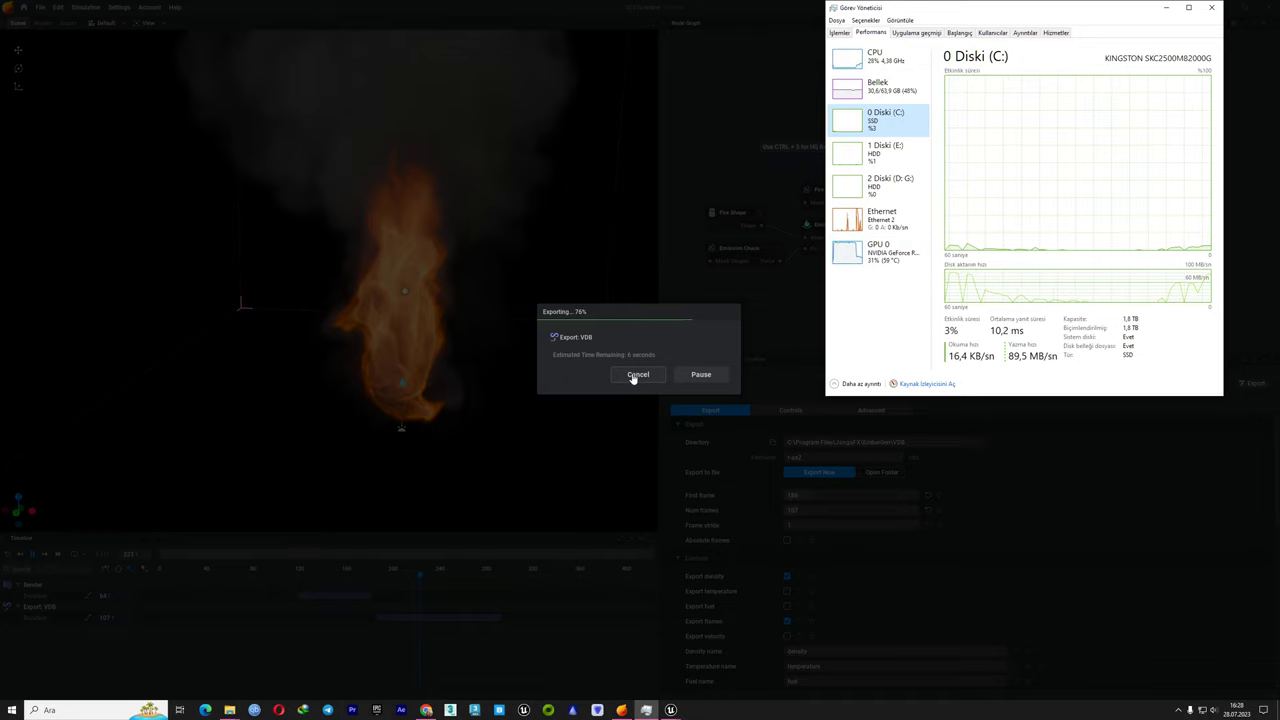
click(632, 377)
click(634, 375)
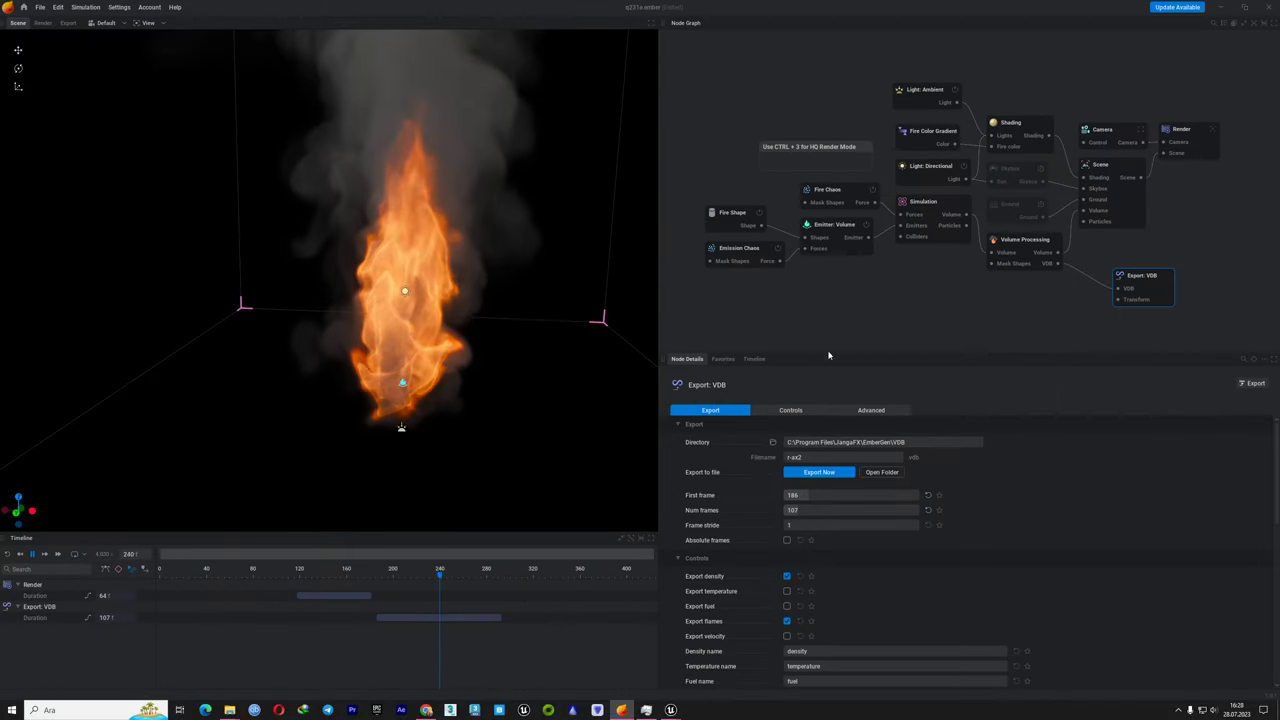
Lower the simulation's X, Y and Z voxel counts and apply the reduced resolution
click(1026, 240)
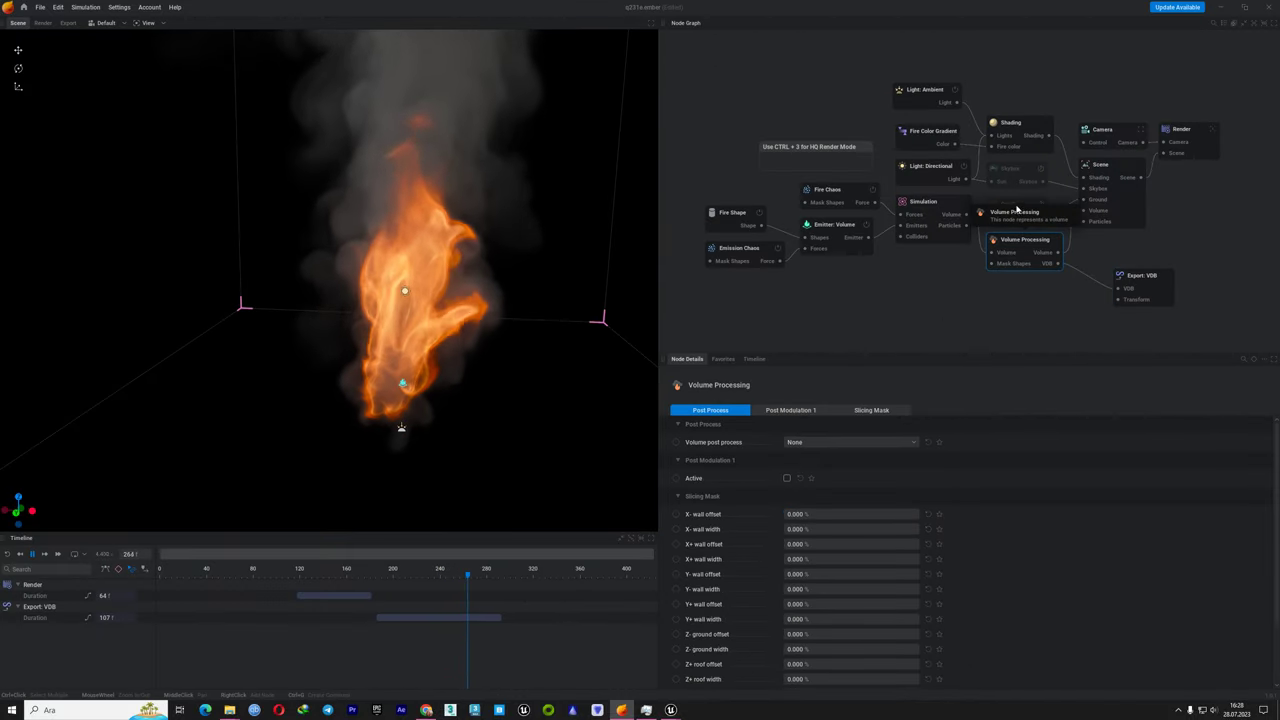
click(925, 208)
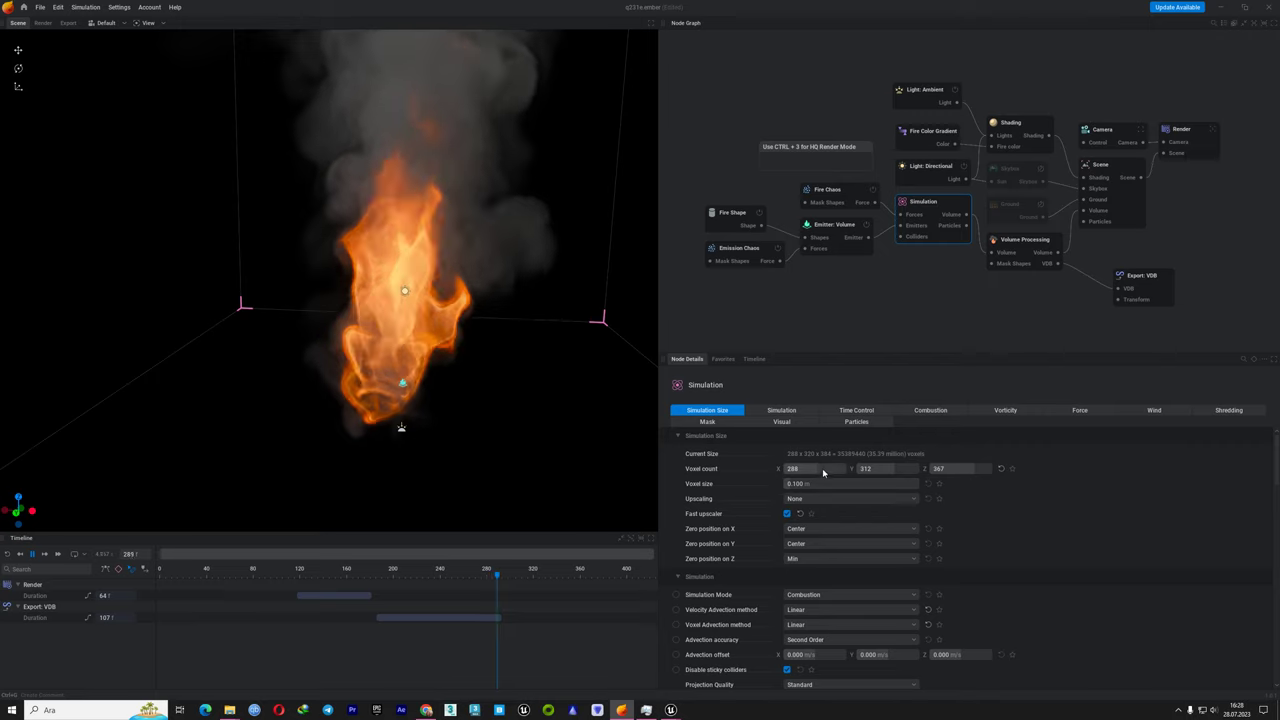
drag(823, 470, 801, 470)
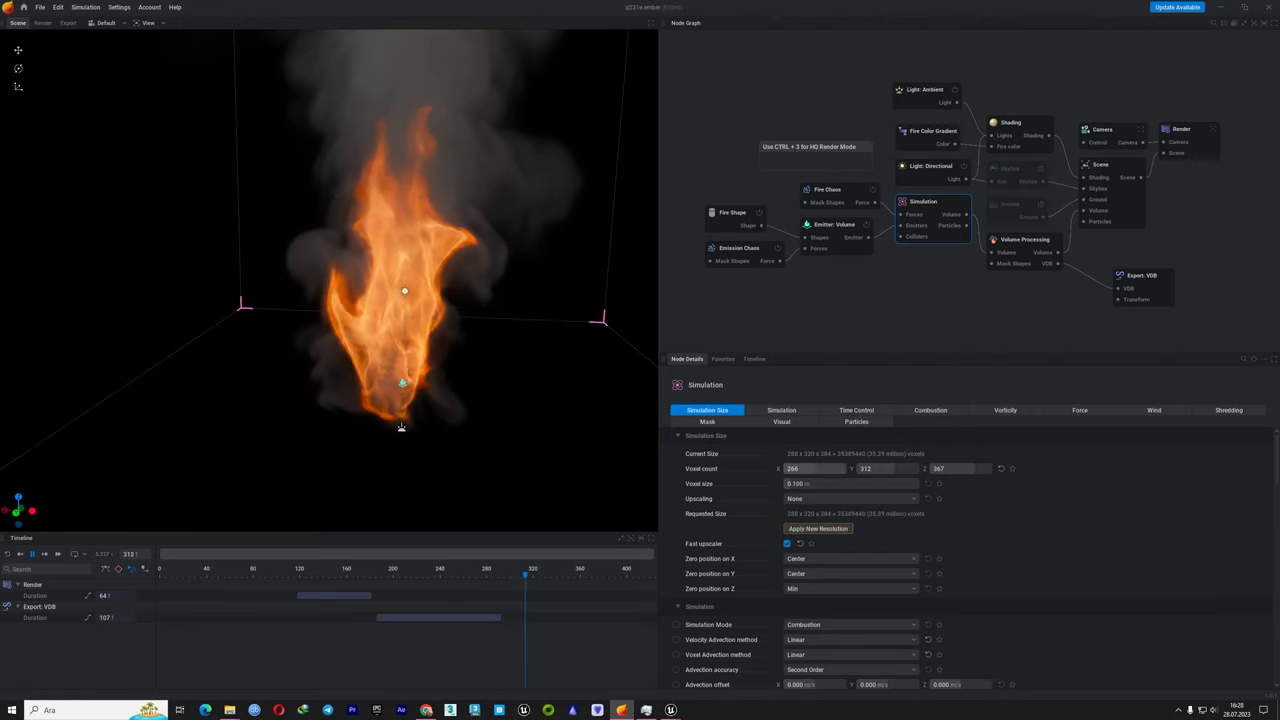
drag(885, 469, 865, 469)
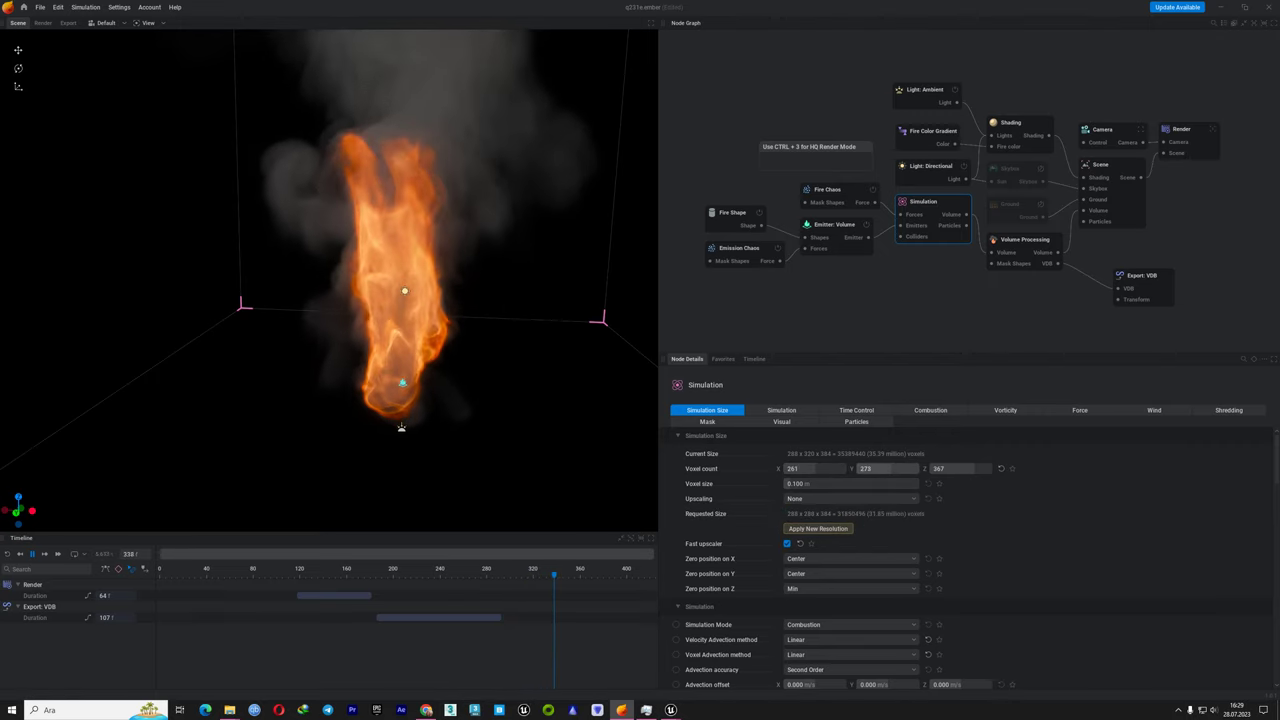
drag(945, 469, 934, 469)
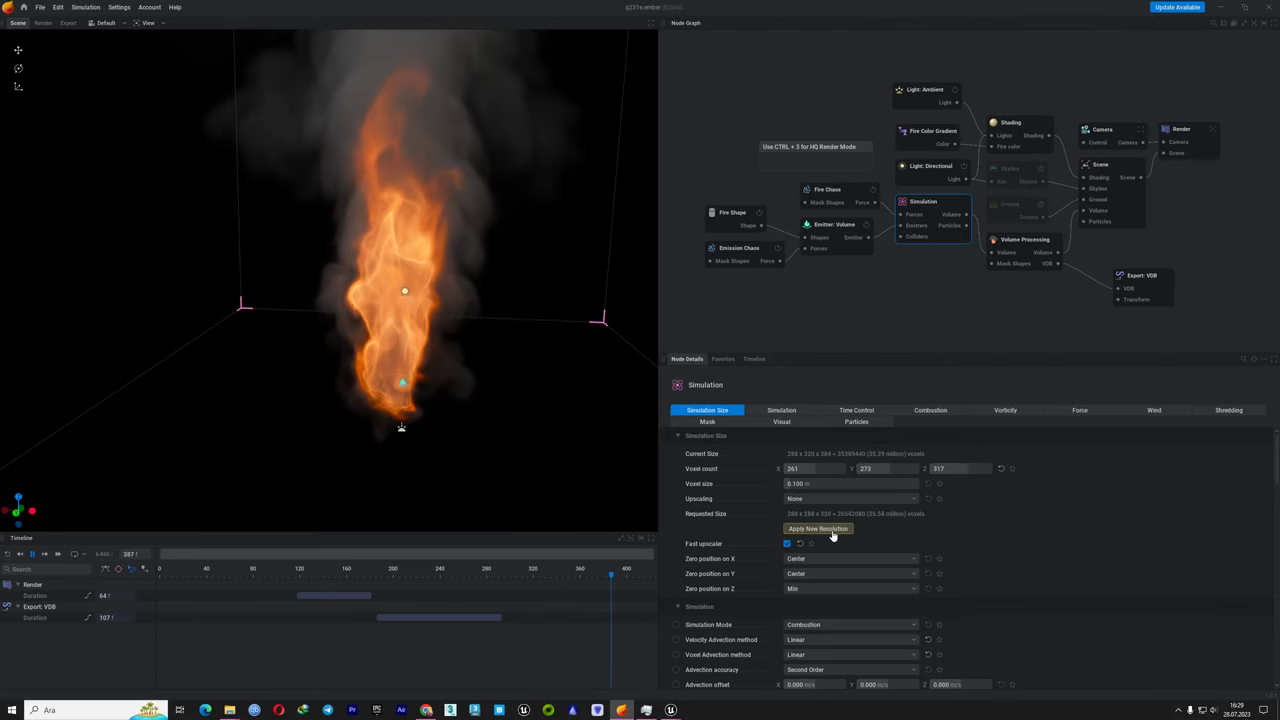
click(830, 531)
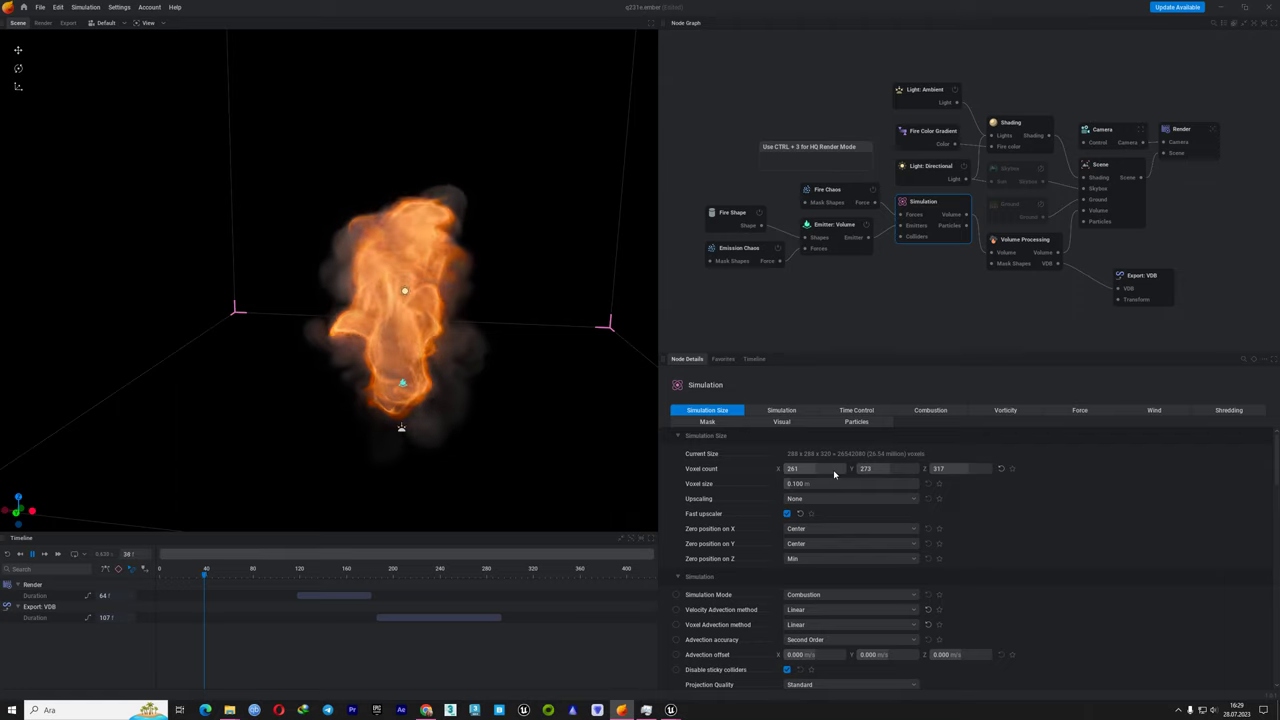
Trim the X voxel count further, reapply for 23.59 million voxels, and show Export: VDB settings
mouse_move(834, 474)
mouse_down()
mouse_move(818, 474)
mouse_move(915, 469)
mouse_up()
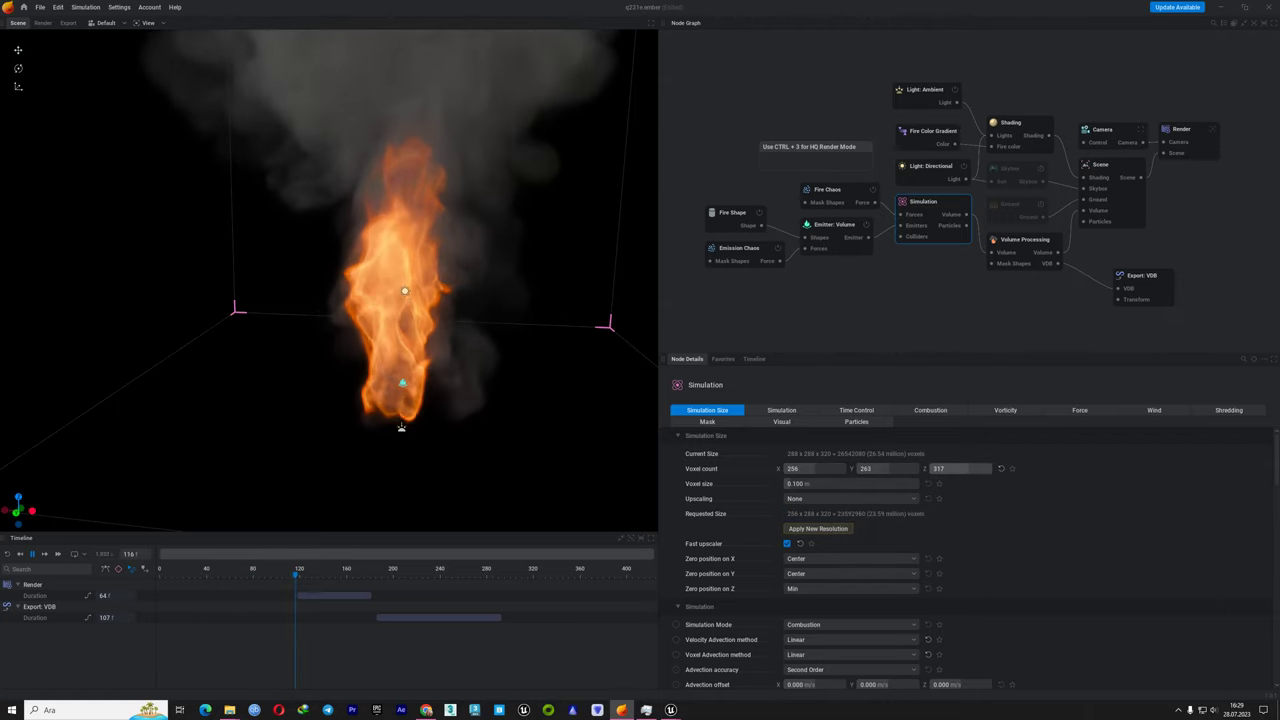
click(822, 529)
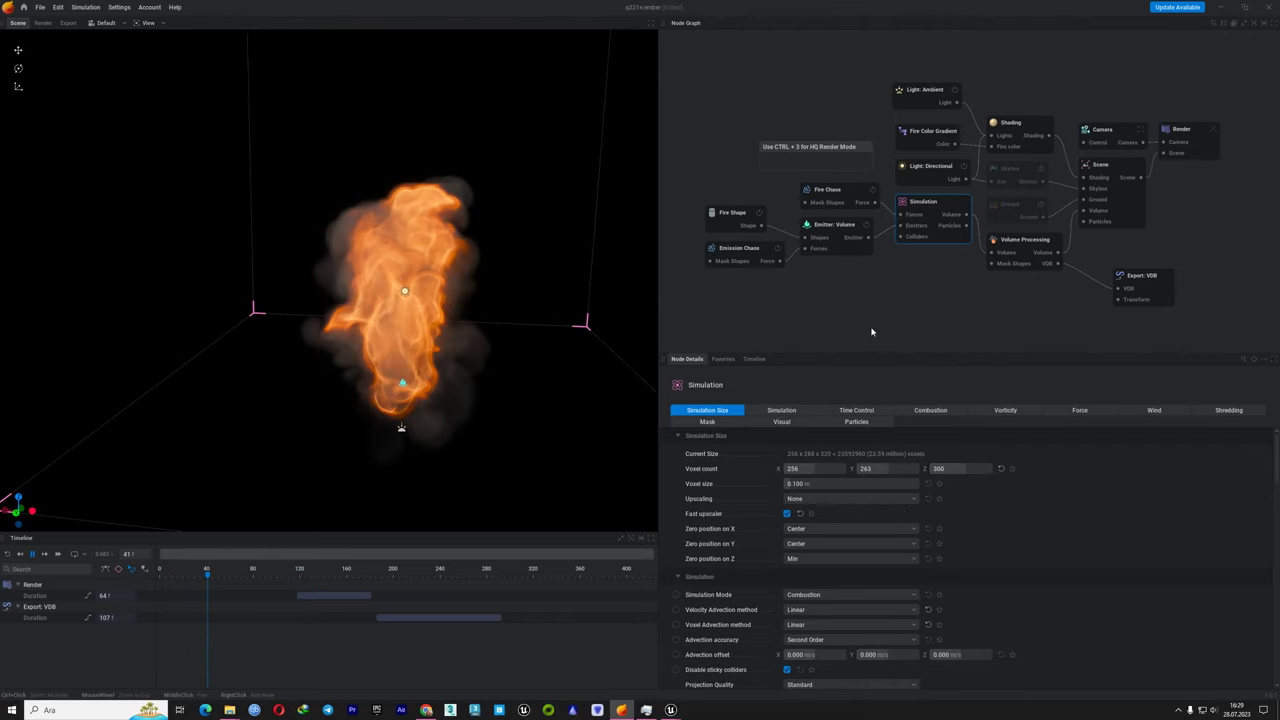
click(1138, 277)
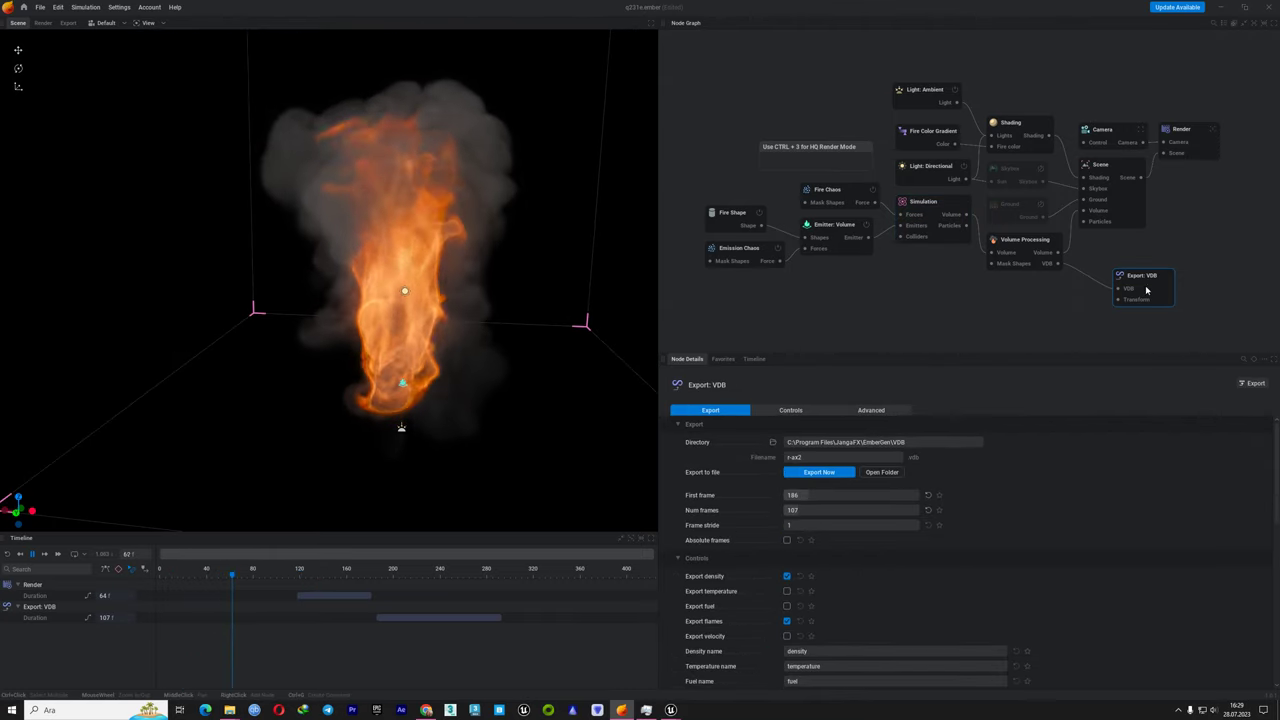
Export the r-ax2 VDB sequence past the warning and monitor it in Task Manager
click(830, 478)
click(721, 385)
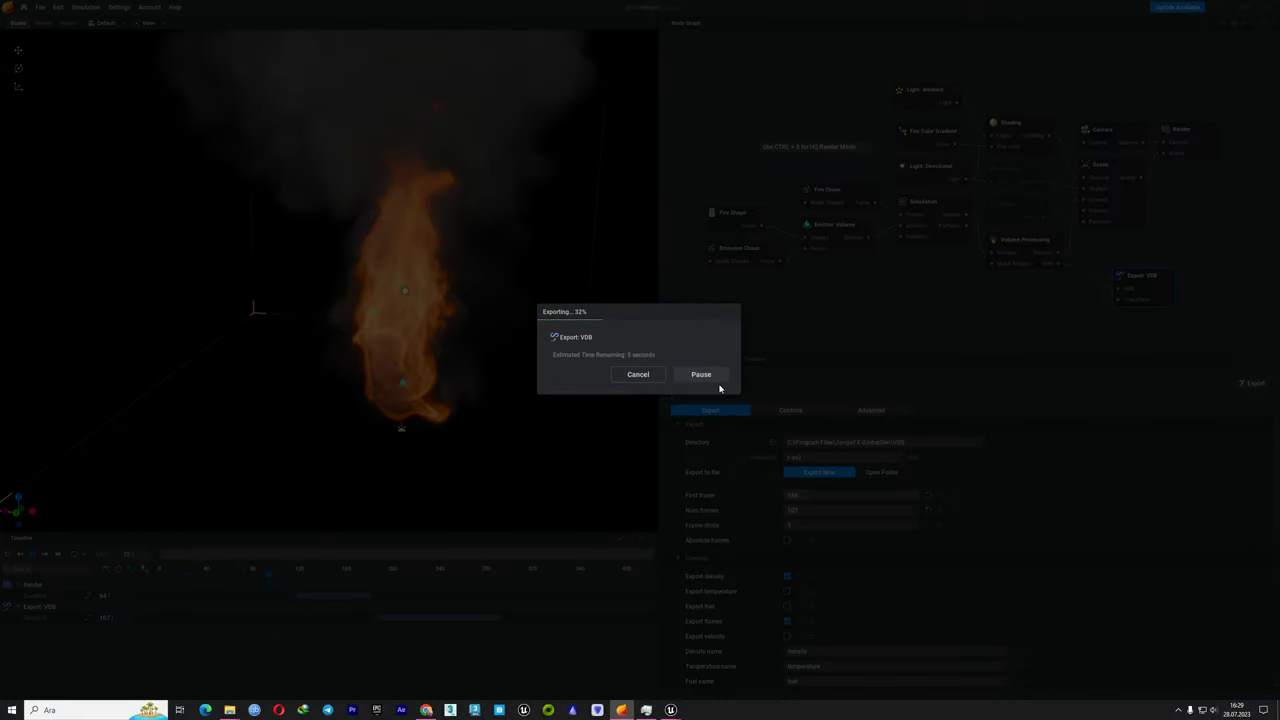
click(645, 710)
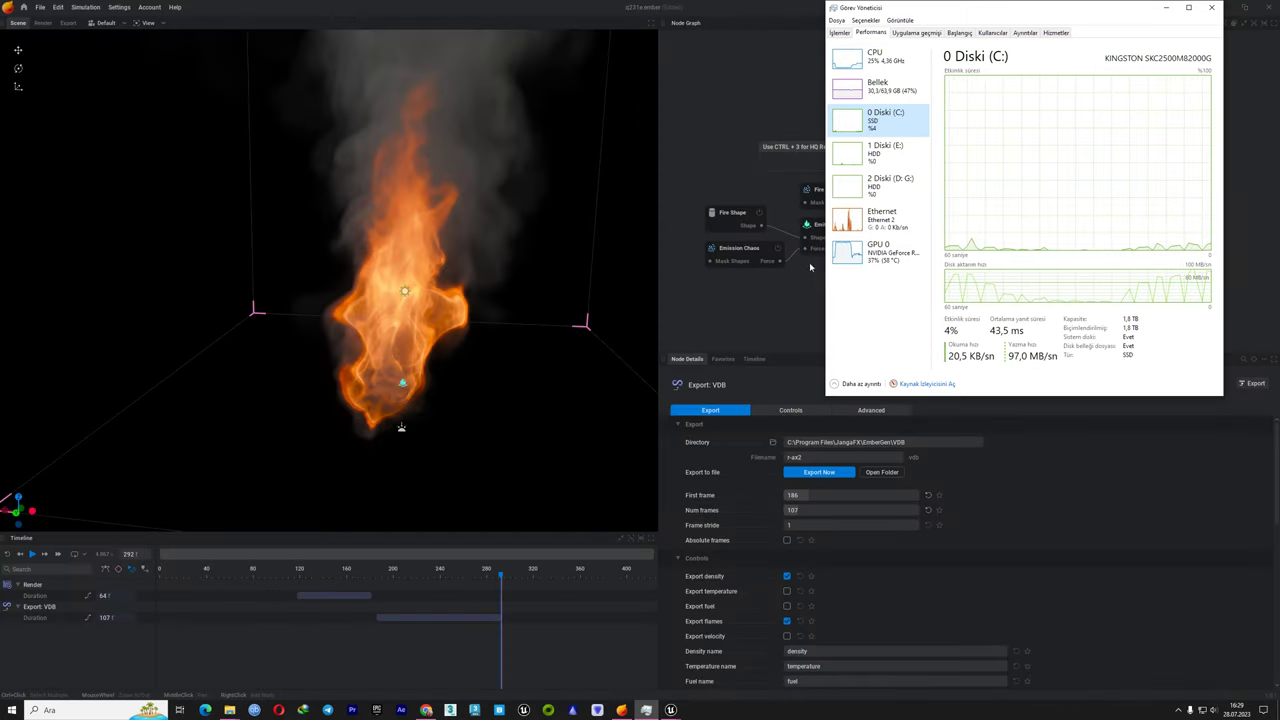
Import the r-ax2 VDB sequence via r-ax2_44.vdb into the vdb content folder
mouse_move(667, 711)
click(627, 667)
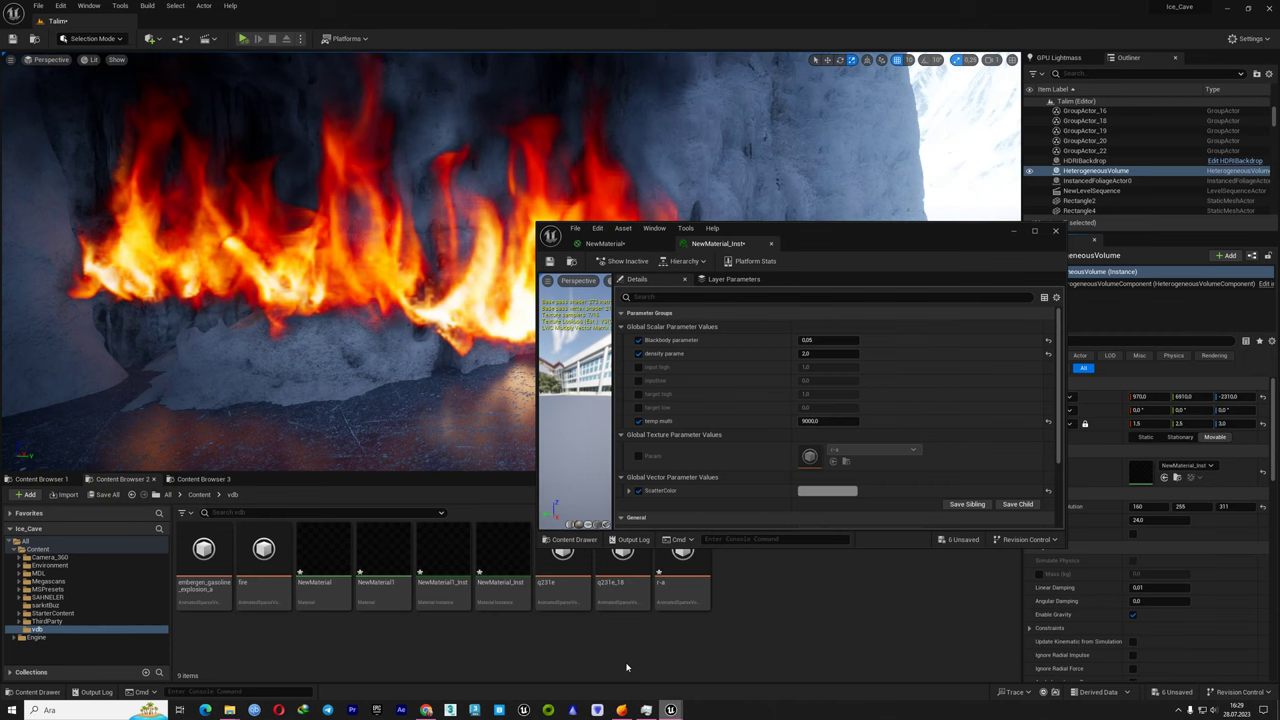
mouse_move(229, 710)
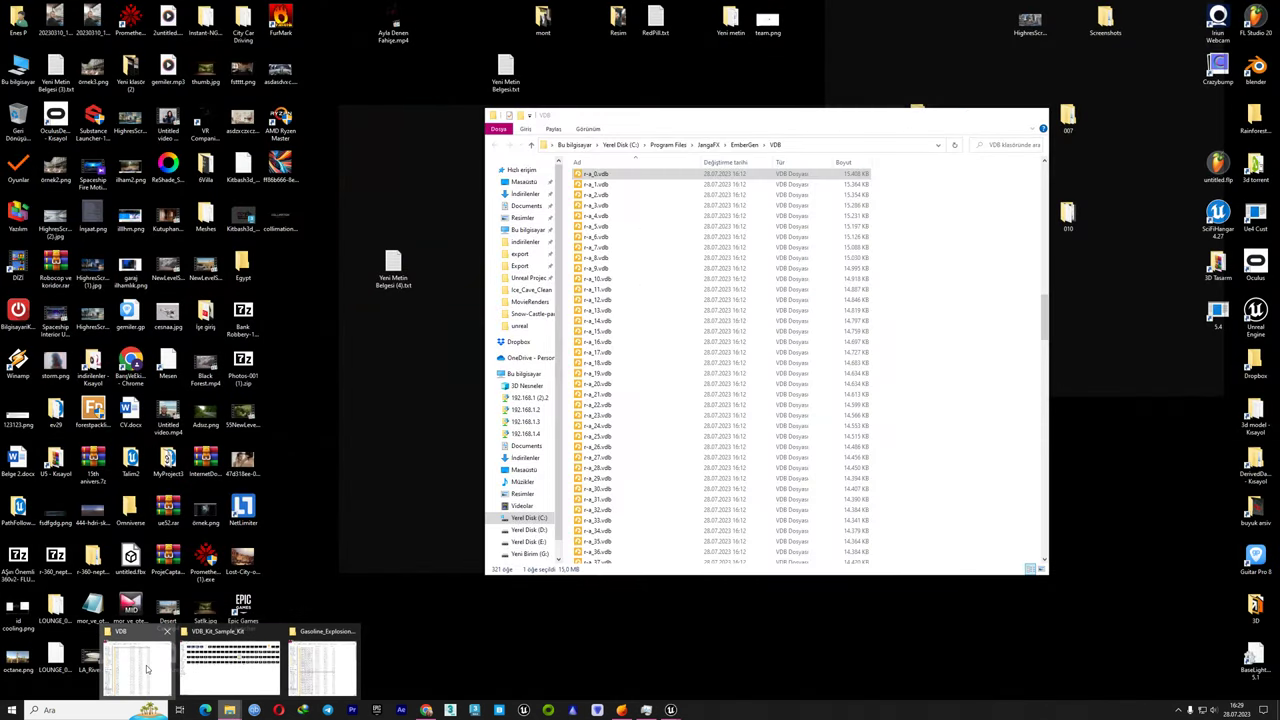
click(147, 668)
click(760, 457)
scroll(768, 458, down, 20)
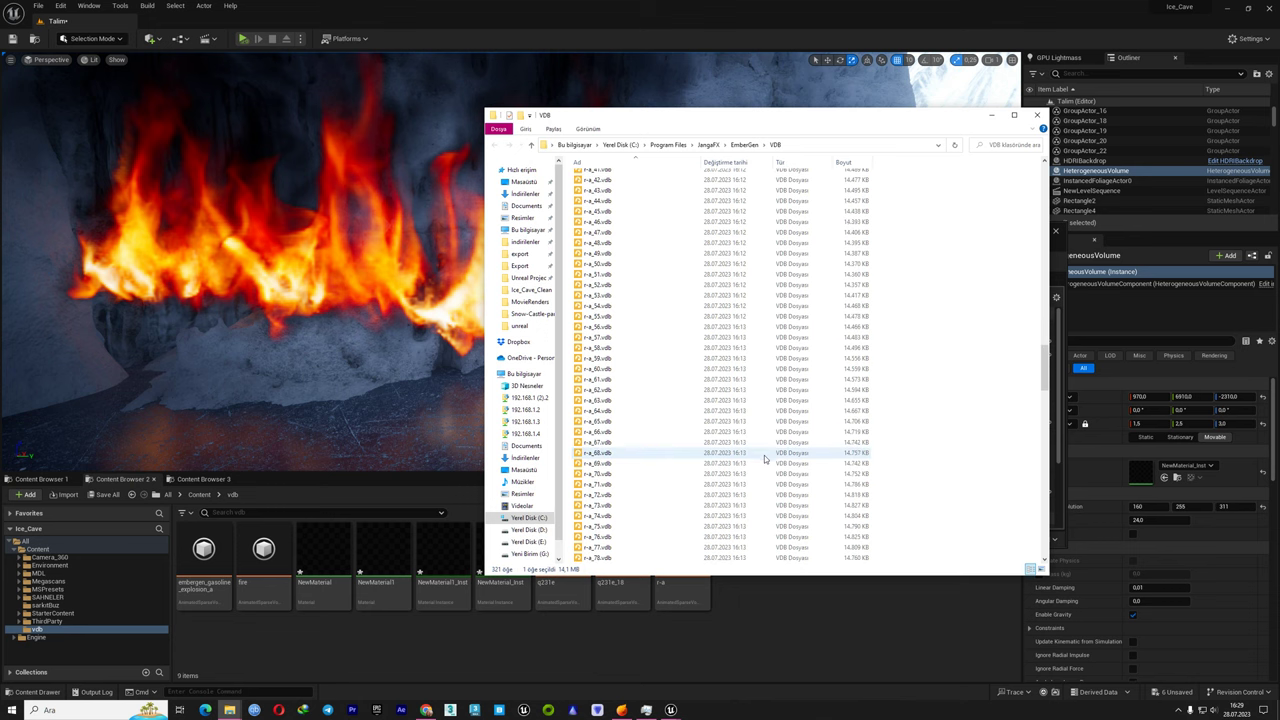
scroll(768, 458, down, 14)
click(750, 445)
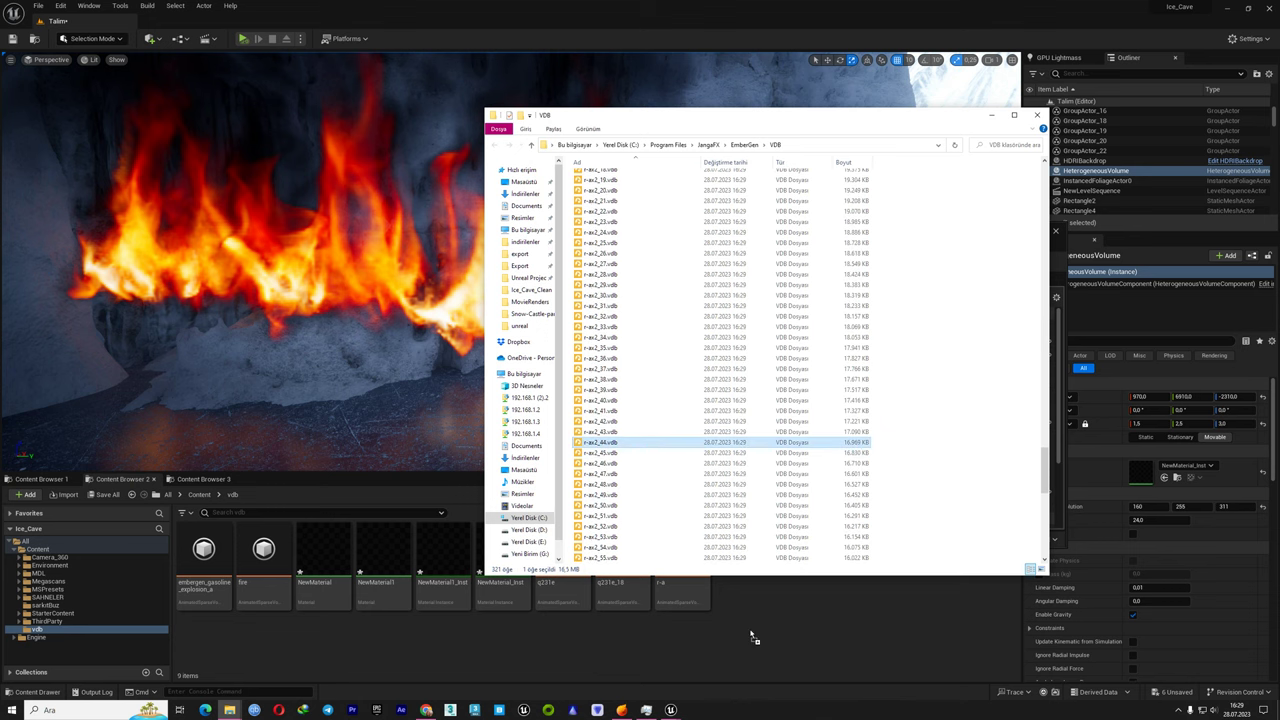
drag(750, 633, 760, 634)
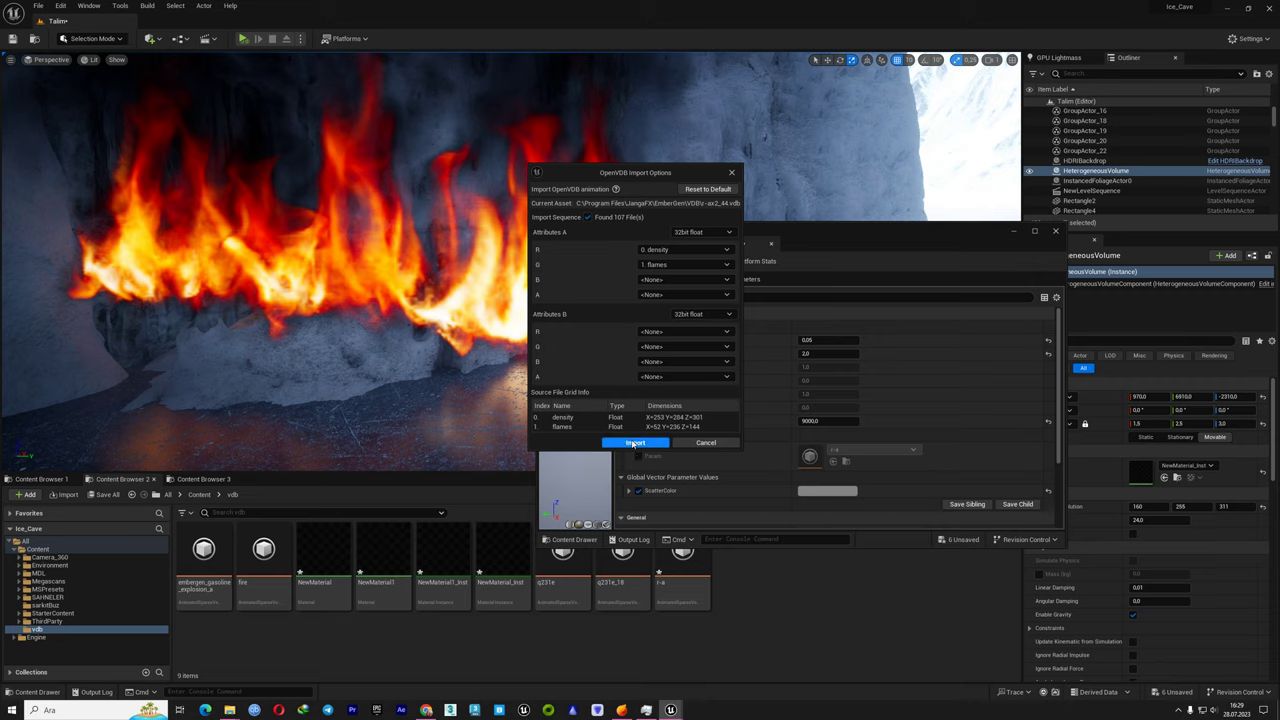
click(634, 443)
Save the EmberGen project and quit EmberGen
click(621, 710)
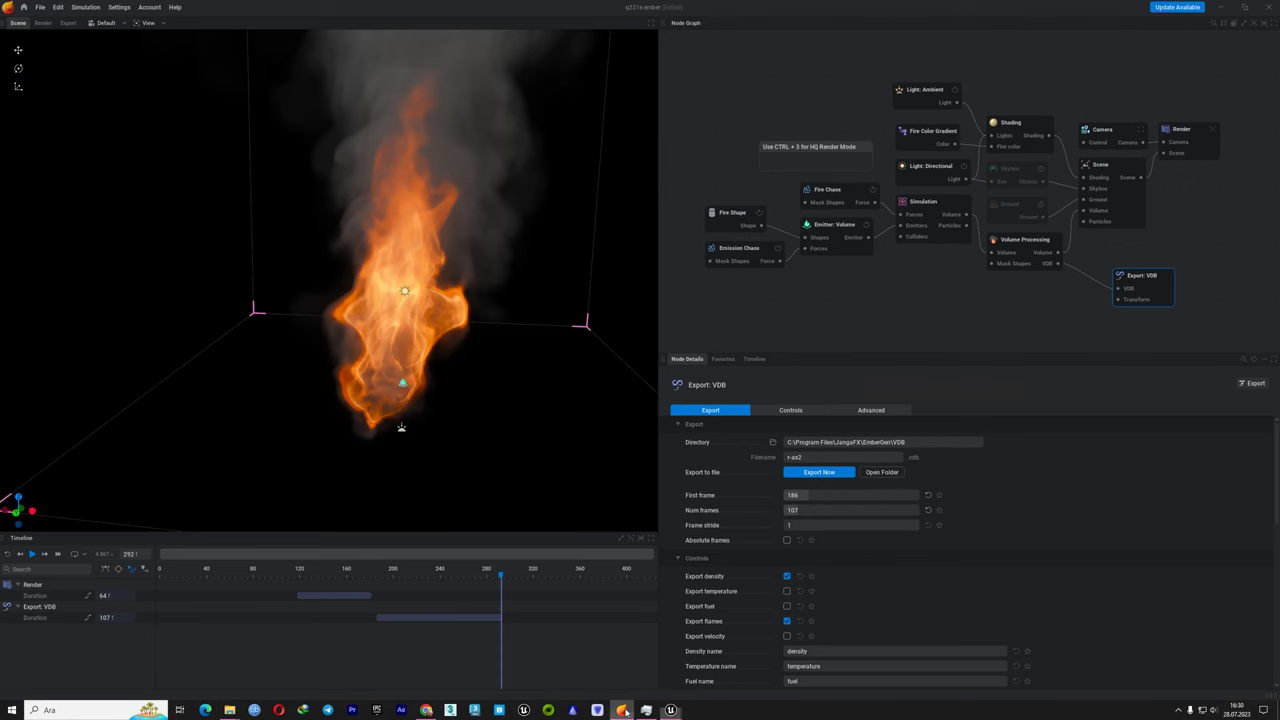
click(1268, 8)
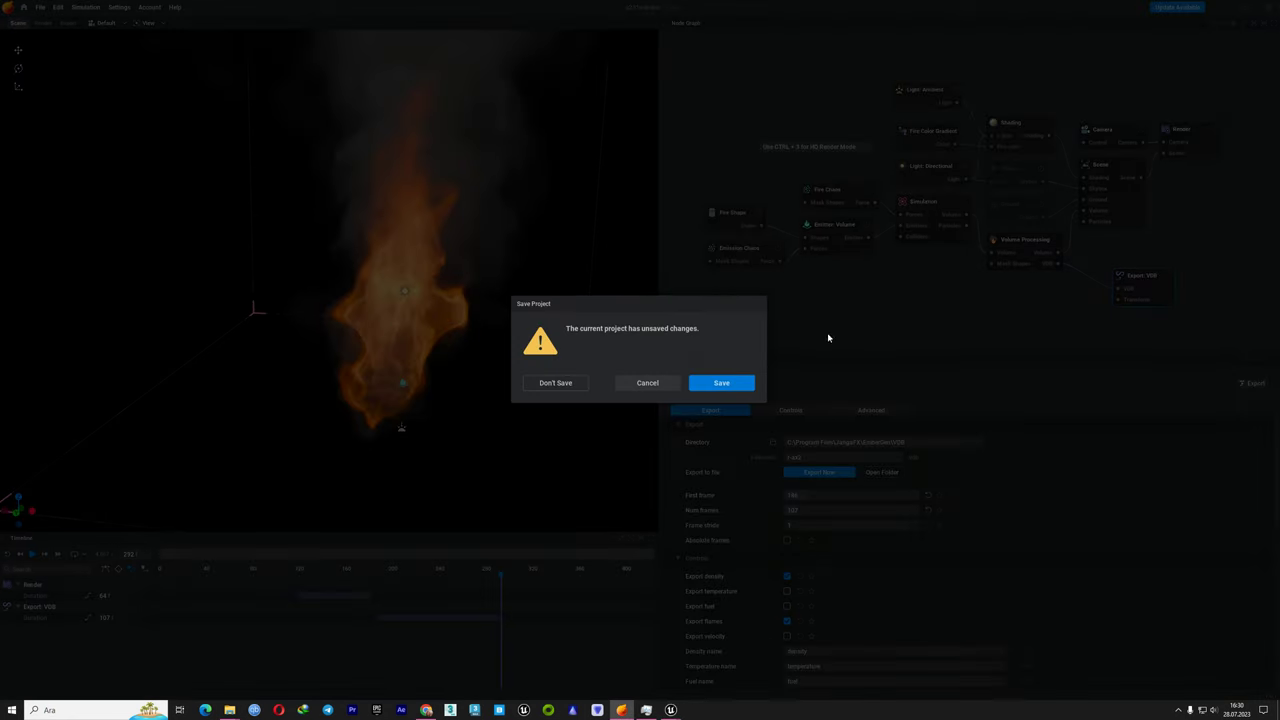
click(706, 386)
Watch memory usage in Task Manager while the OpenVDB conversion finishes
click(648, 705)
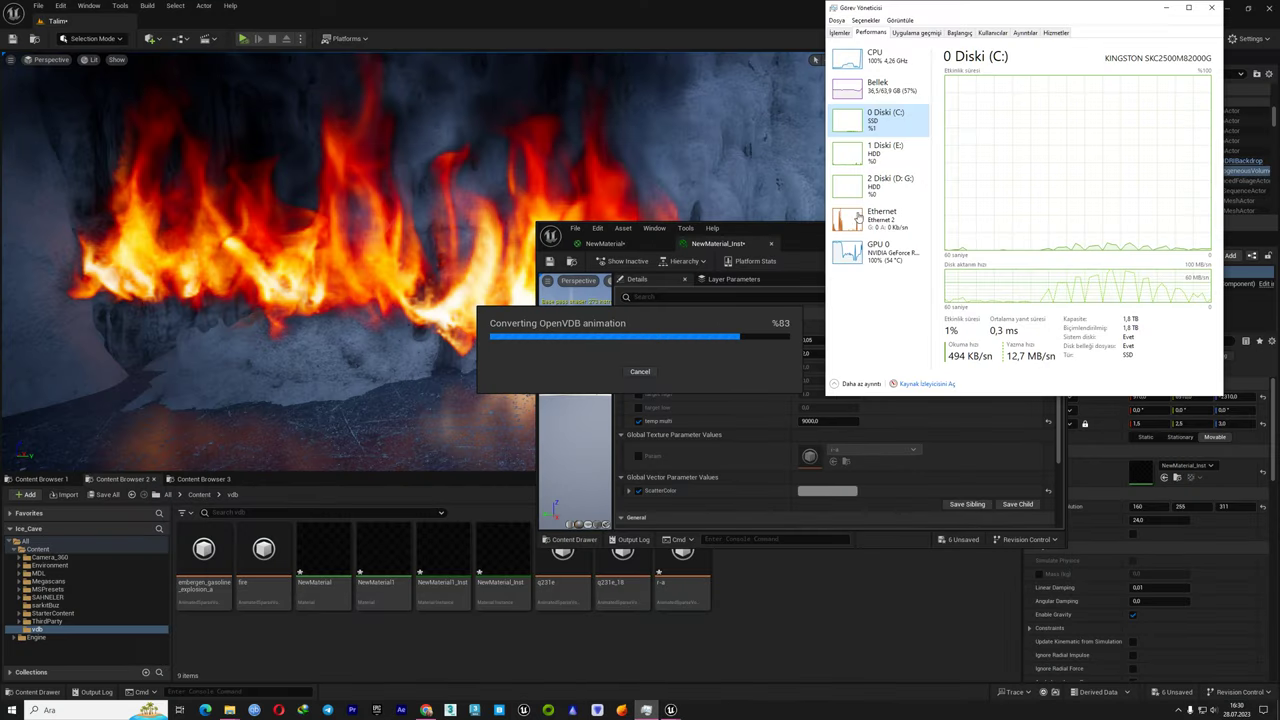
click(877, 86)
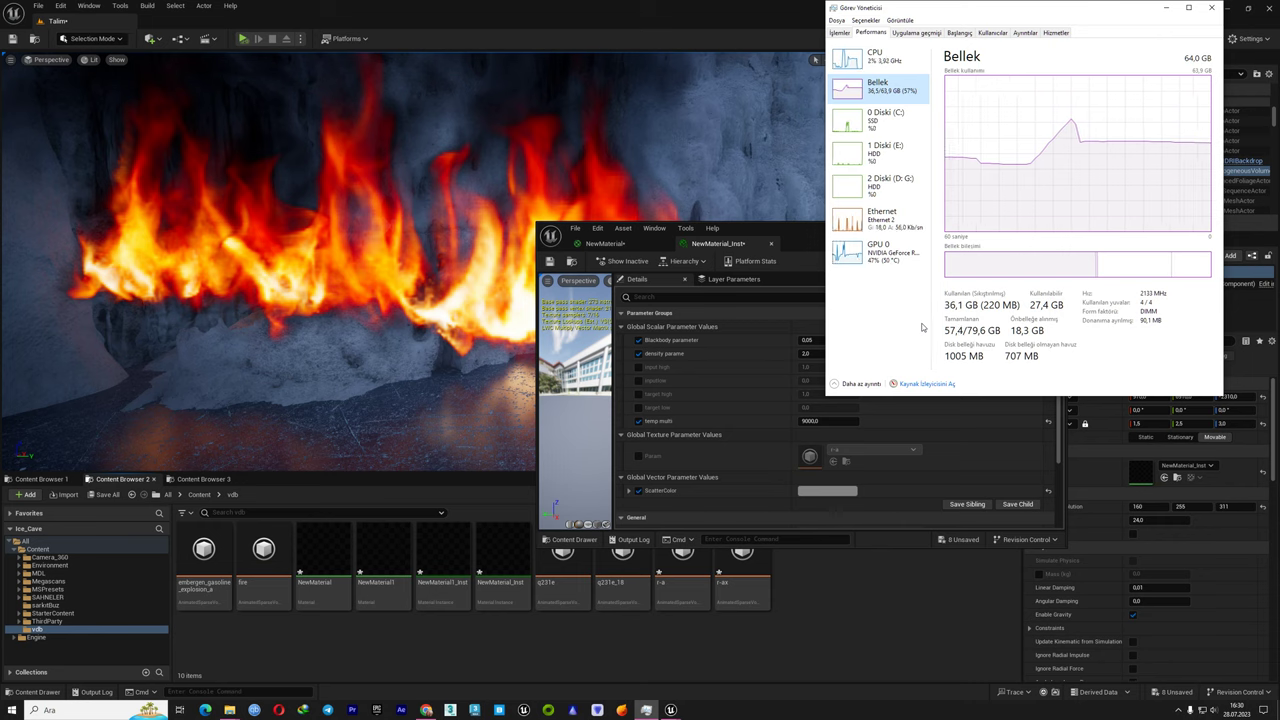
Swap NewMaterial's Param node to the new r-ax2 sparse volume texture and apply
click(679, 9)
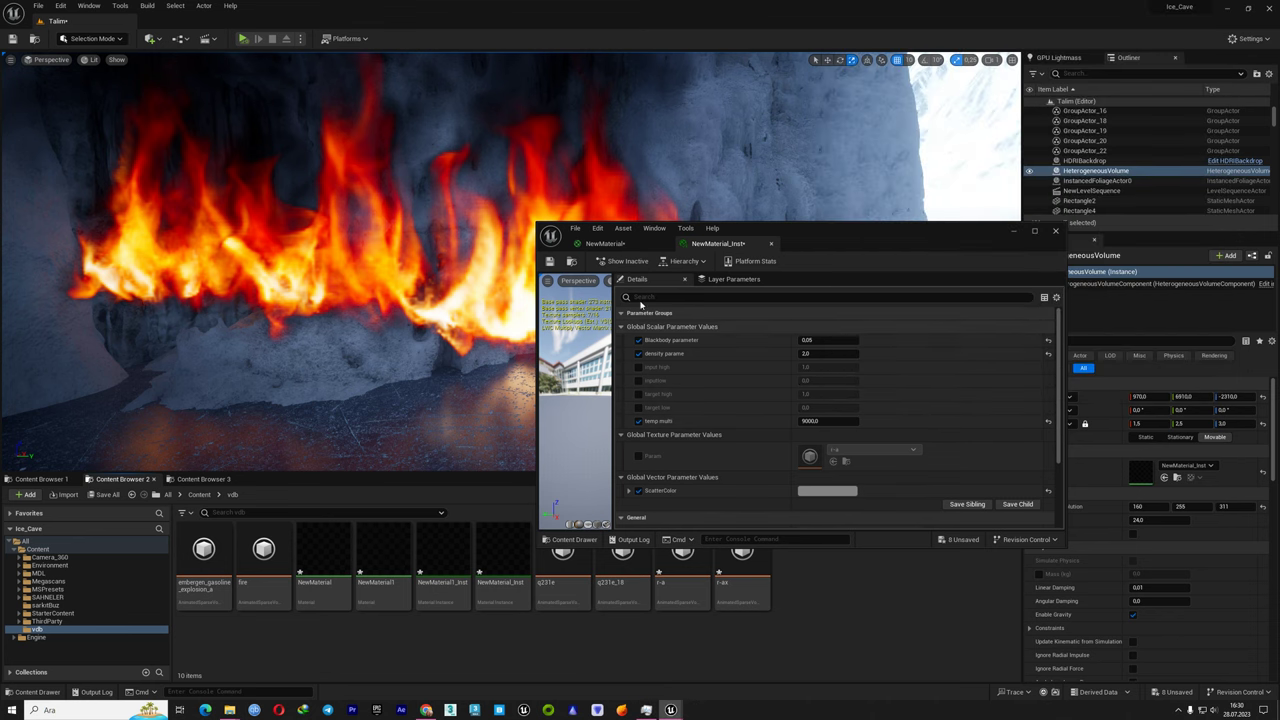
click(616, 245)
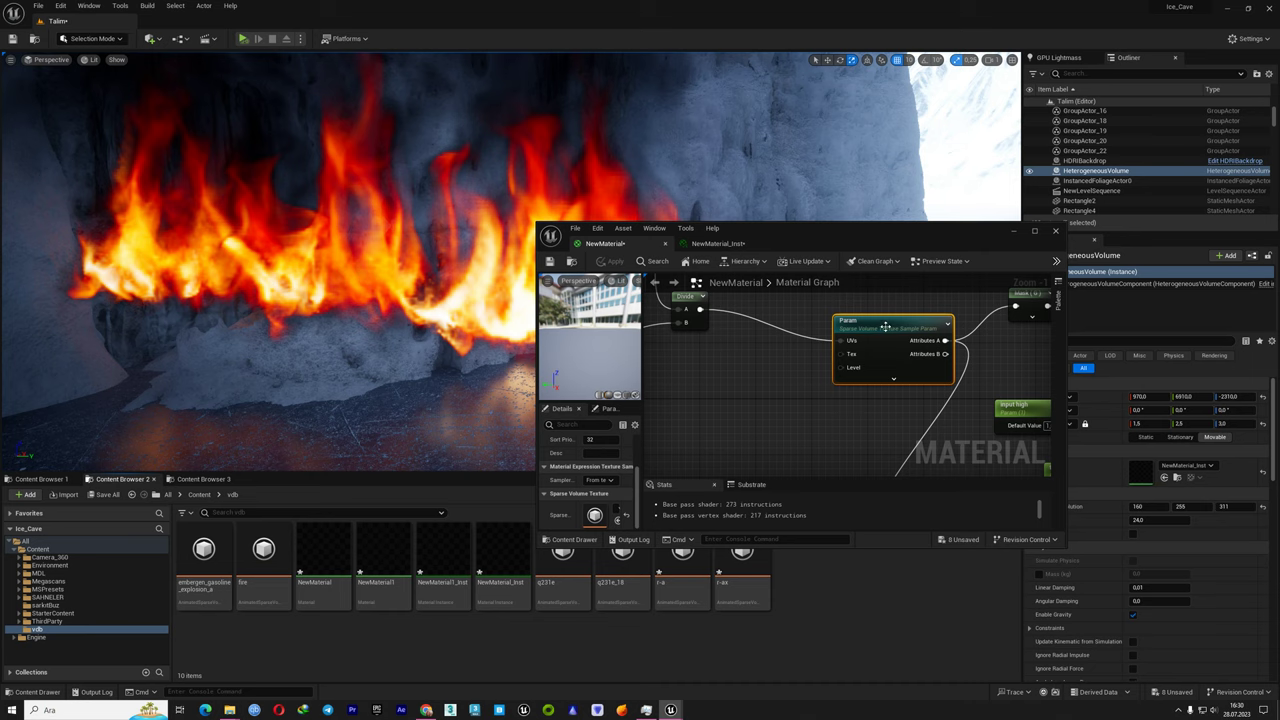
click(620, 512)
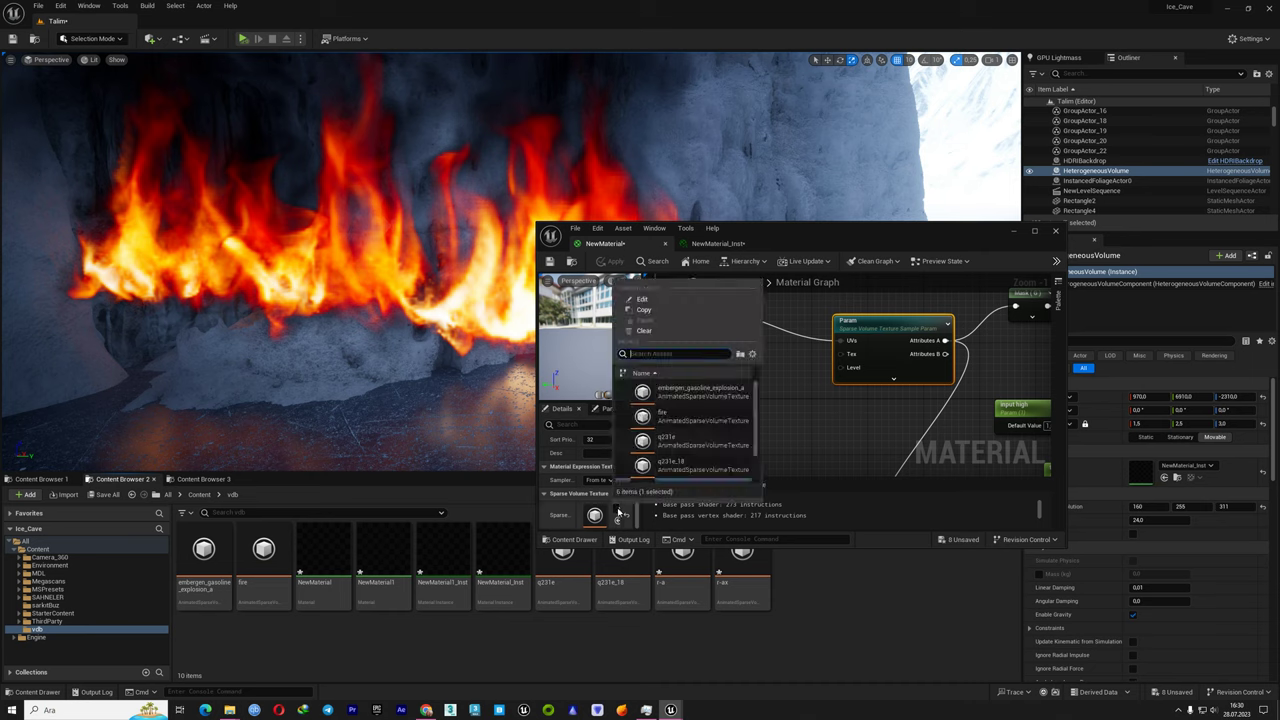
click(694, 442)
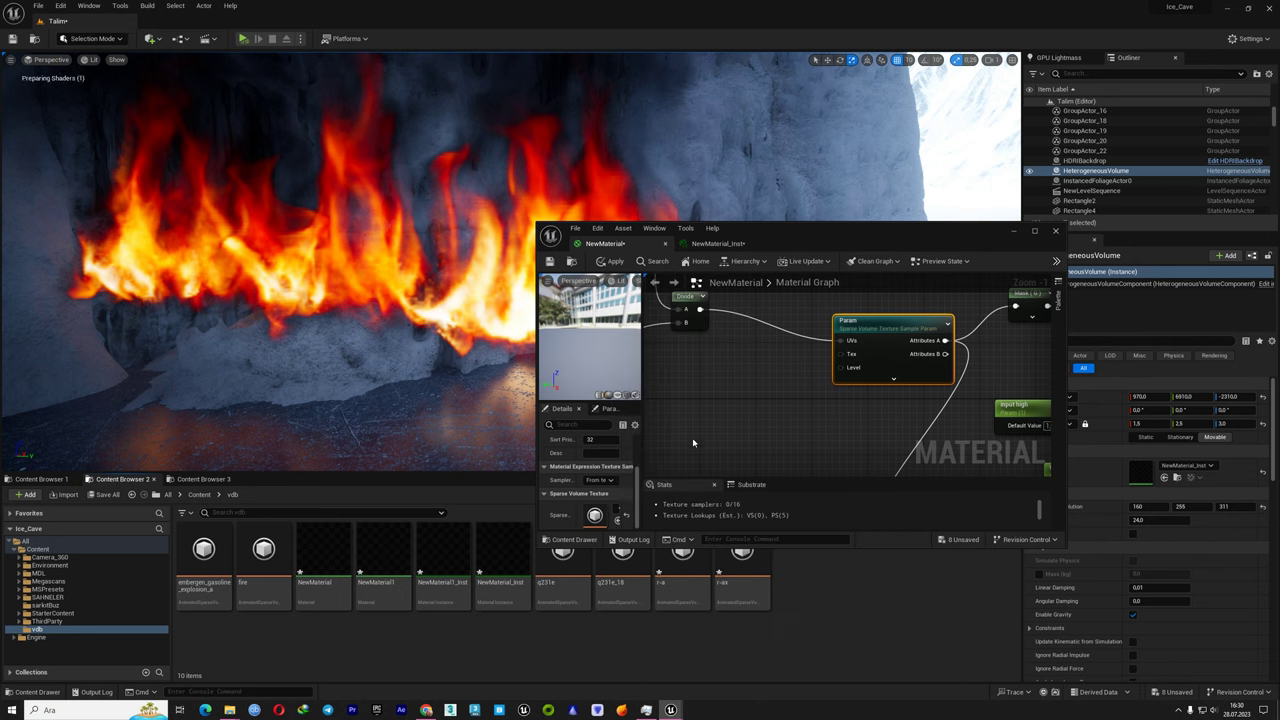
click(614, 264)
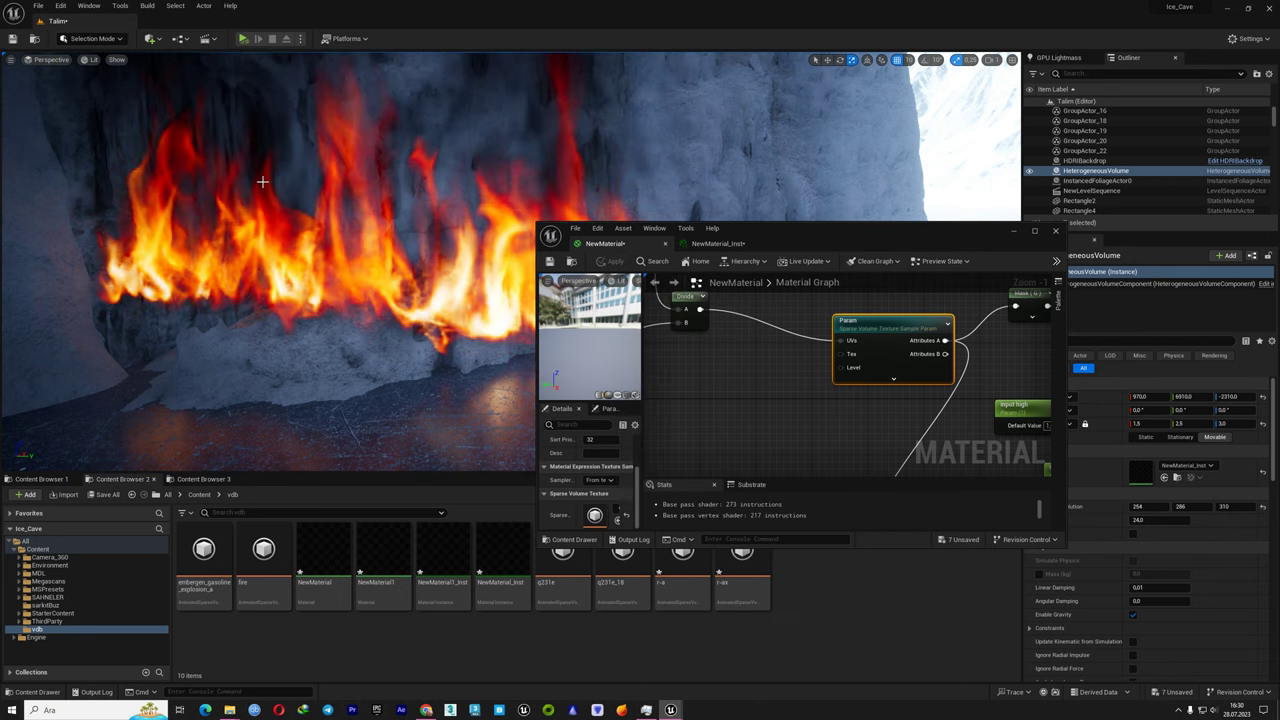
Search the Outliner to select the HeterogeneousVolume actor
scroll(366, 277, down, 5)
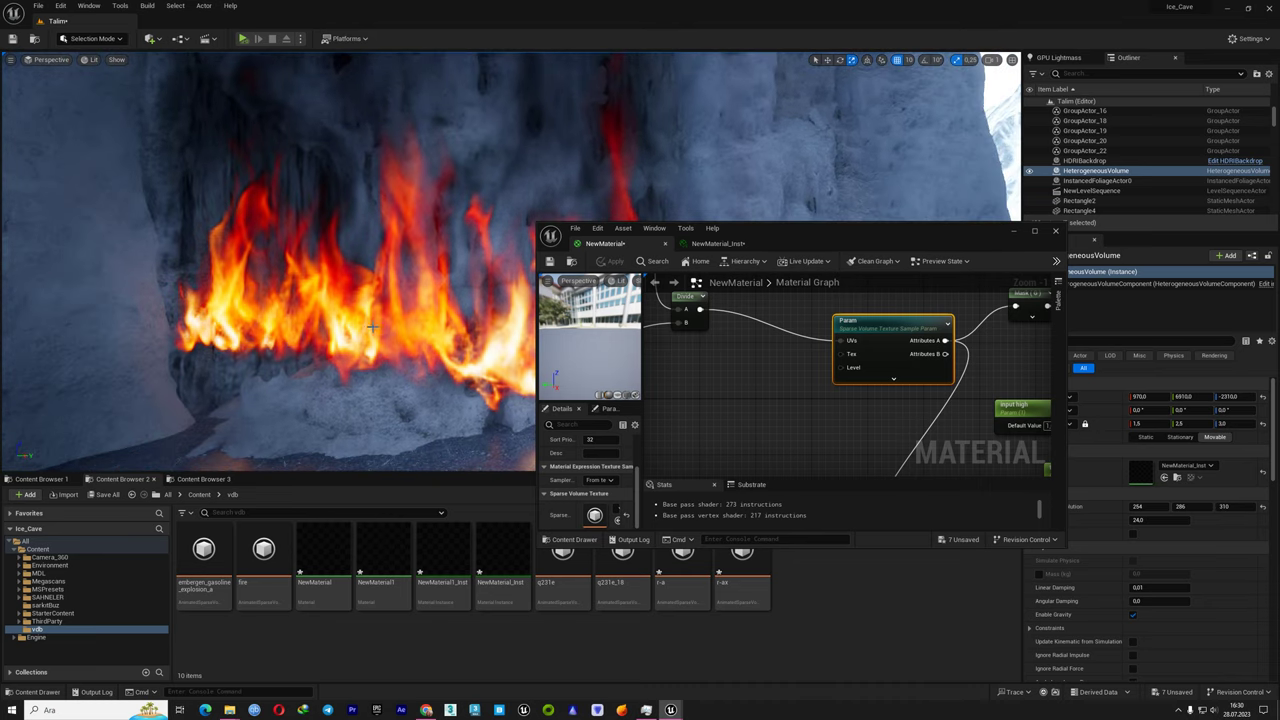
click(372, 327)
scroll(517, 322, up, 3)
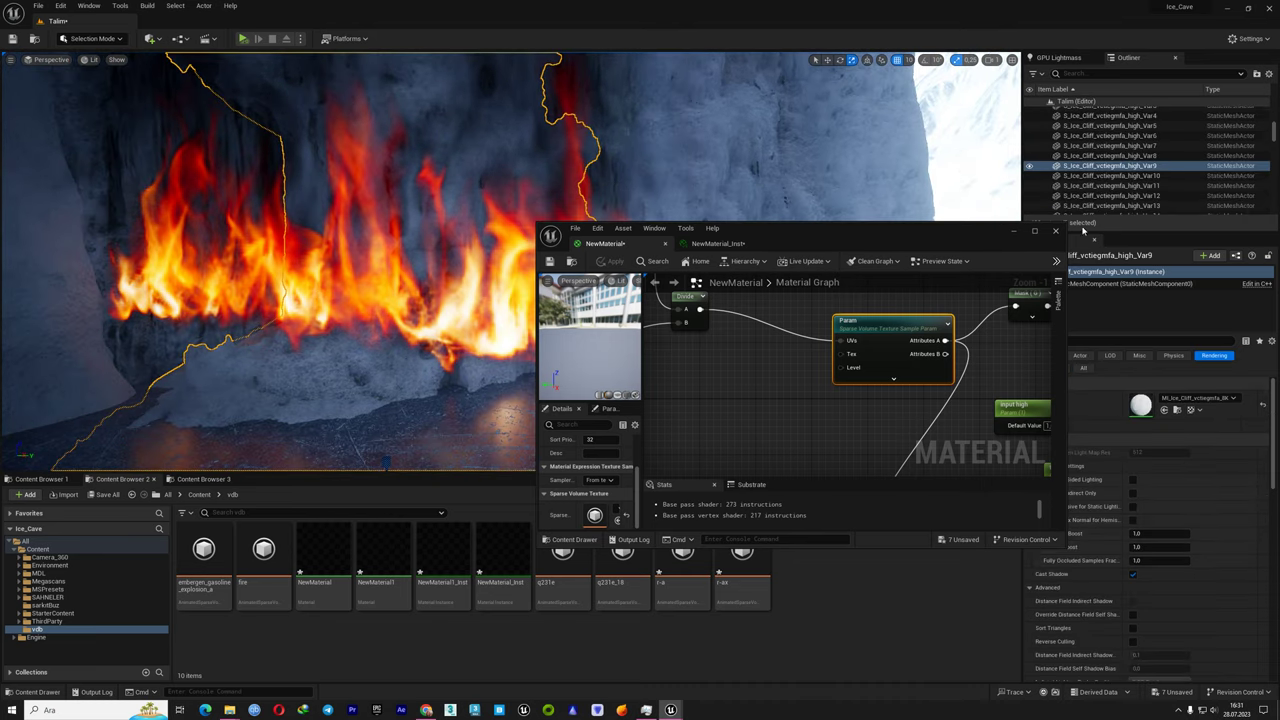
text(g)
text(e)
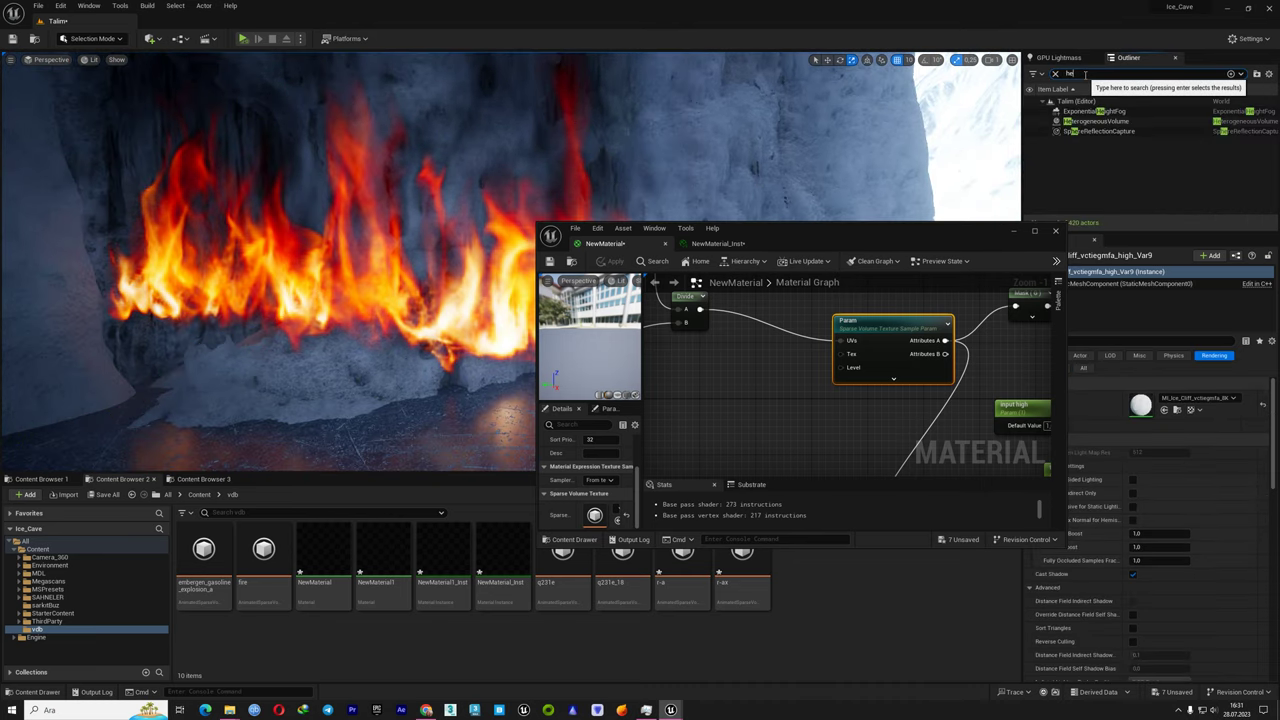
text(t)
key(Return)
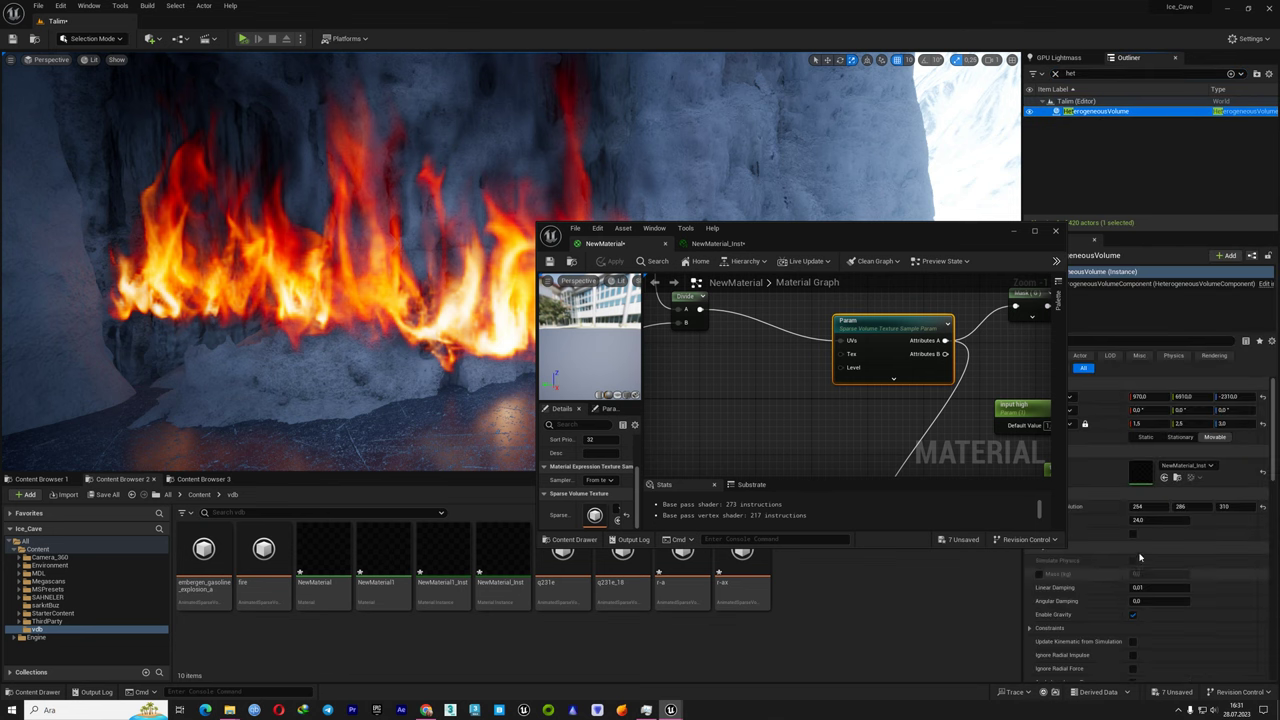
Toggle a HeterogeneousVolume option and move in closer to the cave fire
click(1134, 535)
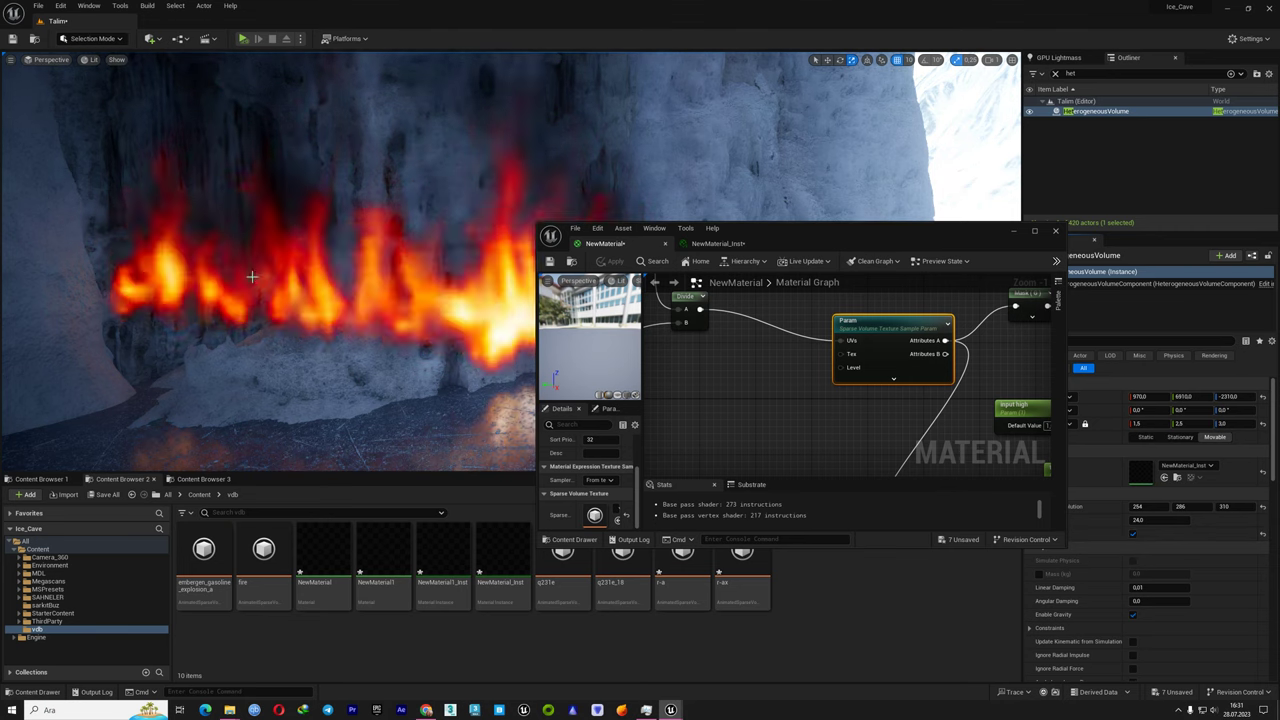
right_drag(252, 277, 252, 277)
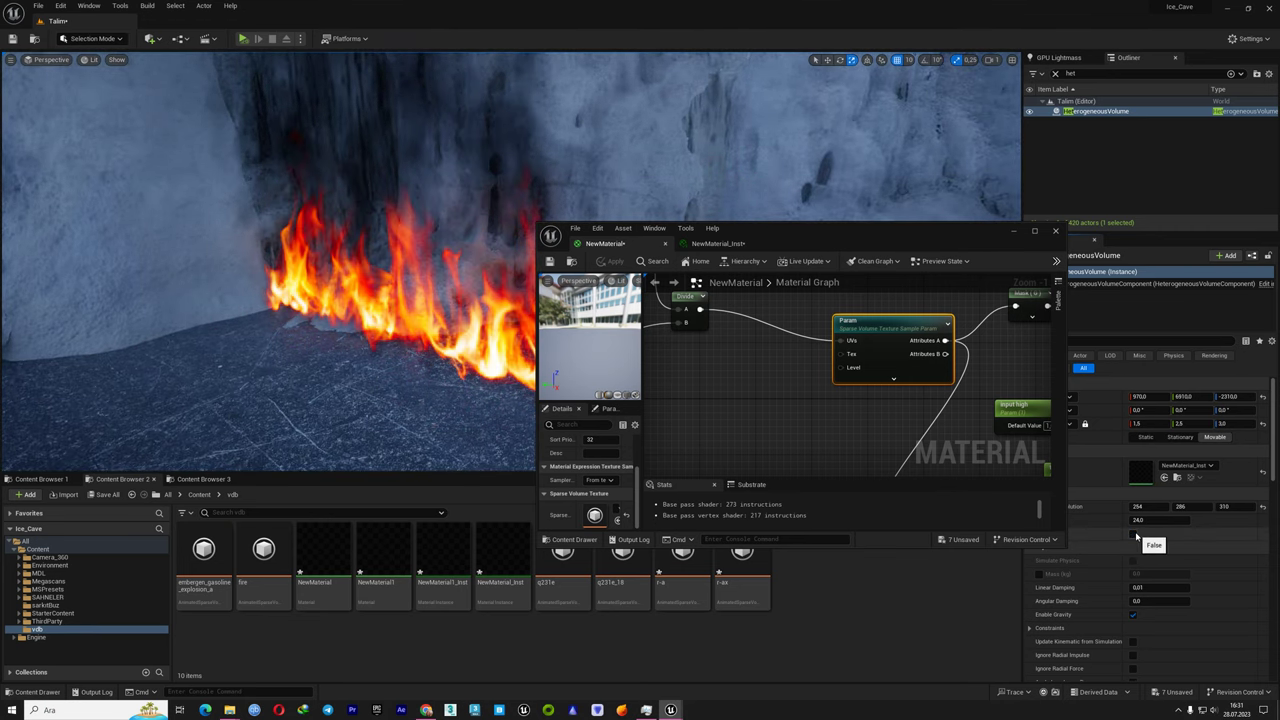
right_drag(222, 188, 222, 188)
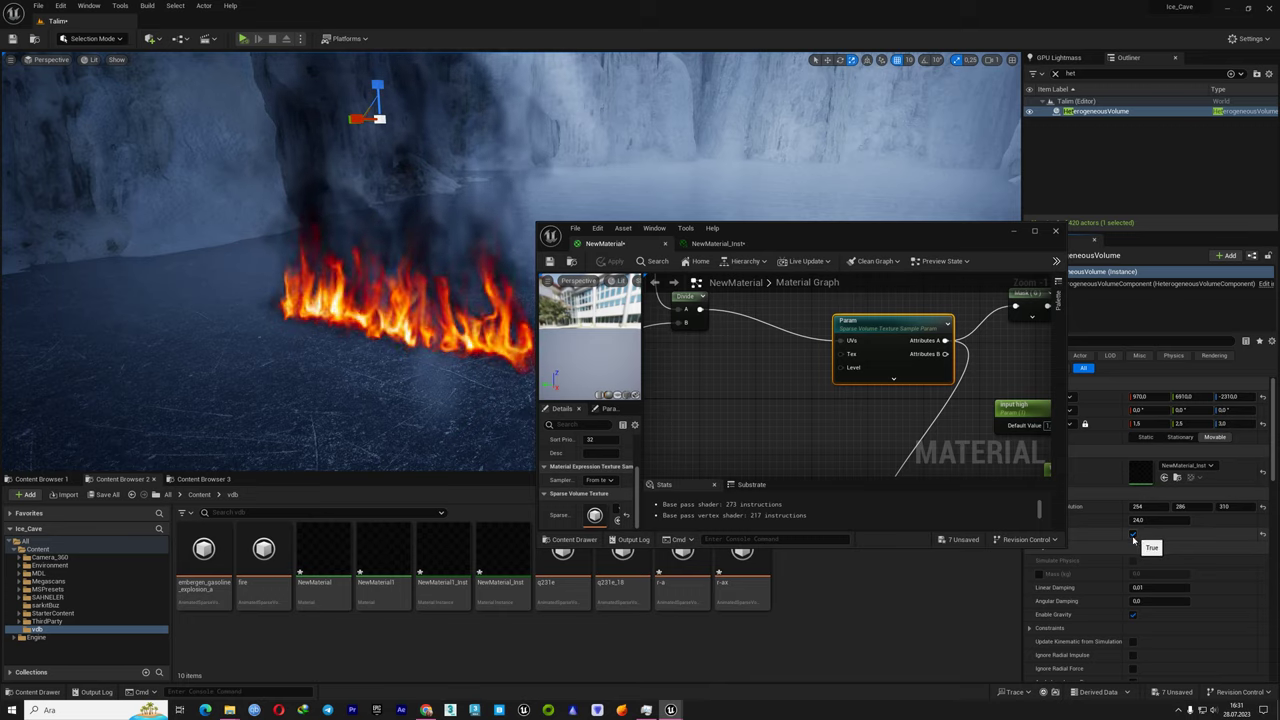
right_drag(383, 237, 383, 237)
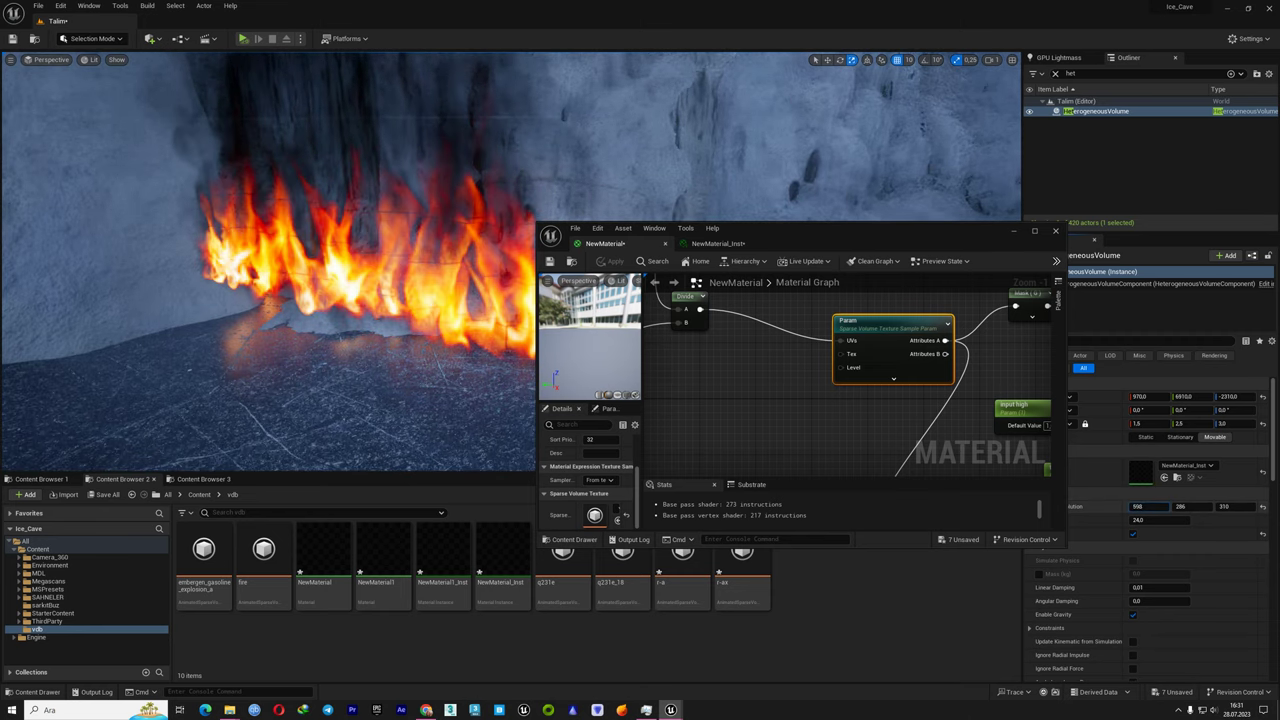
Set Volume Resolution to 254 × 286 × 310 and frame the fire volume
drag(1137, 506, 1228, 507)
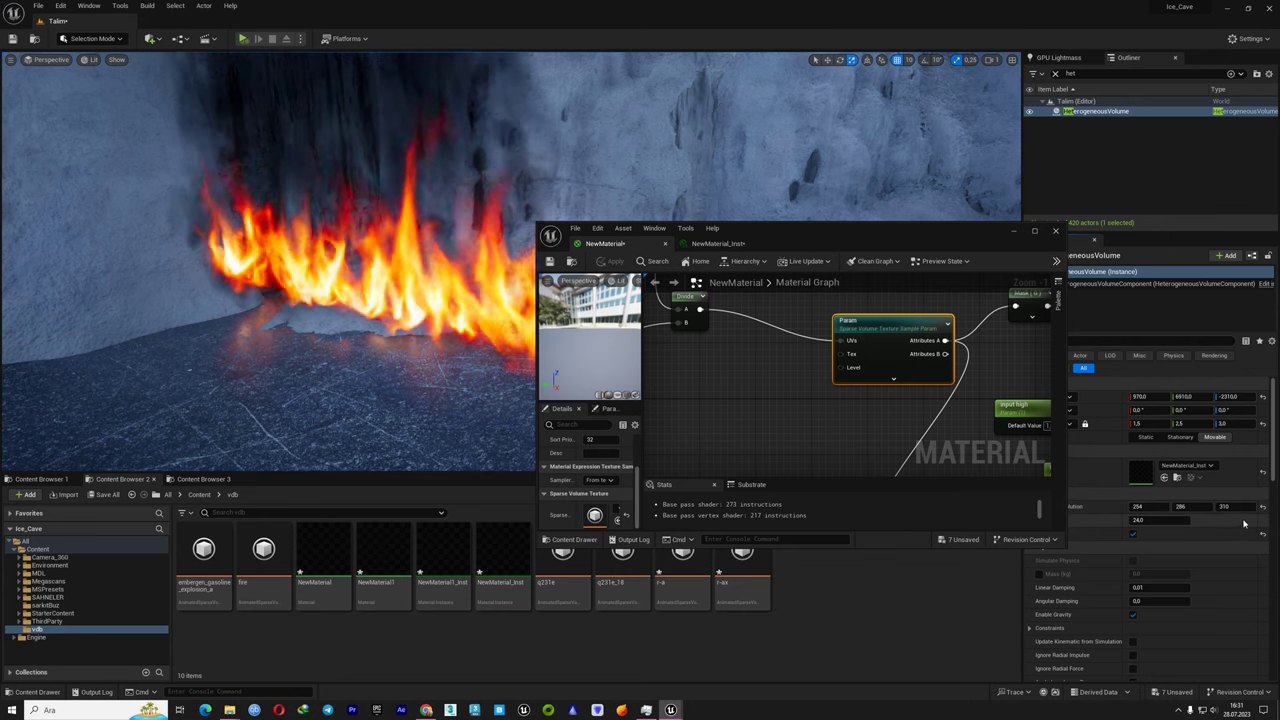
click(1227, 508)
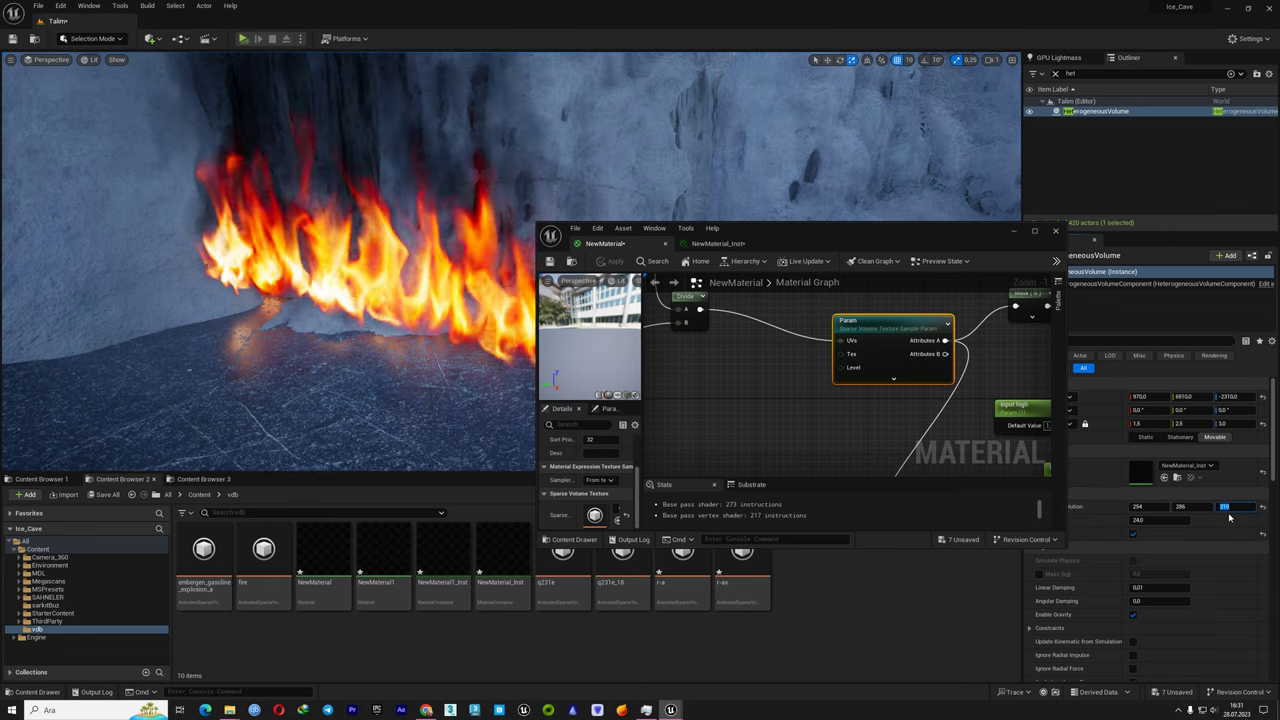
text(500)
key(Return)
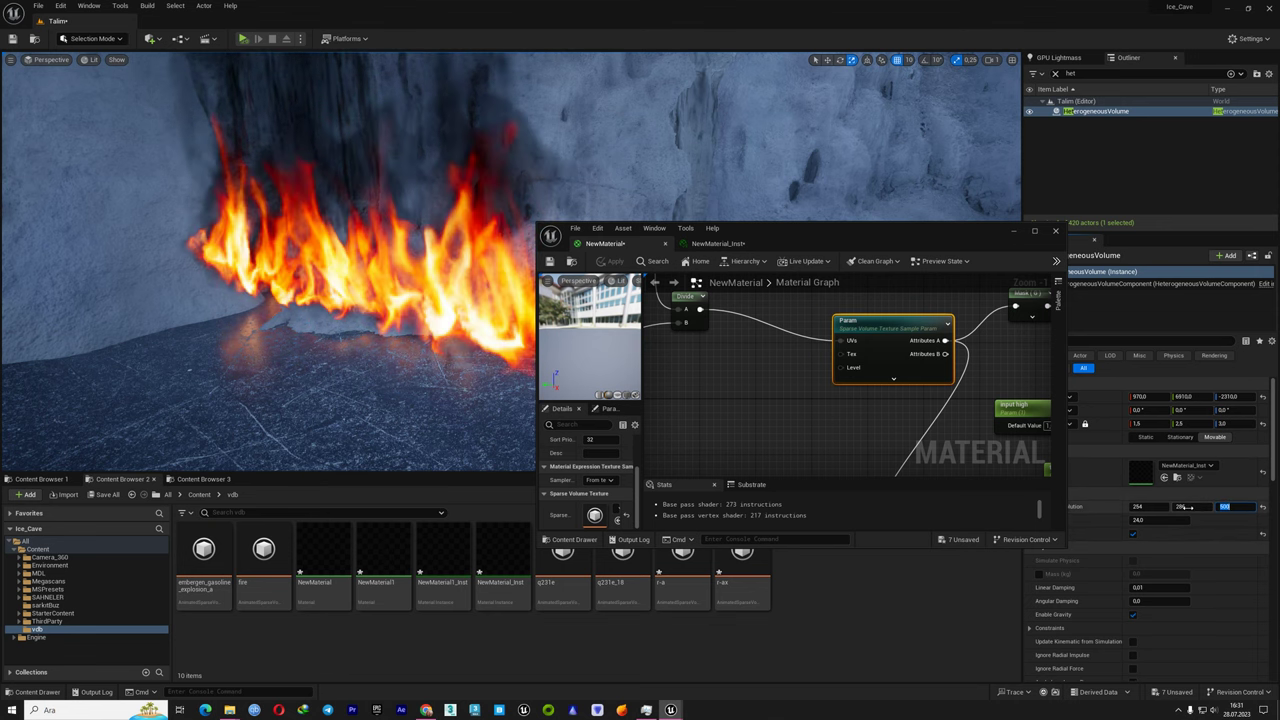
click(1182, 507)
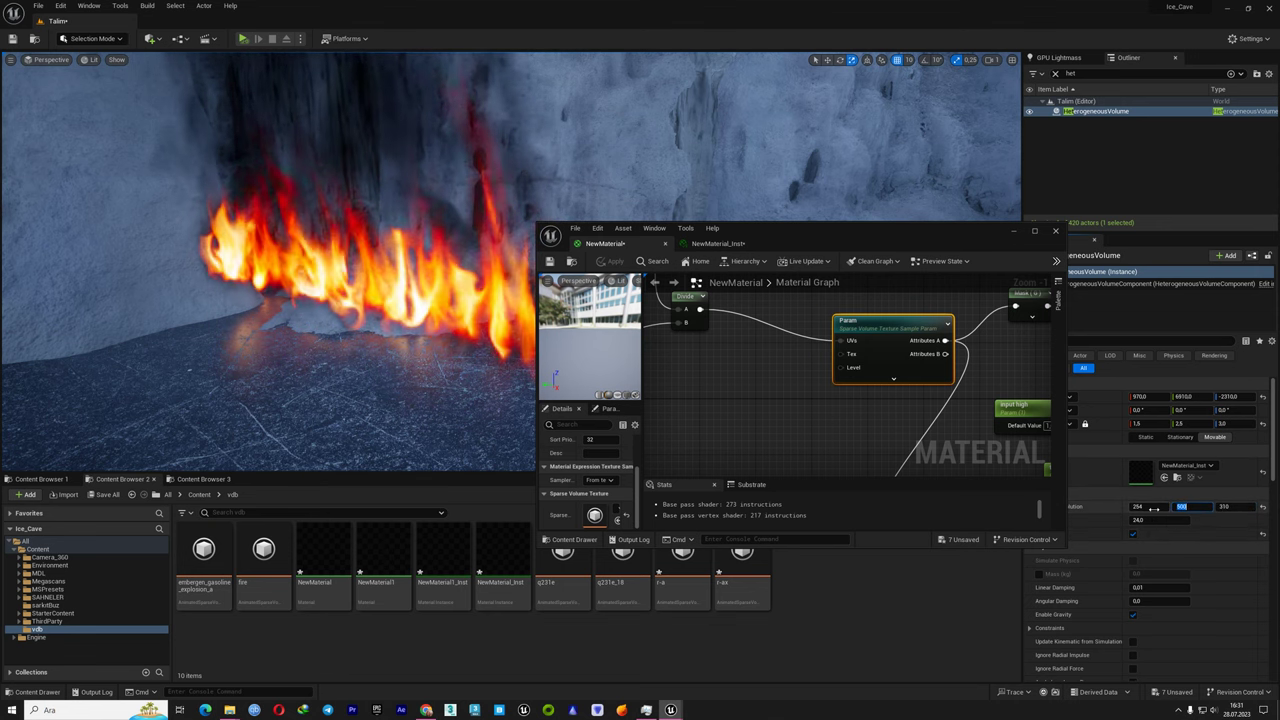
text(500286)
key(shift+Tab)
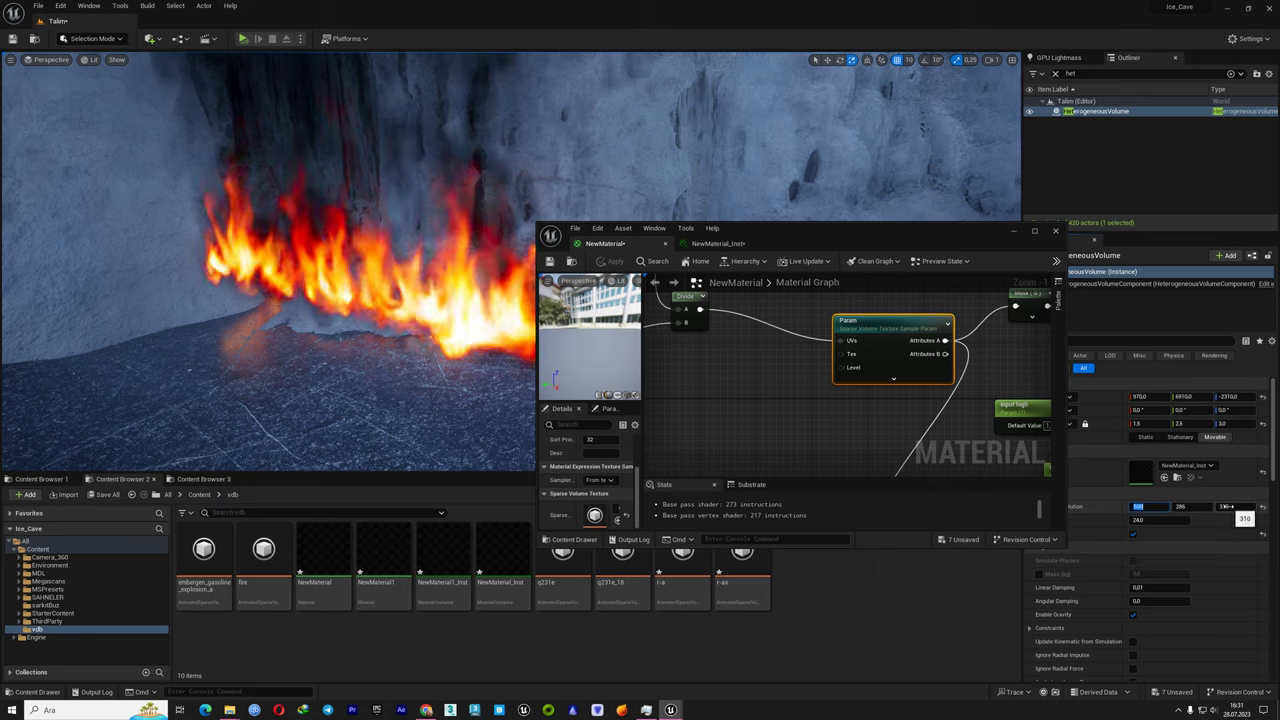
click(1225, 507)
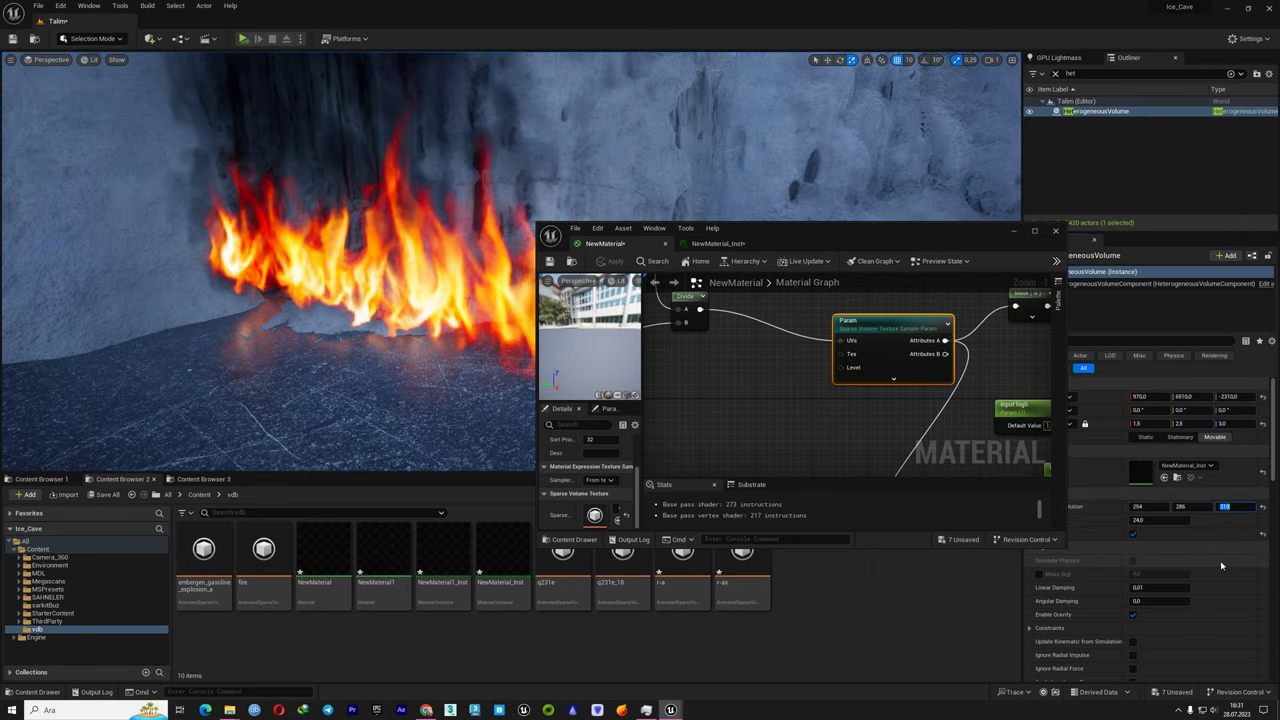
key(Return)
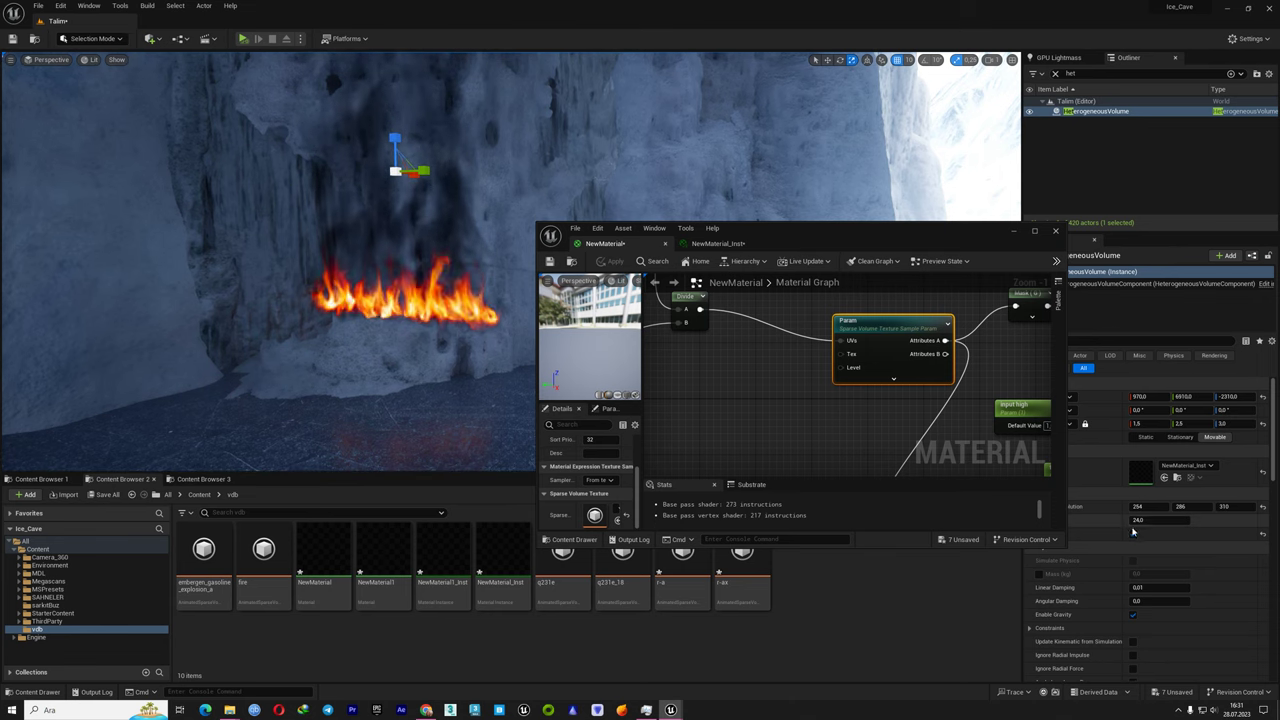
key(f)
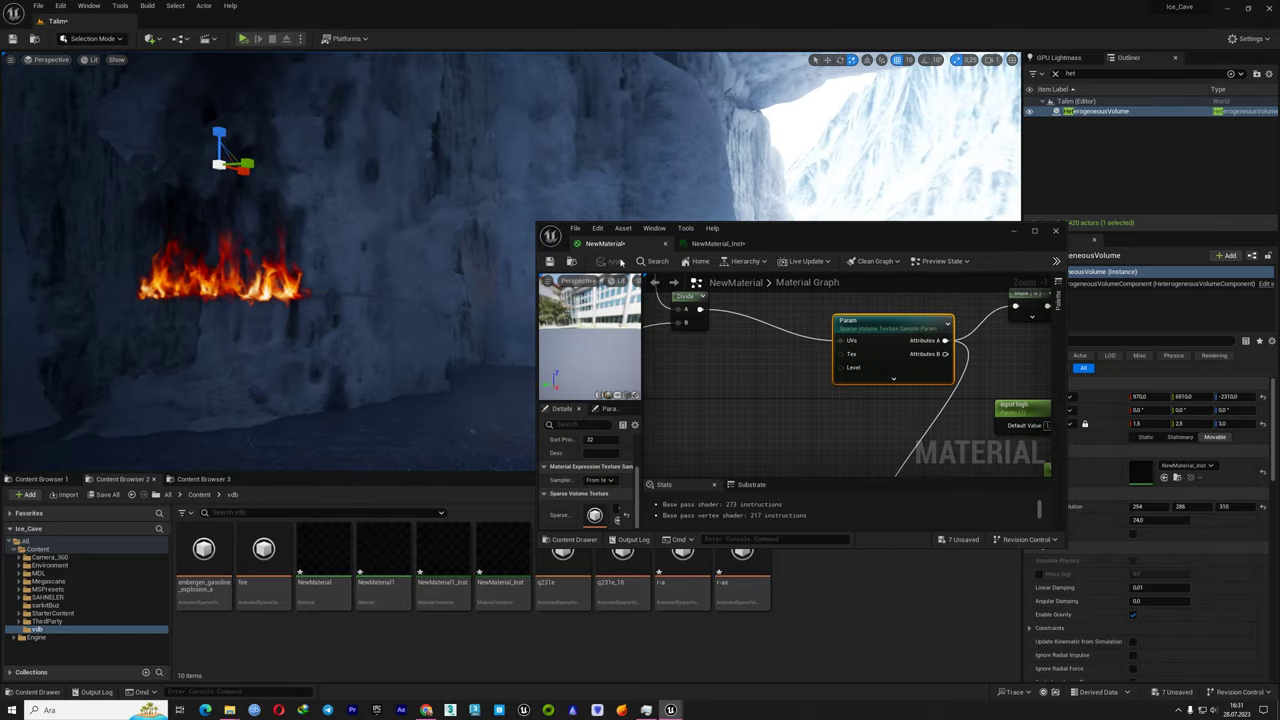
Set the material instance's density parameter to 3.0
click(716, 243)
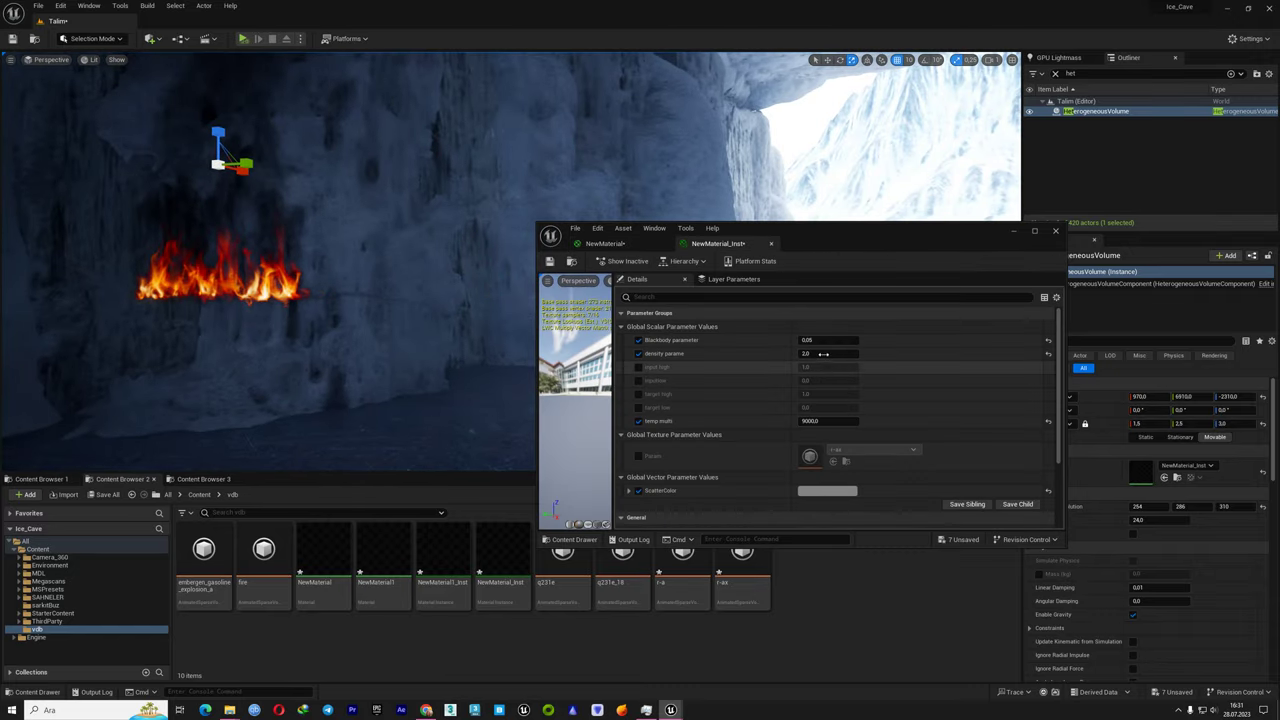
click(822, 354)
text(3)
key(Return)
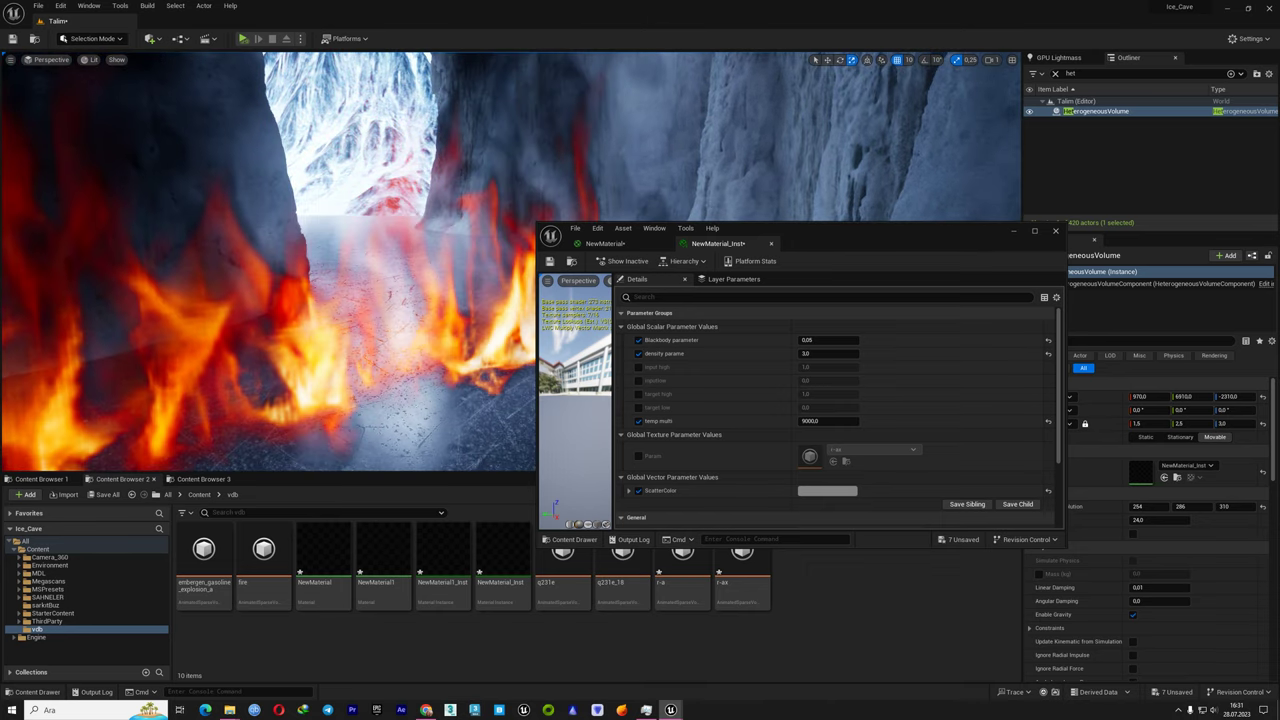
Switch off the density override and set the Blackbody parameter to 0.1
click(639, 341)
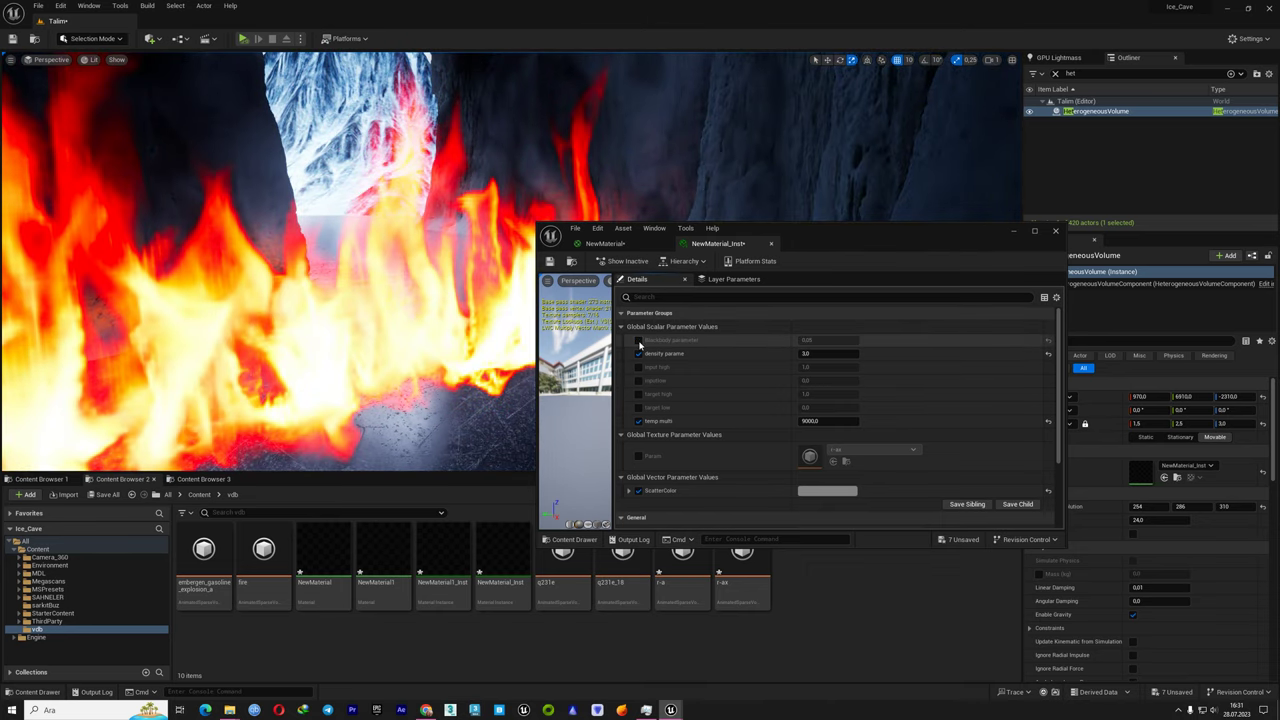
click(639, 354)
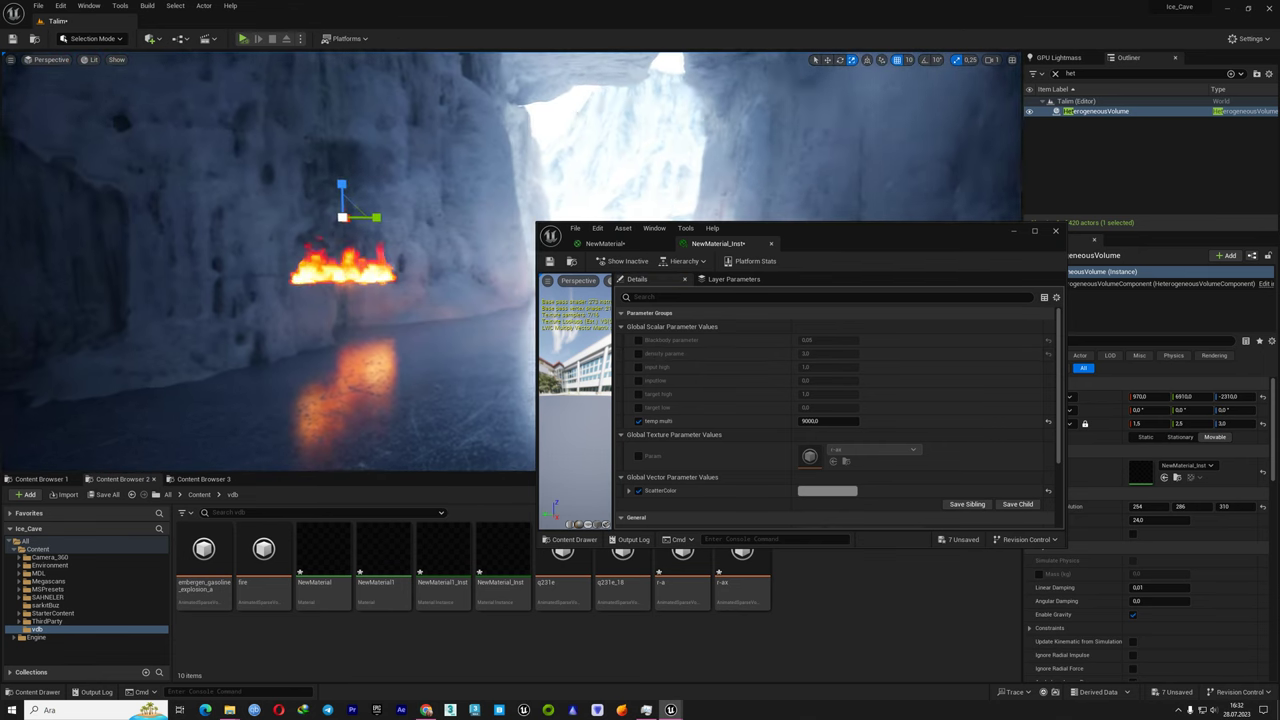
click(639, 341)
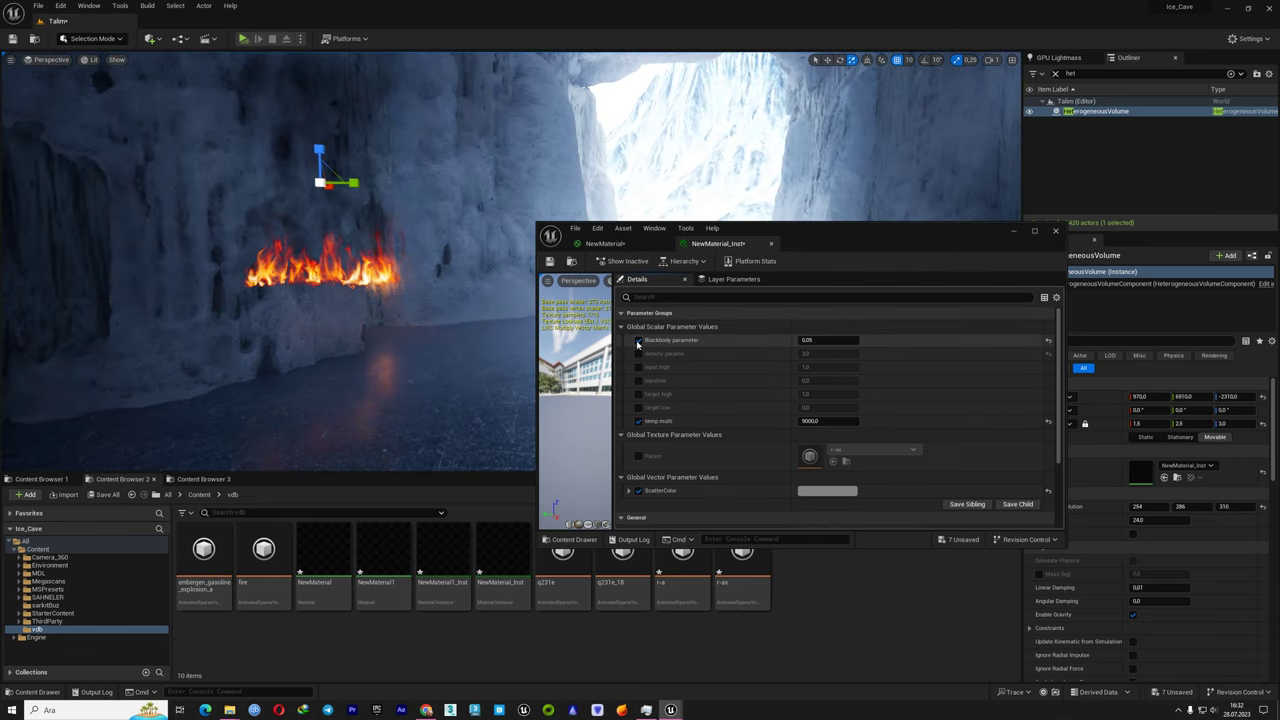
click(639, 341)
click(639, 341)
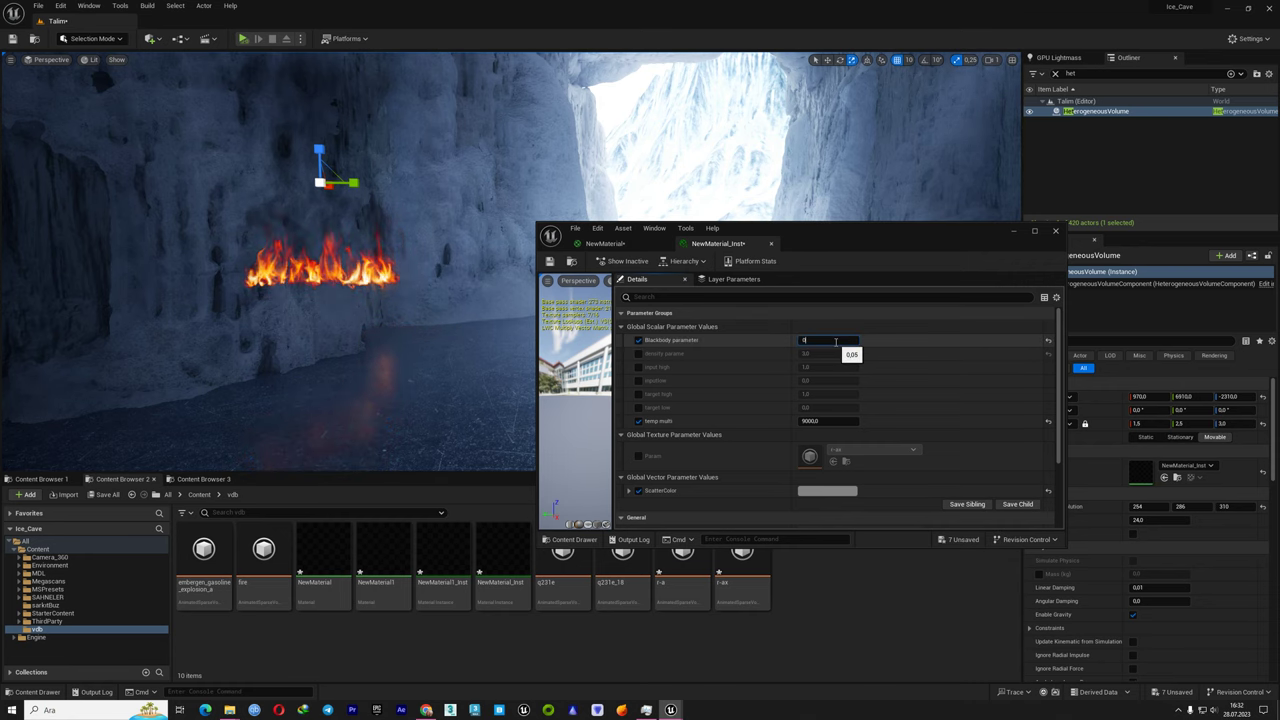
mouse_move(798, 95)
right_down()
mouse_move(640, 130)
mouse_move(560, 115)
mouse_move(361, 170)
right_up()
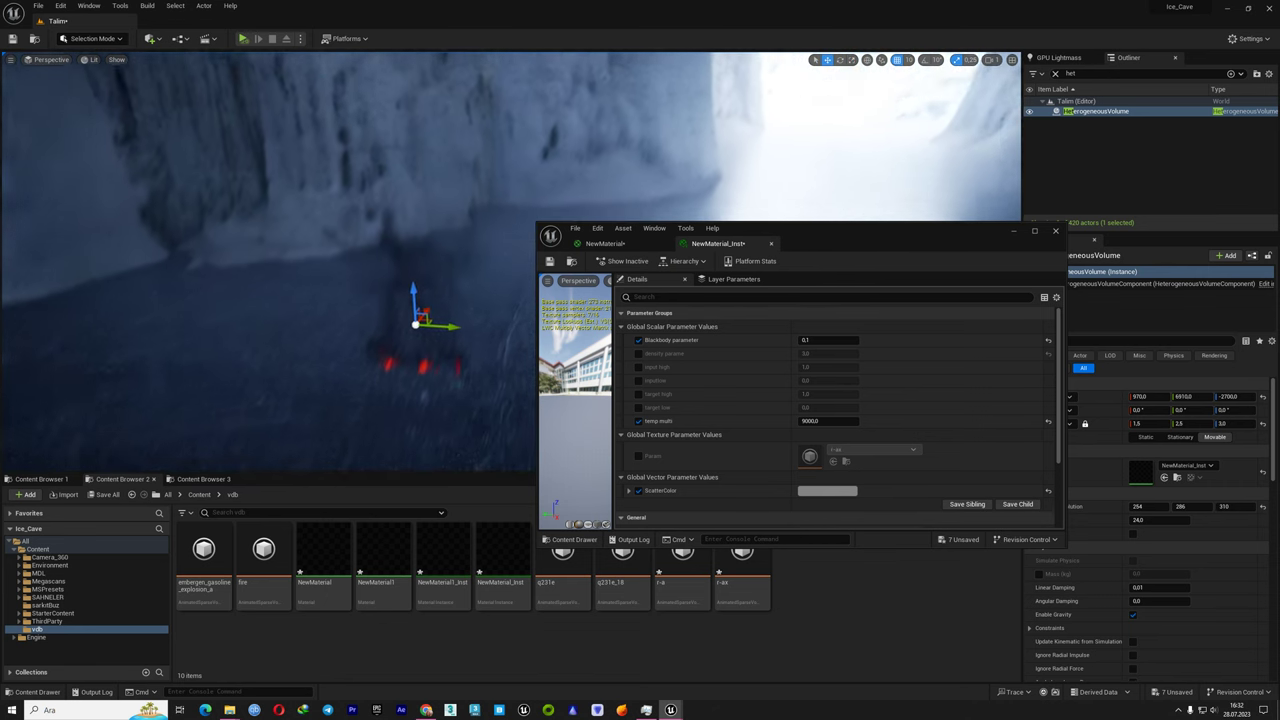
Re-enable the density parameter override to restore smoke and inspect the fire by the ice cliffs
right_drag(406, 329, 406, 329)
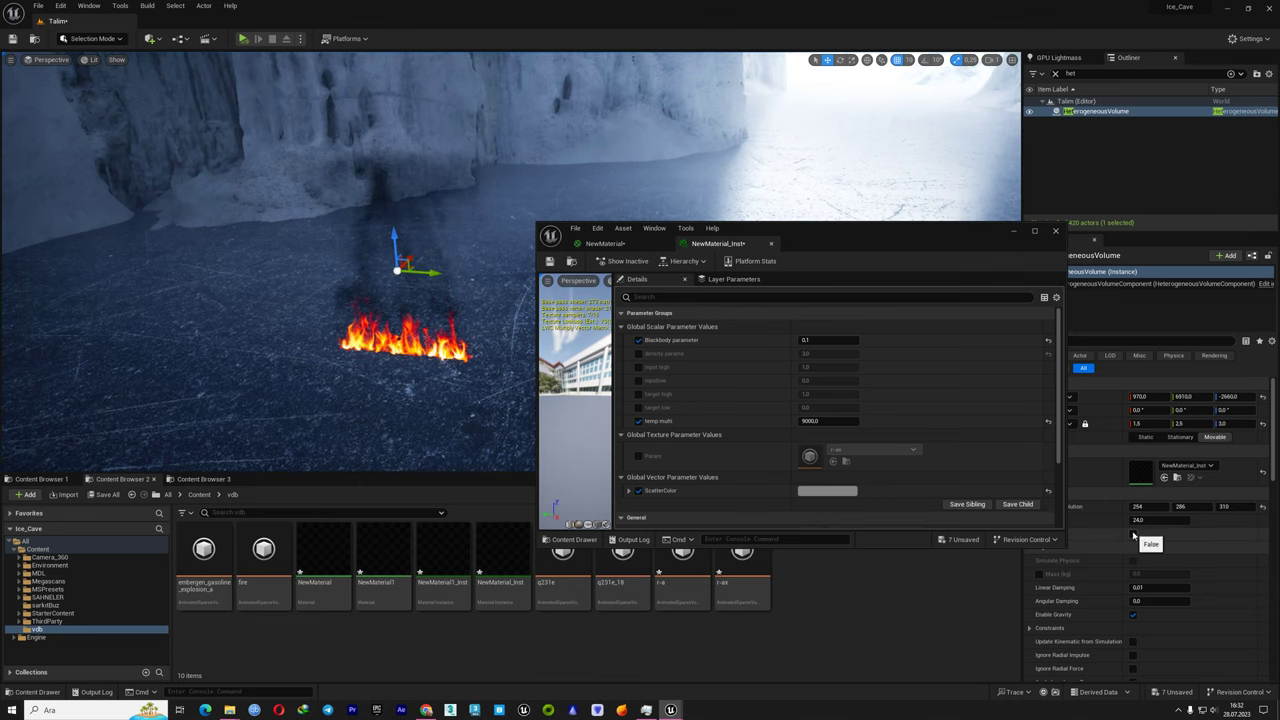
right_drag(400, 330, 411, 309)
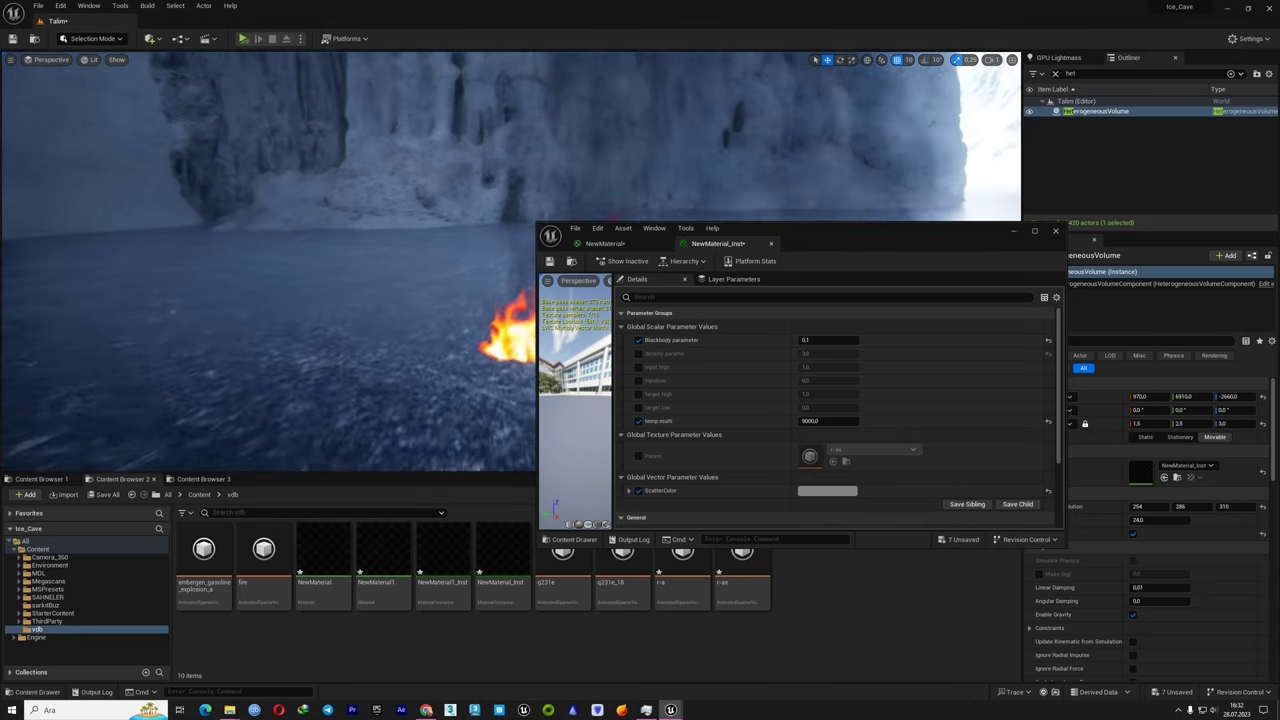
click(638, 354)
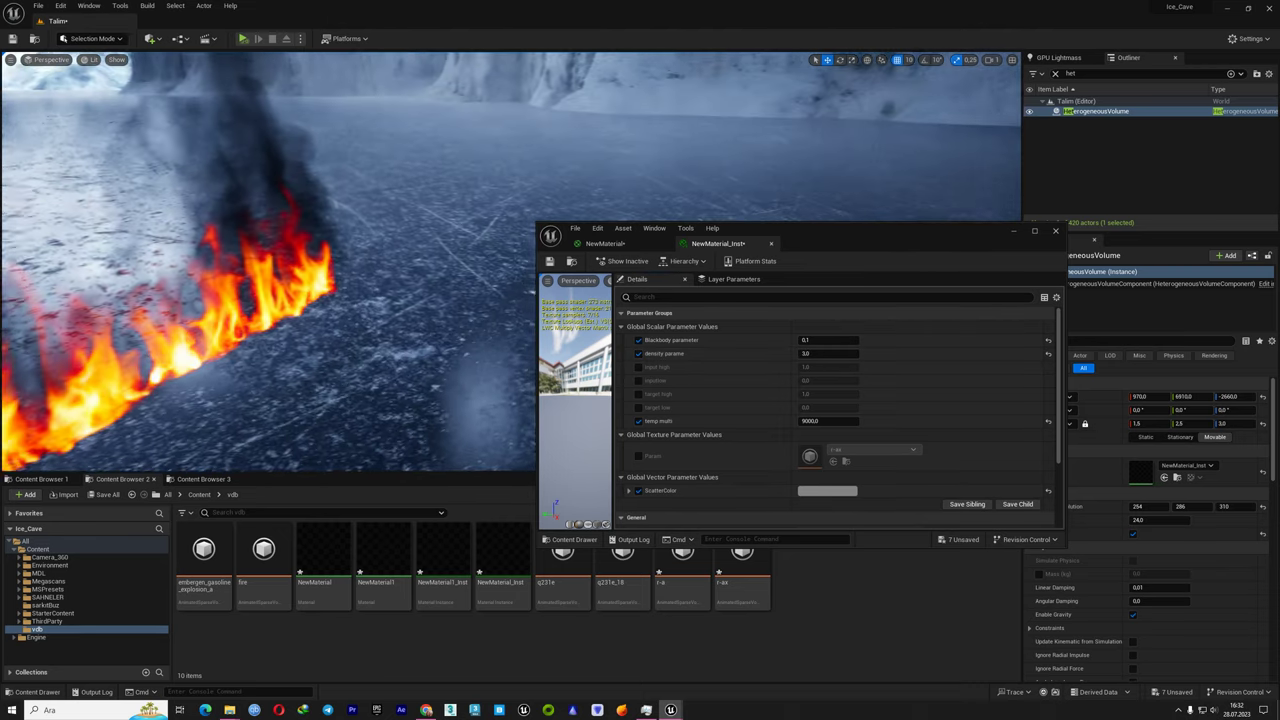
right_drag(411, 309, 411, 309)
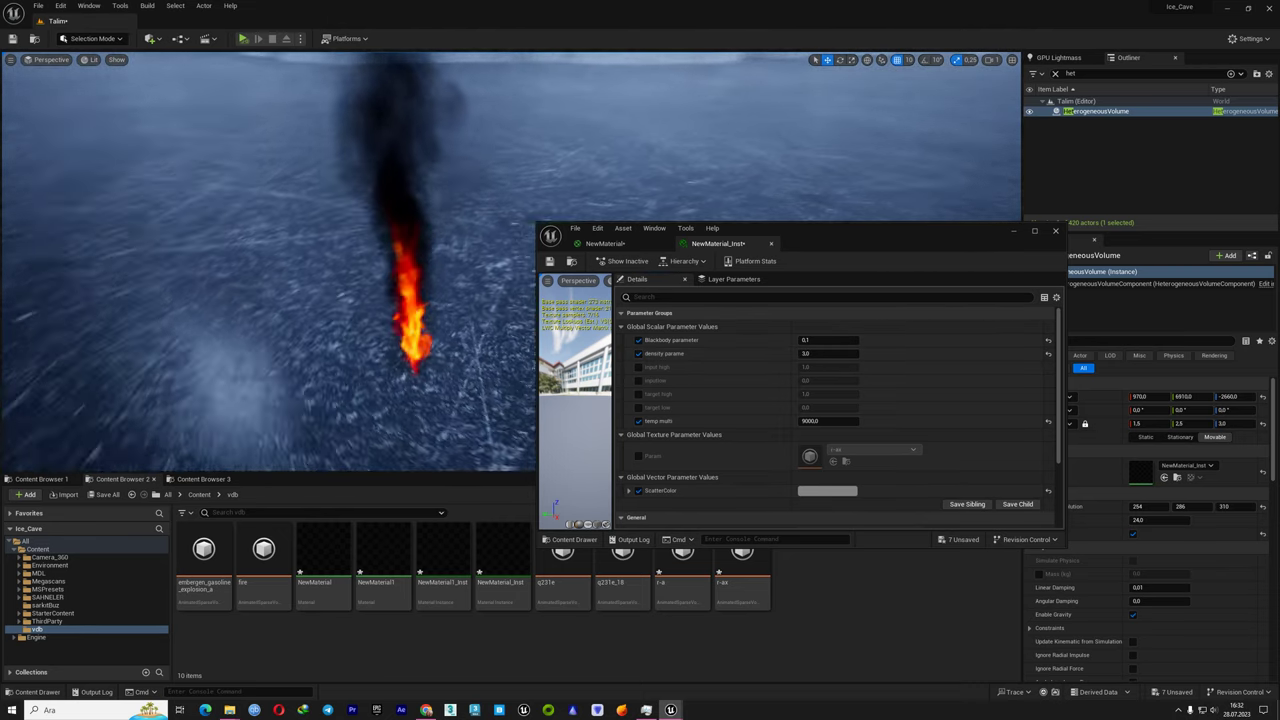
right_drag(442, 288, 442, 288)
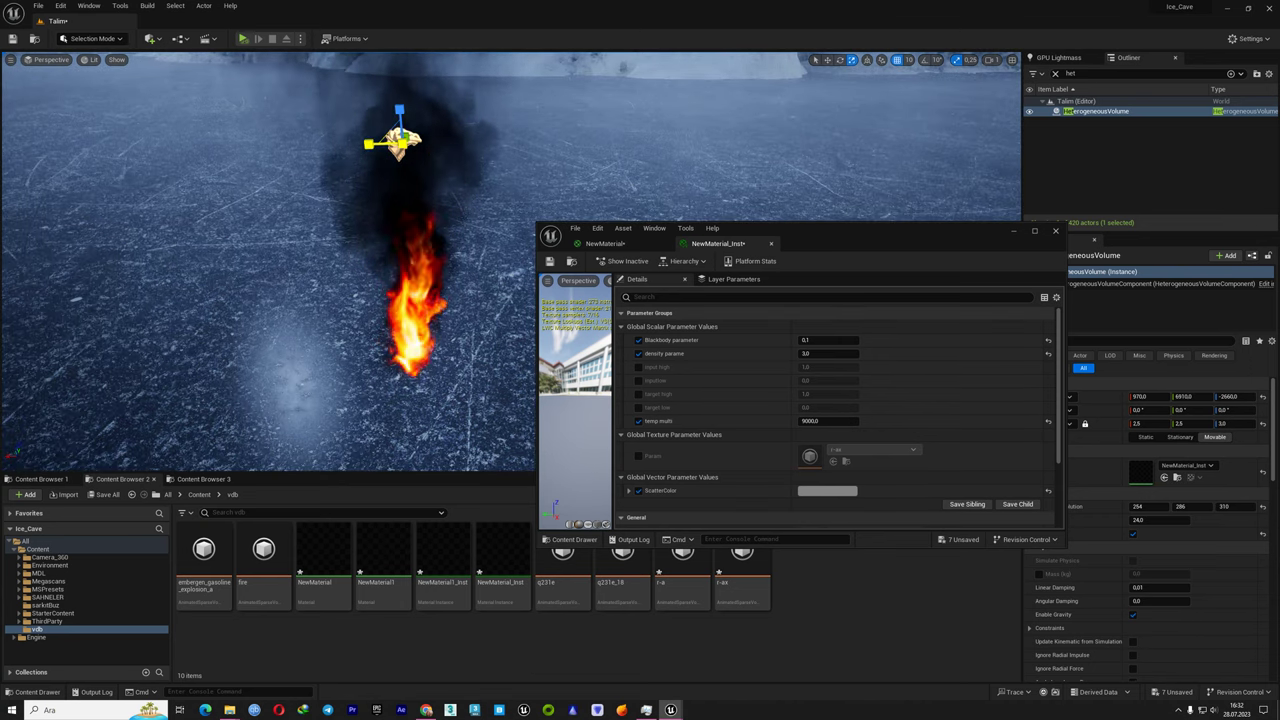
right_drag(411, 300, 411, 300)
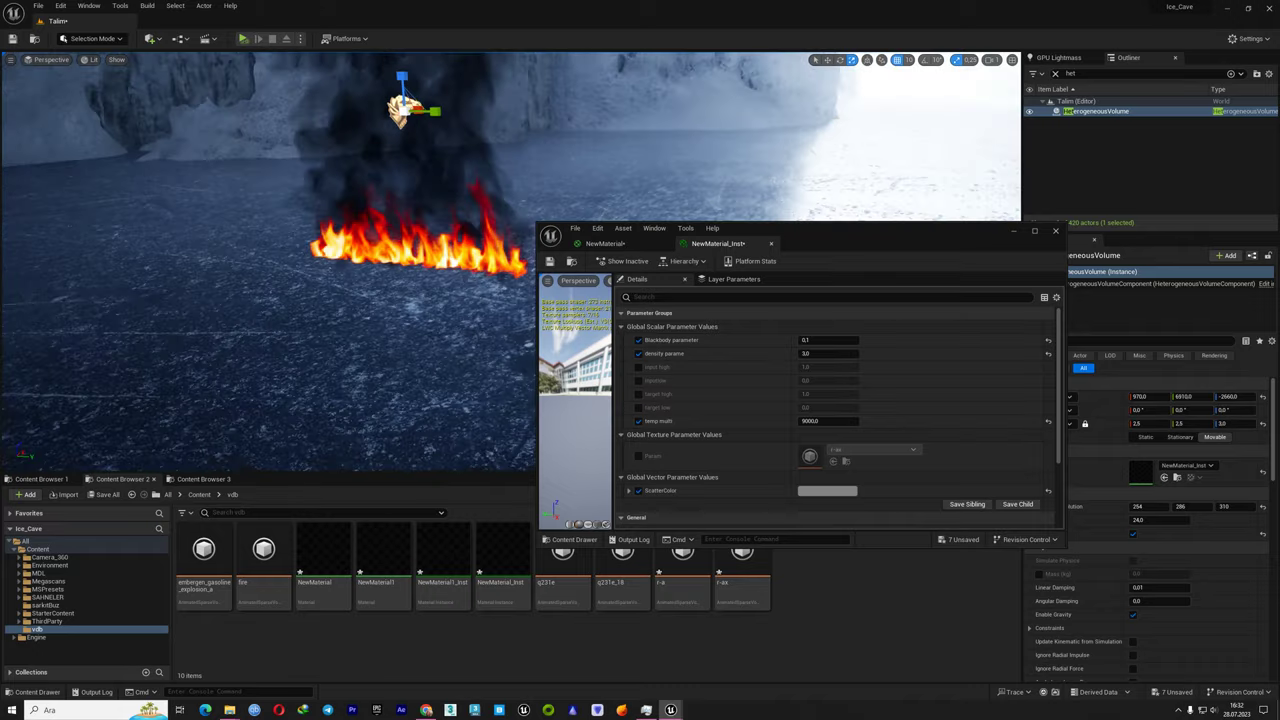
right_drag(417, 184, 417, 184)
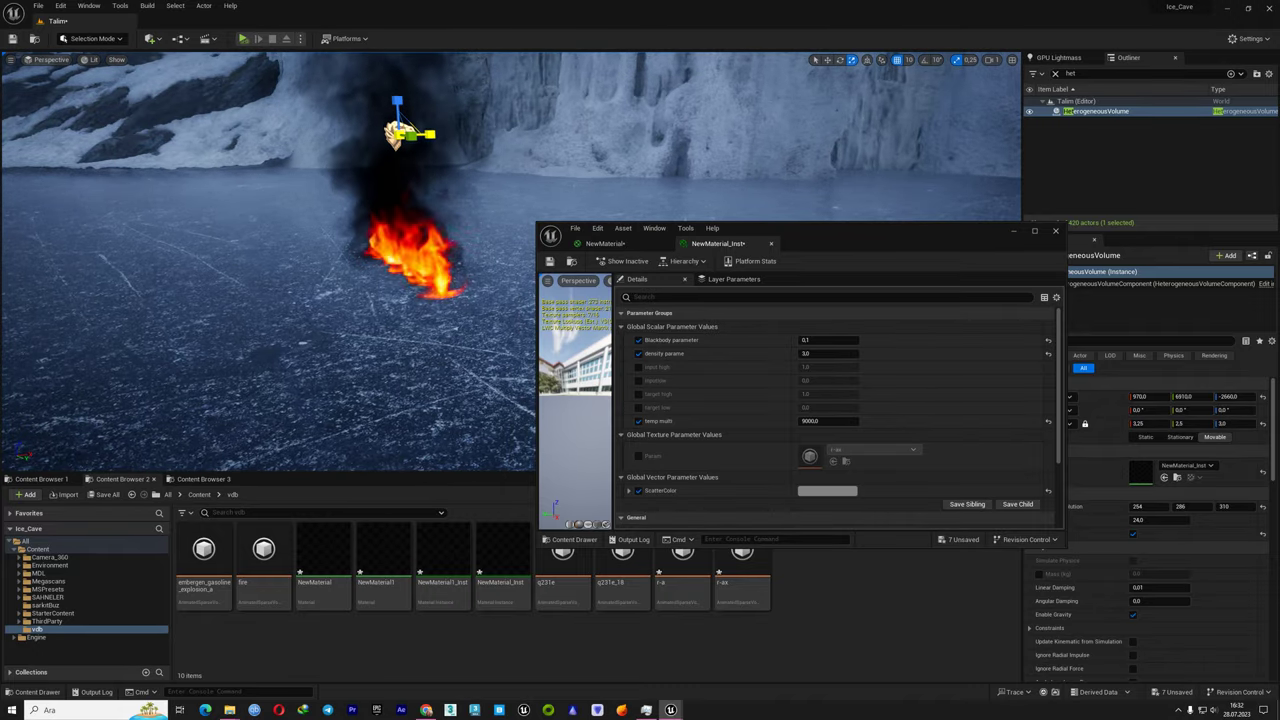
right_drag(353, 260, 380, 239)
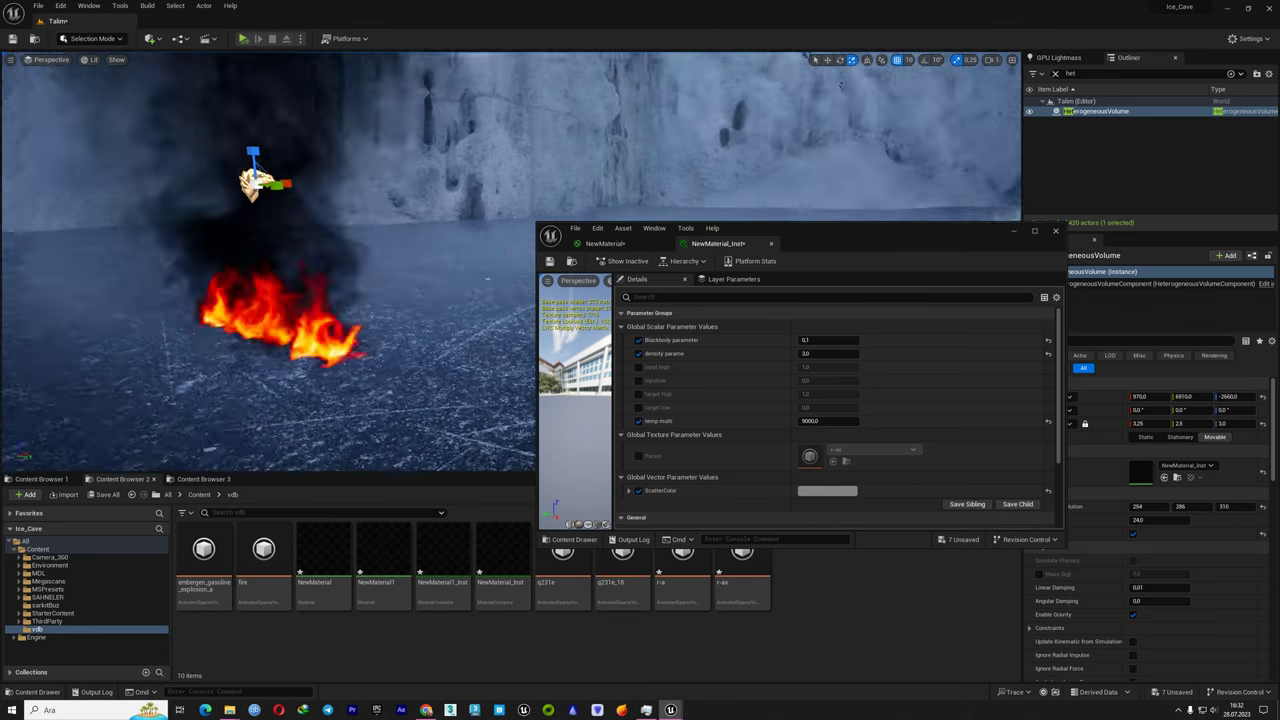
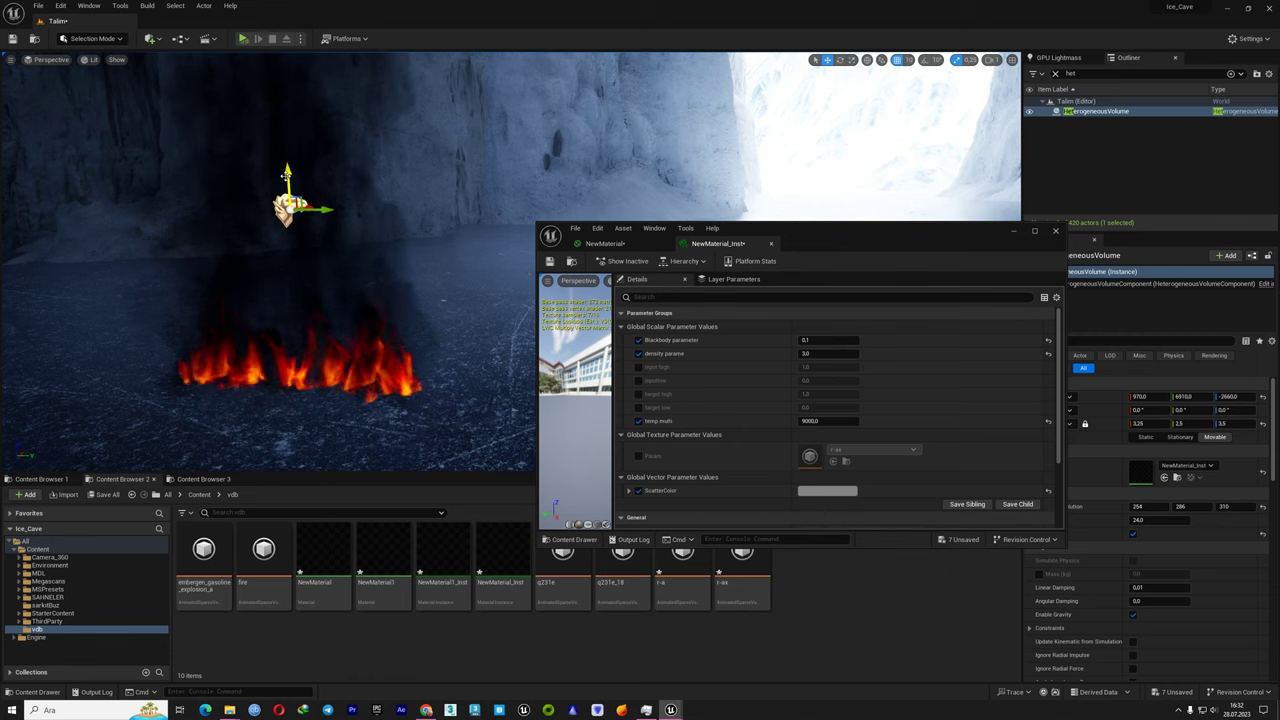
Raise the fire-and-smoke HeterogeneousVolume slightly above the ice with the Z gizmo
drag(288, 185, 285, 140)
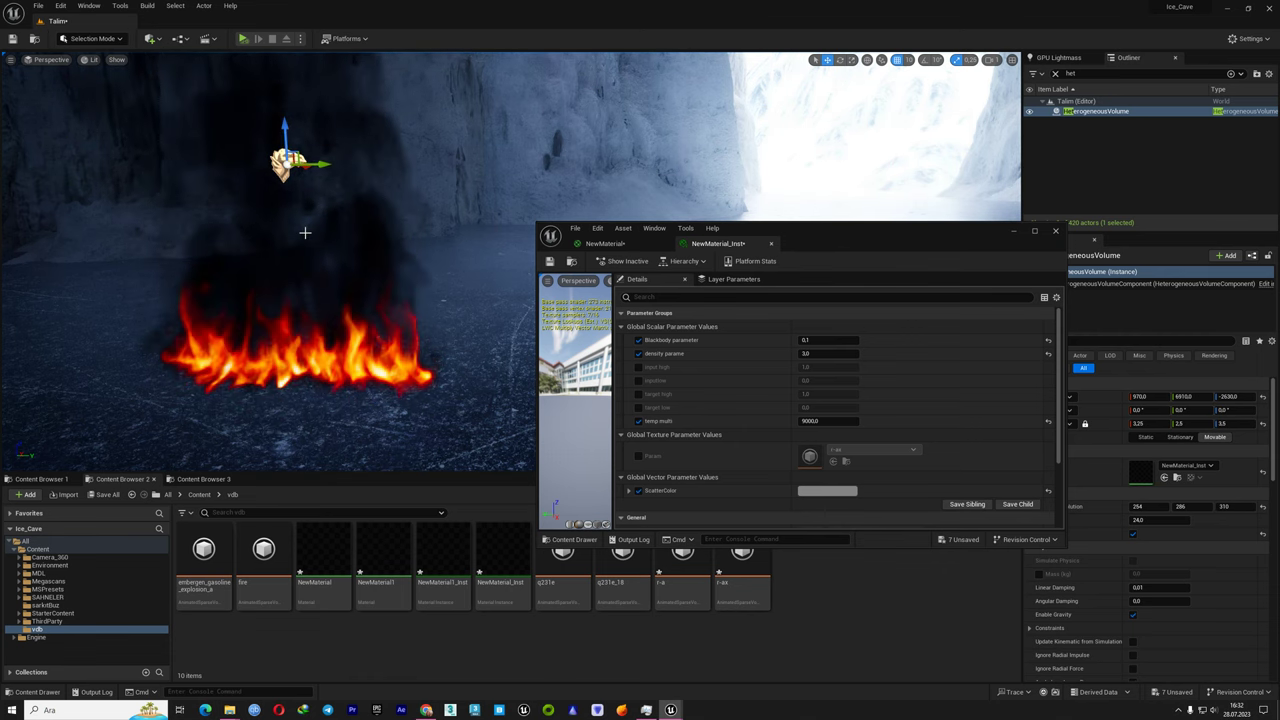
mouse_move(285, 140)
right_down()
mouse_move(200, 140)
mouse_move(230, 140)
right_up()
key(r)
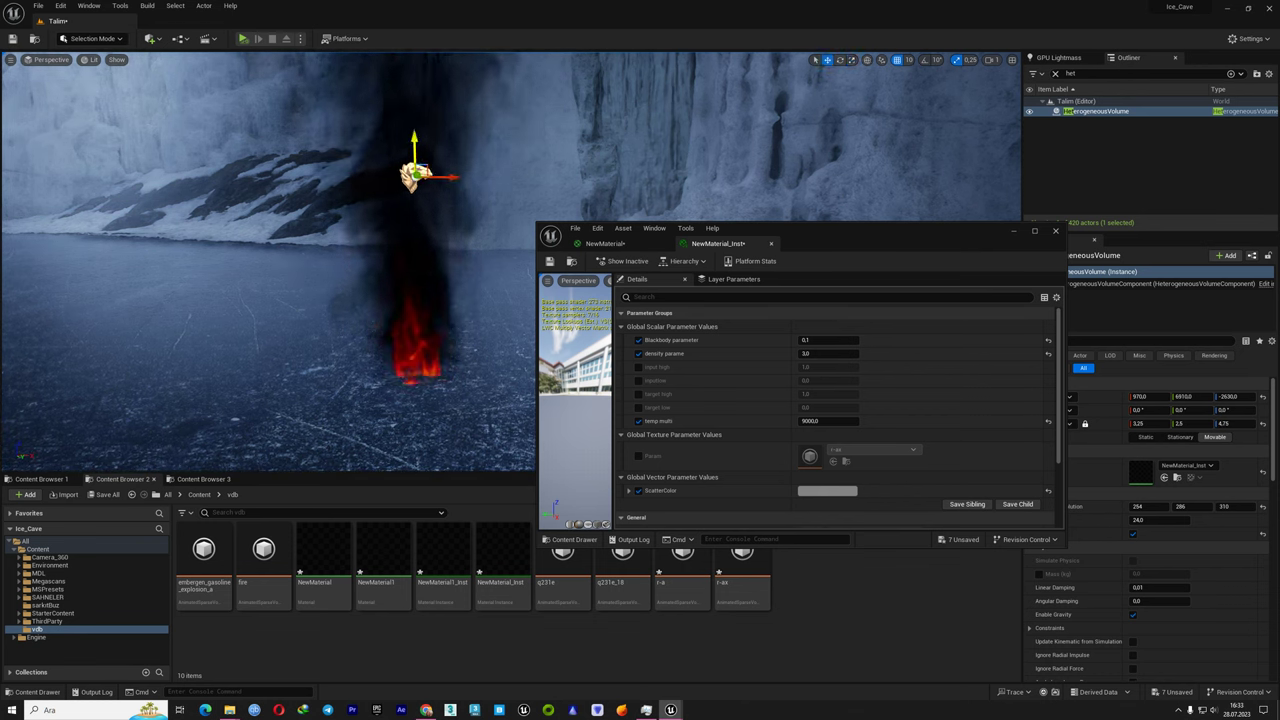
drag(414, 145, 412, 82)
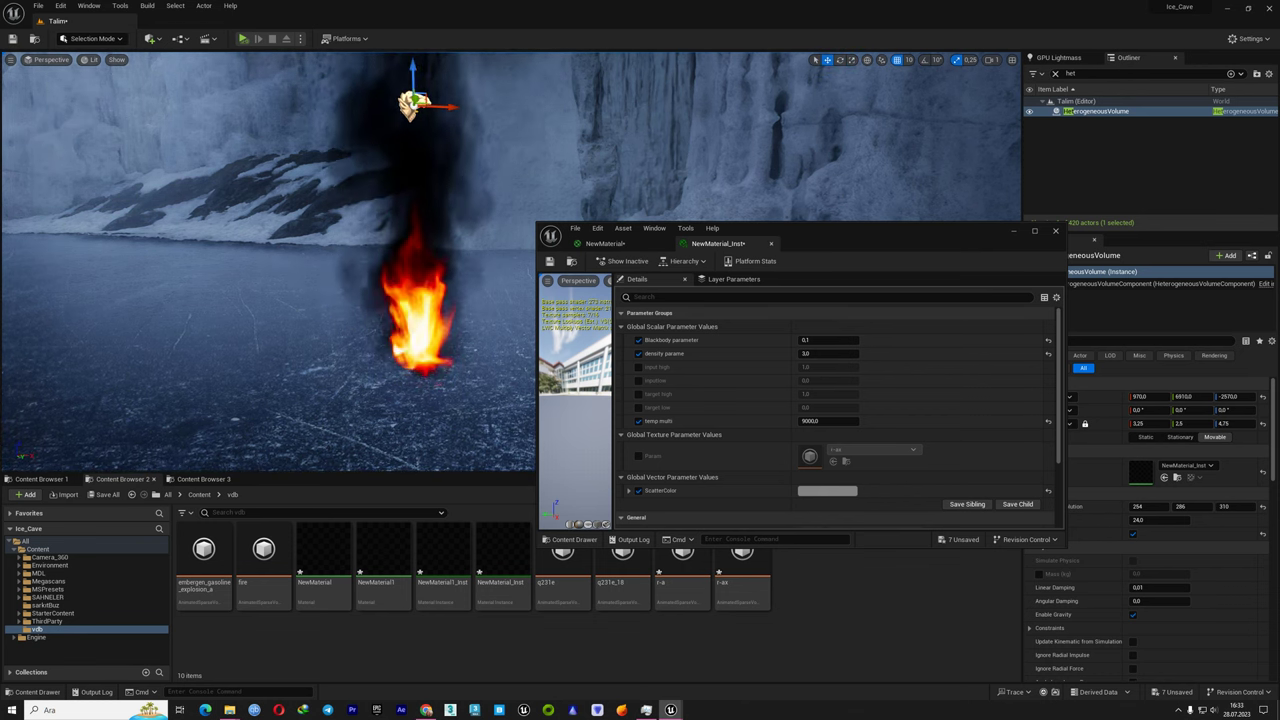
Set the volume's scale to 3.0 on every axis
right_drag(300, 250, 360, 250)
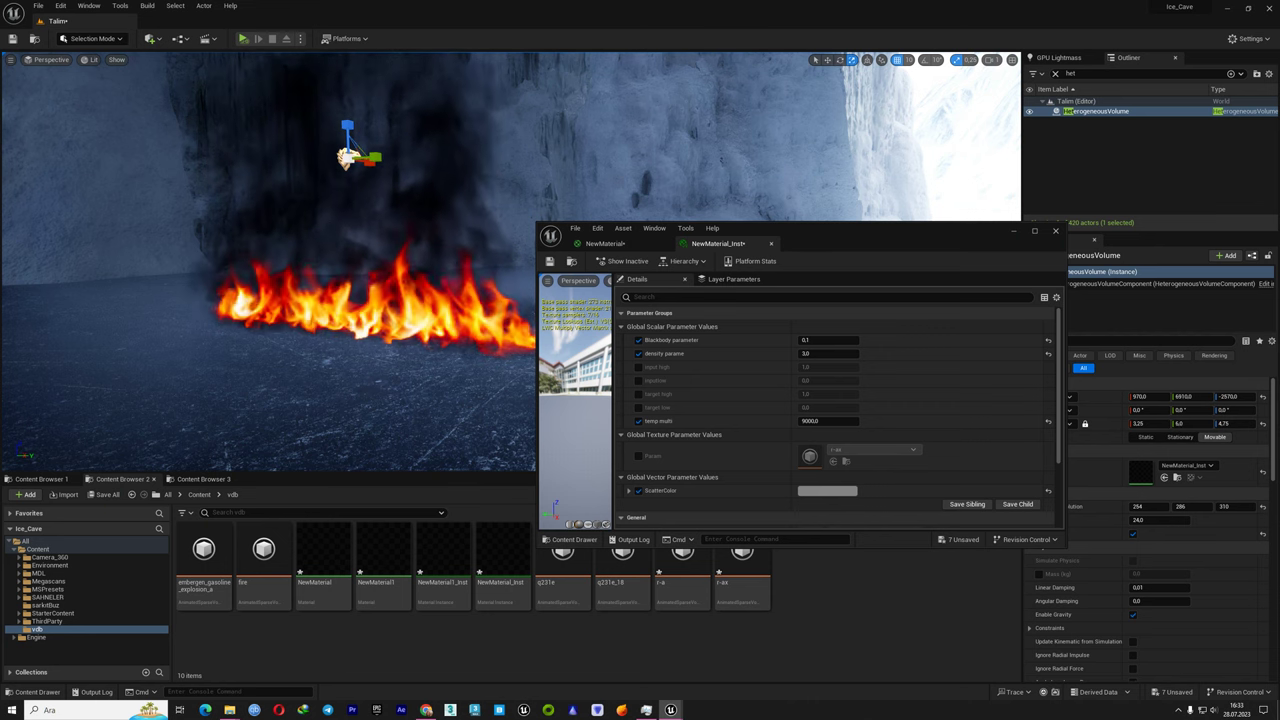
mouse_move(400, 250)
right_down()
mouse_move(300, 250)
mouse_move(370, 250)
right_up()
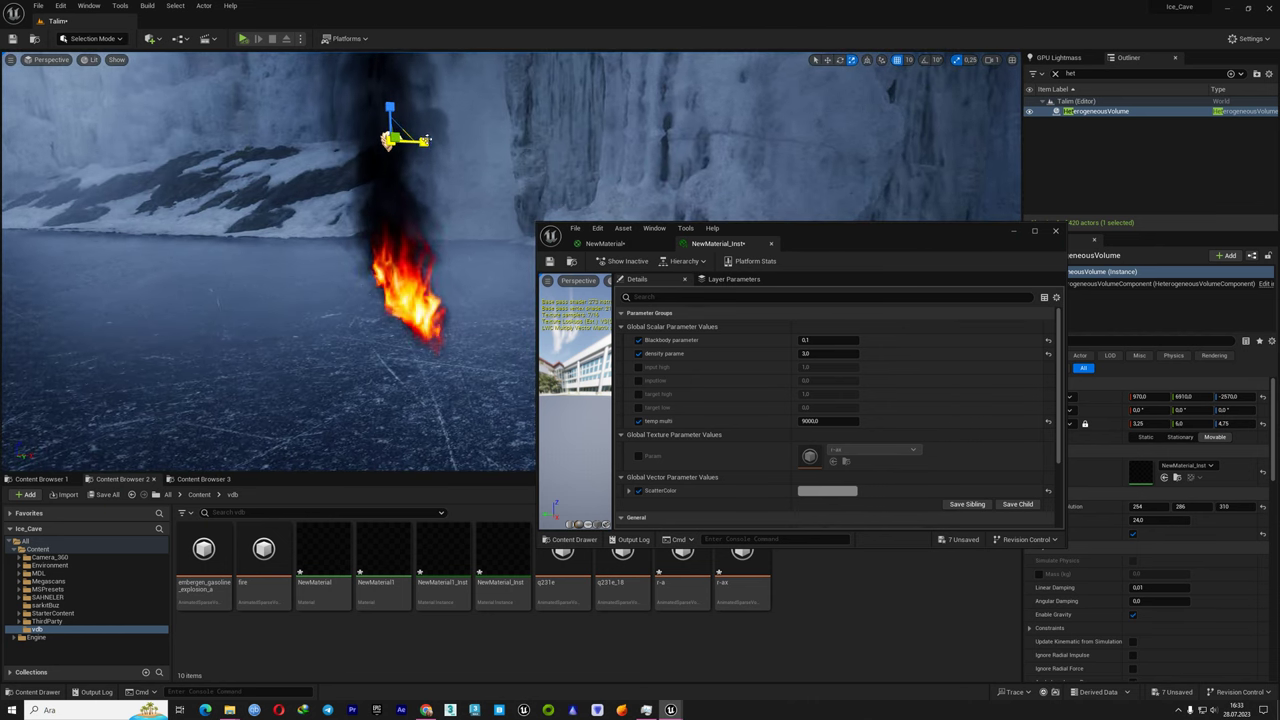
mouse_move(394, 232)
right_down()
mouse_move(428, 249)
mouse_move(400, 250)
right_up()
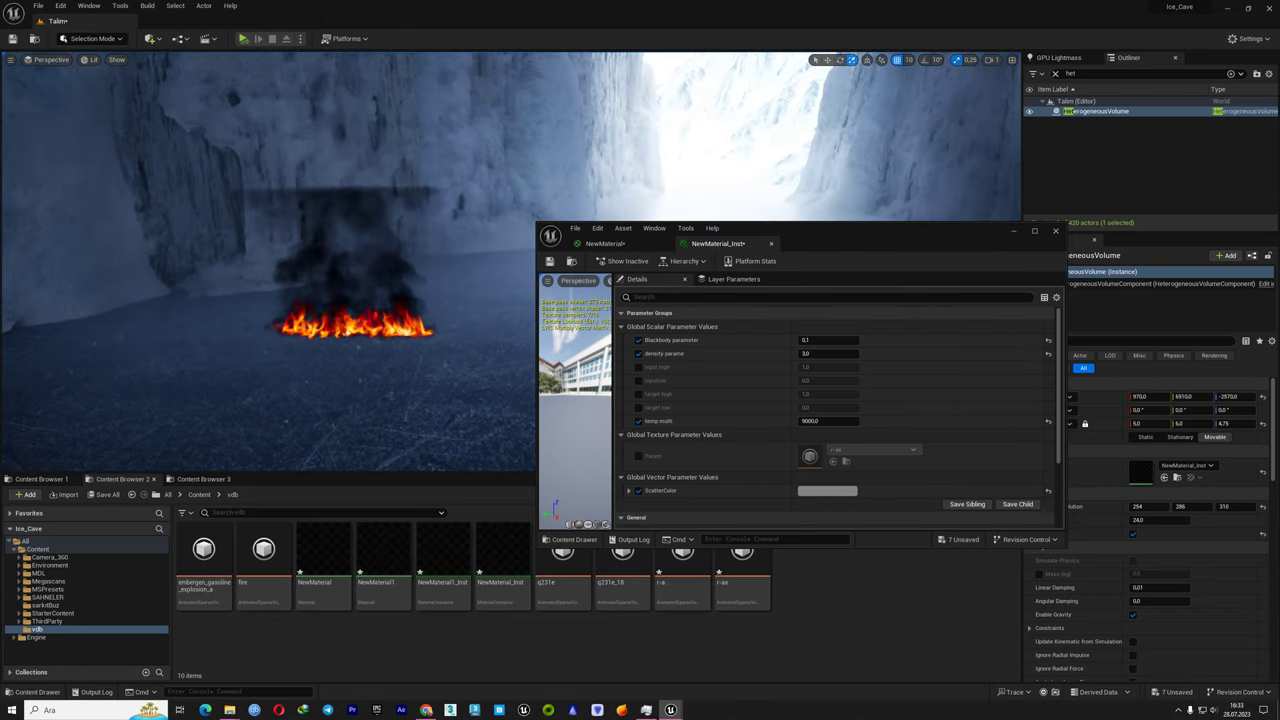
right_drag(400, 250, 420, 250)
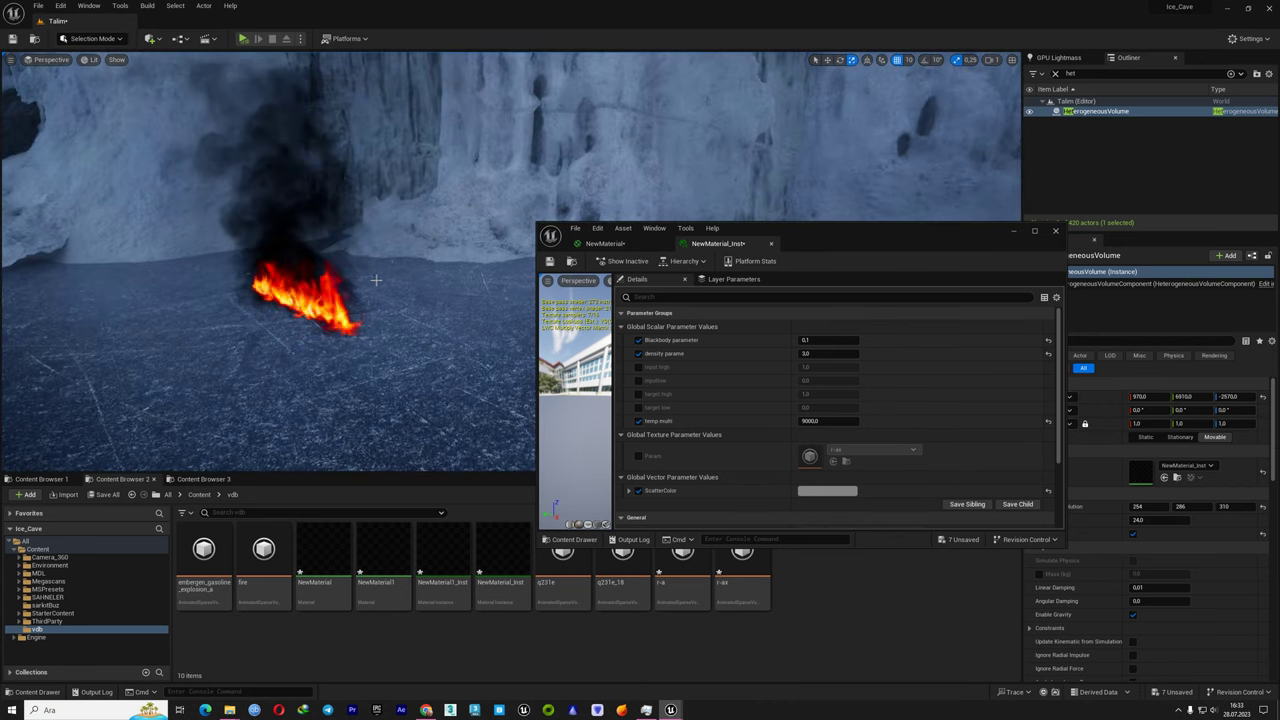
mouse_move(376, 280)
right_down()
mouse_move(335, 282)
mouse_move(371, 268)
mouse_move(338, 306)
right_up()
text(3)
key(Return)
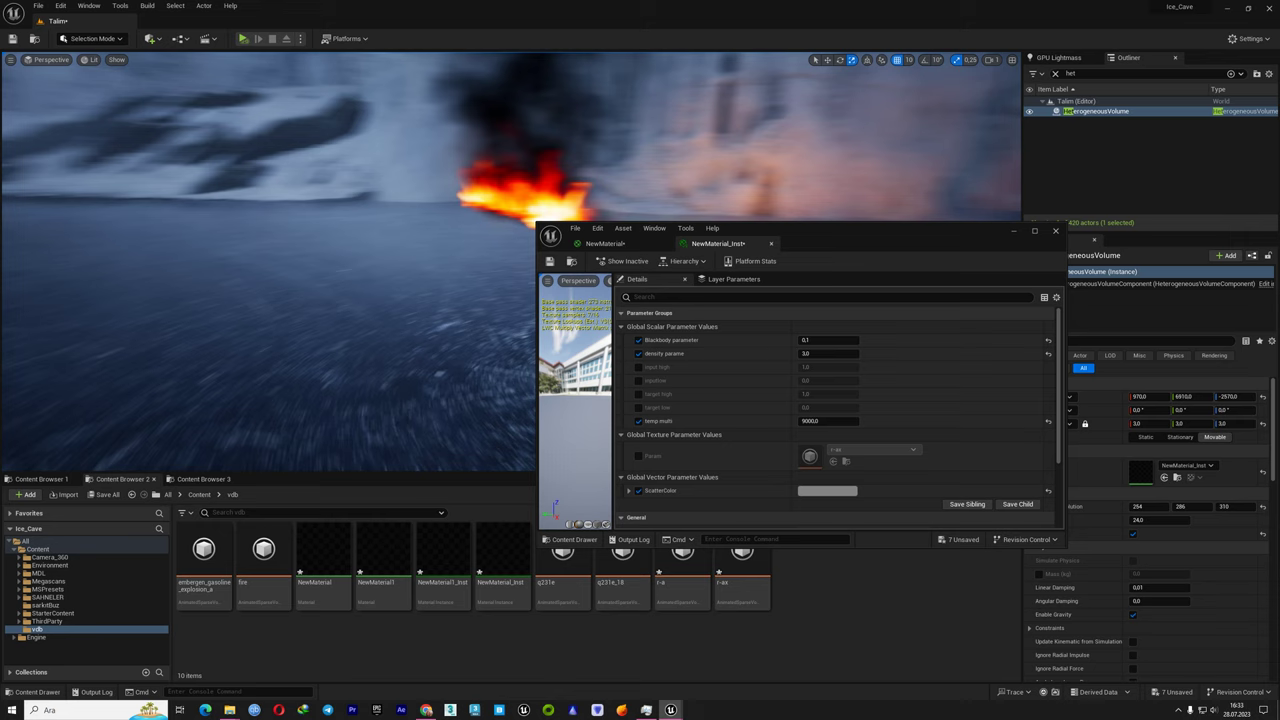
right_drag(338, 306, 352, 305)
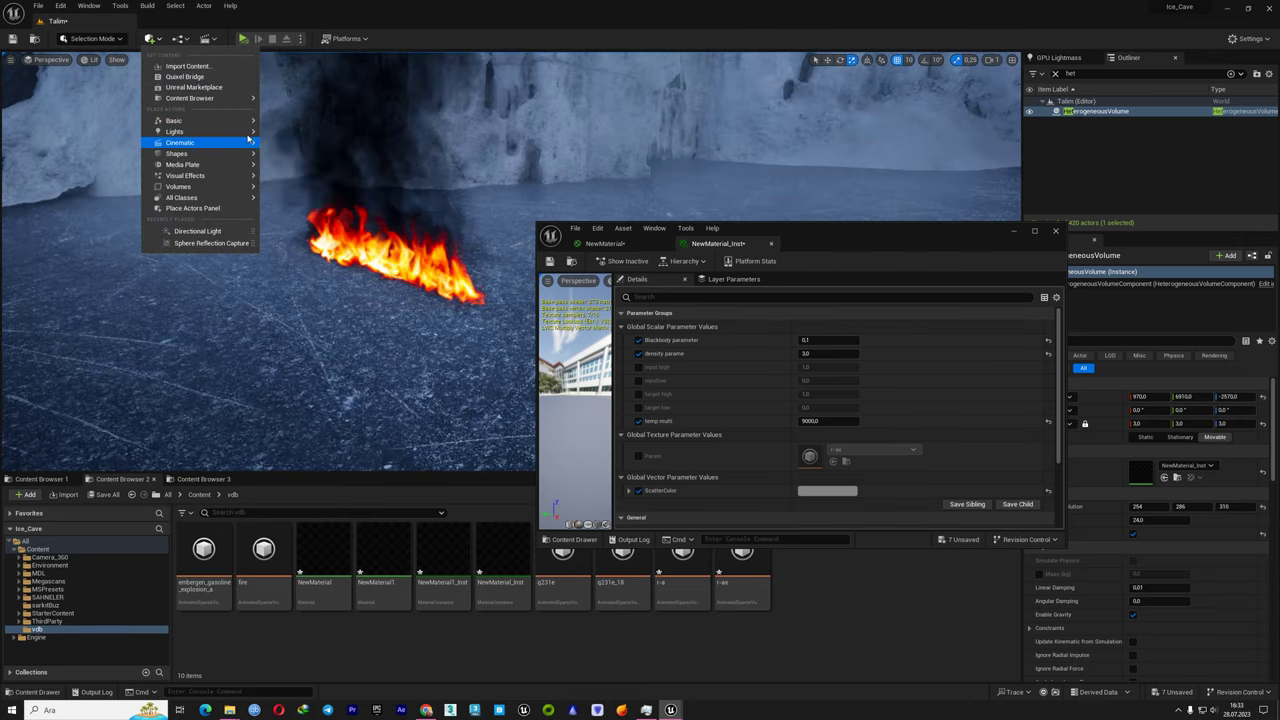
Add a Point Light and position it beside the fire, toward the smoke near the ice wall
click(324, 148)
right_drag(324, 148, 324, 148)
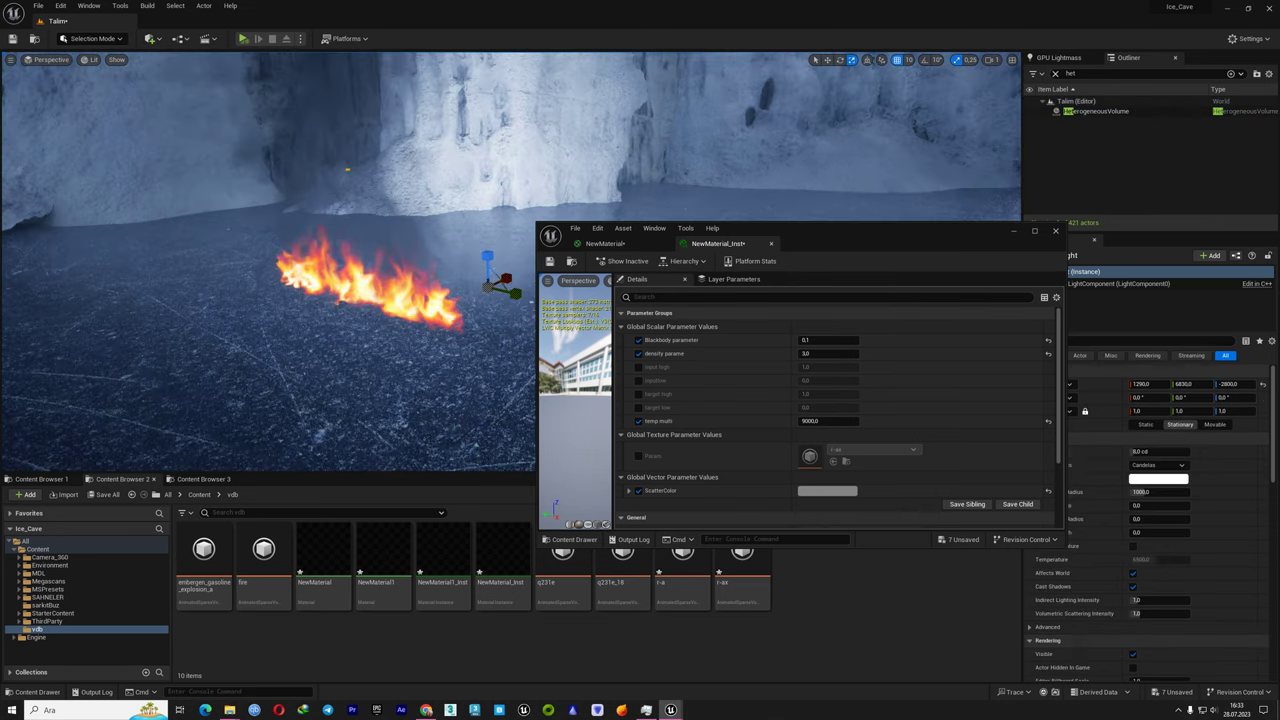
drag(483, 285, 227, 407)
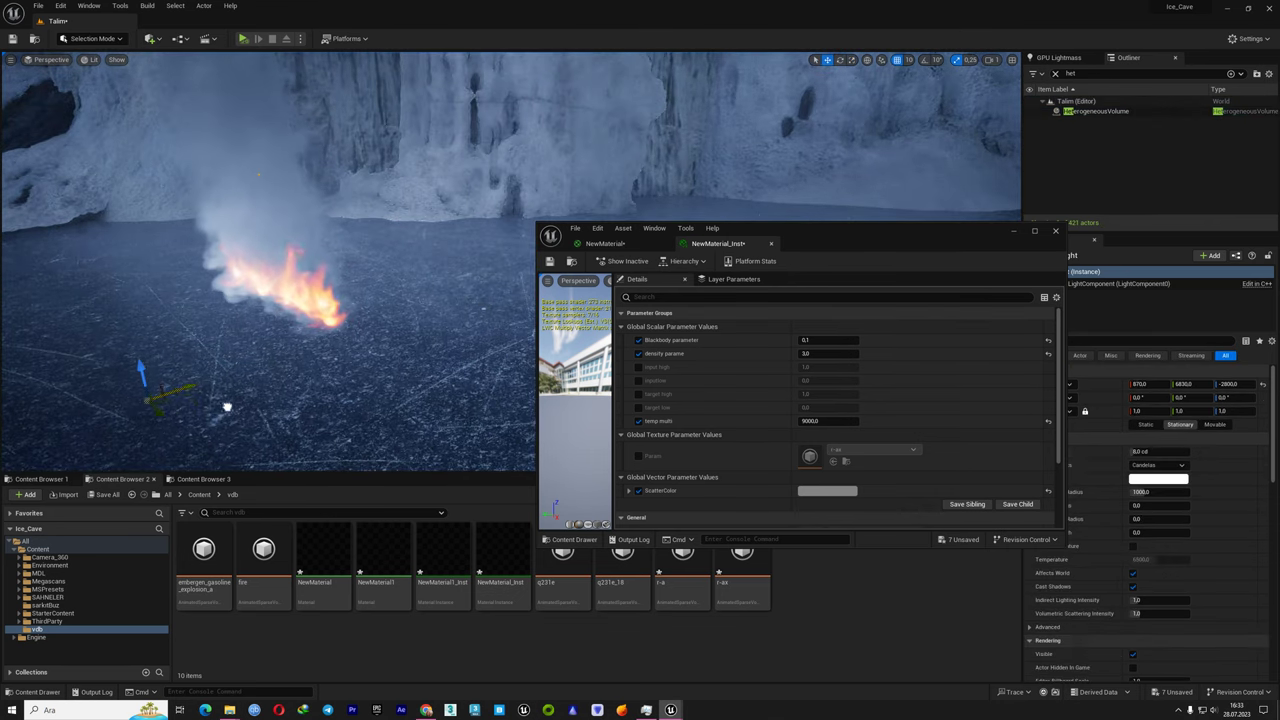
right_drag(300, 300, 300, 300)
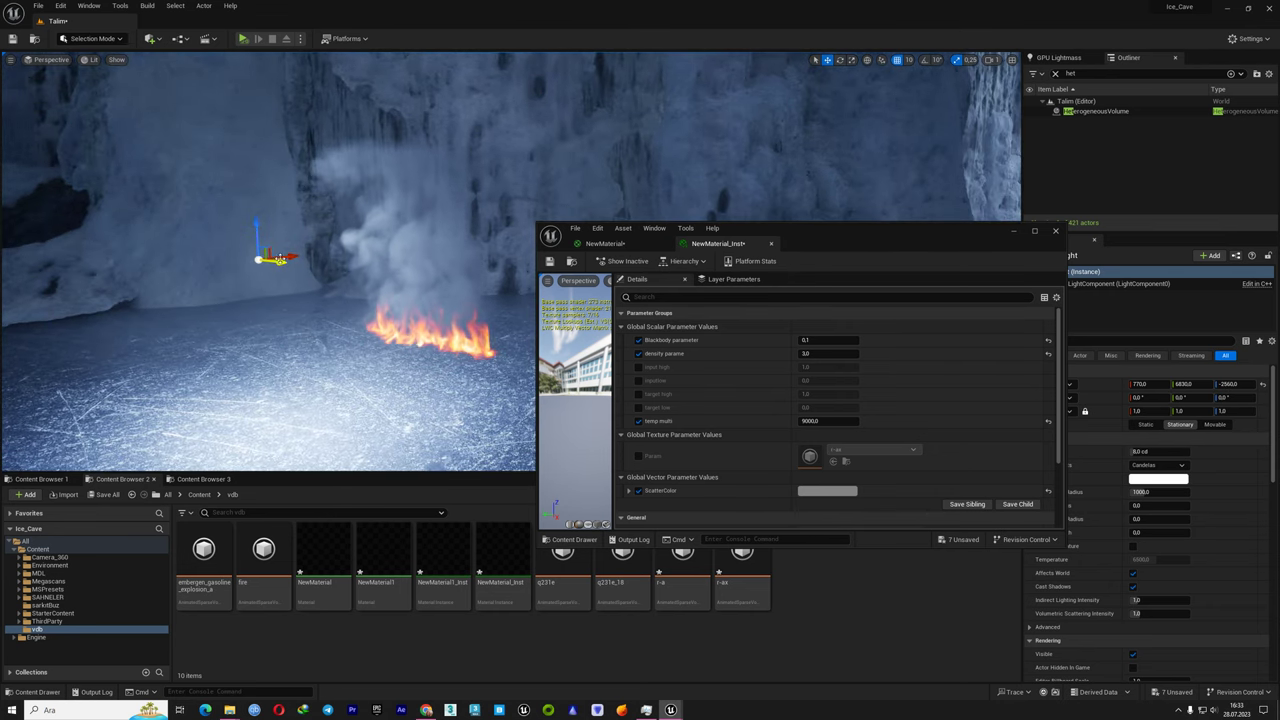
mouse_move(280, 258)
mouse_down()
mouse_move(219, 251)
mouse_move(310, 154)
mouse_up()
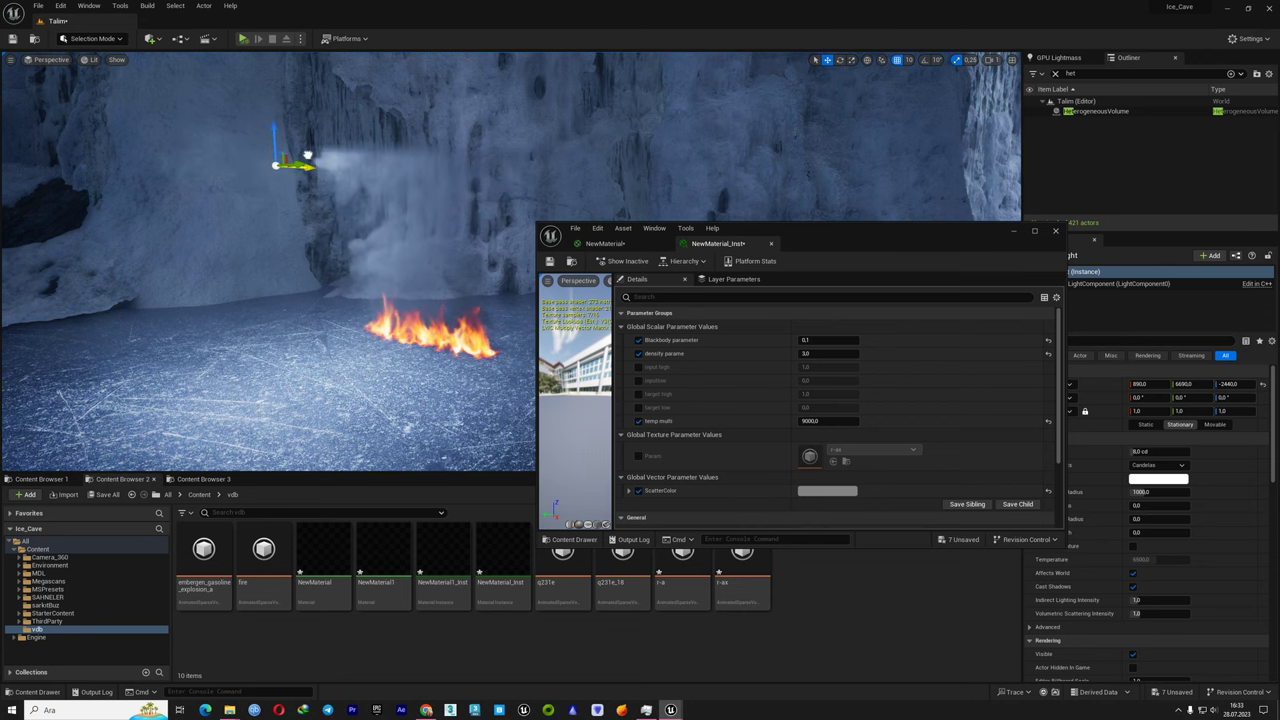
scroll(307, 156, up, 2)
scroll(307, 156, up, 2)
scroll(307, 156, up, 2)
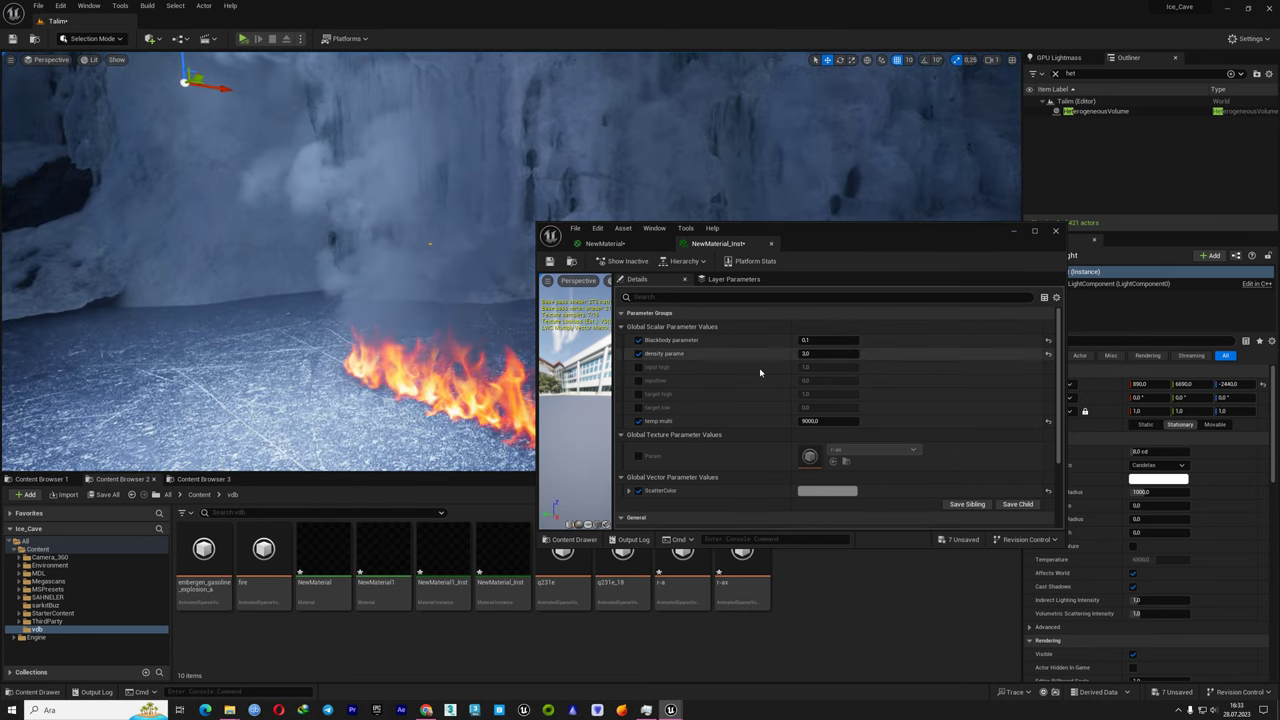
Toggle the blackbody and temp multi parameters off and back on to compare the fire
click(639, 340)
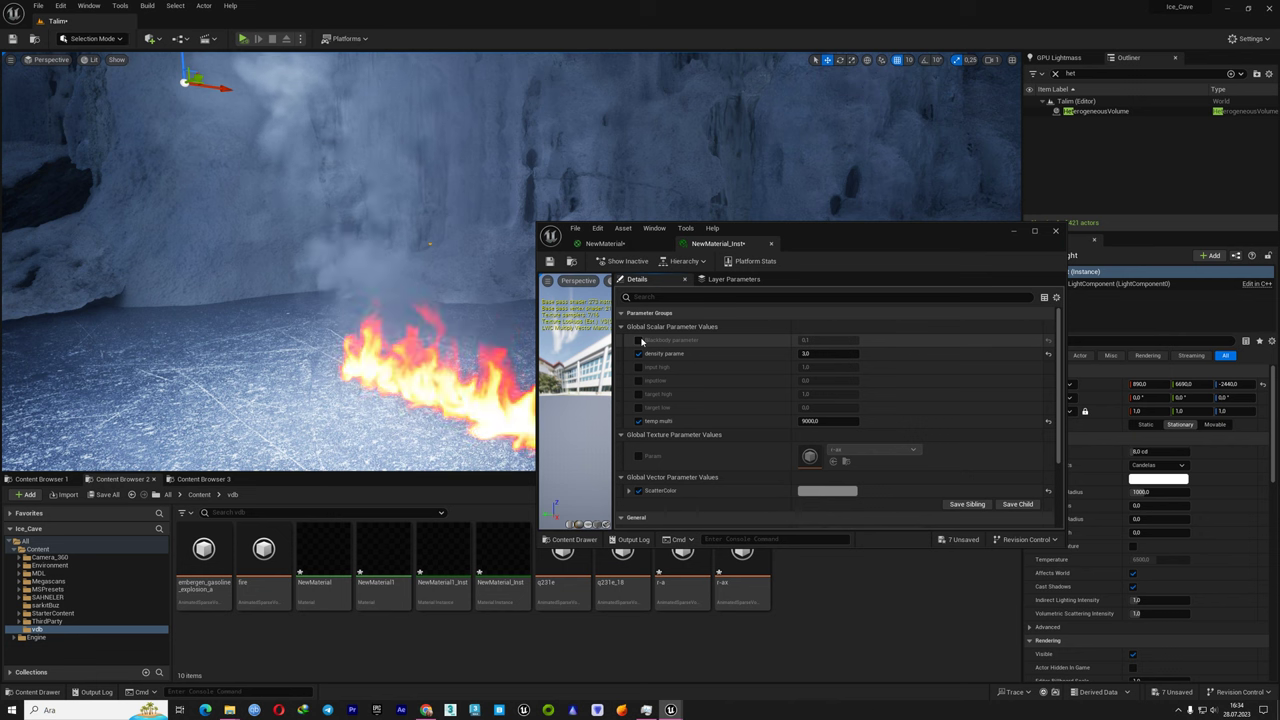
click(639, 340)
click(639, 421)
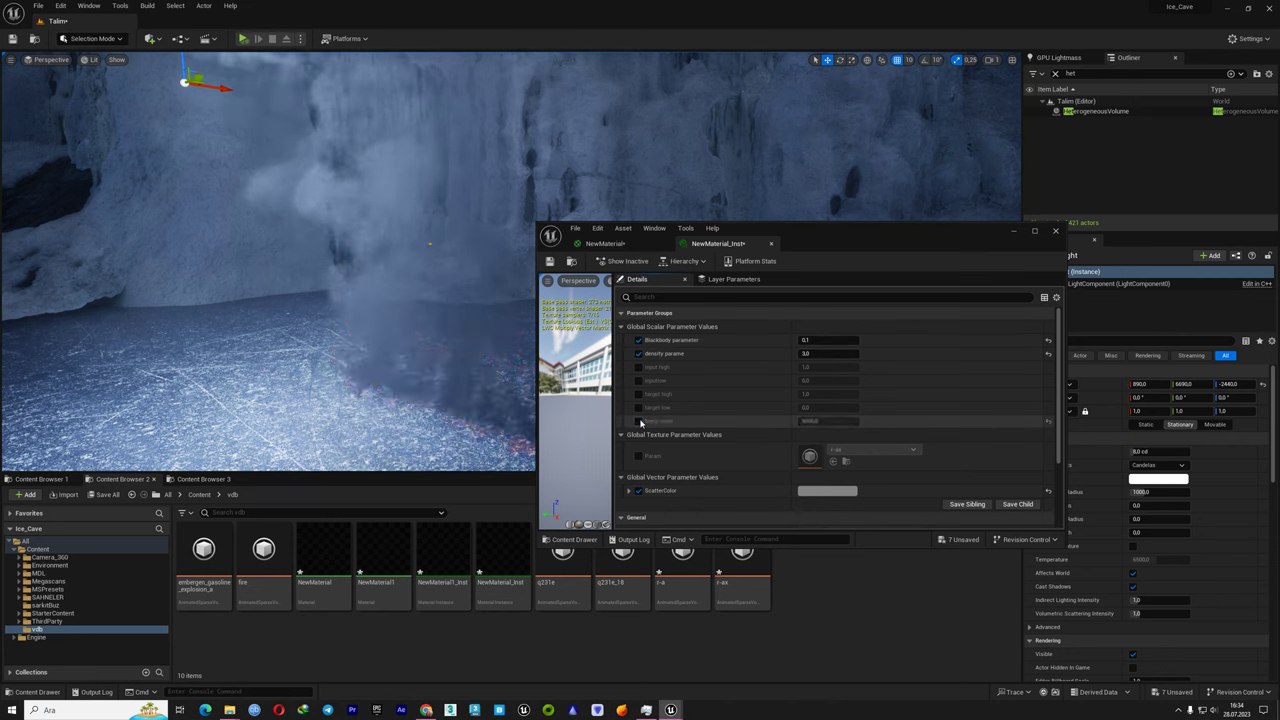
click(639, 421)
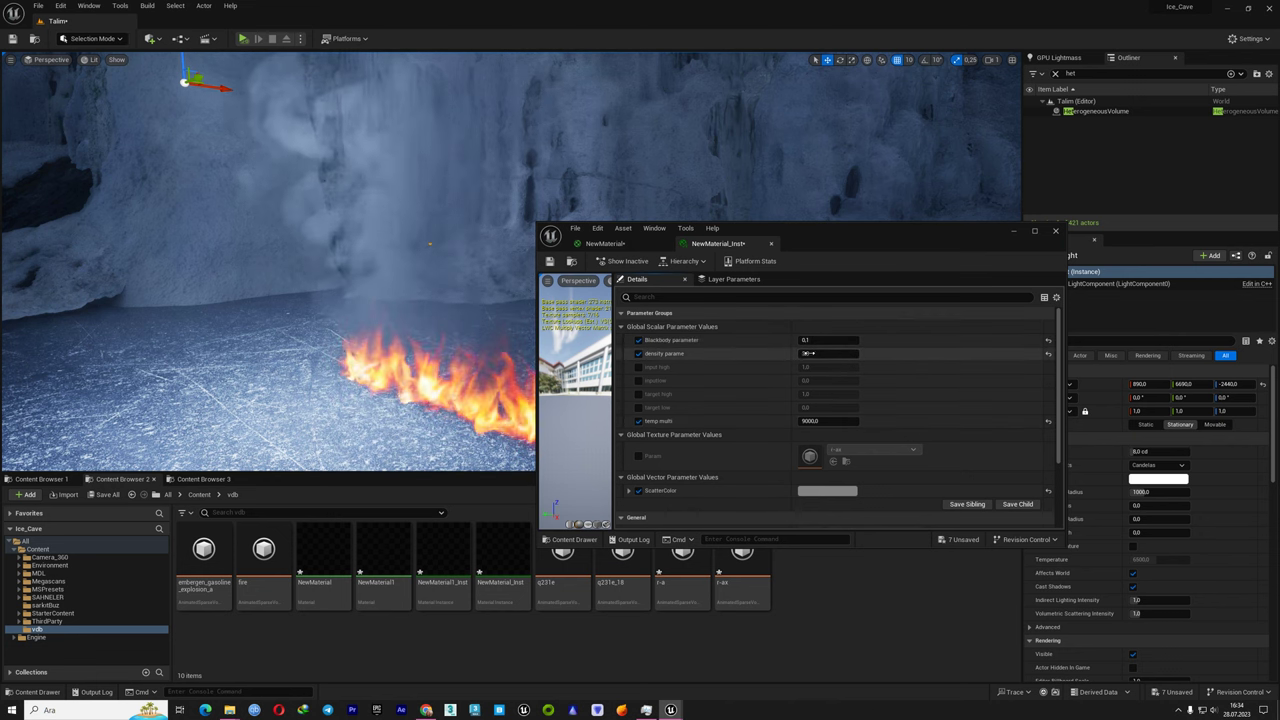
Change the density parameter to 5.0, then toggle blackbody off and on to compare
click(812, 353)
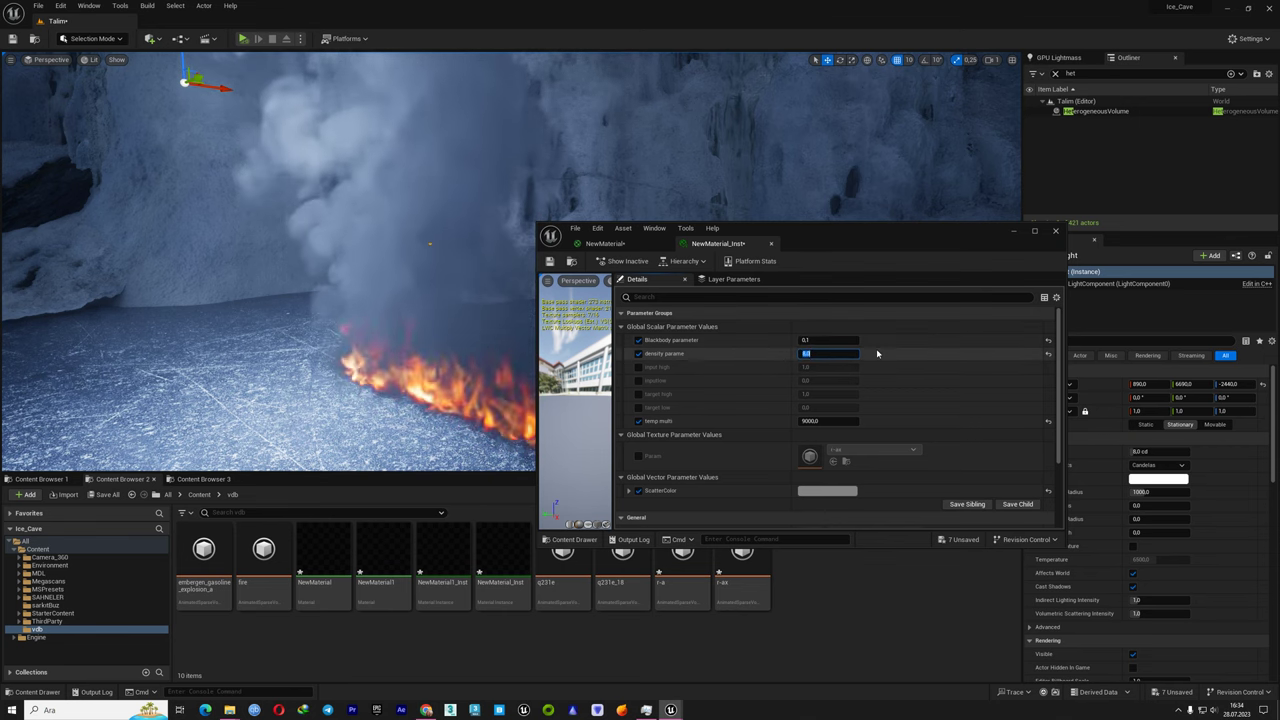
text(7)
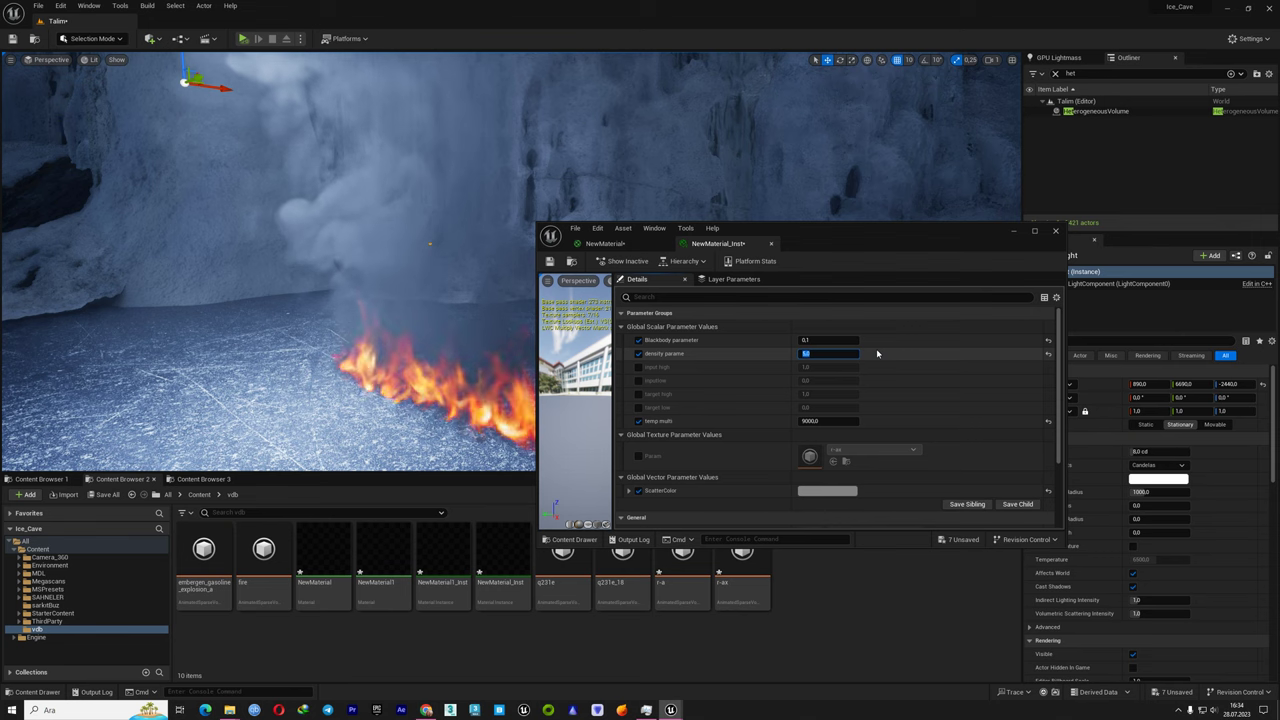
click(639, 341)
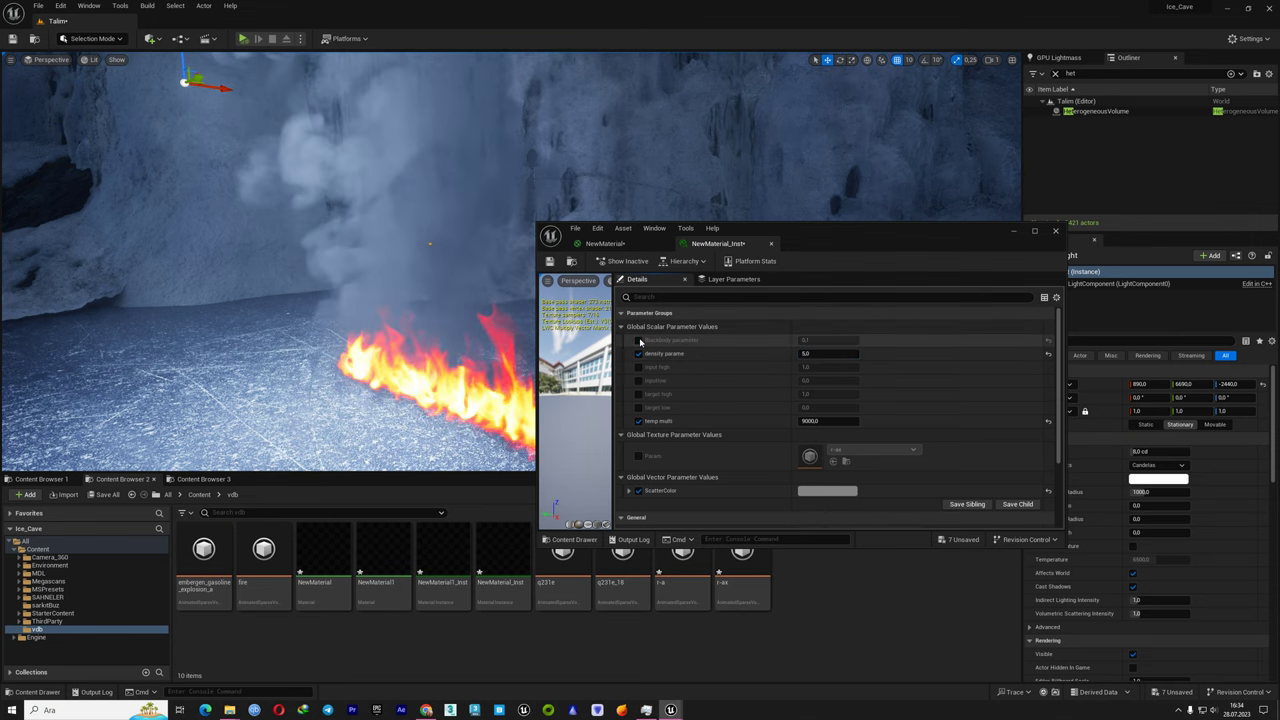
click(639, 341)
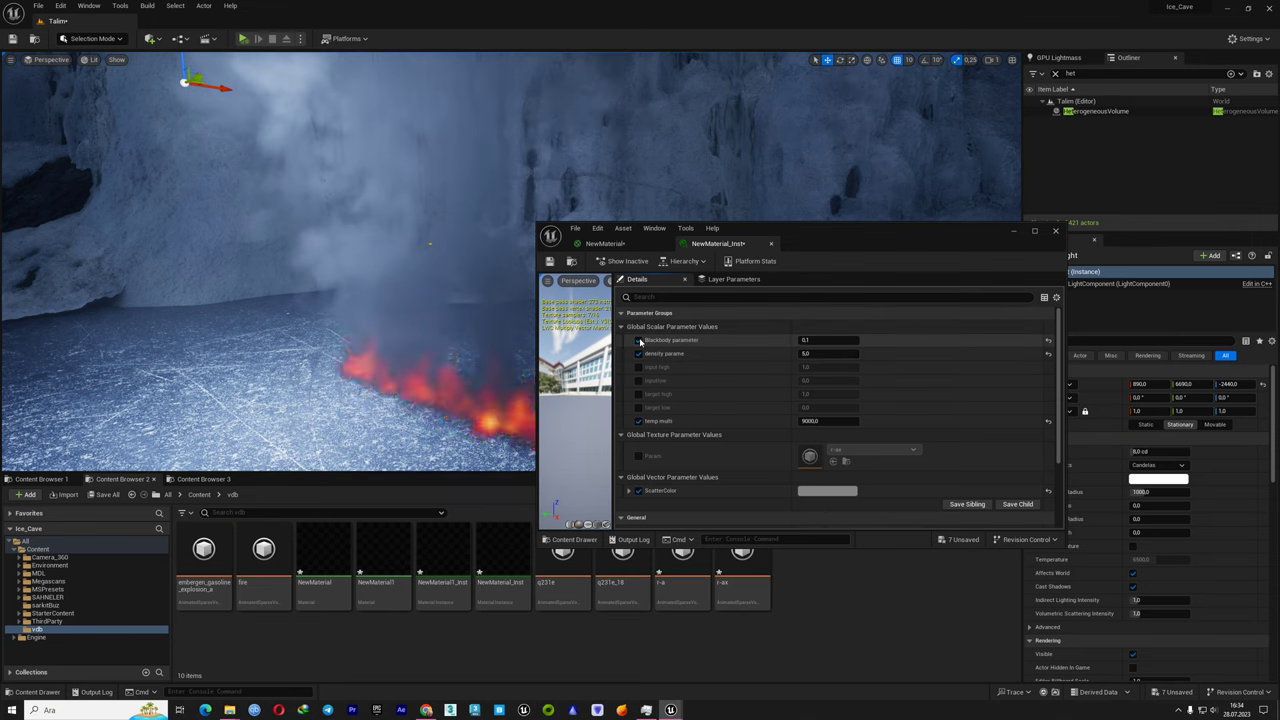
click(639, 341)
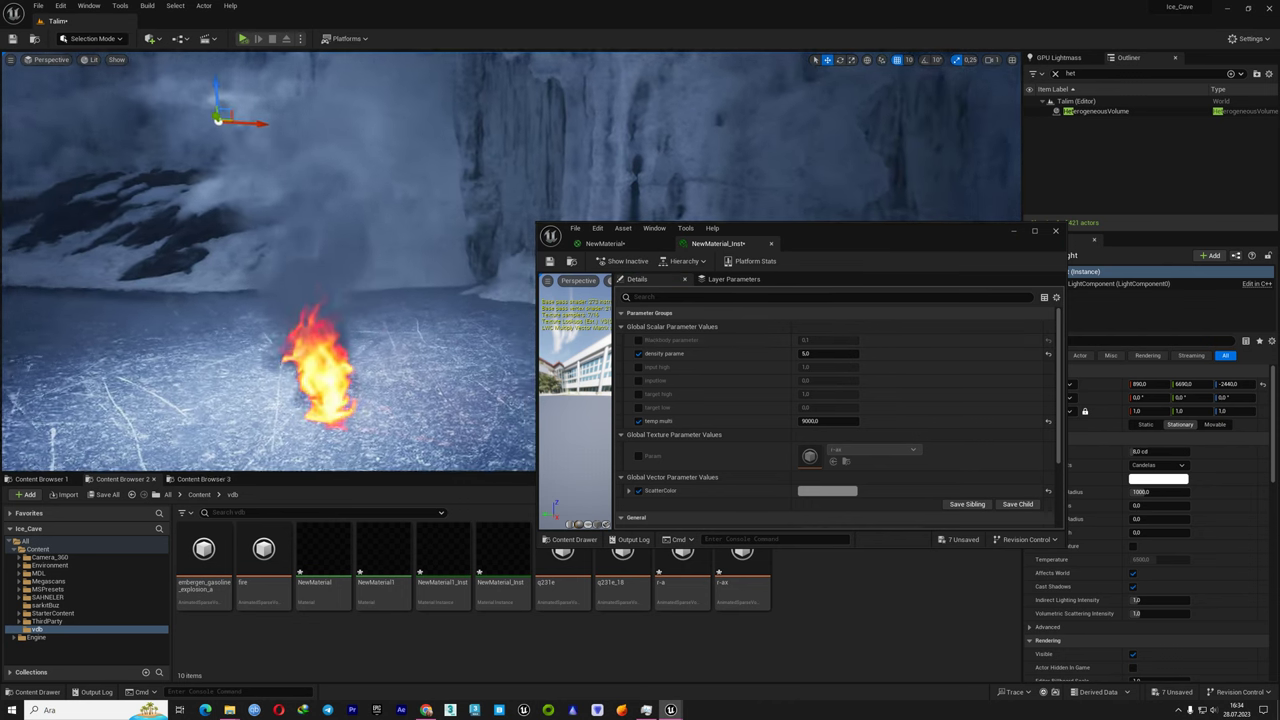
click(639, 341)
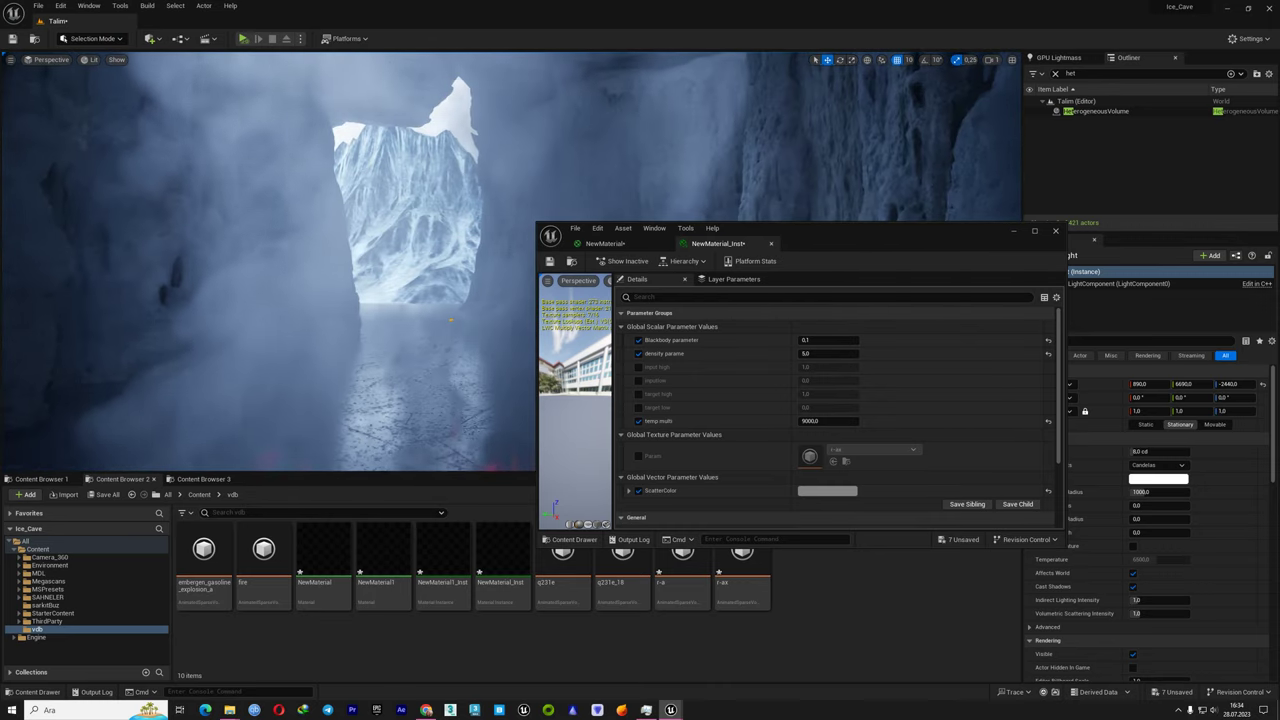
Close the material instance editor and move the point light above the smoke column
key(g)
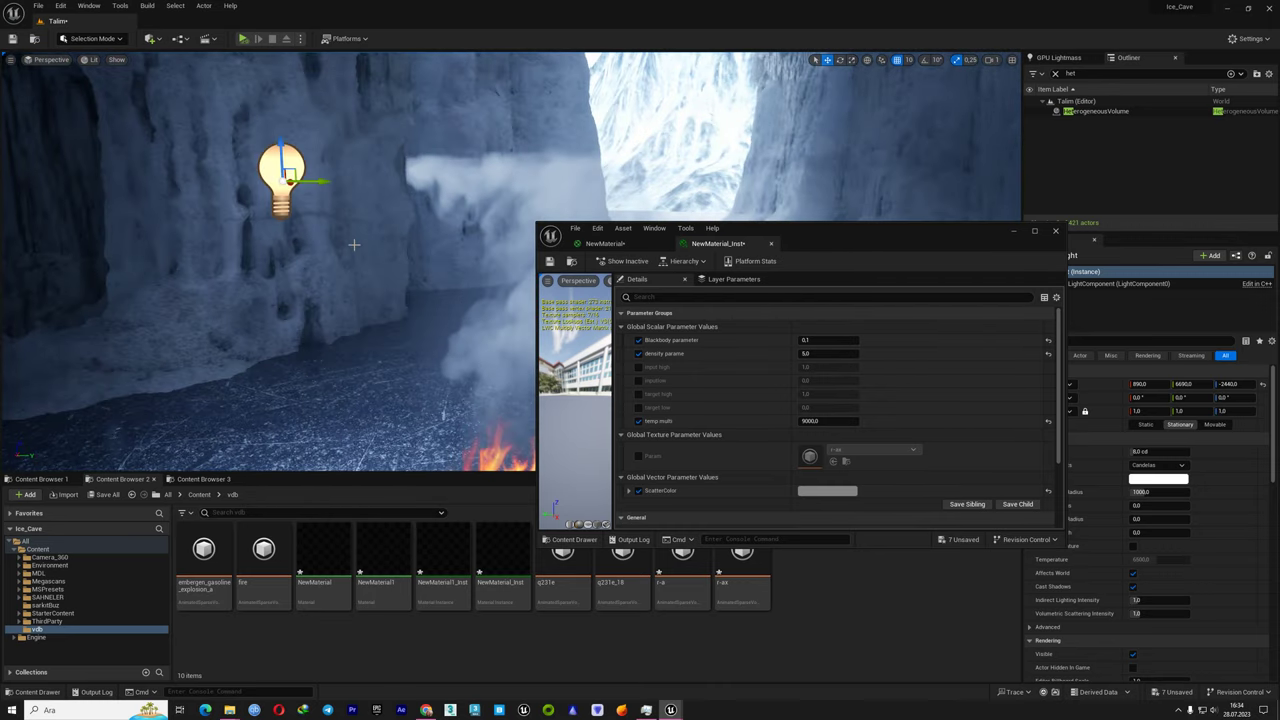
click(1054, 232)
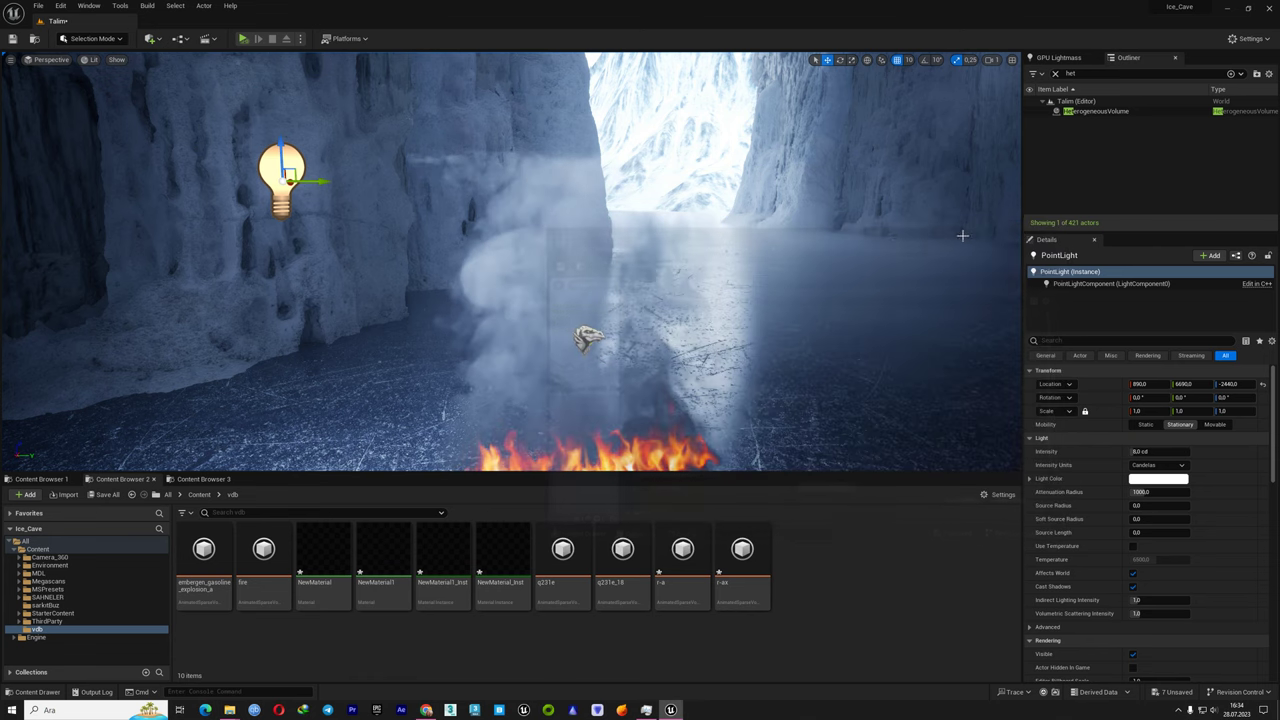
mouse_move(290, 118)
mouse_down()
mouse_move(818, 157)
mouse_move(720, 176)
mouse_up()
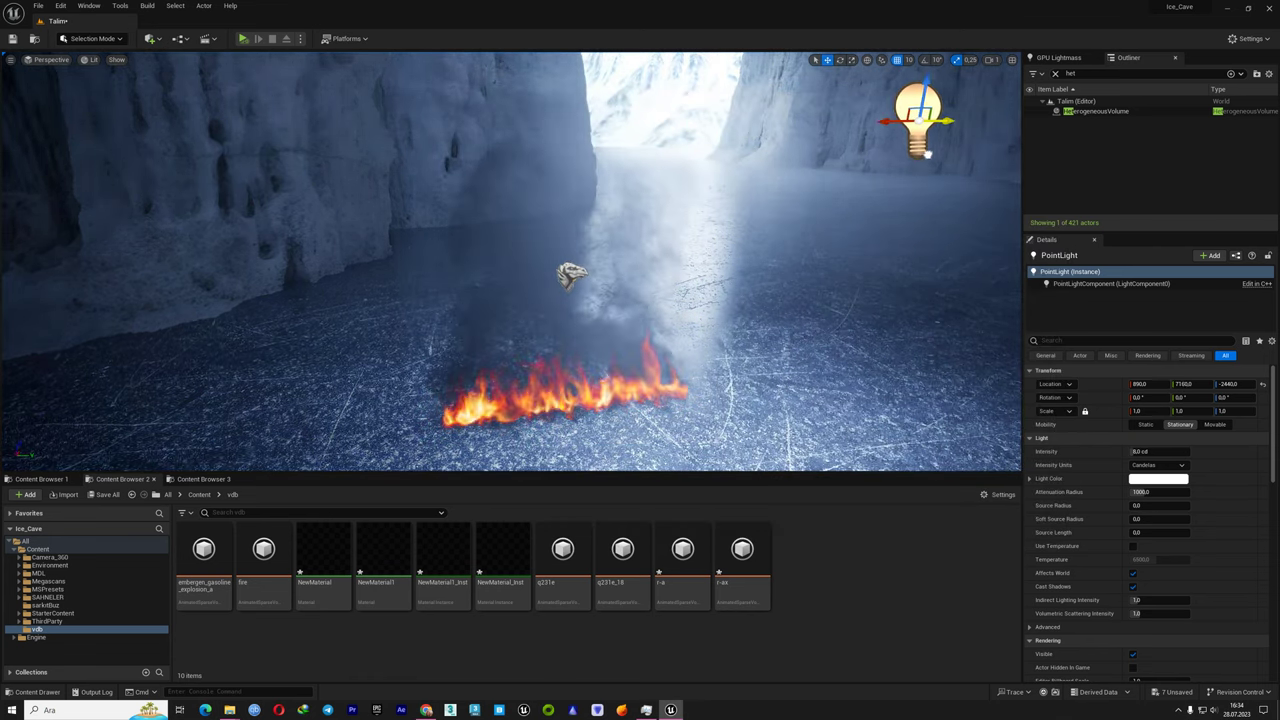
mouse_move(697, 84)
mouse_down()
mouse_move(758, 200)
mouse_move(758, 60)
mouse_up()
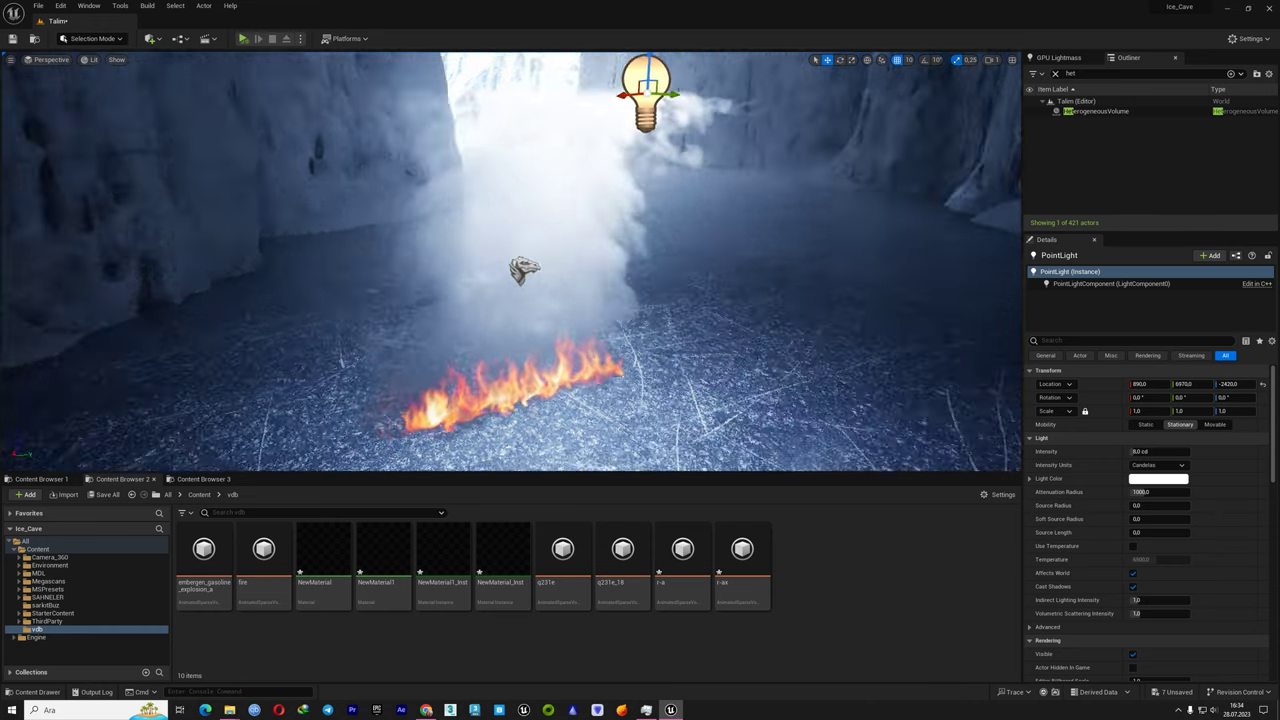
right_drag(605, 55, 700, 55)
Set the point light's Cast Ray Traced Shadows to Enabled under Light > Advanced, then delete the light
right_drag(700, 250, 560, 250)
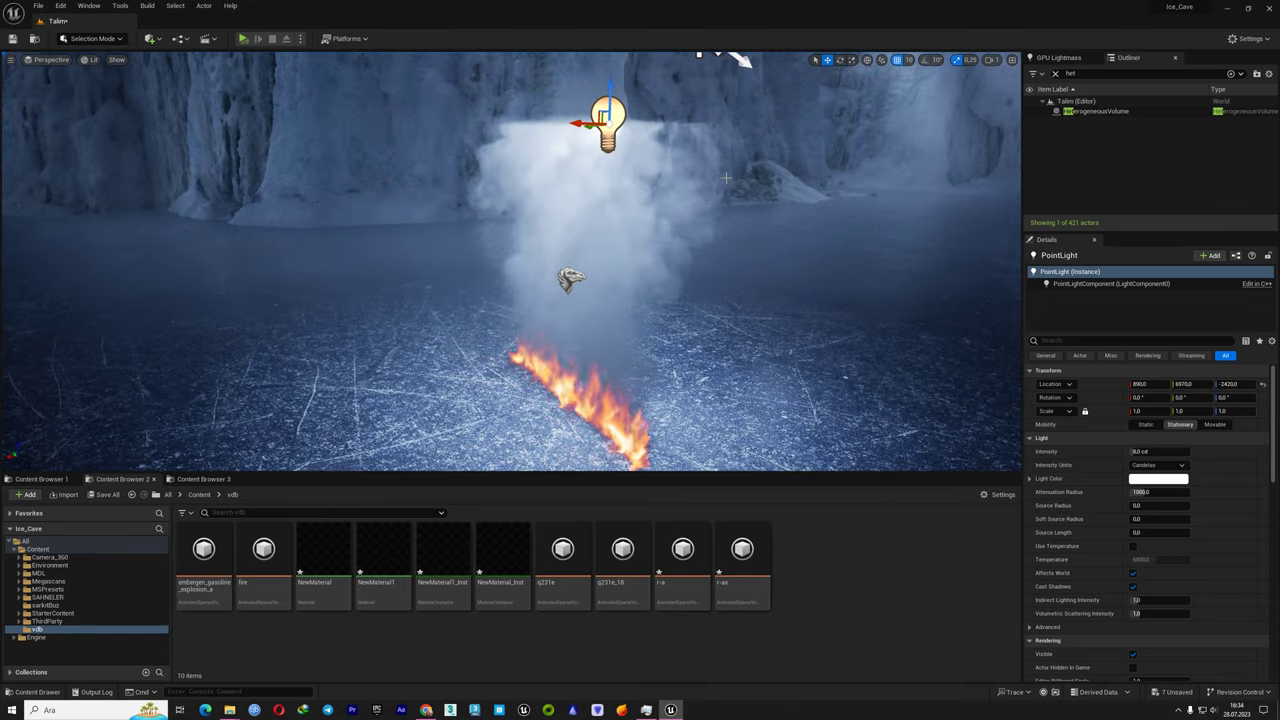
scroll(1107, 373, down, 4)
click(1045, 493)
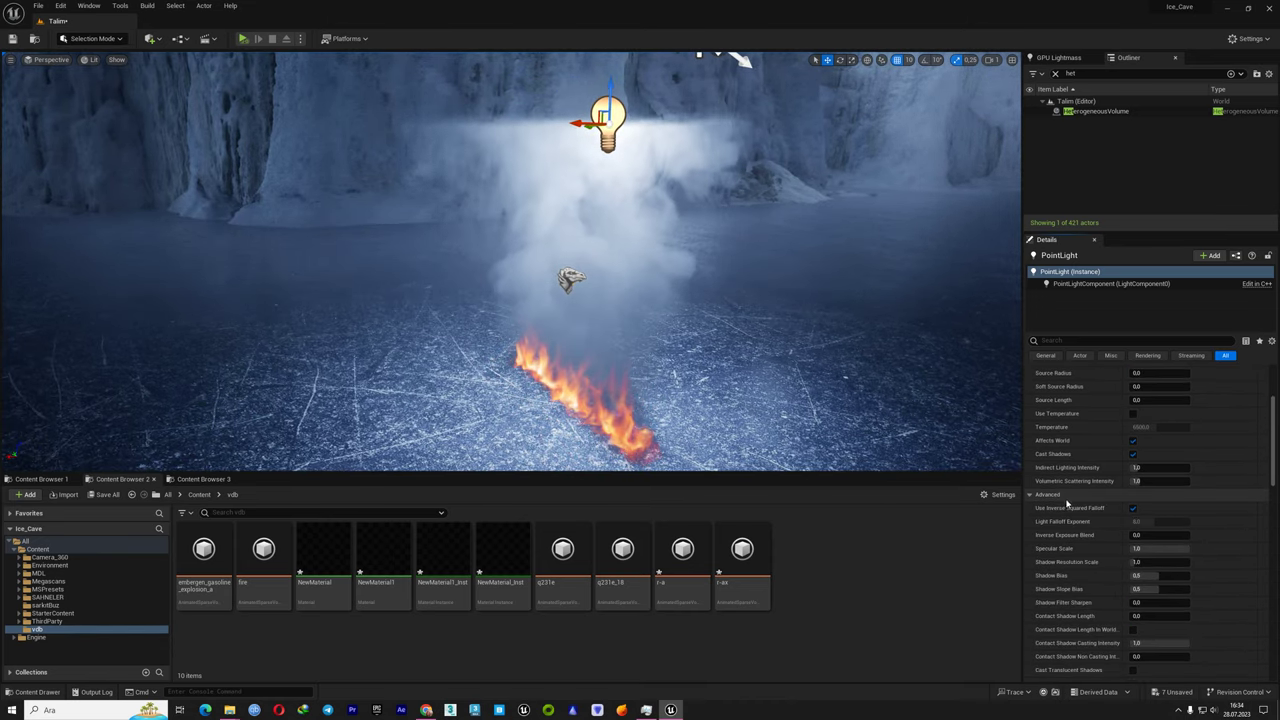
scroll(1135, 525, down, 5)
click(1159, 510)
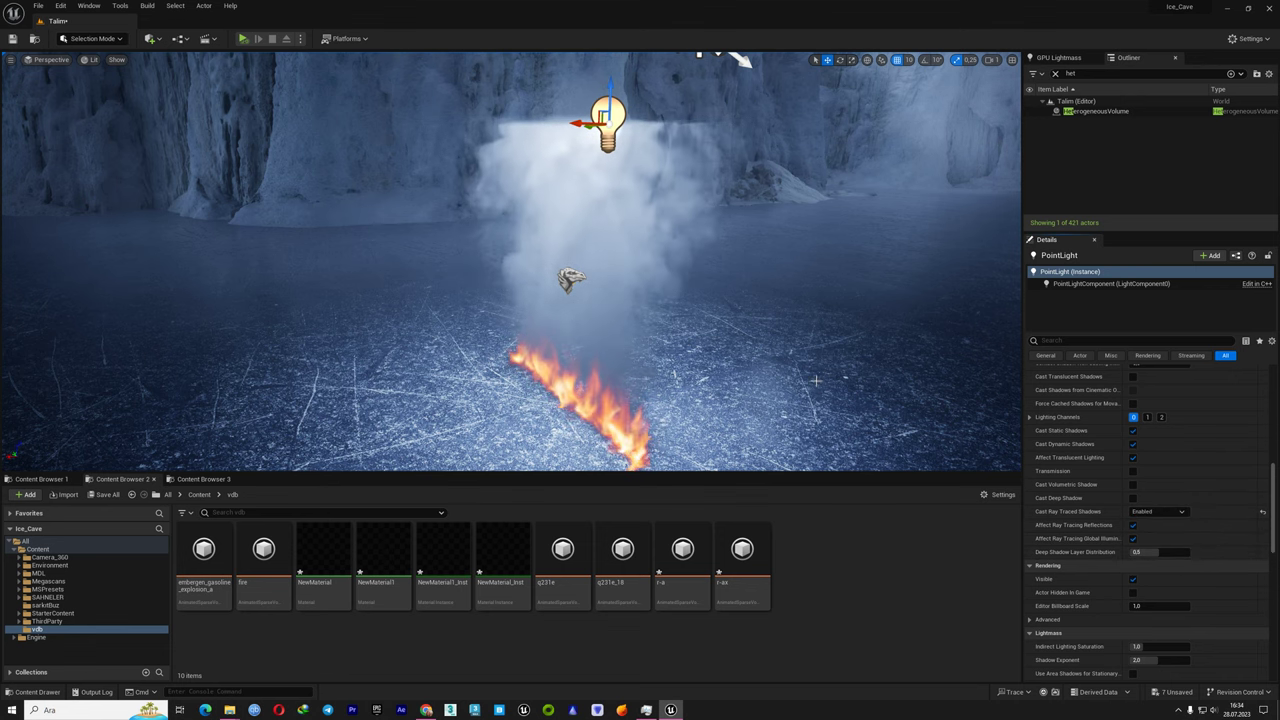
right_drag(707, 343, 779, 352)
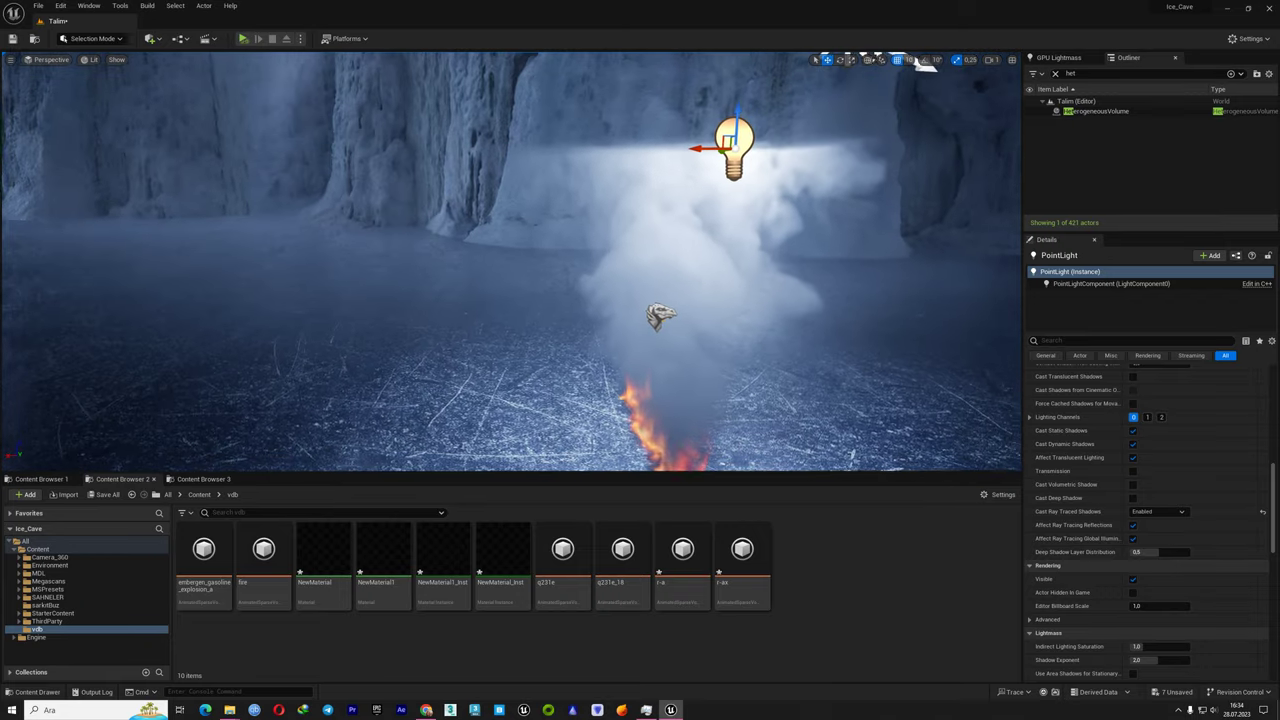
key(Delete)
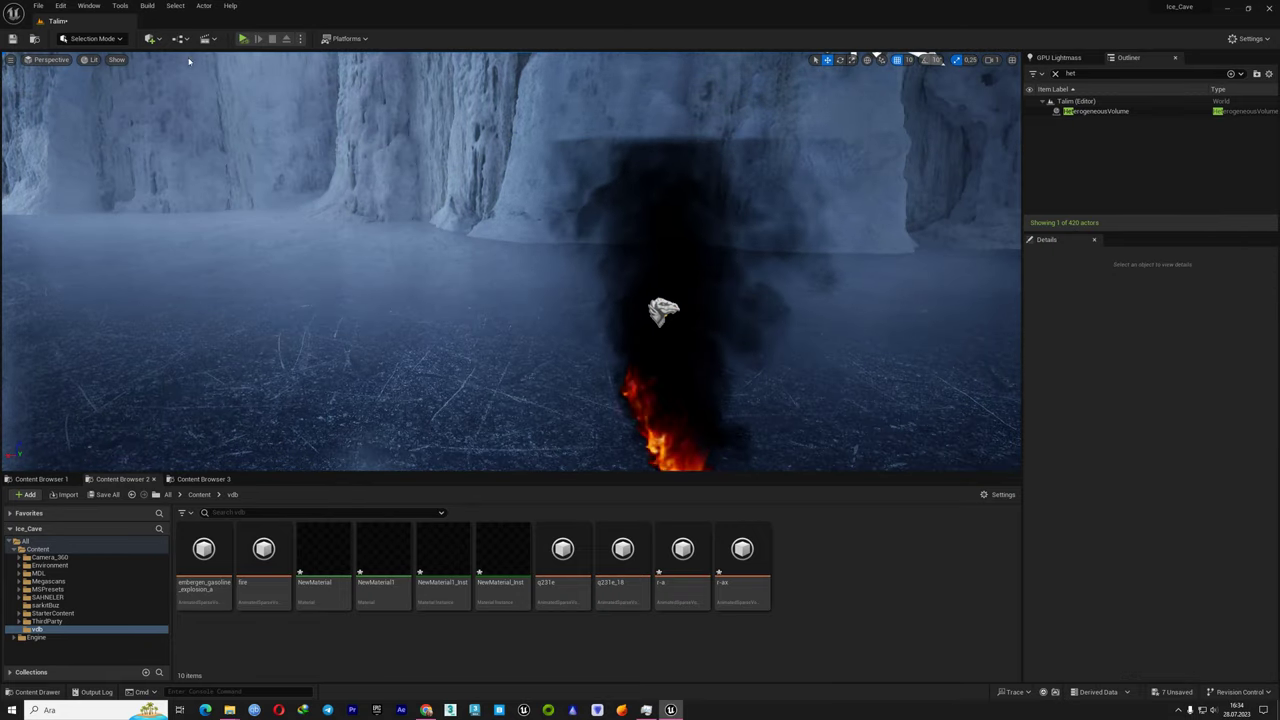
Add a Spot Light, move it down above the fire and tilt it toward the smoke
click(150, 38)
mouse_move(204, 134)
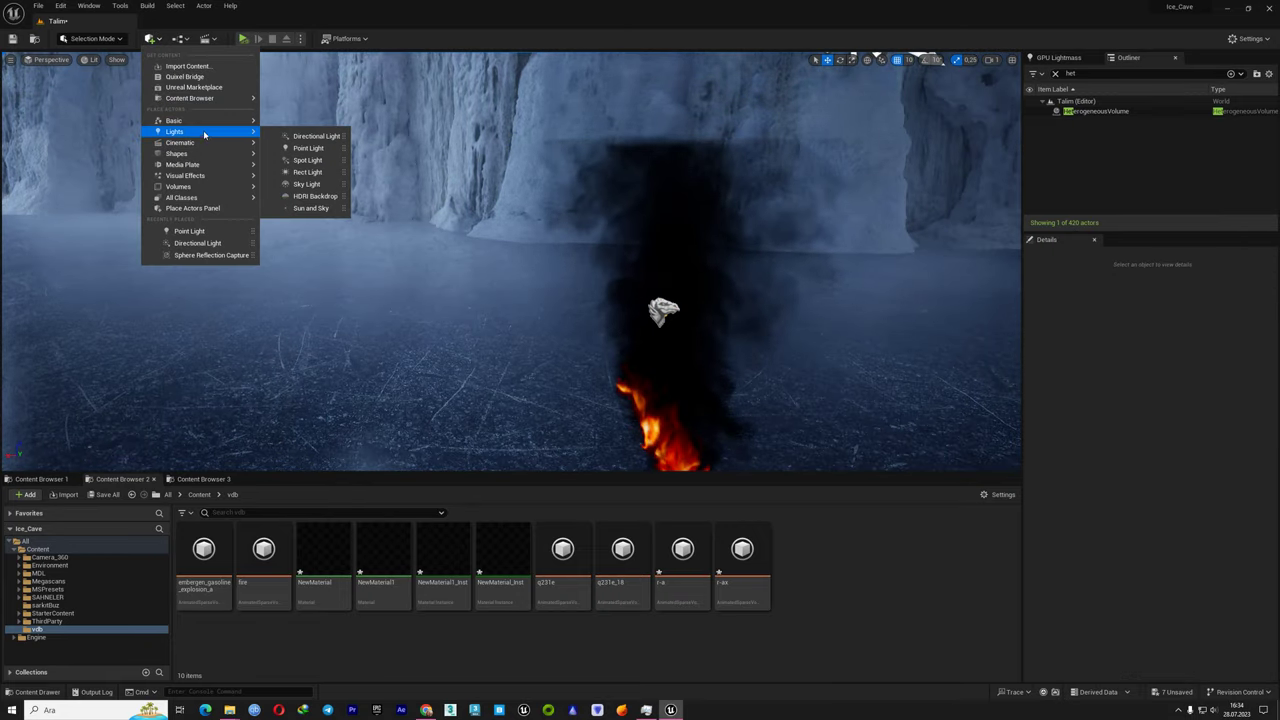
click(308, 160)
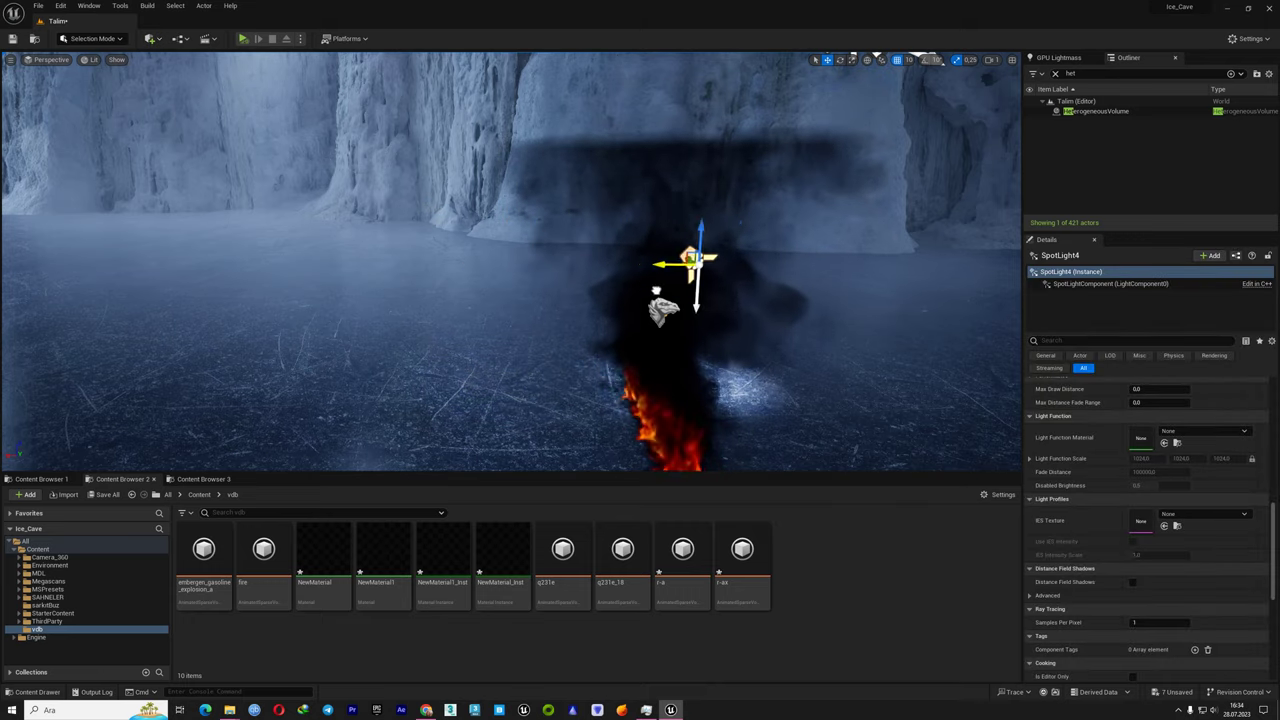
right_drag(700, 300, 688, 343)
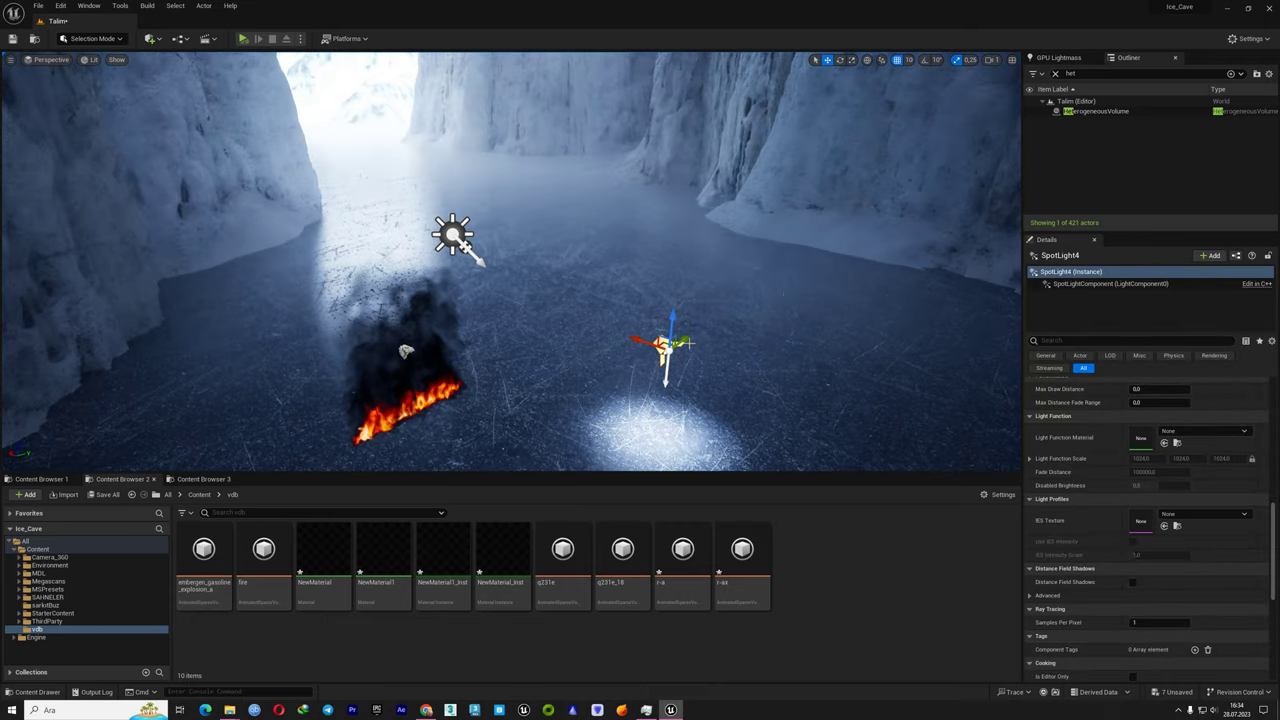
mouse_move(688, 343)
mouse_down()
mouse_move(568, 388)
mouse_move(482, 307)
mouse_move(487, 220)
mouse_up()
drag(520, 178, 445, 165)
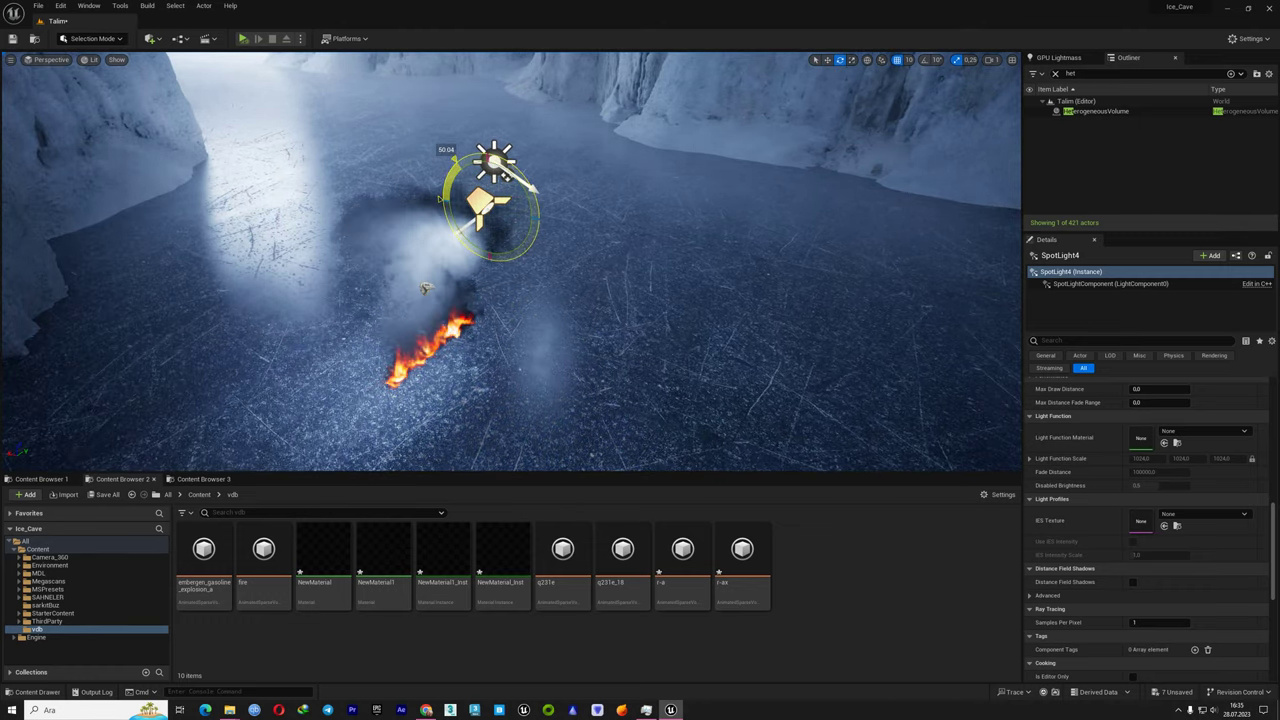
Set the spot light's Outer Cone Angle to 20 degrees
scroll(1142, 378, up, 10)
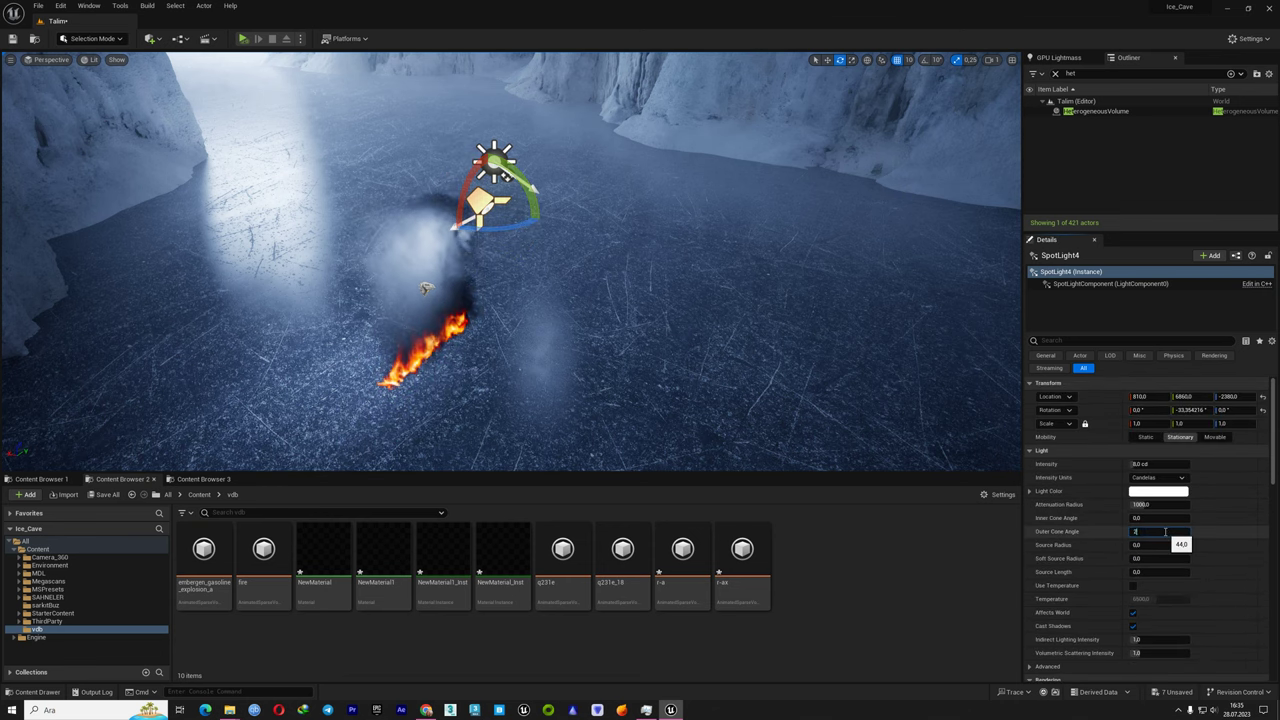
text(0)
key(Return)
right_drag(651, 268, 601, 236)
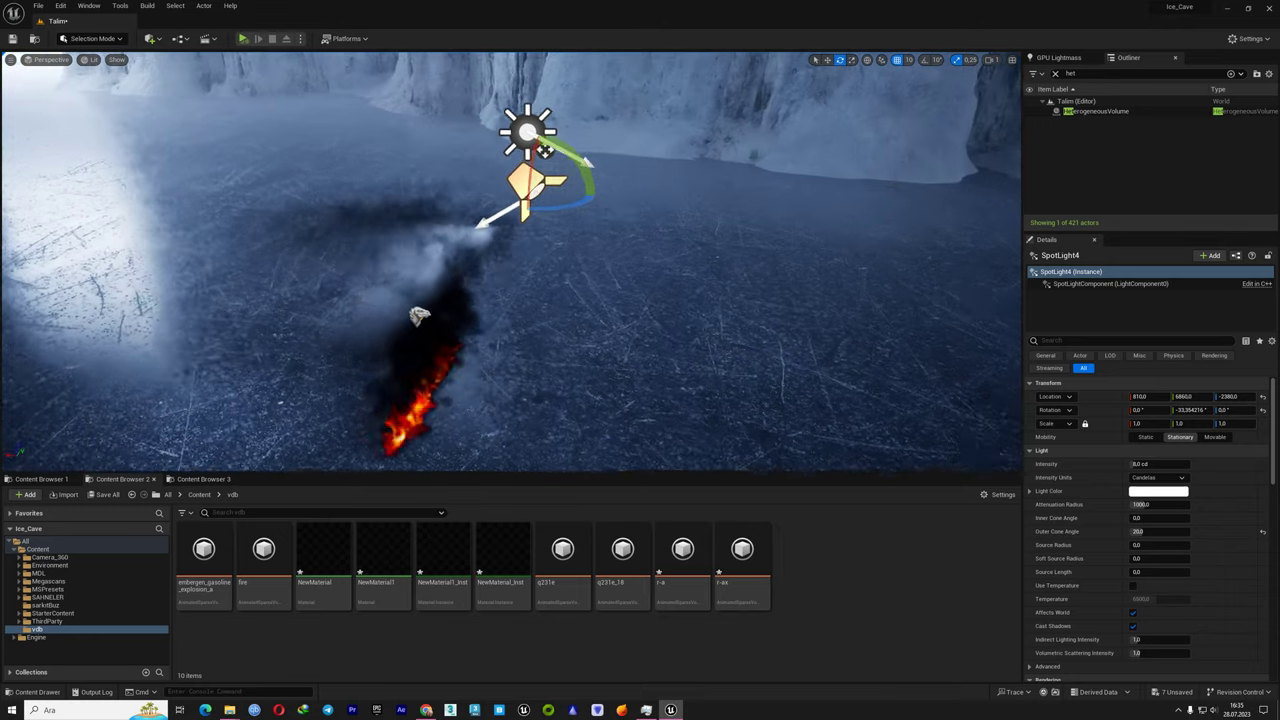
key(w)
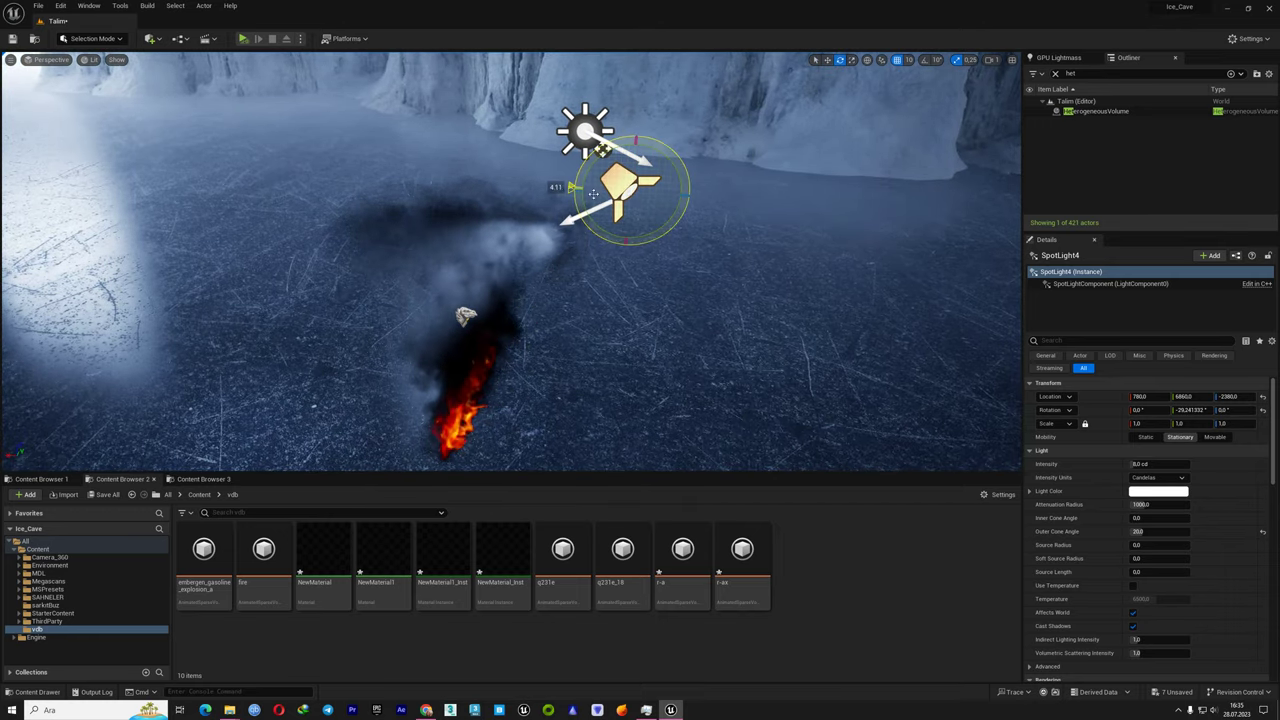
Raise the spot light's intensity to about 25.75 cd
right_drag(593, 193, 689, 128)
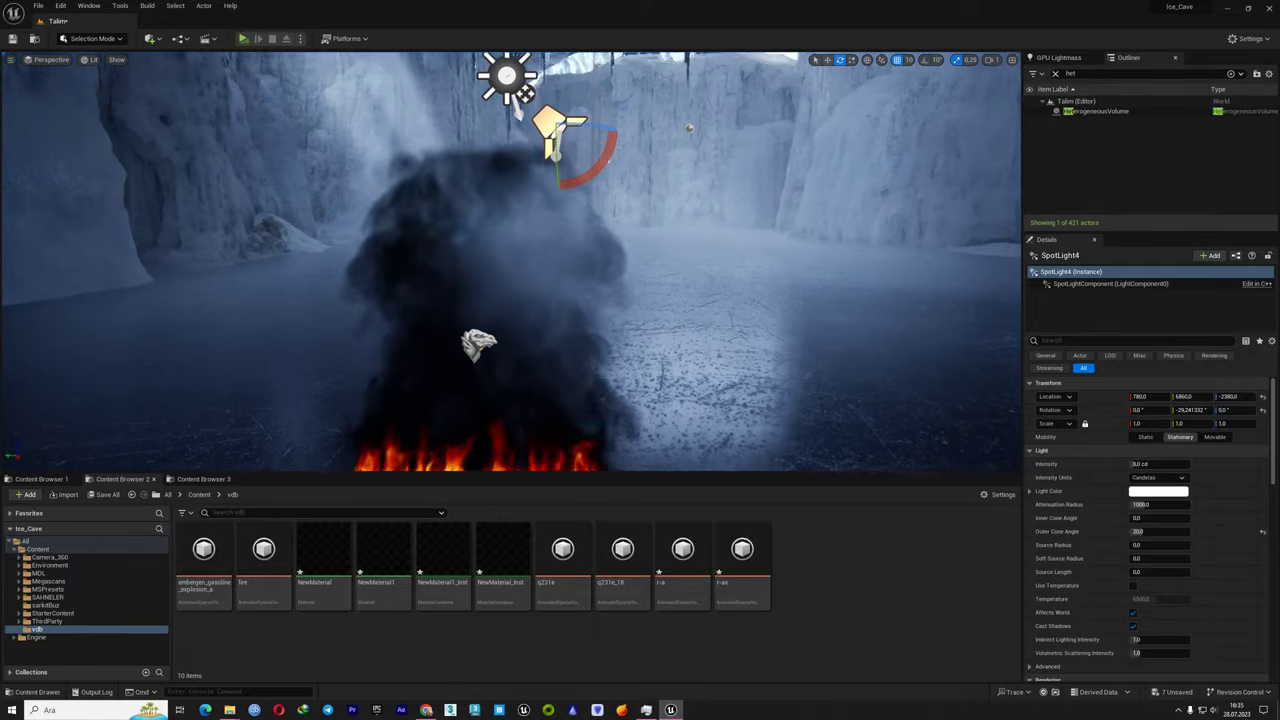
key(w)
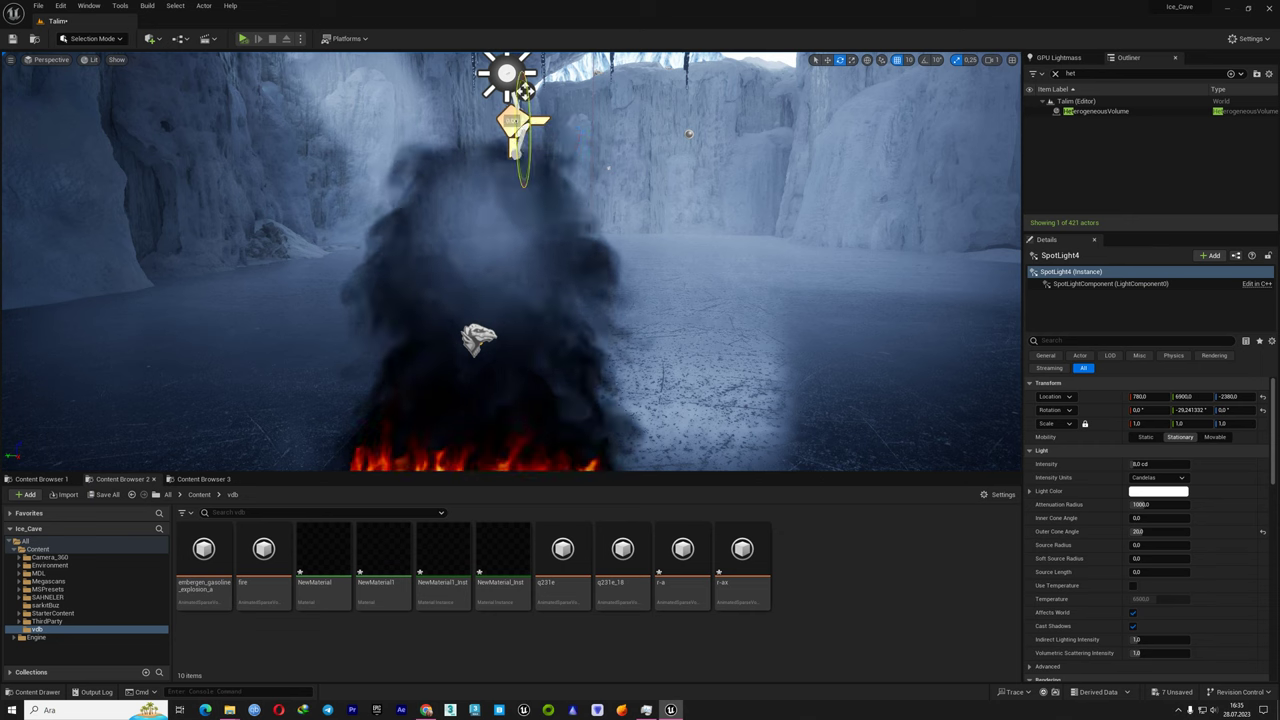
drag(1160, 464, 1200, 464)
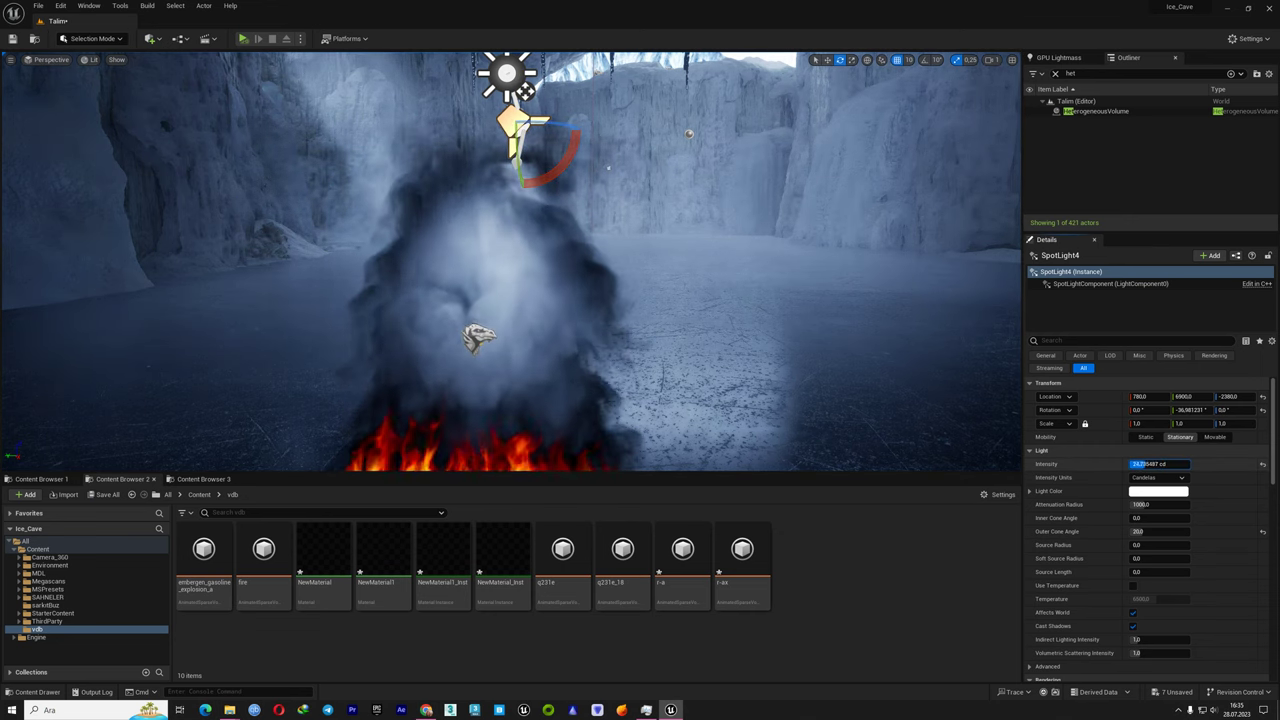
key(Return)
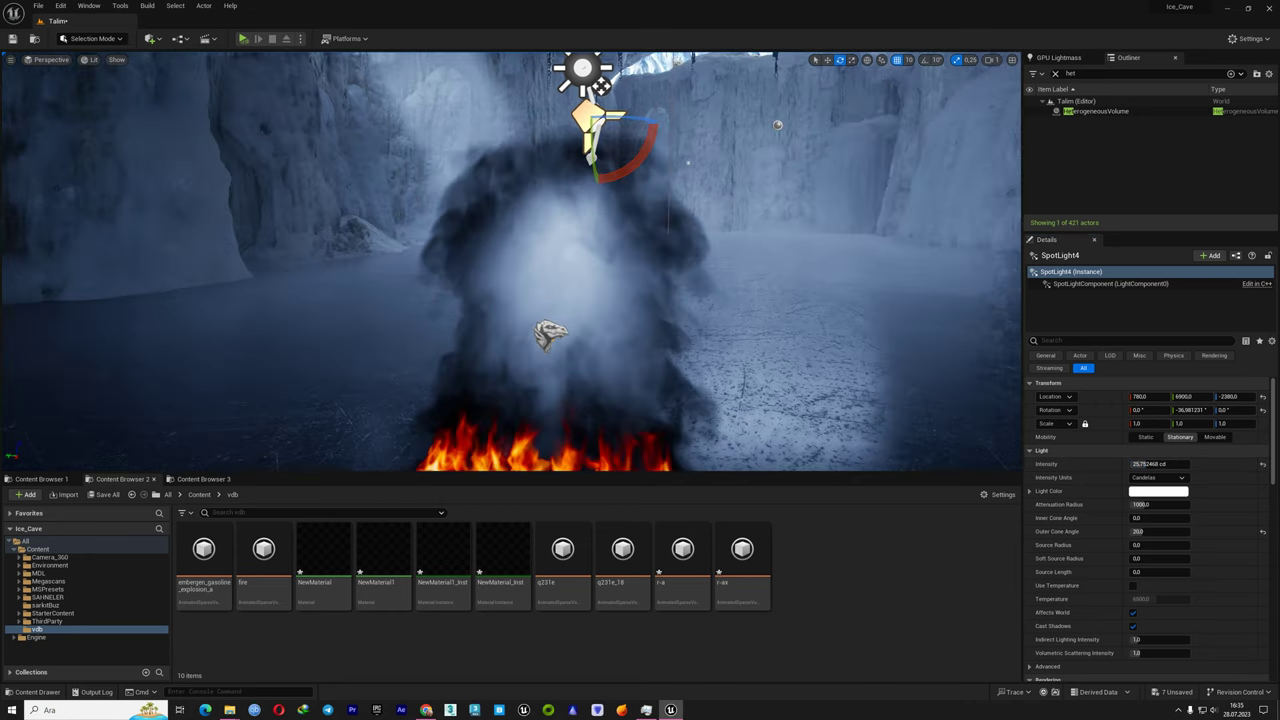
right_drag(512, 260, 540, 260)
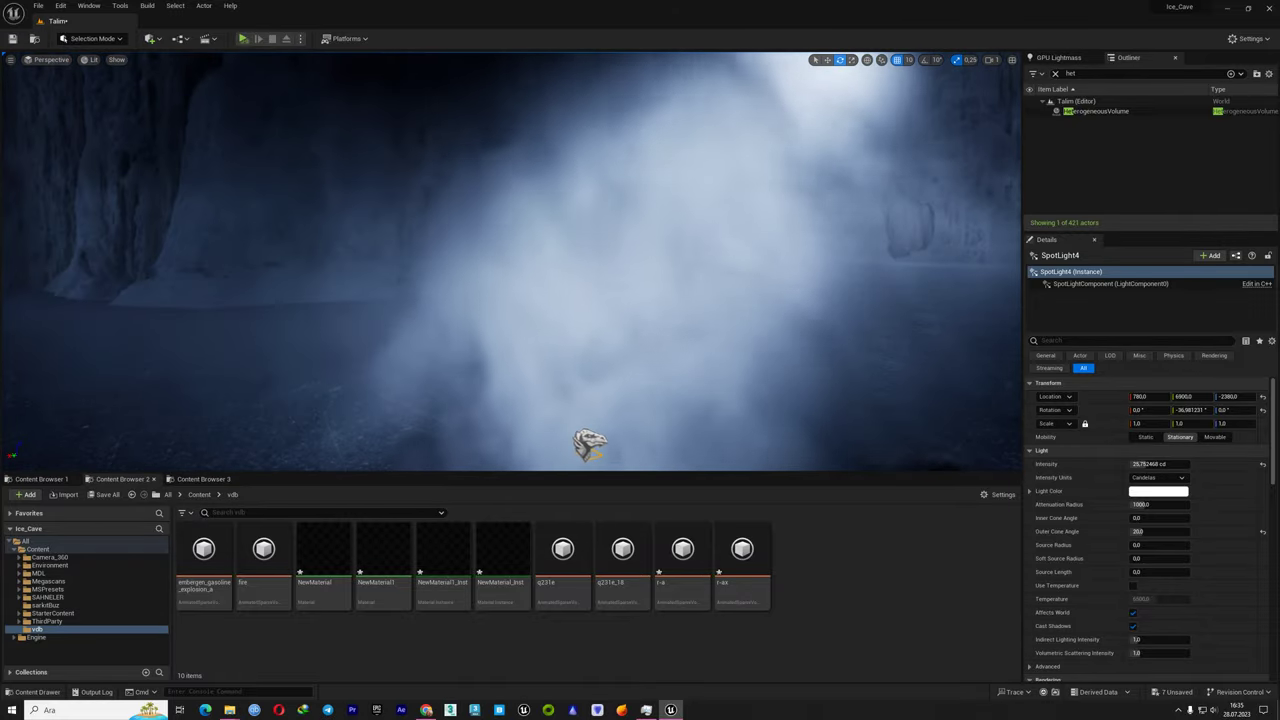
right_drag(844, 367, 844, 367)
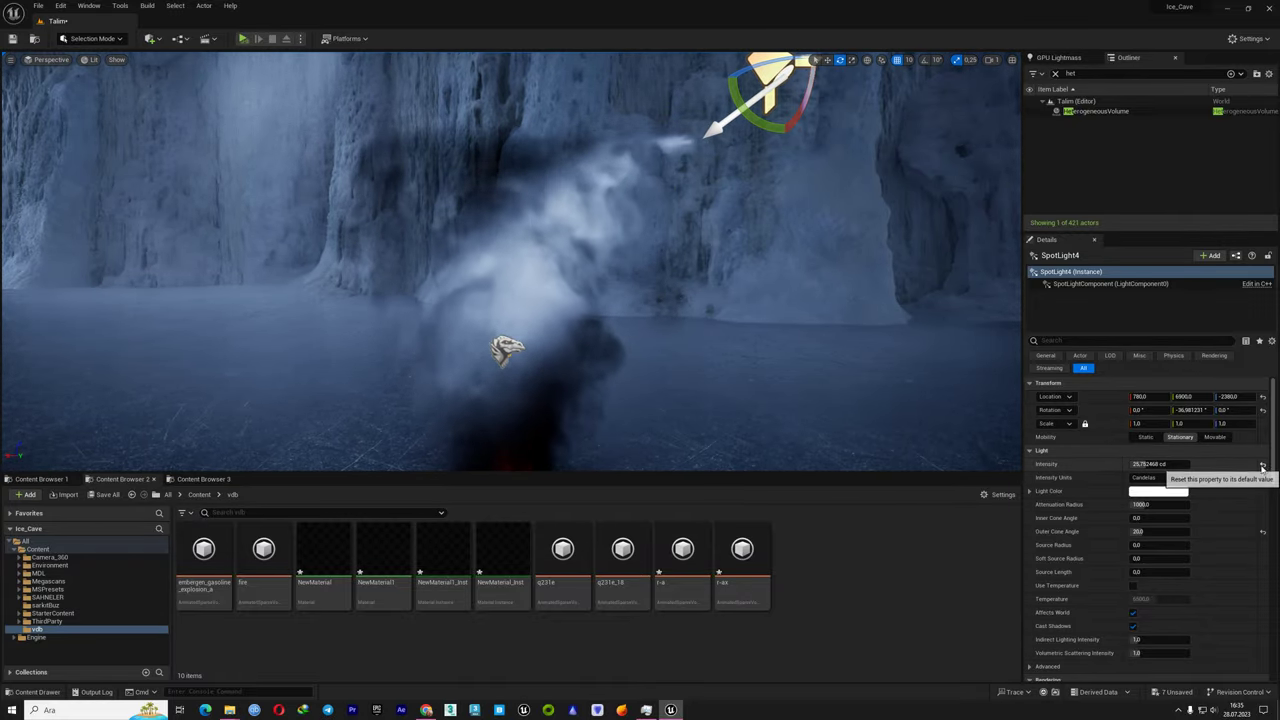
Reset the spot light's intensity to its default 8 cd
click(1262, 466)
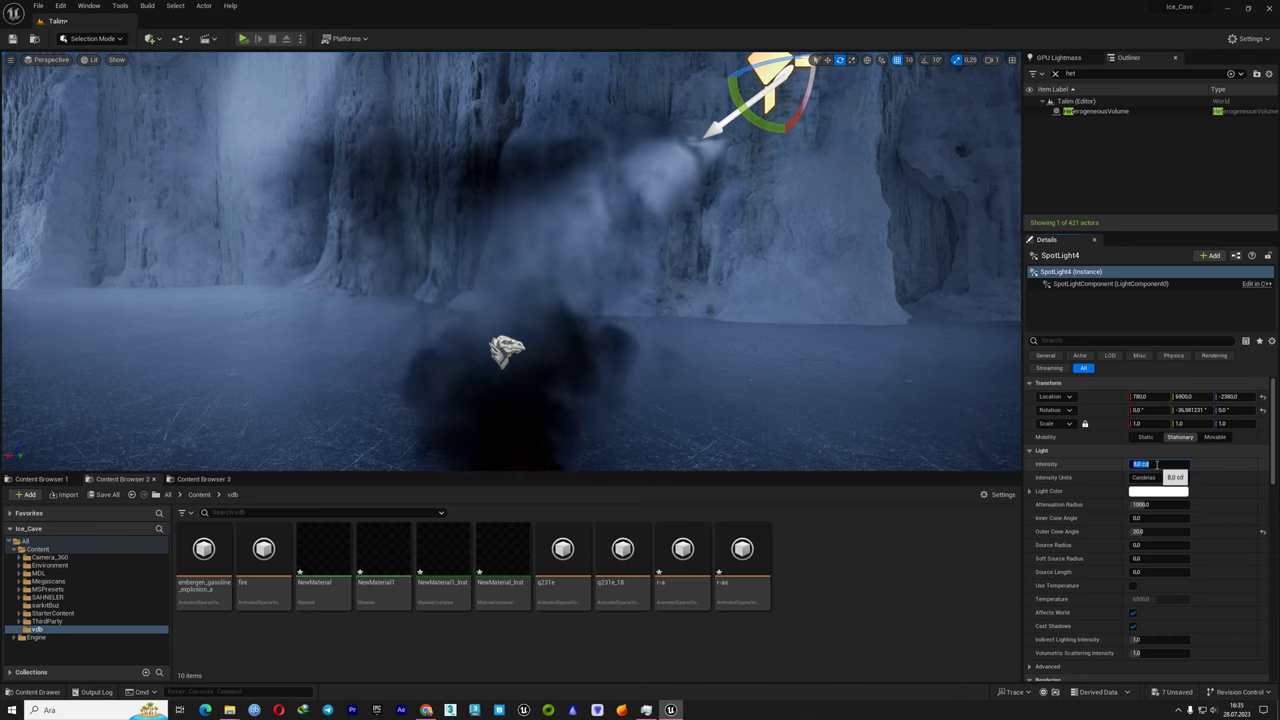
scroll(1125, 487, down, 3)
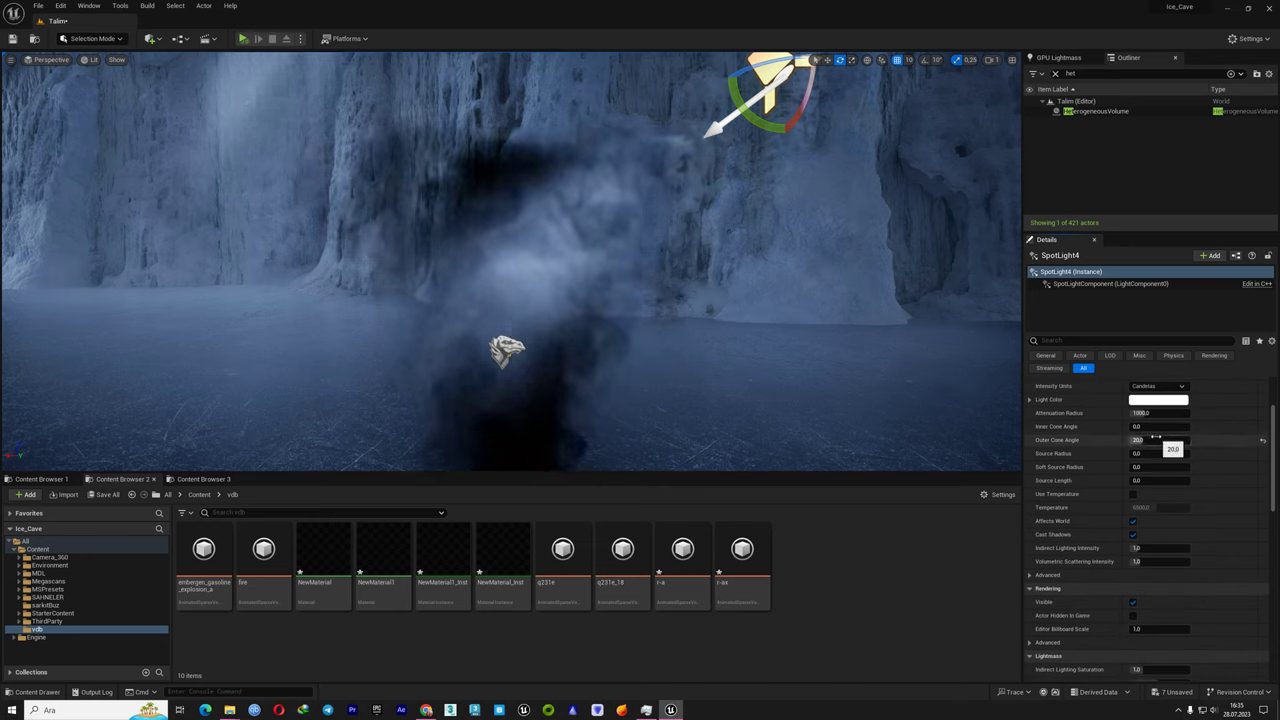
scroll(1068, 390, down, 6)
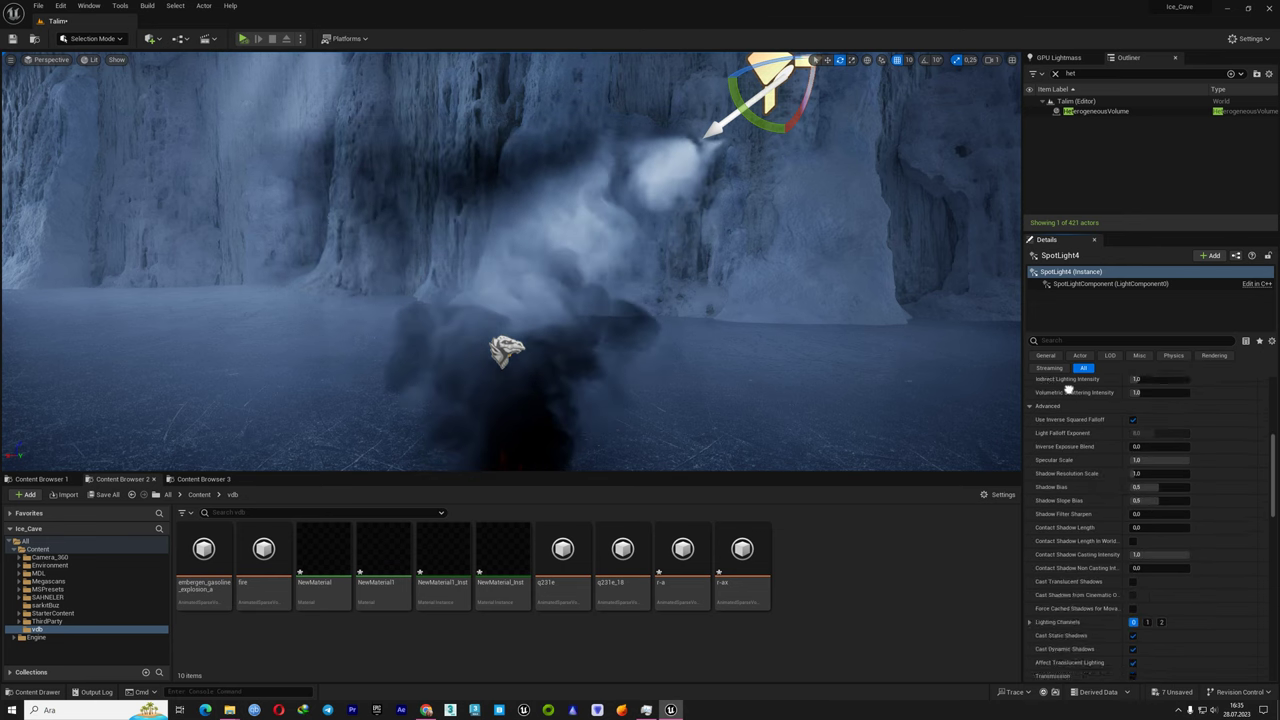
scroll(1068, 390, down, 4)
Try Disabled and Enabled for Cast Ray Traced Shadows, then return it to Use Project Setting
click(1165, 597)
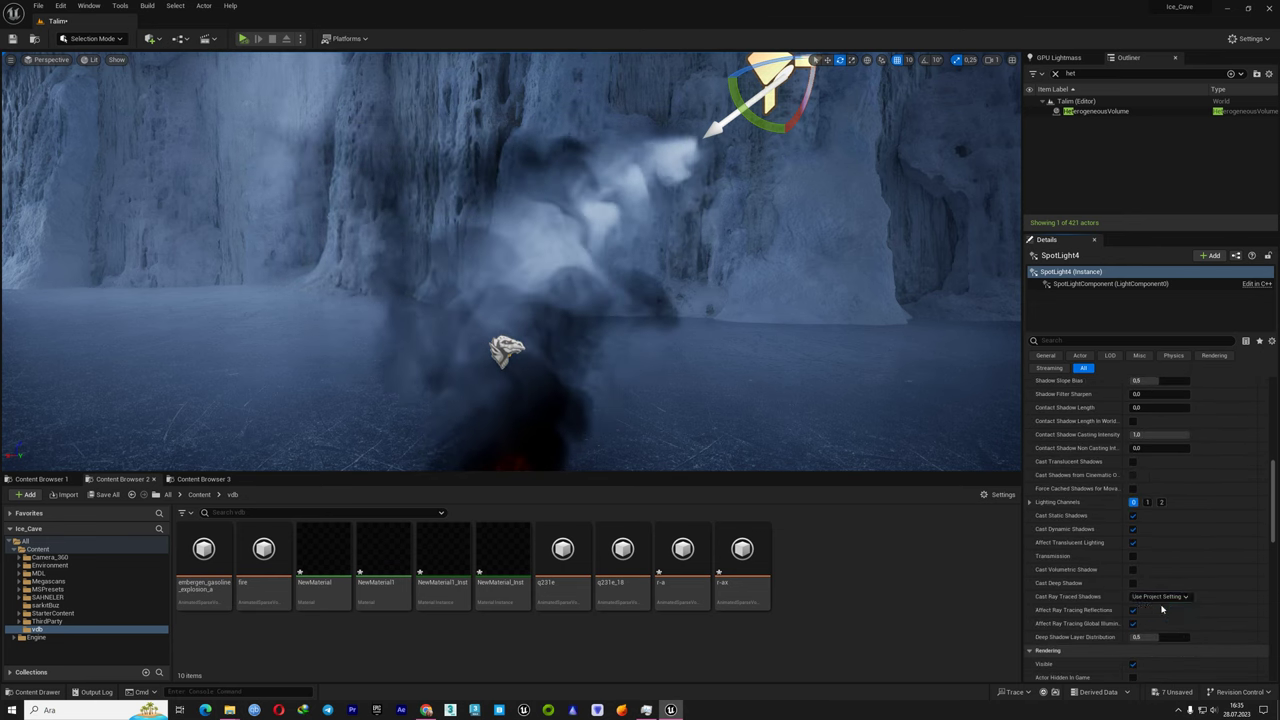
click(1164, 599)
click(1164, 626)
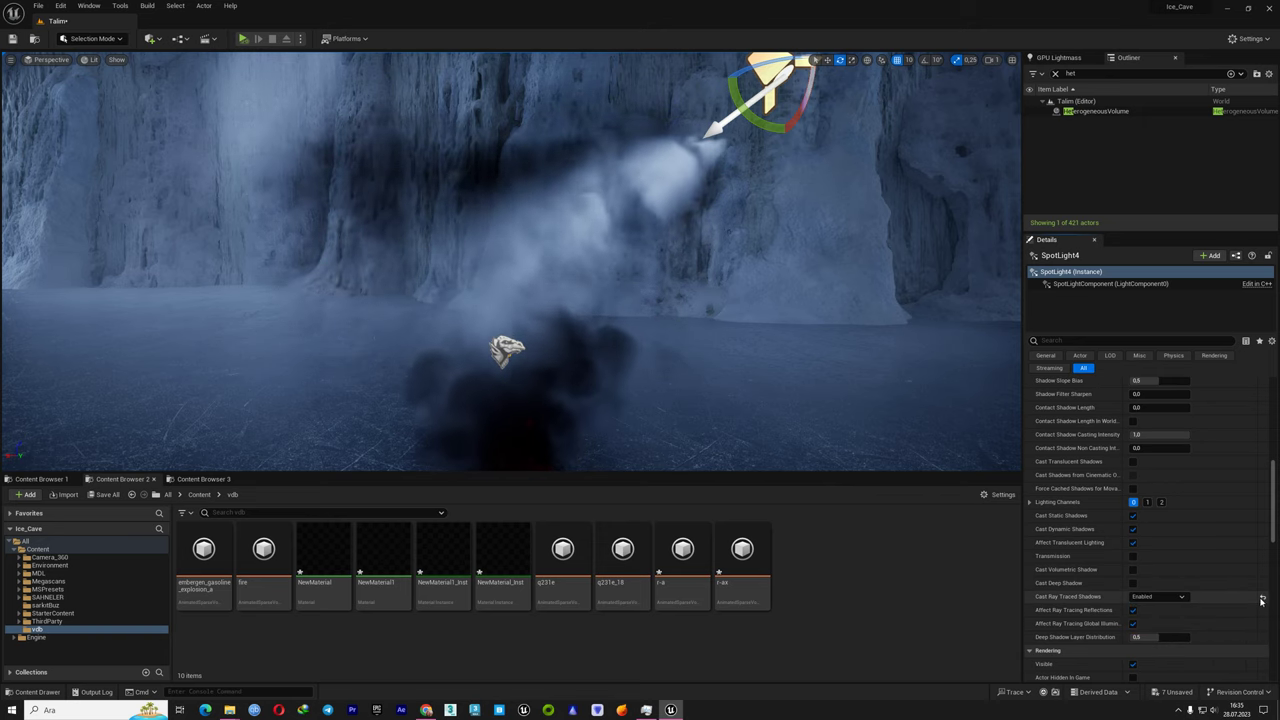
click(1160, 597)
click(1170, 617)
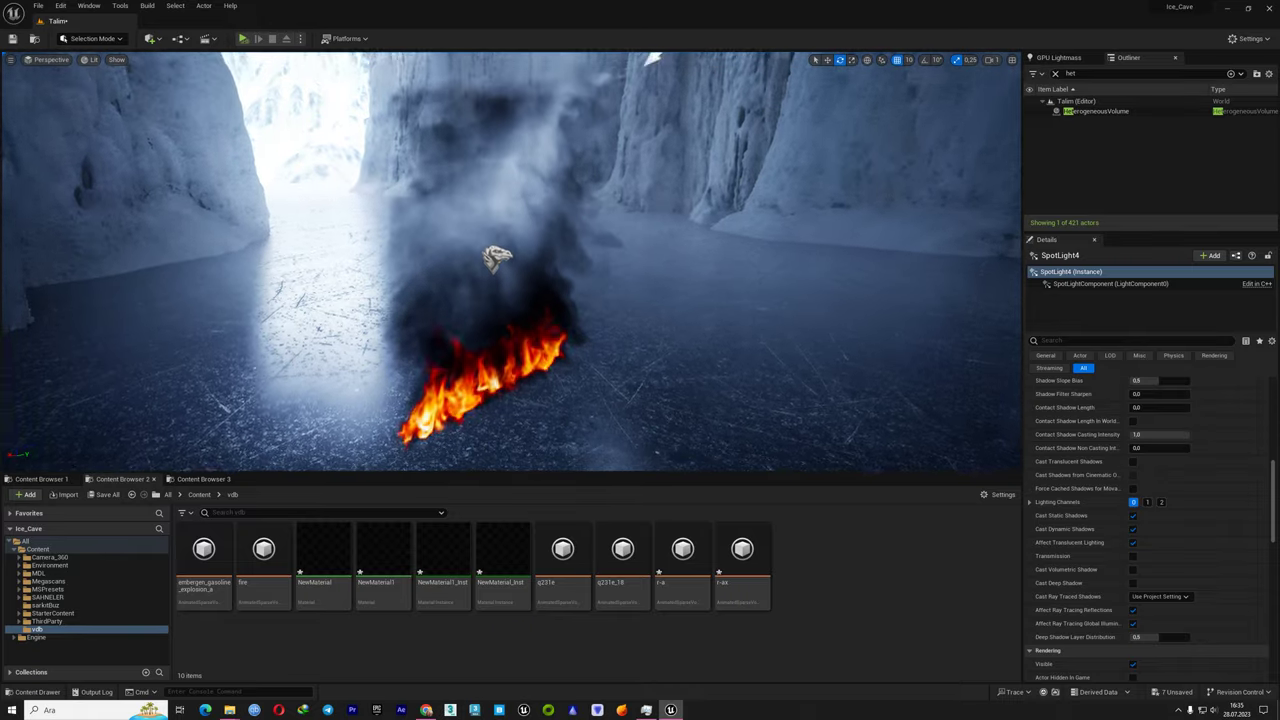
right_drag(806, 406, 806, 406)
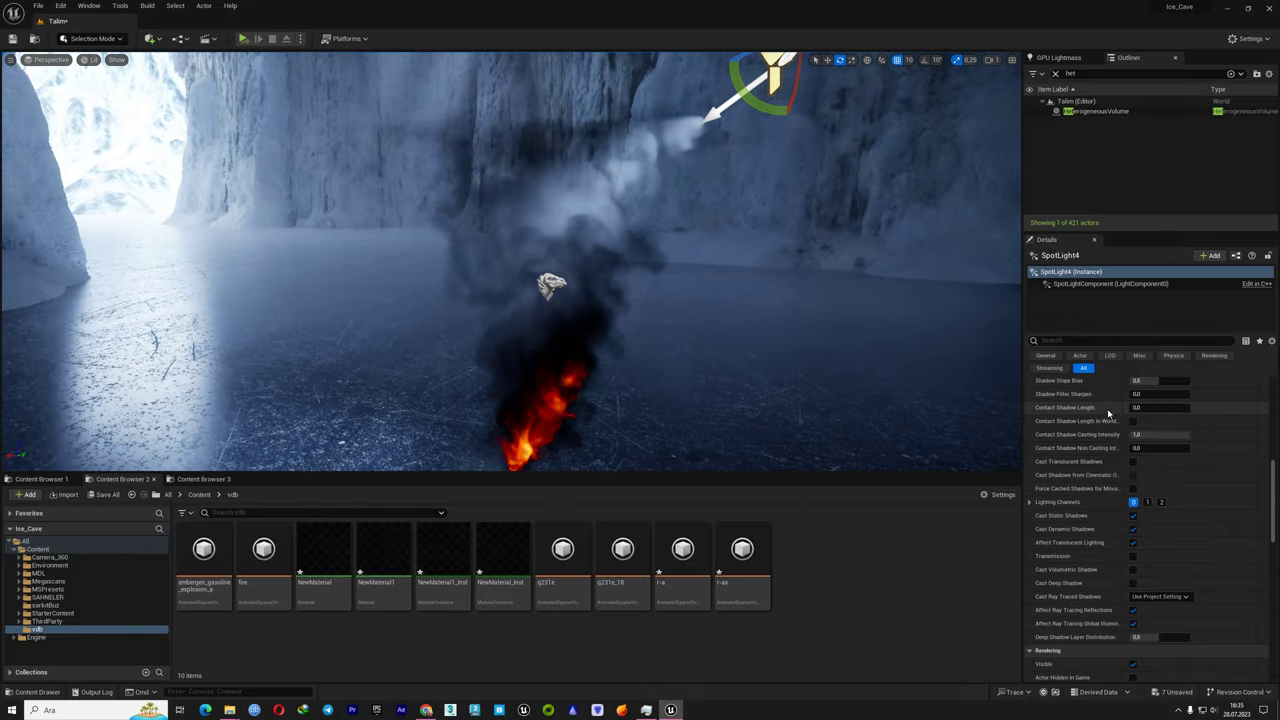
scroll(1098, 410, up, 2)
scroll(1115, 450, up, 2)
scroll(1130, 480, up, 2)
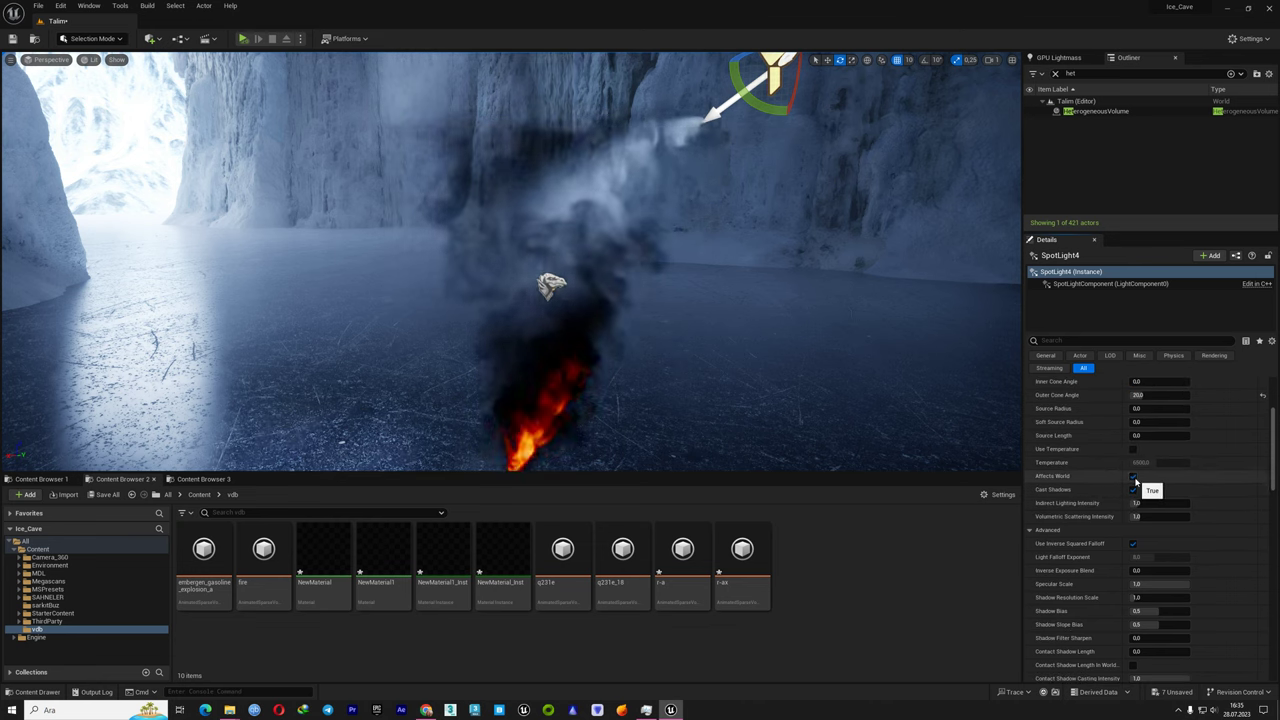
Widen the spot light's attenuation radius to about 5897.85
mouse_move(560, 300)
right_down()
mouse_move(600, 290)
mouse_move(540, 300)
right_up()
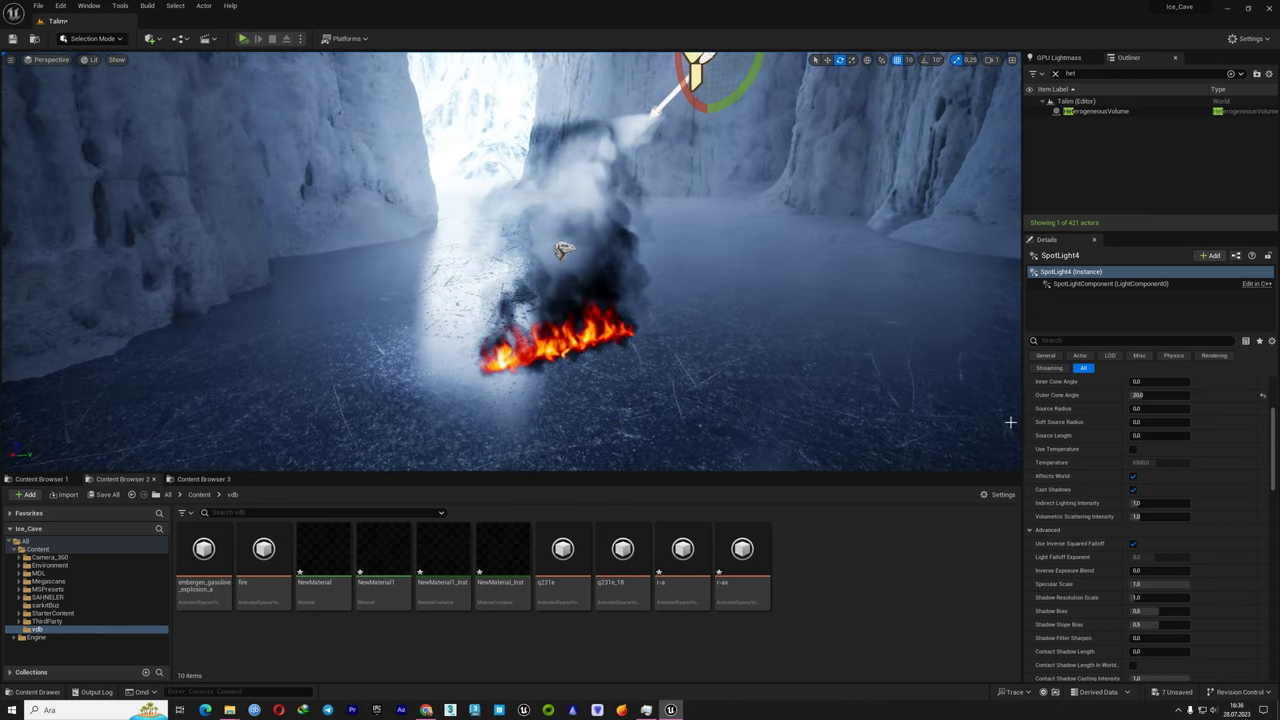
scroll(1154, 496, up, 5)
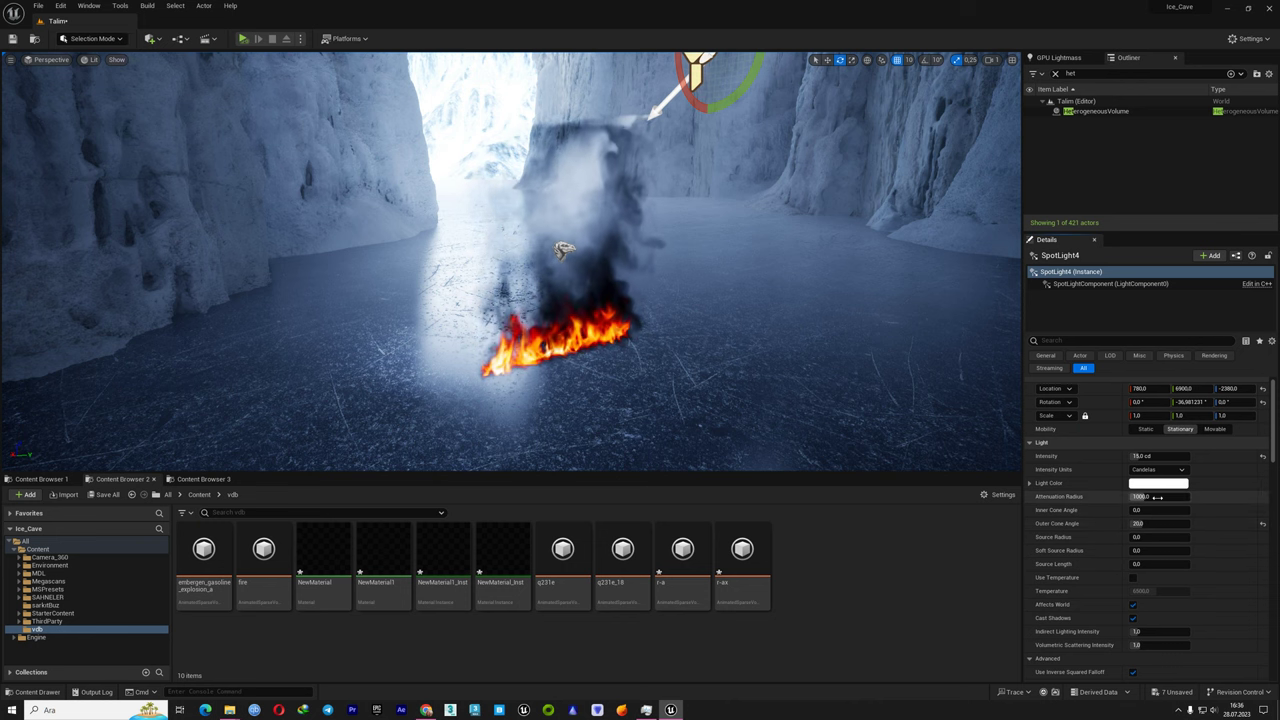
click(1158, 481)
key(Return)
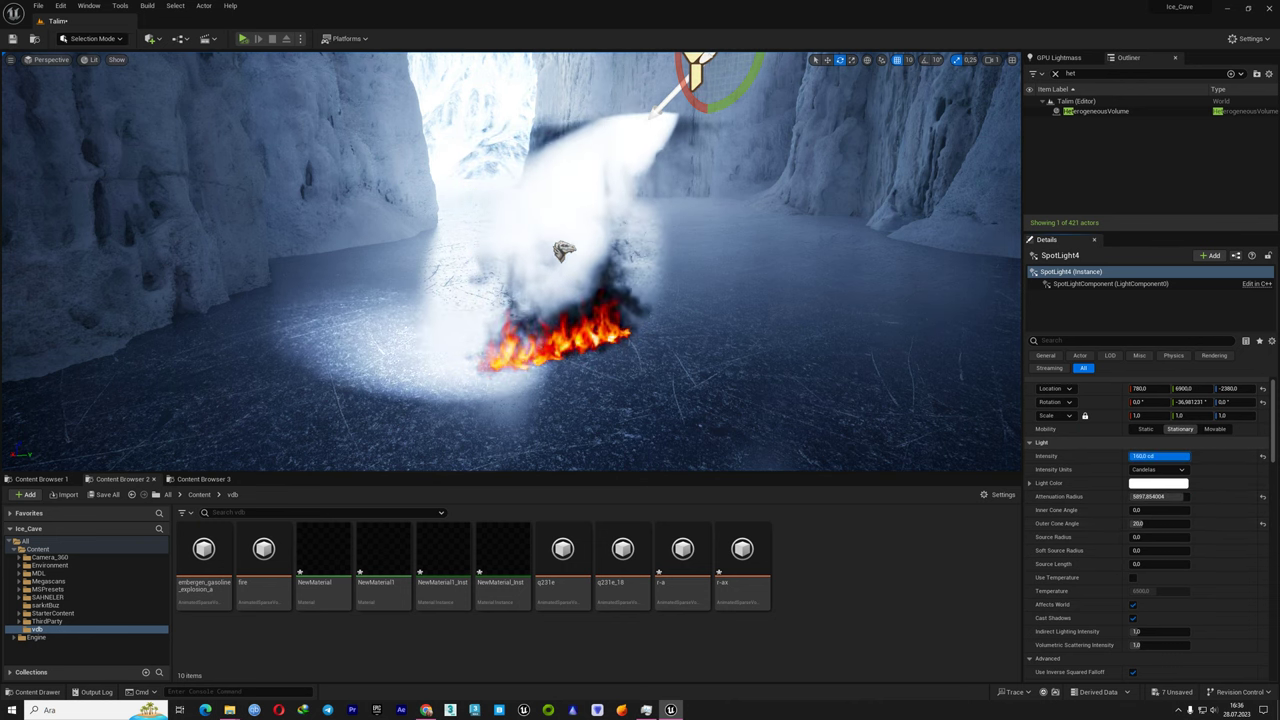
Shift the spot light slightly sideways along X
right_drag(716, 323, 614, 160)
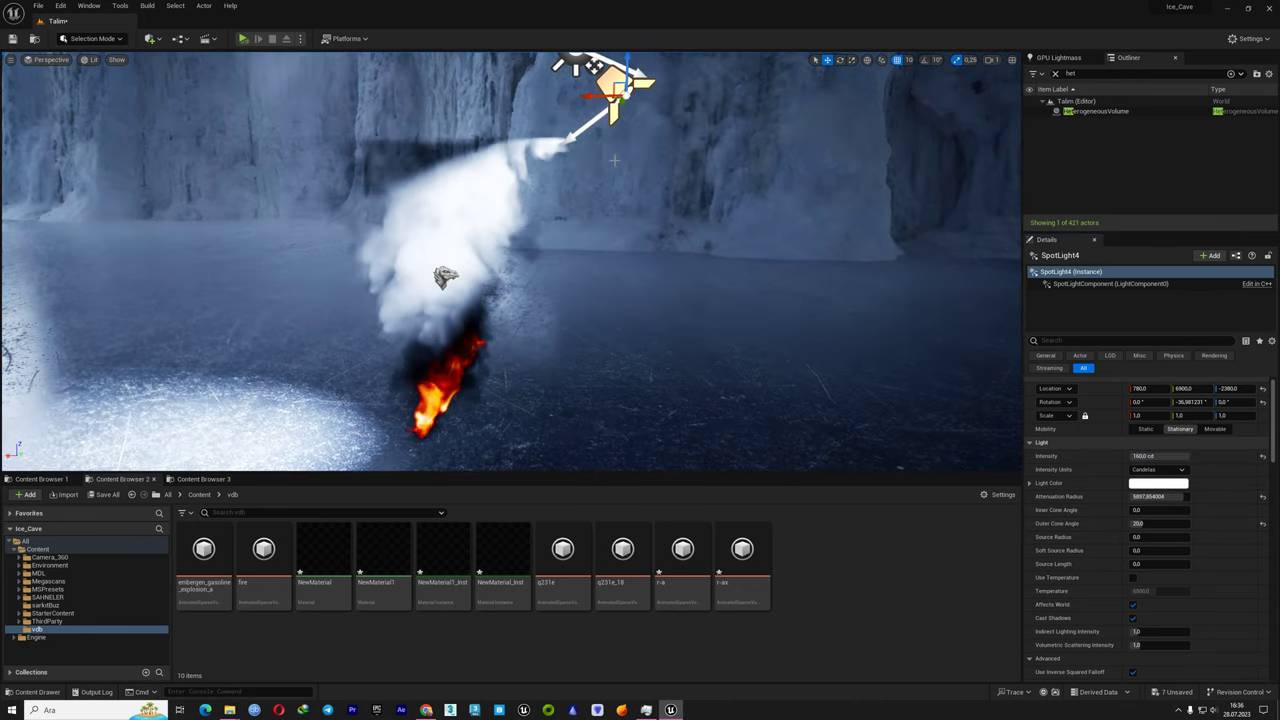
drag(597, 66, 594, 66)
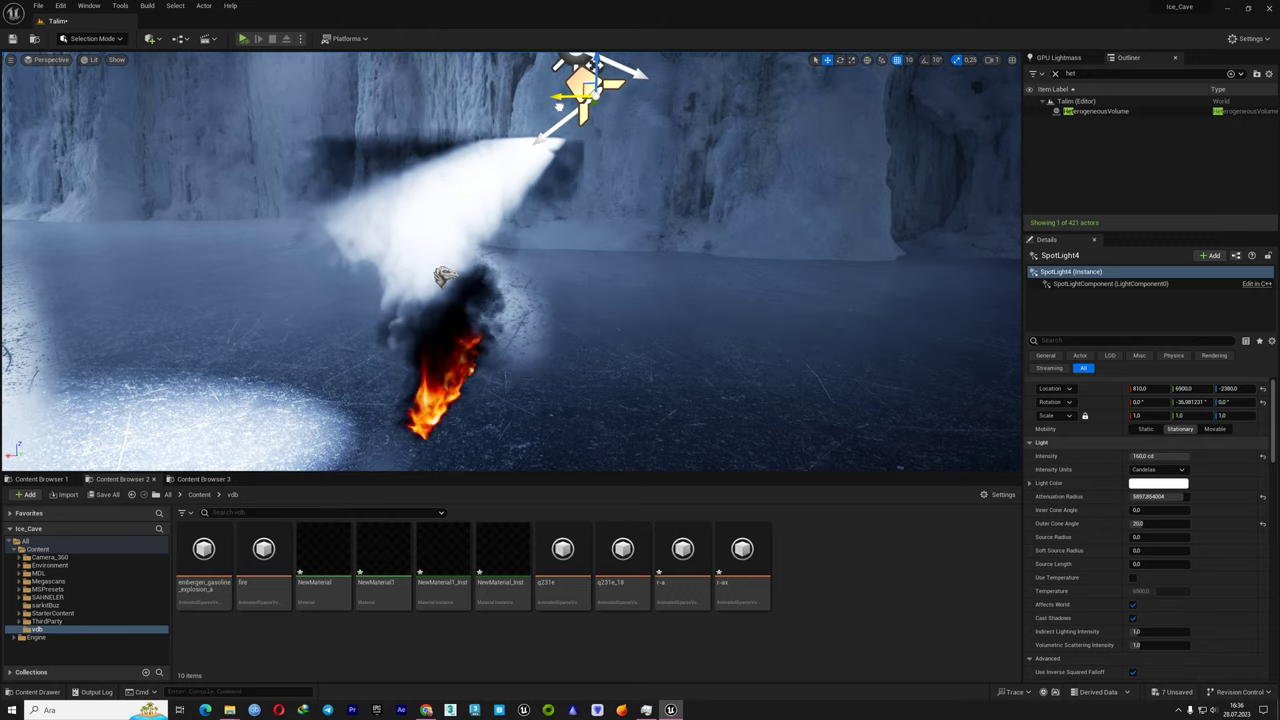
mouse_move(510, 260)
right_down()
mouse_move(620, 250)
mouse_move(620, 225)
right_up()
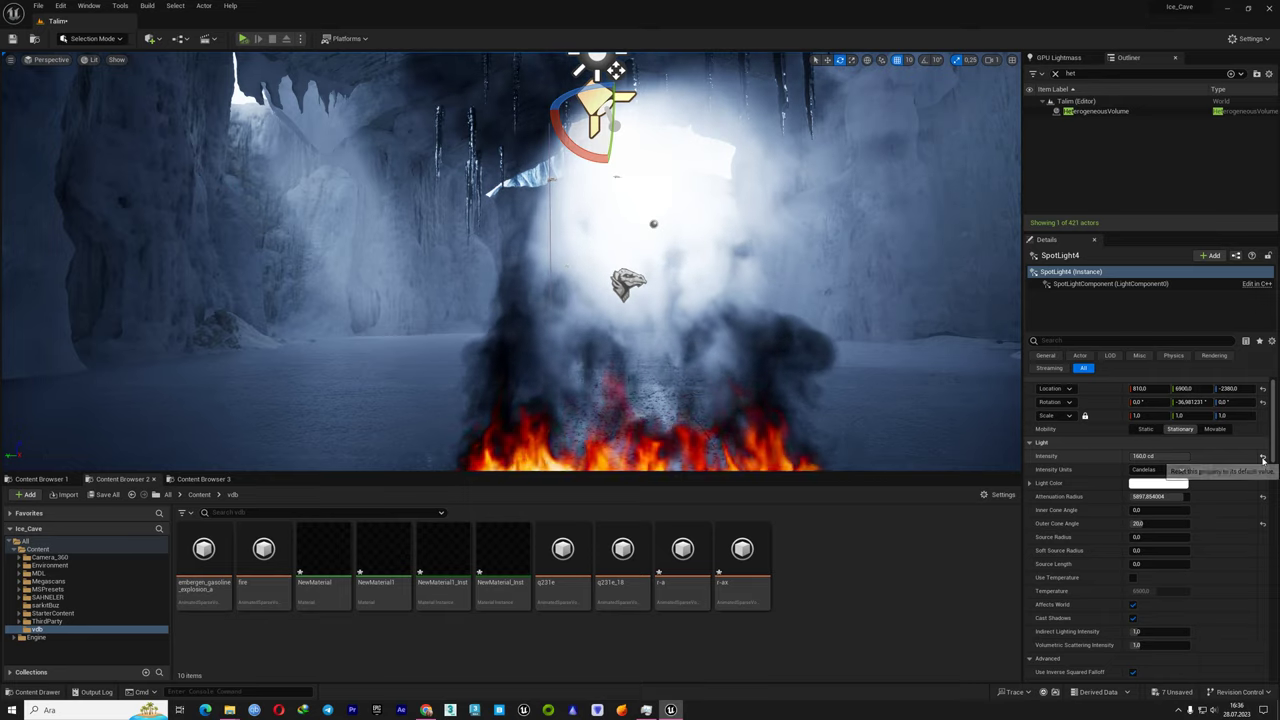
Reset the intensity, then raise it to about 32.15 cd
click(1262, 456)
mouse_move(600, 250)
right_down()
mouse_move(700, 250)
mouse_move(680, 245)
mouse_move(685, 215)
mouse_move(640, 260)
right_up()
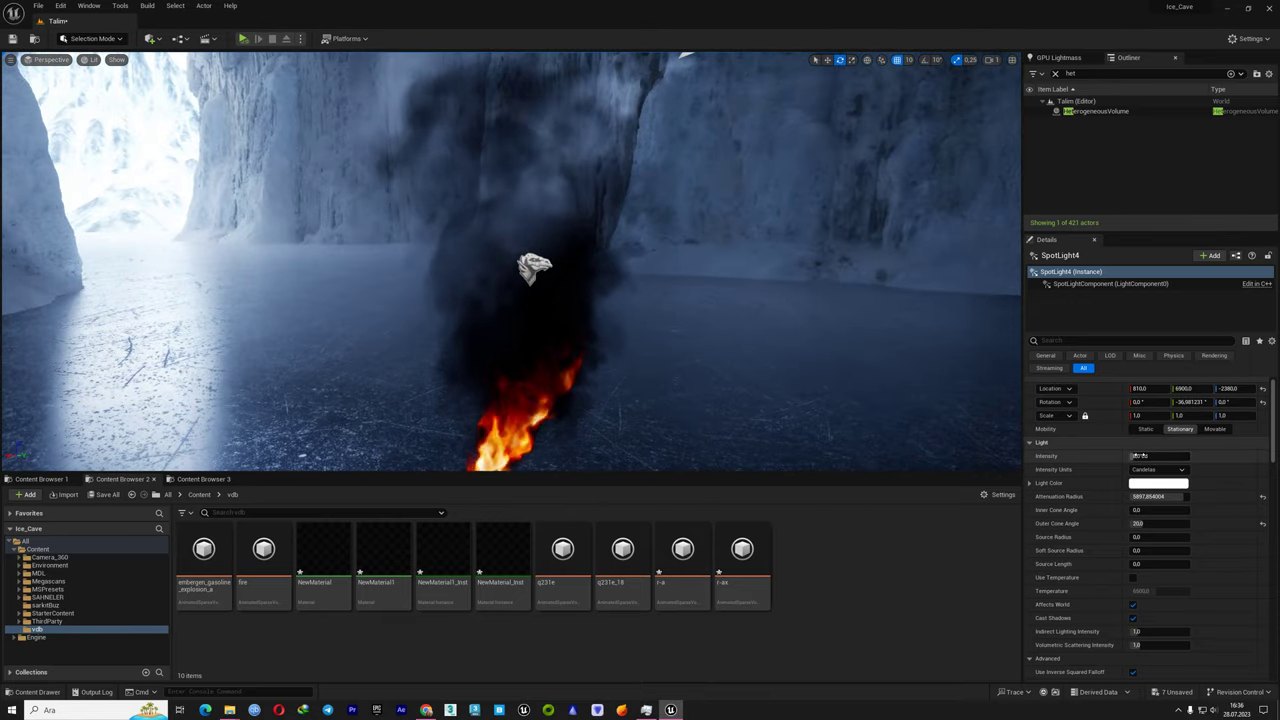
drag(1138, 456, 1170, 456)
mouse_move(512, 260)
right_down()
mouse_move(512, 230)
mouse_move(560, 250)
right_up()
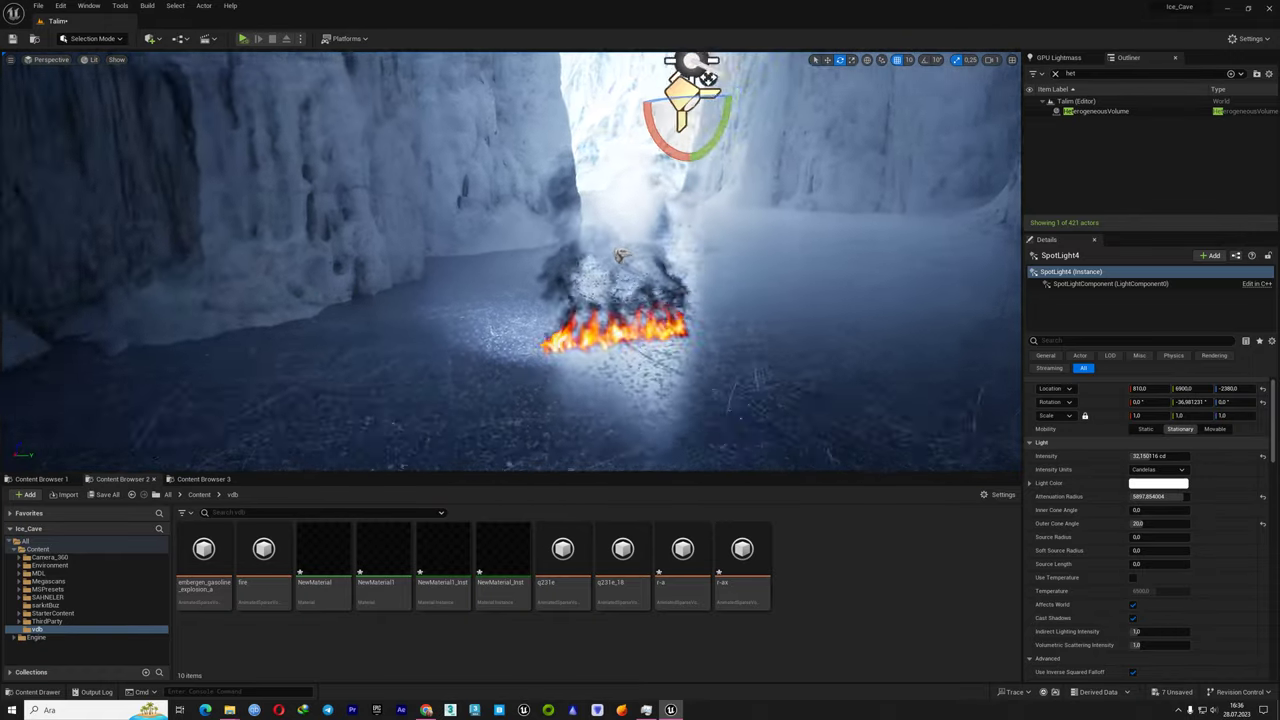
right_drag(868, 286, 868, 286)
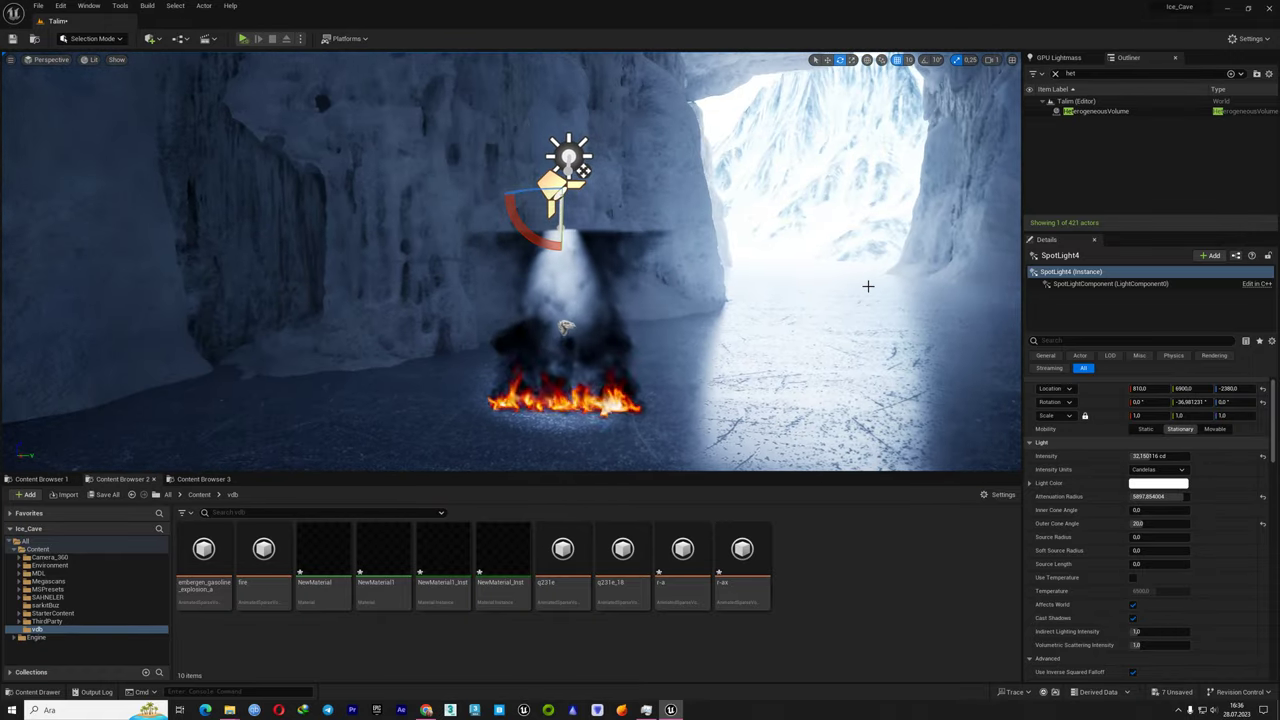